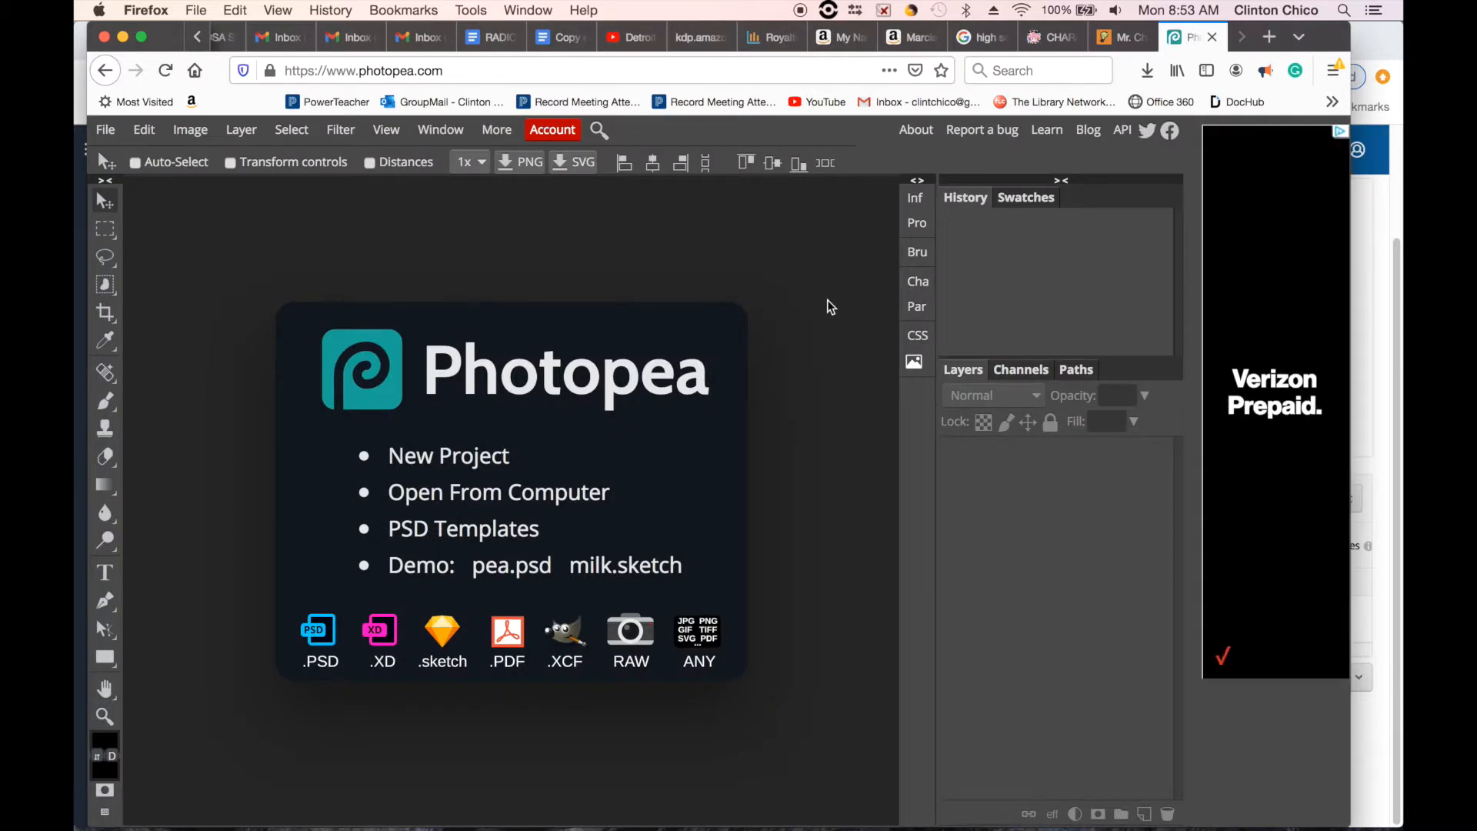
- Create a new project from the Letter print preset, 8.5 x 11 in at 300 DPI with a white background
{"action": "left_click", "coordinate": [467, 461]}
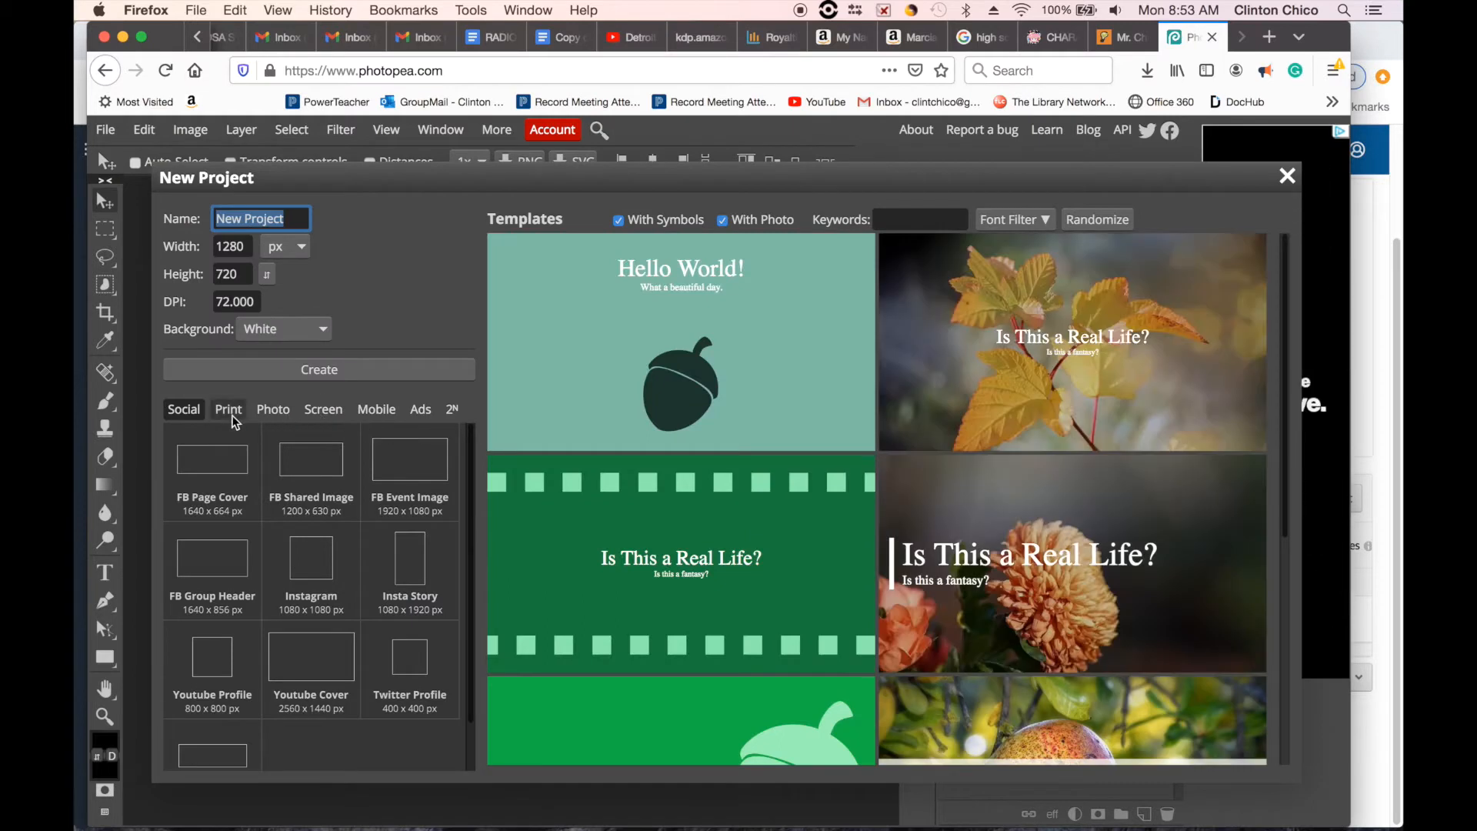
{"action": "left_click", "coordinate": [229, 410]}
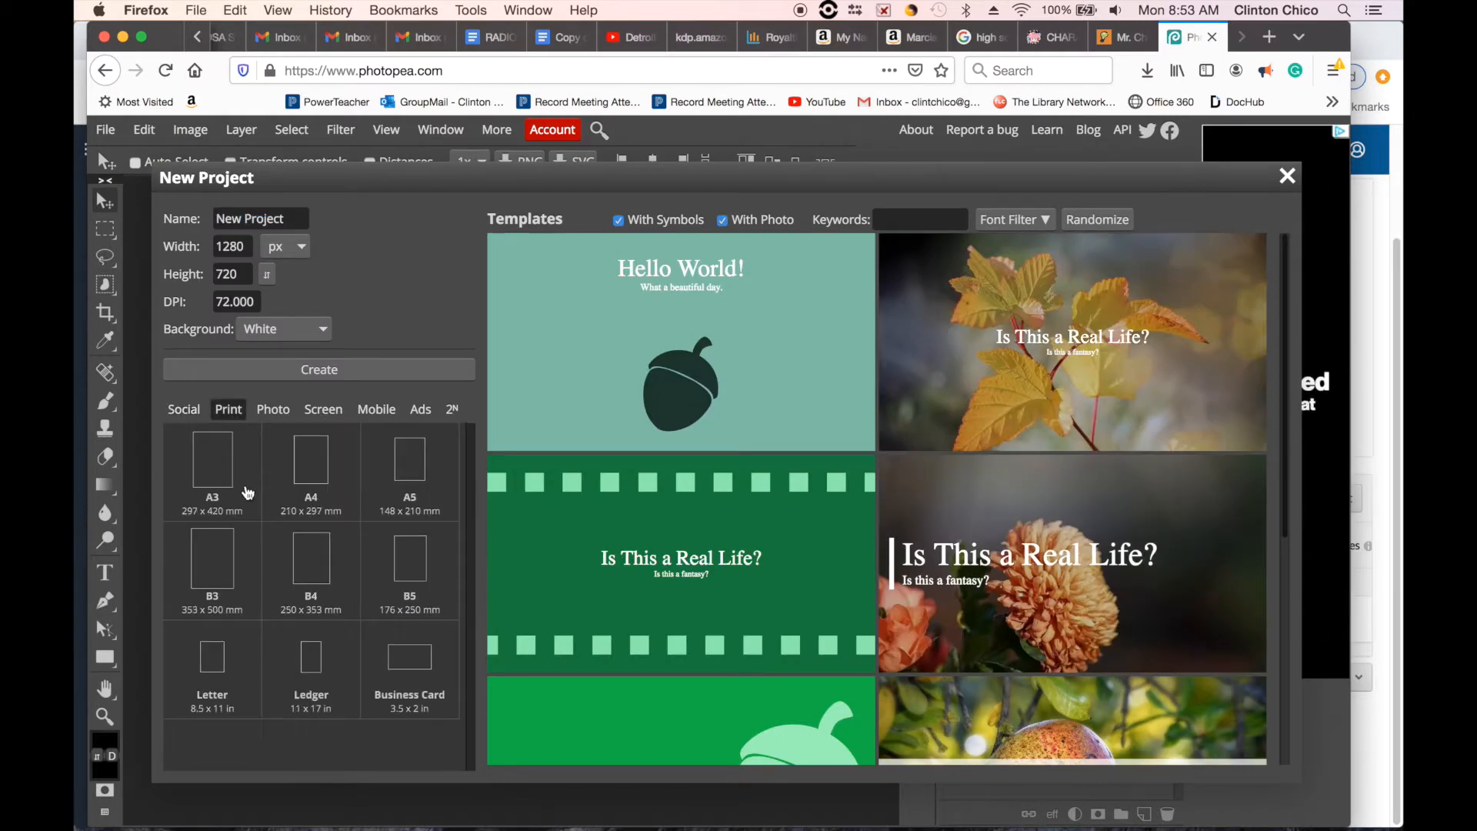
{"action": "left_click", "coordinate": [219, 673]}
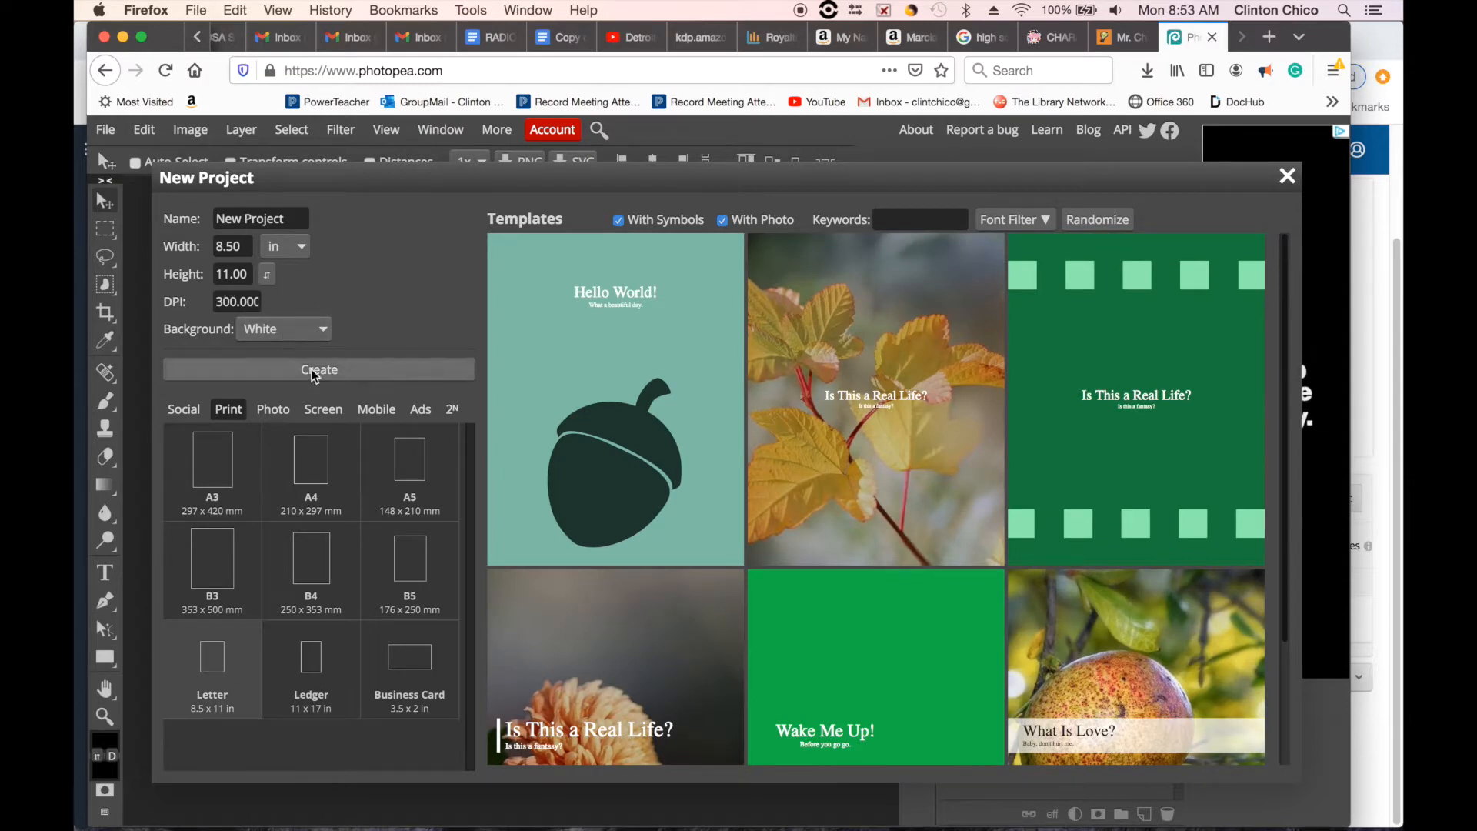
{"action": "left_click", "coordinate": [315, 373]}
- Open all six images in the "fake marcia poster" folder, from lockers2-900x600.png through the cca3575bc91ce19 JPEG
{"action": "left_click", "coordinate": [105, 131]}
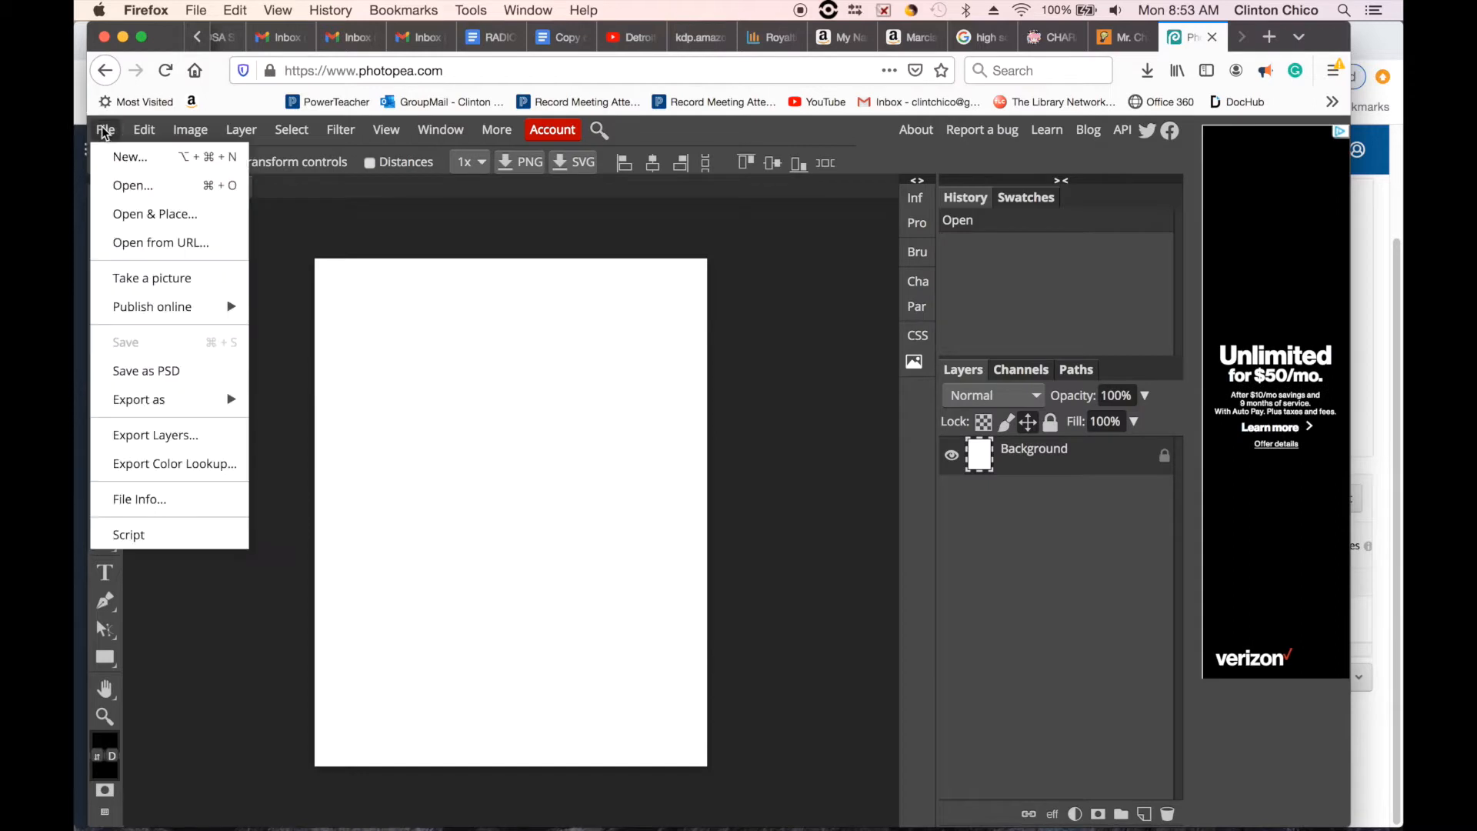
{"action": "left_click", "coordinate": [133, 186]}
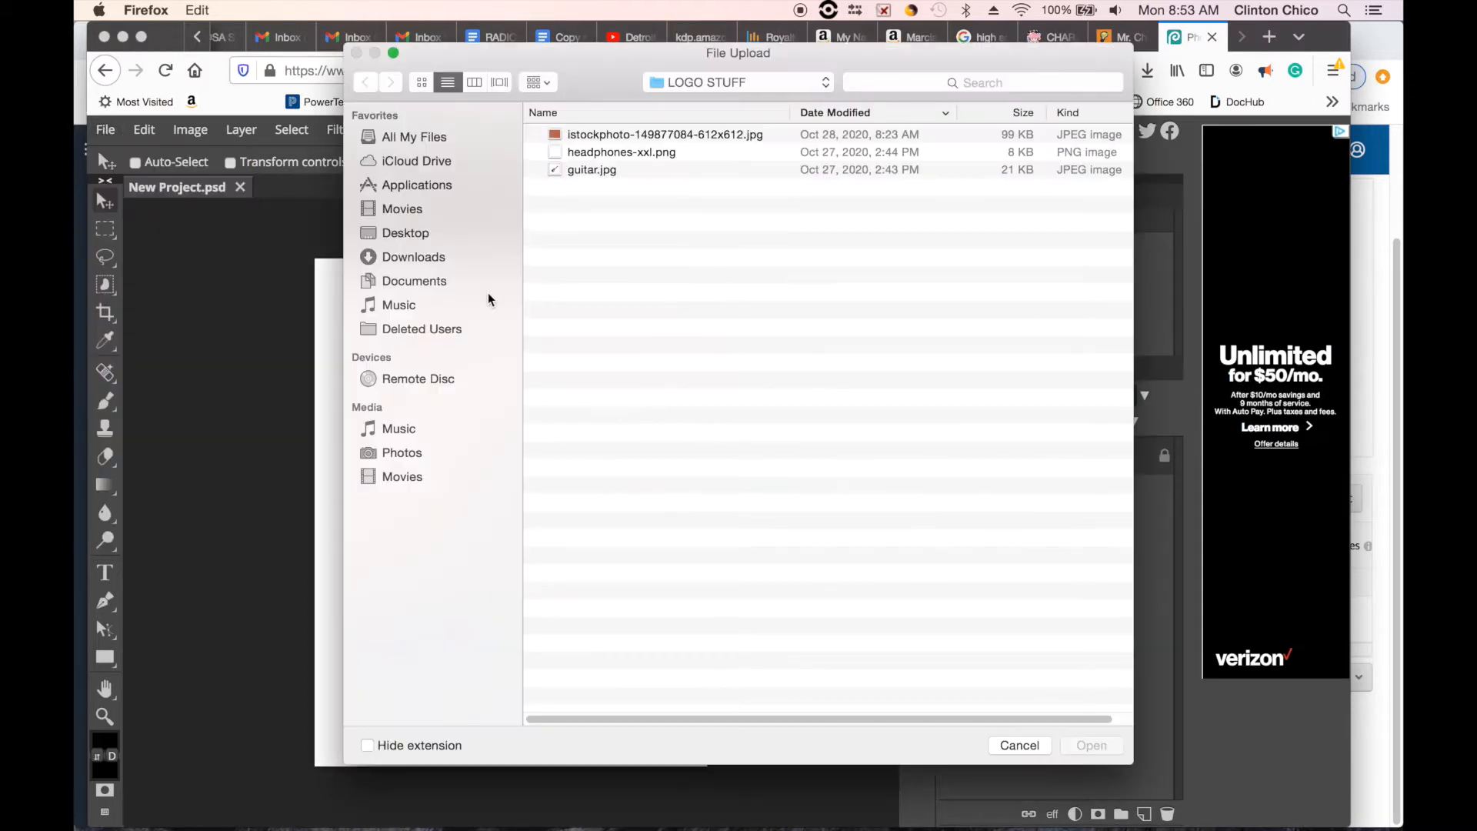
{"action": "left_click", "coordinate": [730, 82]}
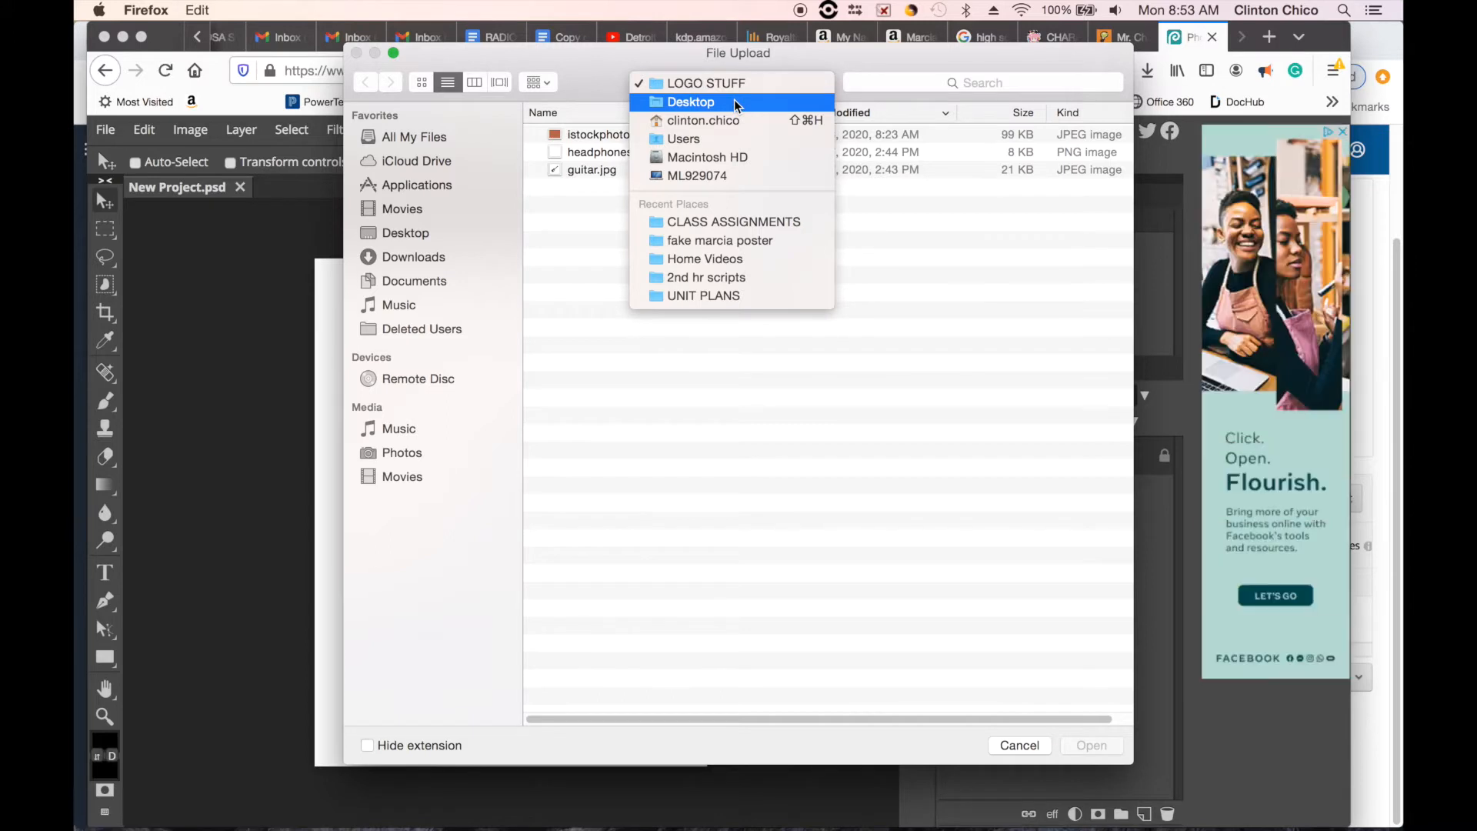
{"action": "left_click", "coordinate": [744, 240]}
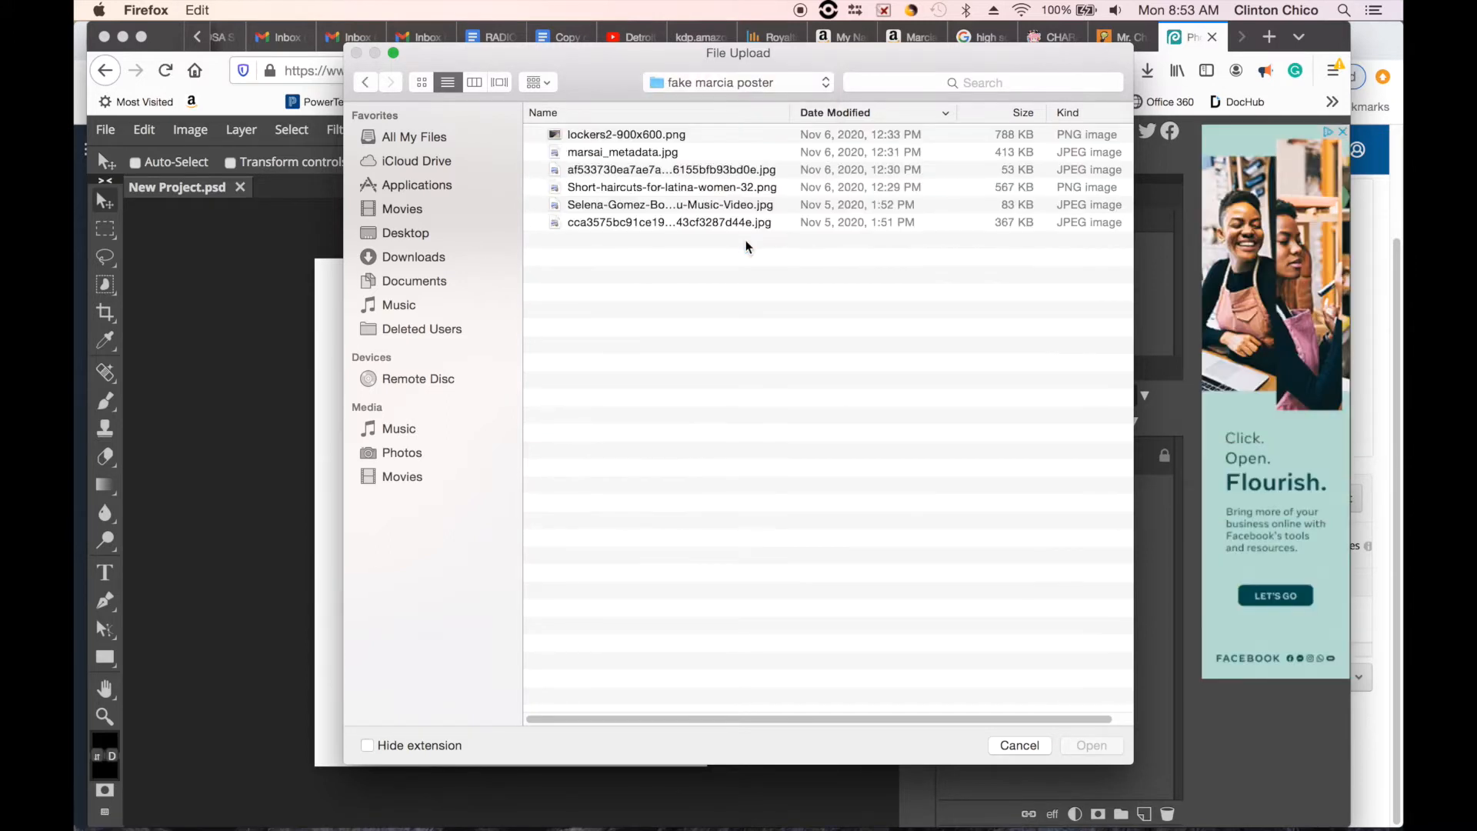
{"action": "left_click", "coordinate": [732, 135]}
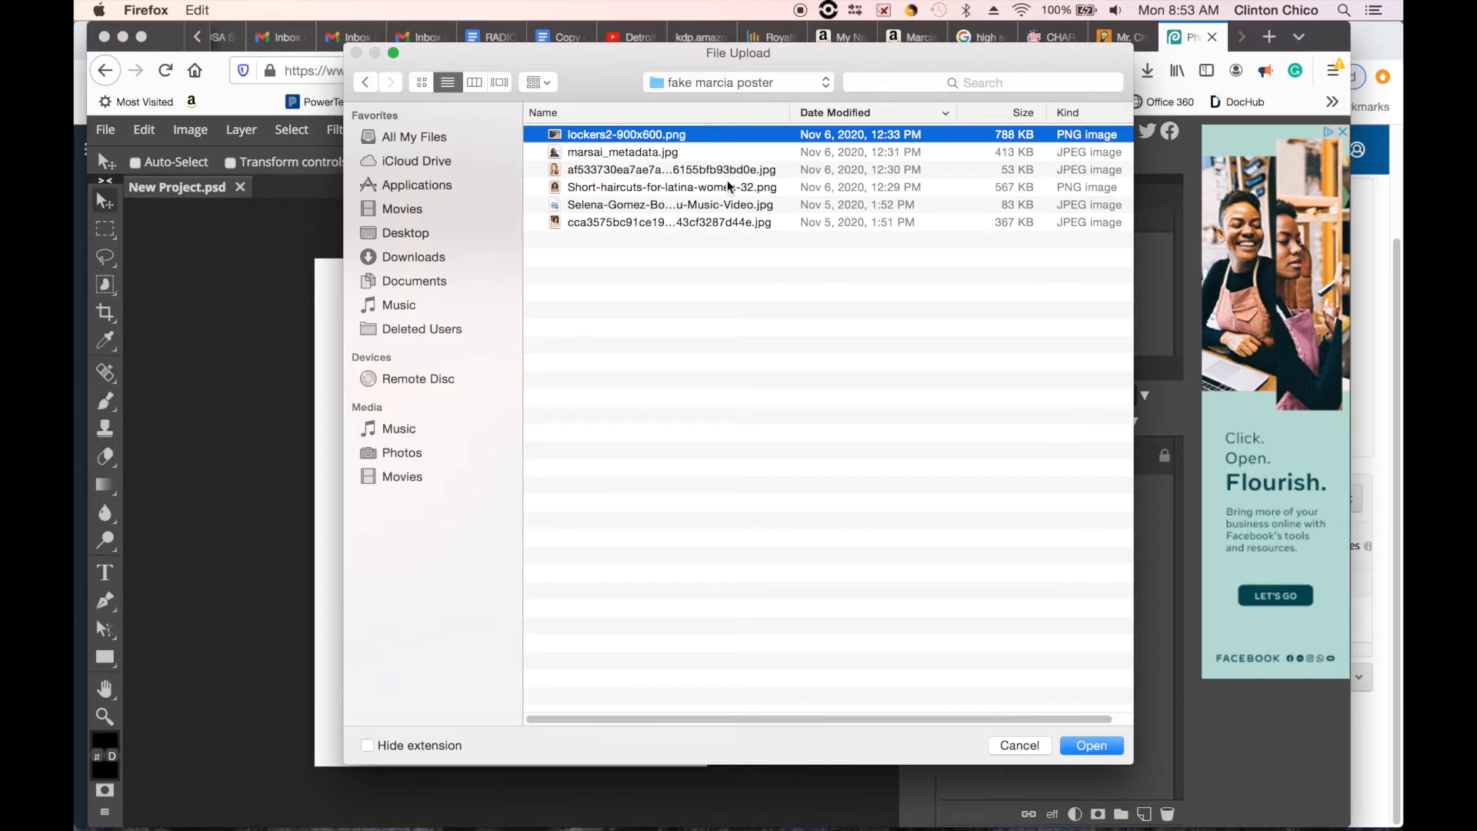
{"action": "left_click", "coordinate": [733, 223], "text": "shift"}
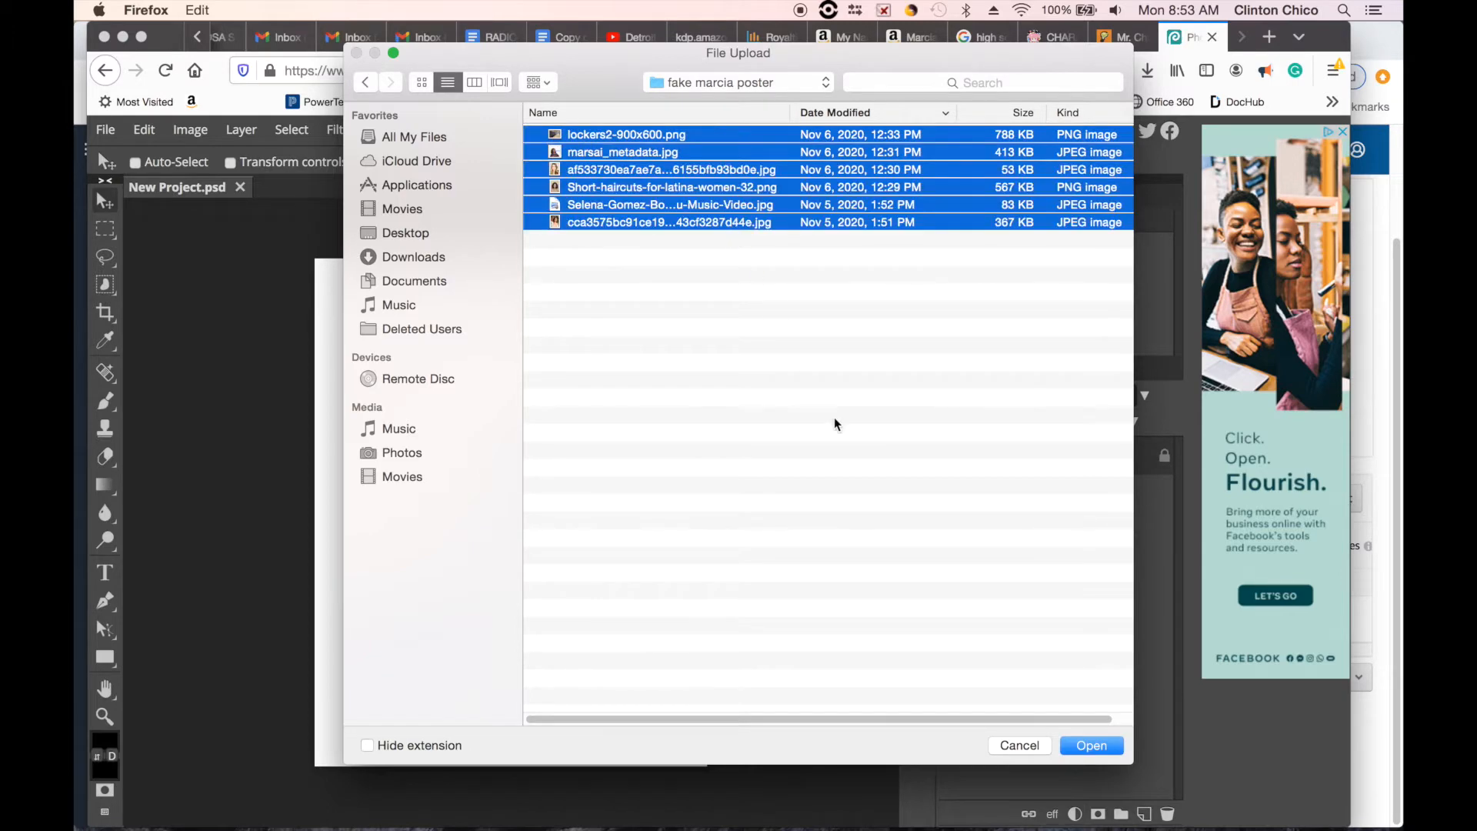
{"action": "left_click", "coordinate": [1105, 743]}
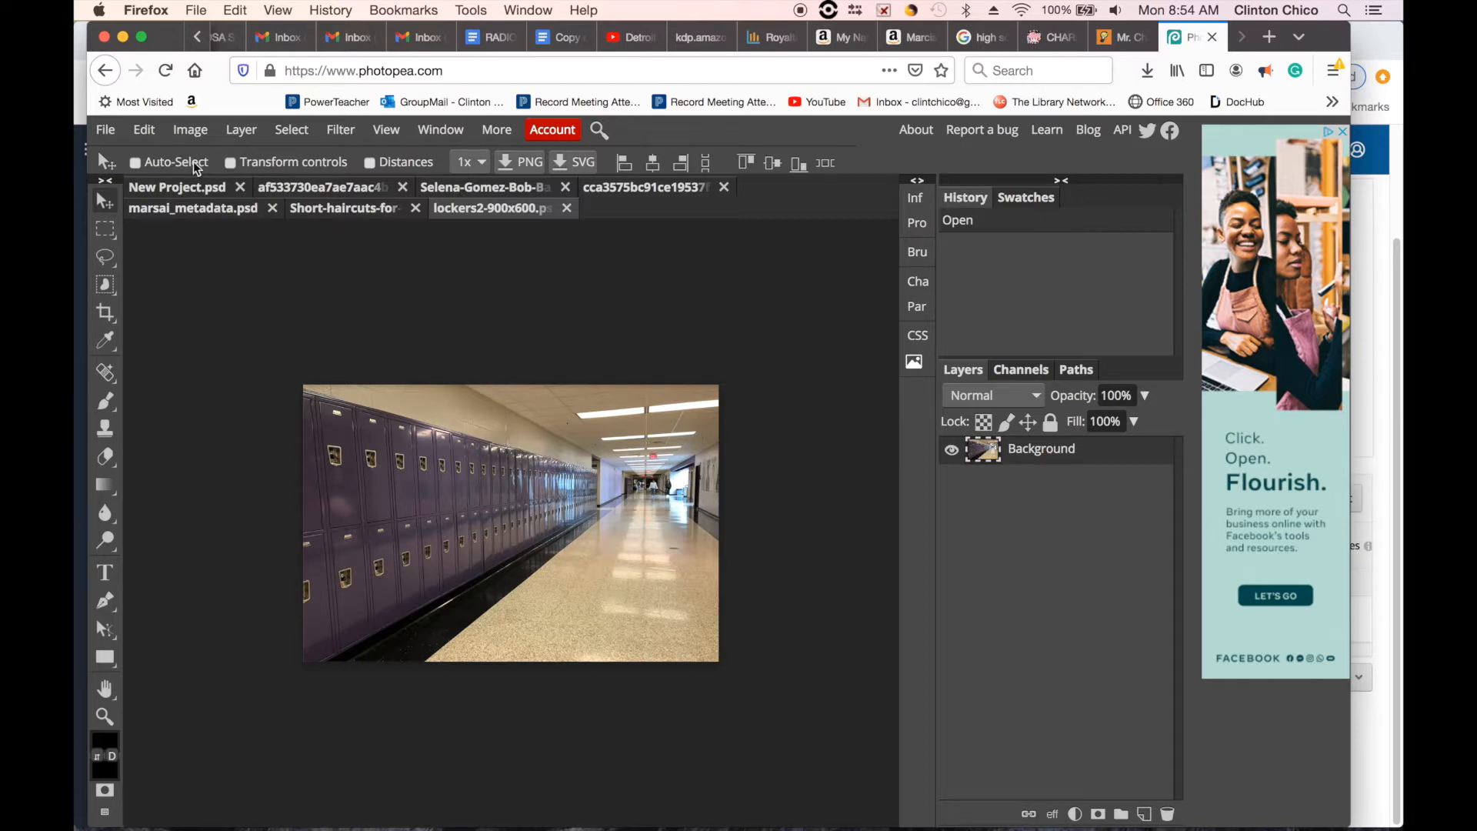
- Copy the entire lockers2-900x600 hallway image and paste it into New Project as a layer
{"action": "left_click", "coordinate": [291, 130]}
{"action": "left_click", "coordinate": [302, 158]}
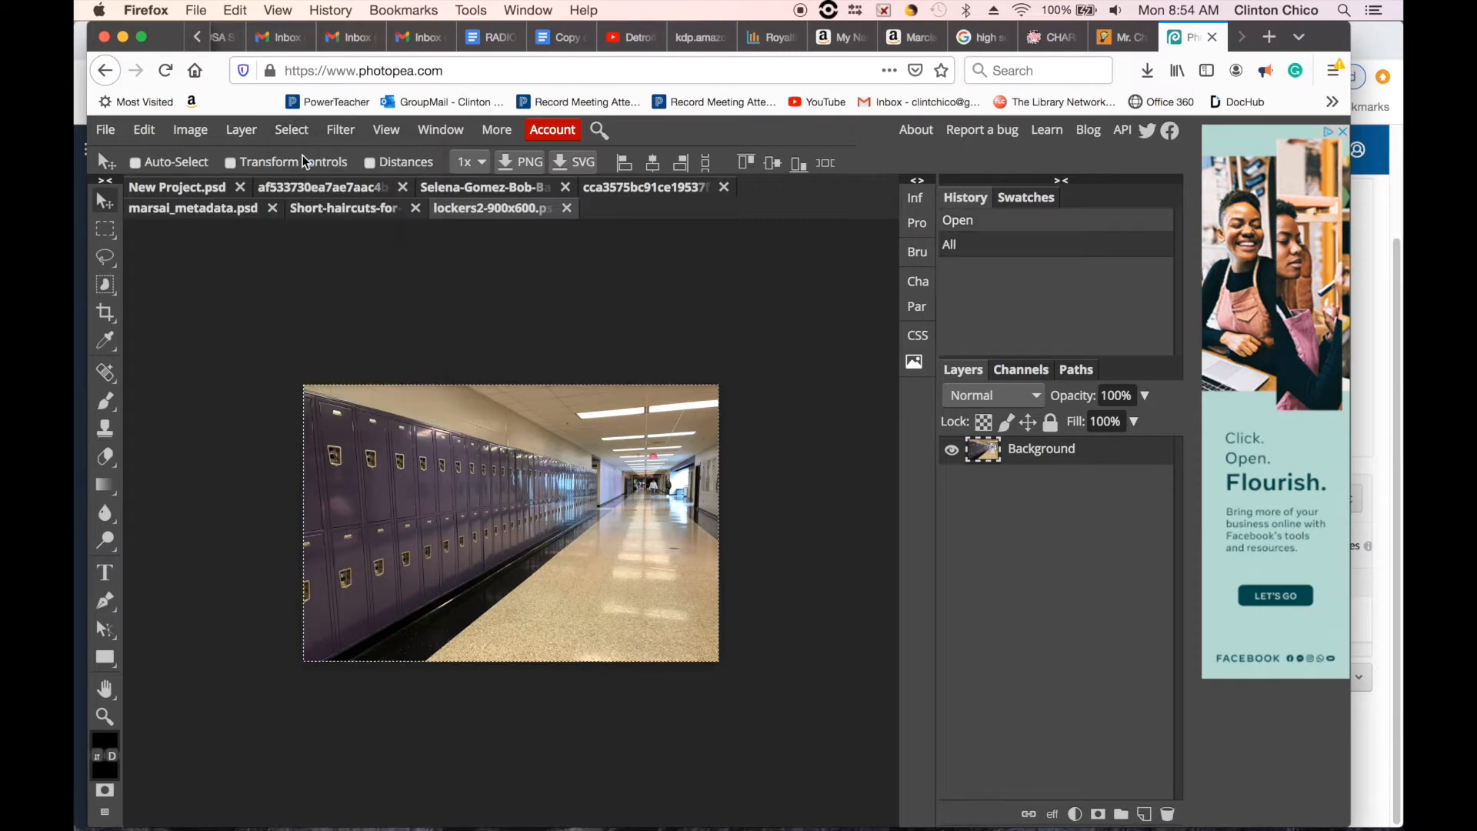
{"action": "left_click", "coordinate": [145, 129]}
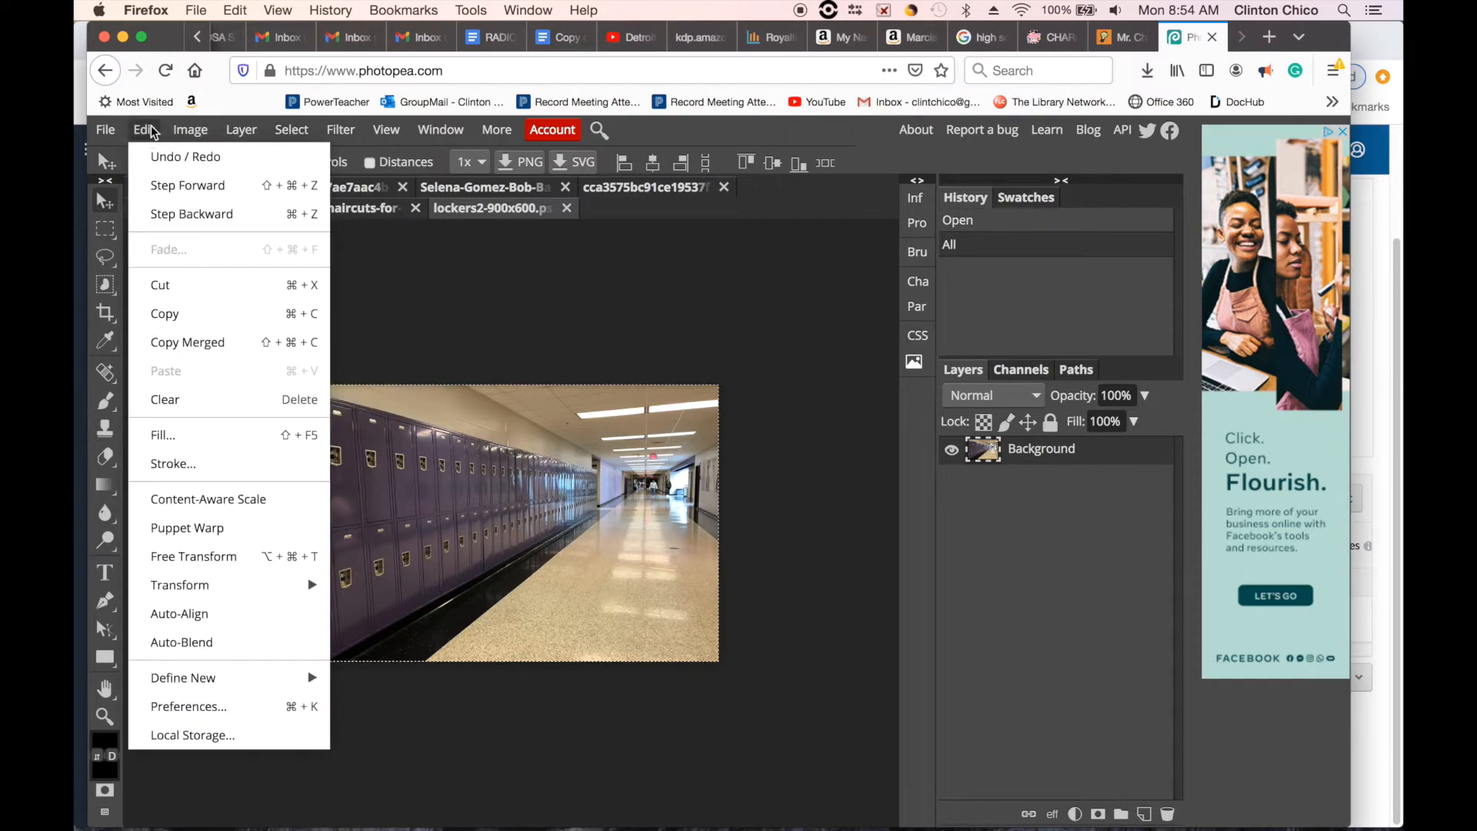
{"action": "left_click", "coordinate": [192, 317]}
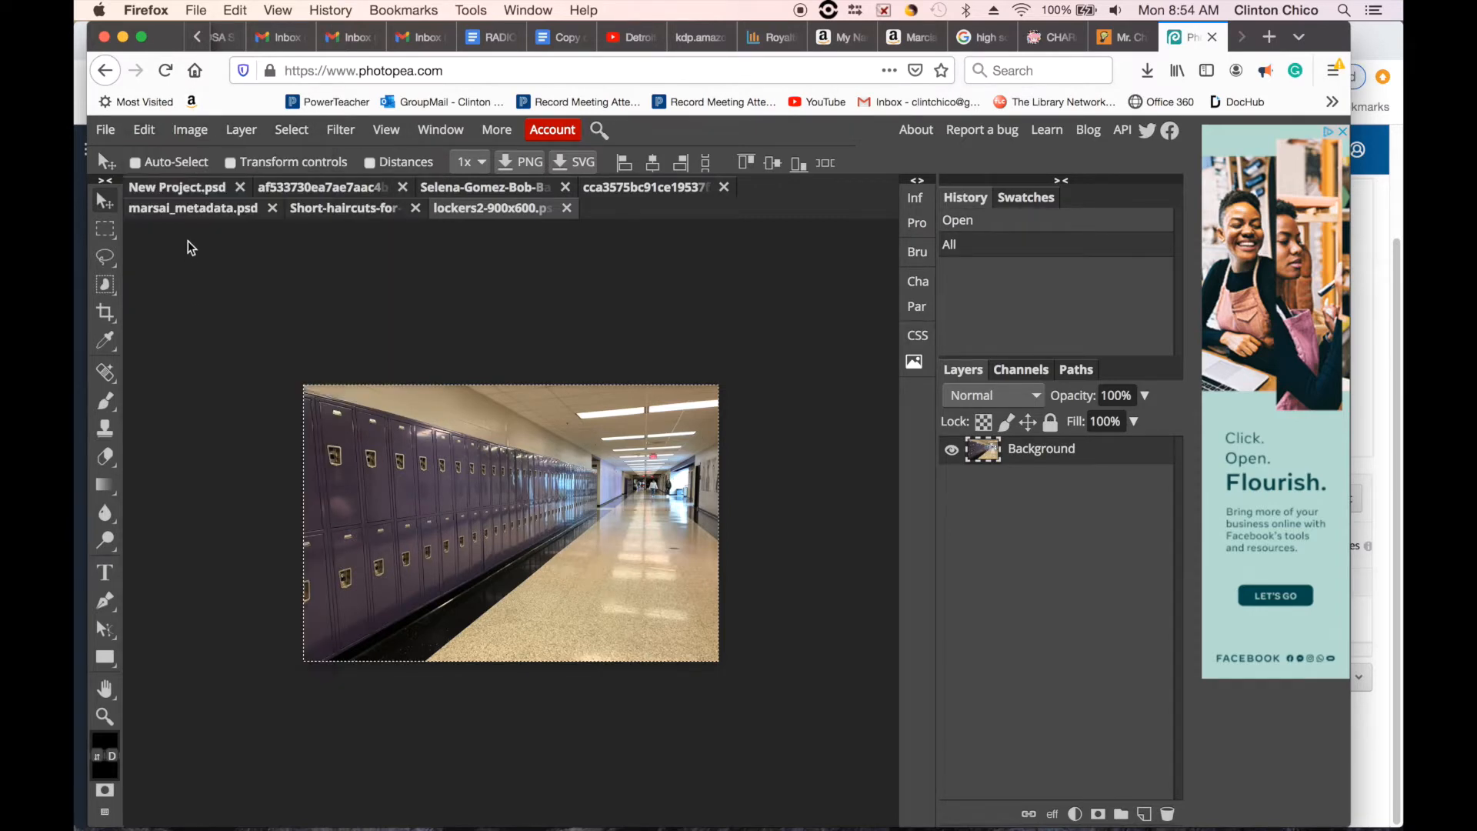
{"action": "left_click", "coordinate": [180, 192]}
{"action": "left_click", "coordinate": [145, 129]}
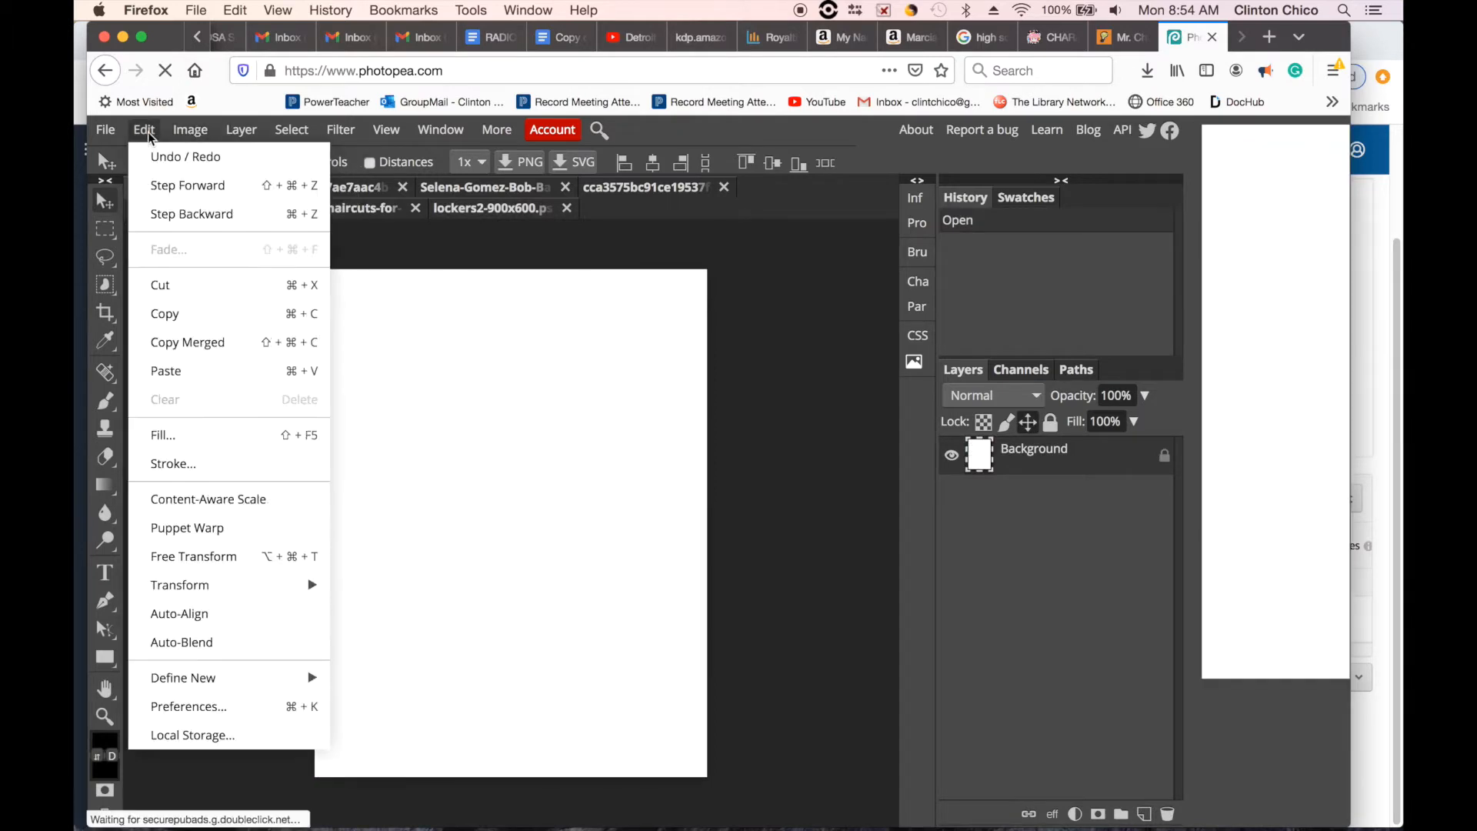
{"action": "left_click", "coordinate": [194, 376]}
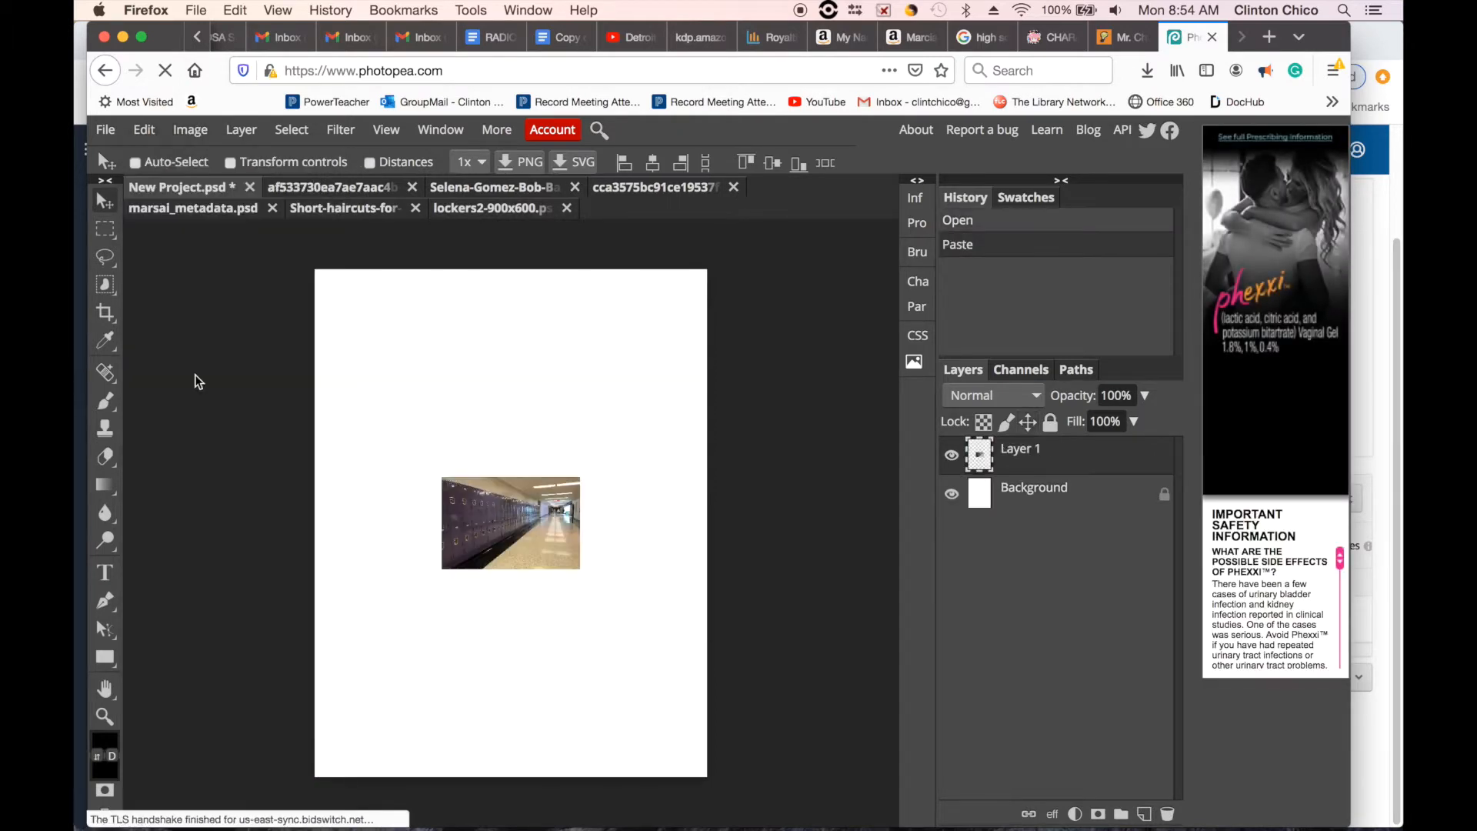
{"action": "left_click", "coordinate": [145, 129]}
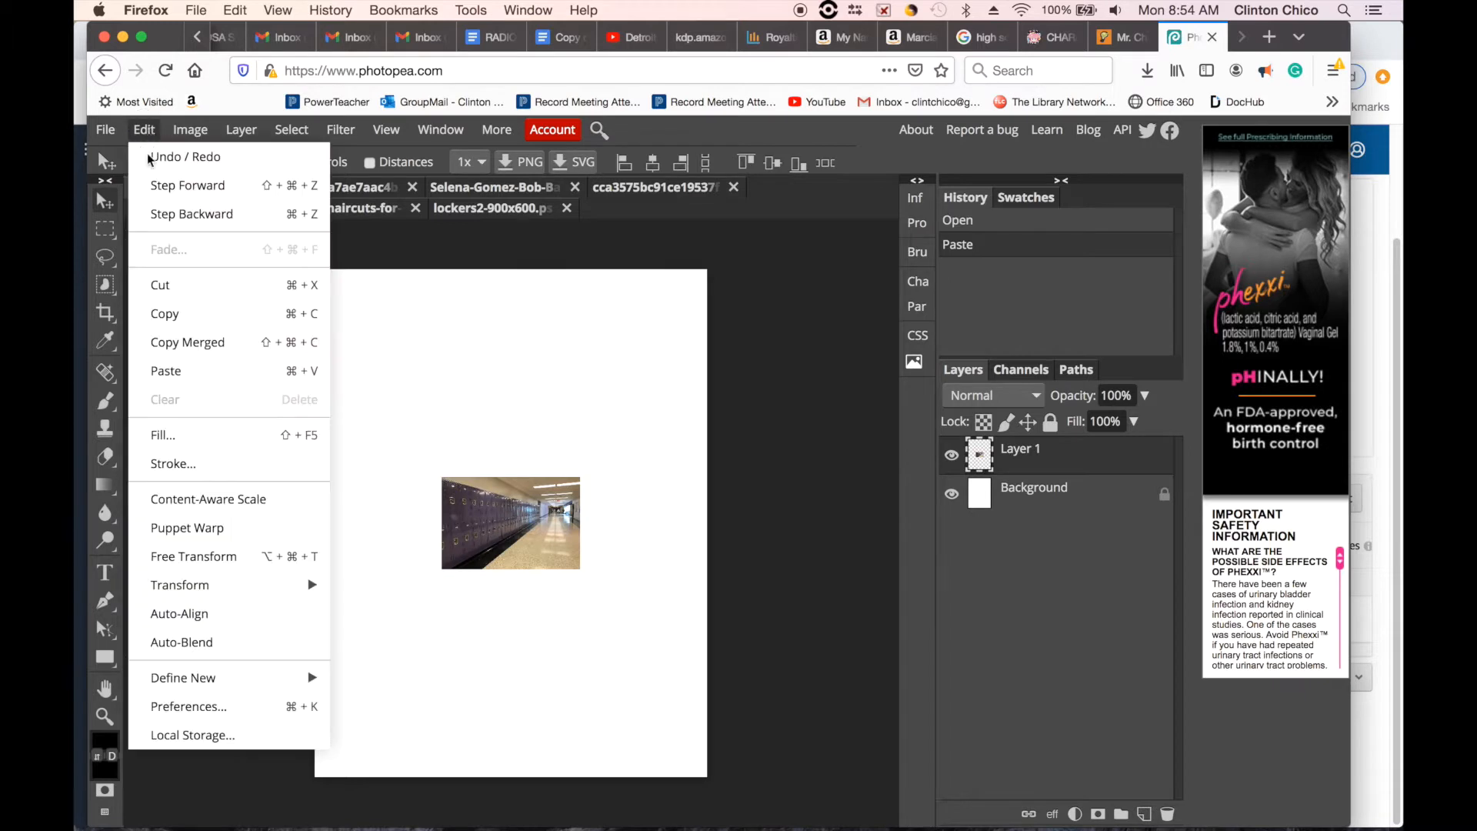
{"action": "mouse_move", "coordinate": [230, 593]}
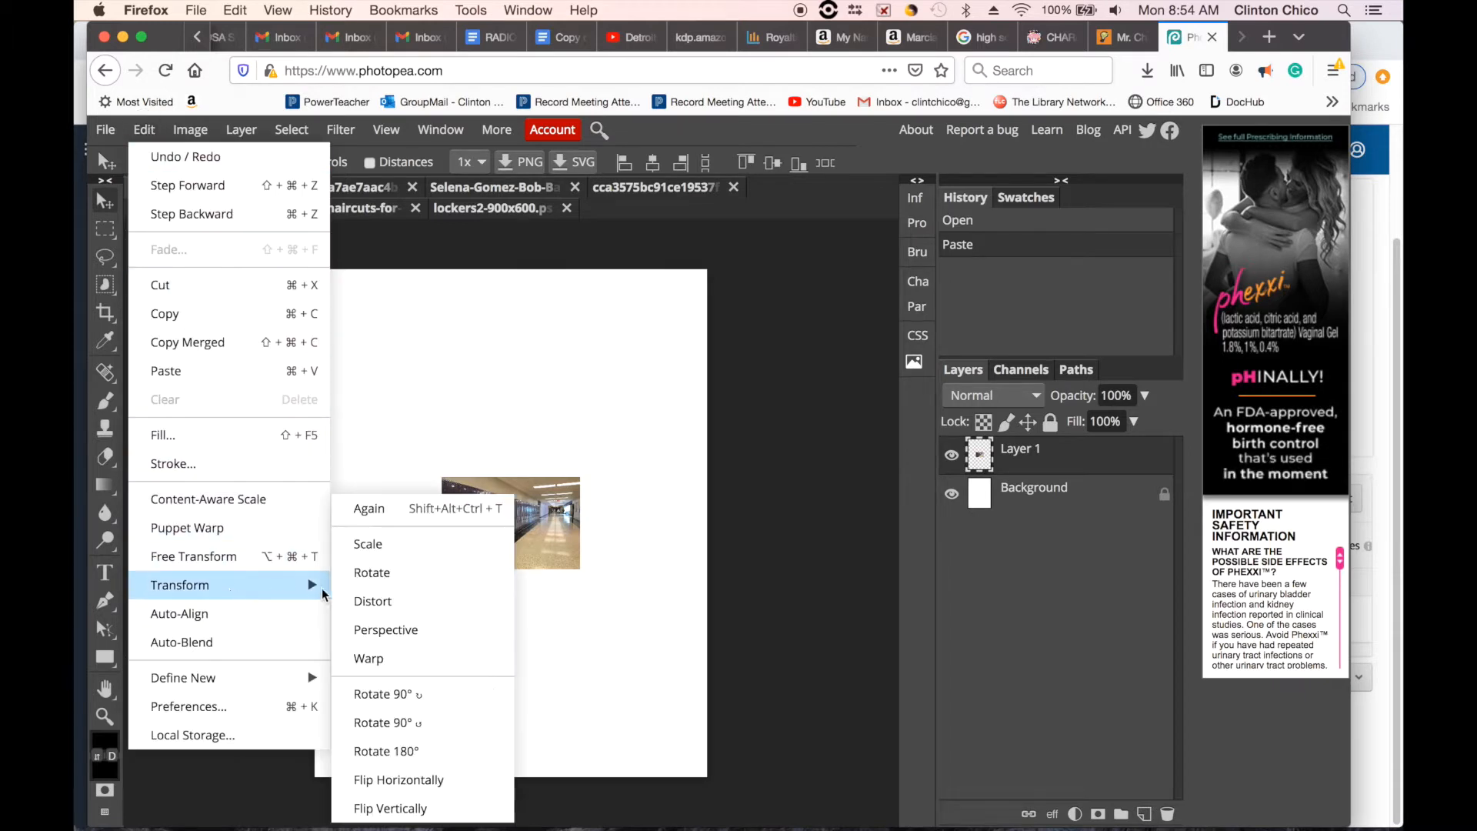
{"action": "left_click", "coordinate": [421, 557]}
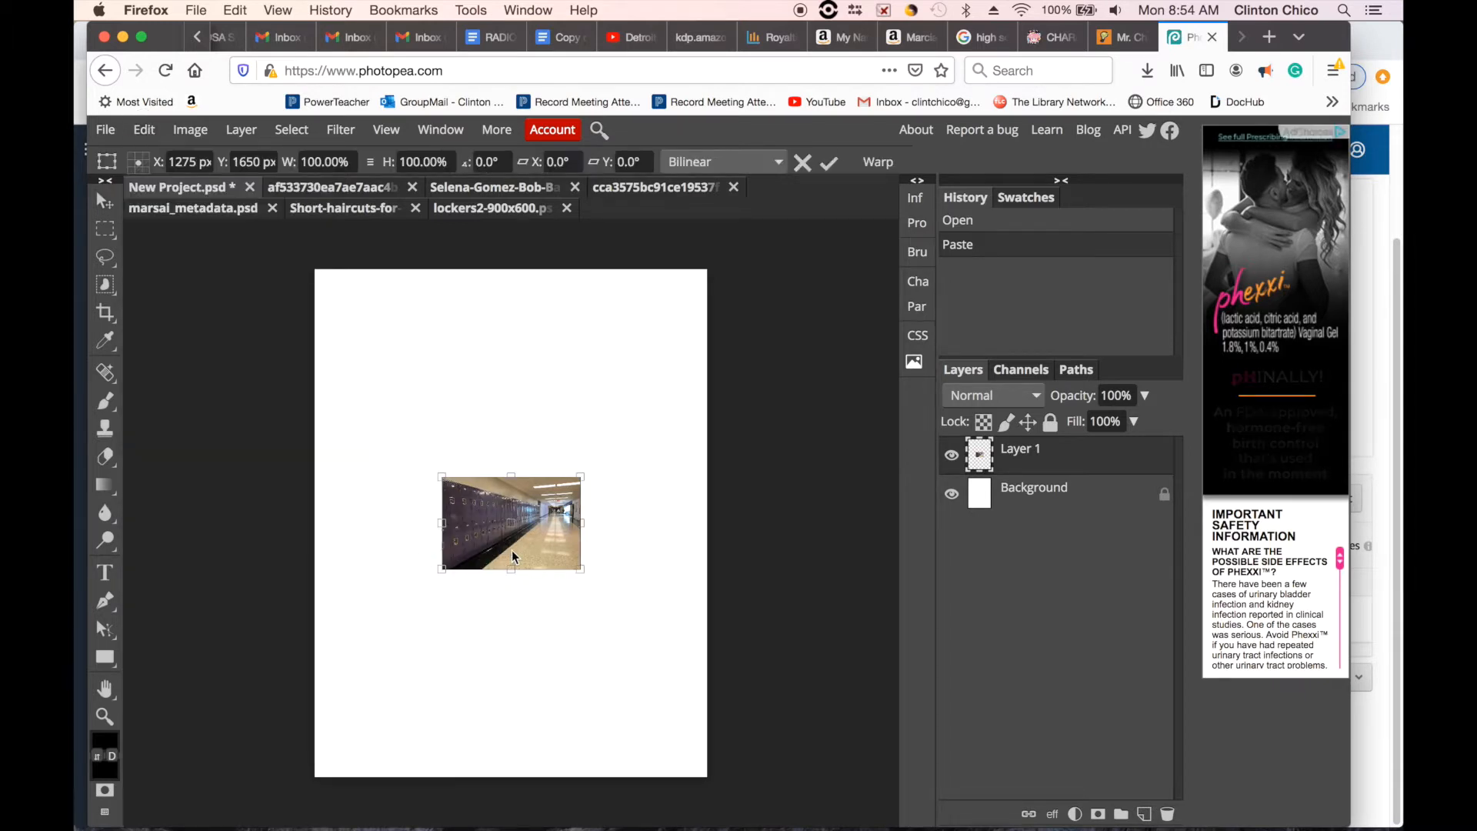
{"action": "left_click_drag", "start_coordinate": [580, 479], "coordinate": [867, 203]}
{"action": "left_click_drag", "start_coordinate": [439, 571], "coordinate": [508, 719]}
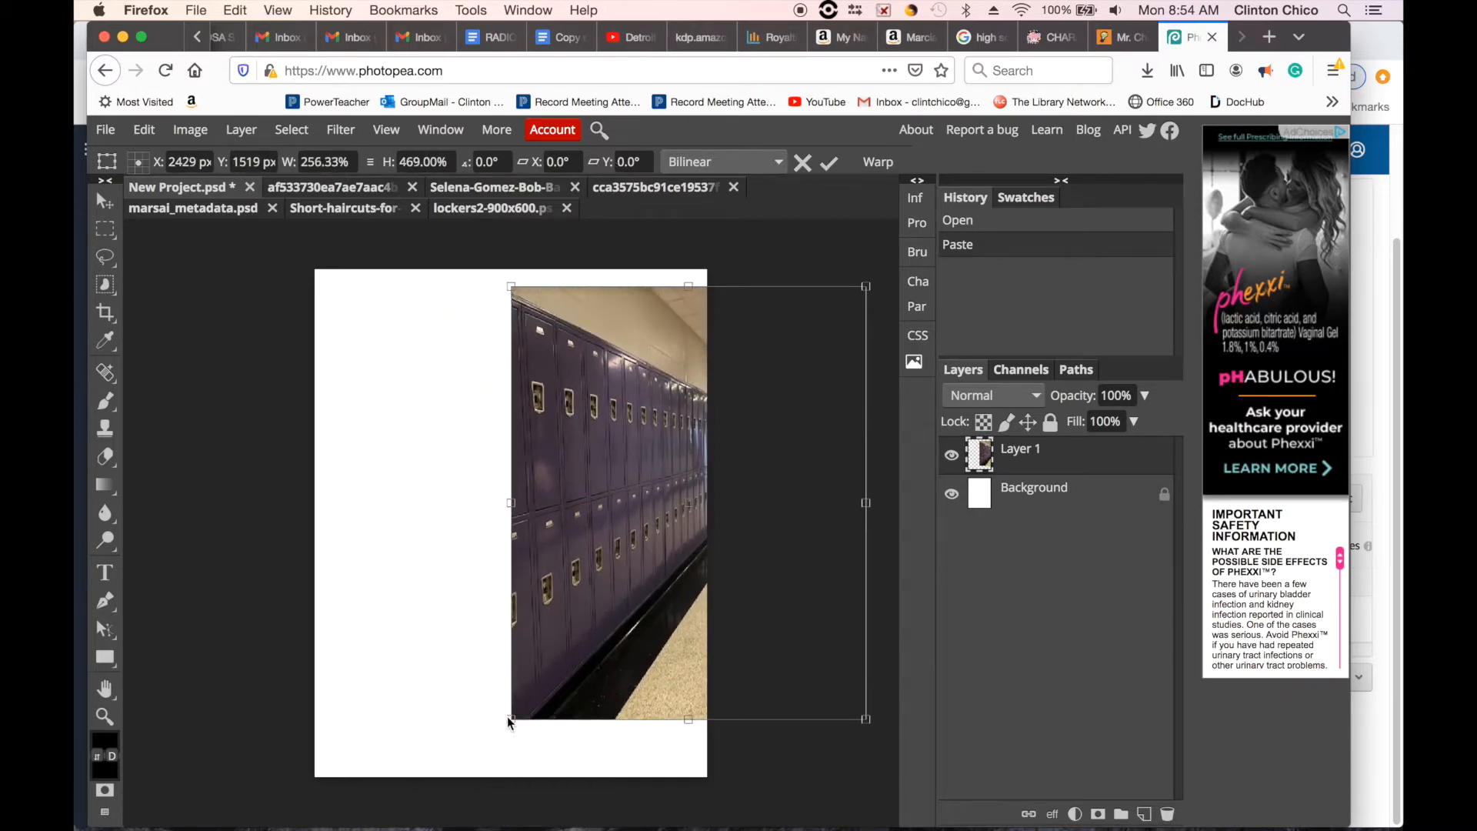
{"action": "key", "text": "Return"}
{"action": "key", "text": "super+z"}
- Scale the pasted hallway photo proportionally to about 427% so it spans the page width, positioned over the upper part of the page
{"action": "left_click", "coordinate": [143, 131]}
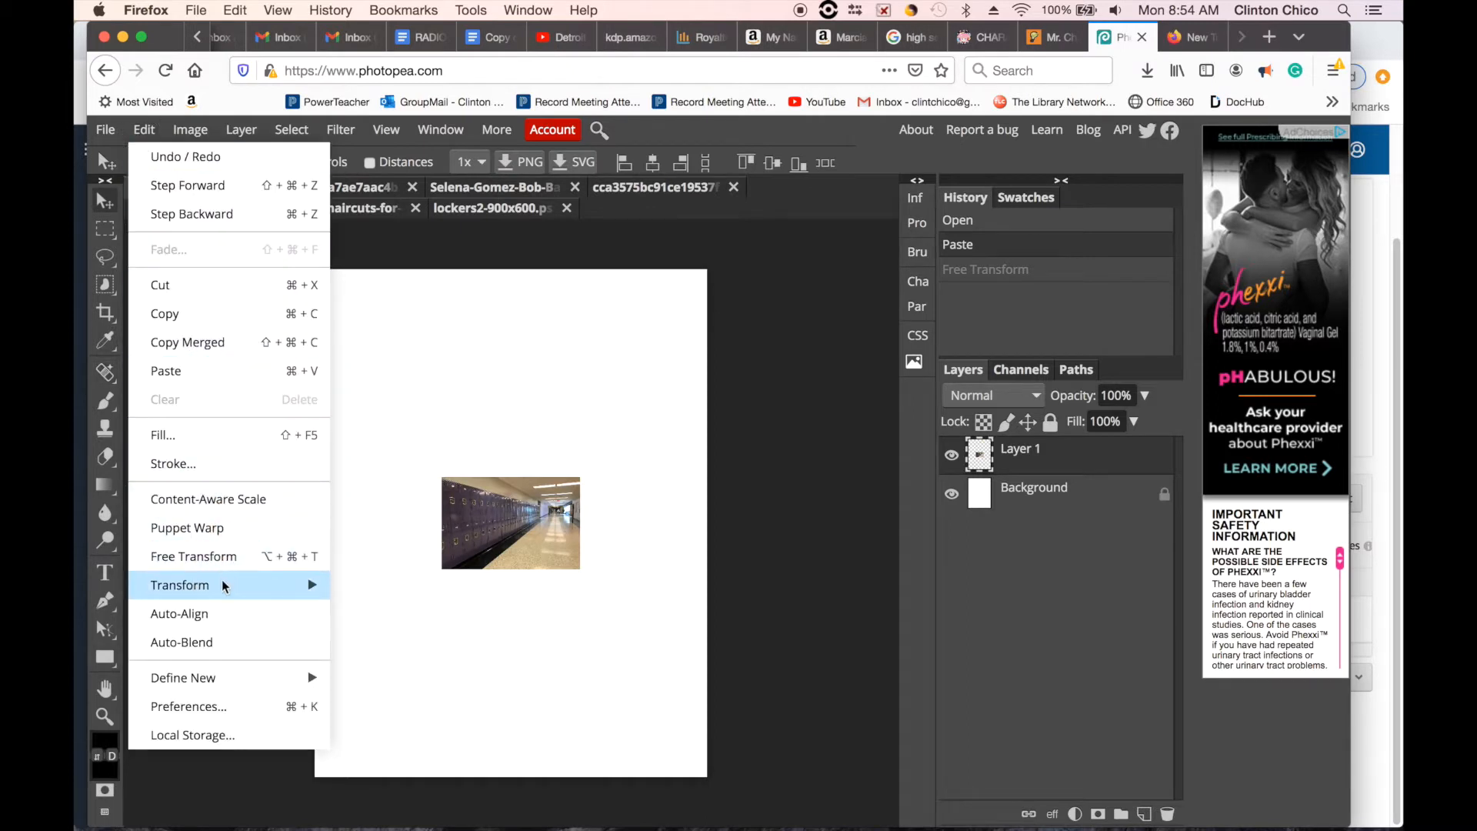
{"action": "mouse_move", "coordinate": [222, 581]}
{"action": "left_click", "coordinate": [437, 538]}
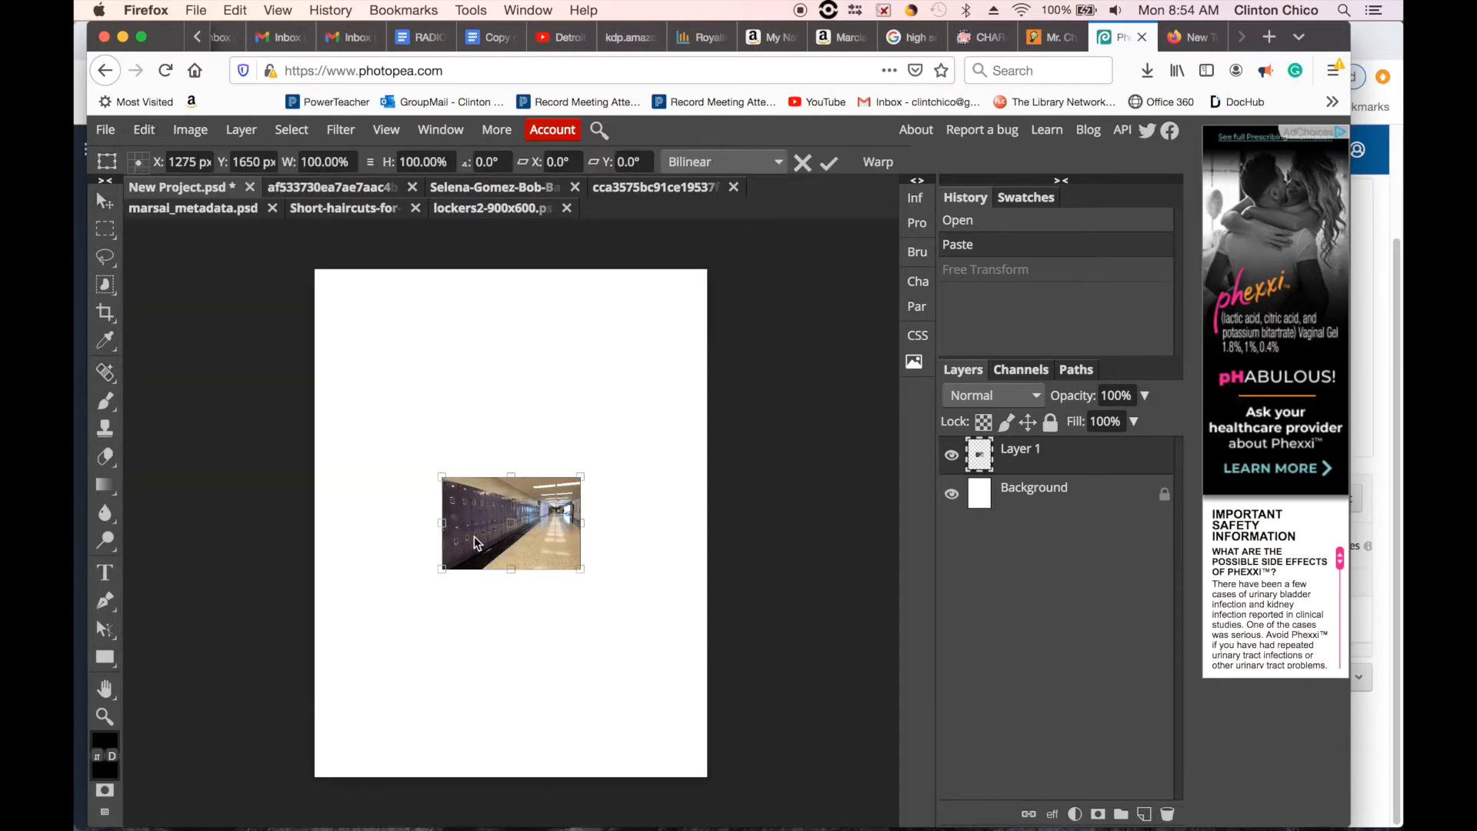
{"action": "left_click_drag", "start_coordinate": [474, 537], "coordinate": [150, 816]}
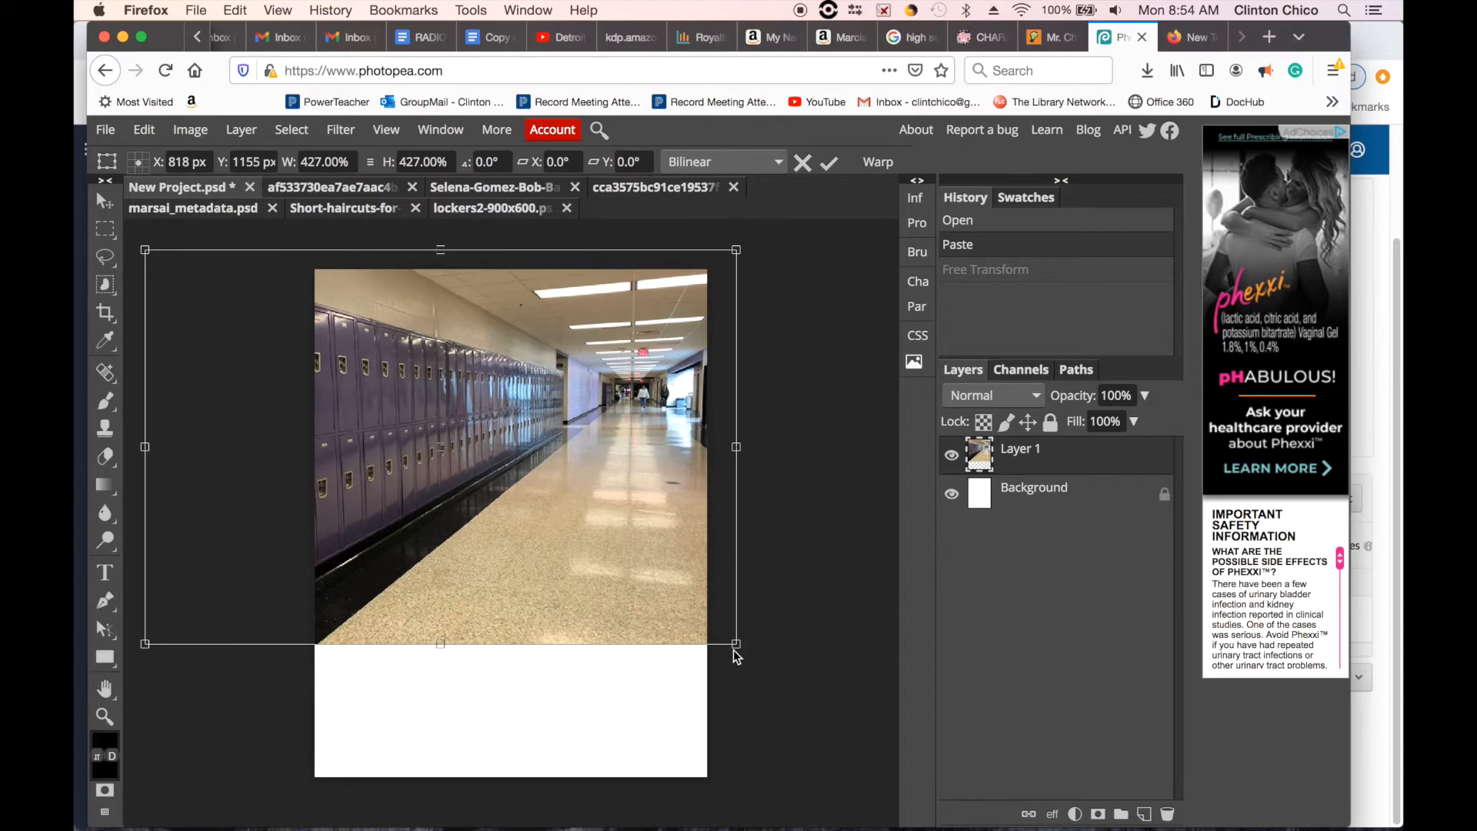
{"action": "left_click_drag", "start_coordinate": [732, 650], "coordinate": [732, 648]}
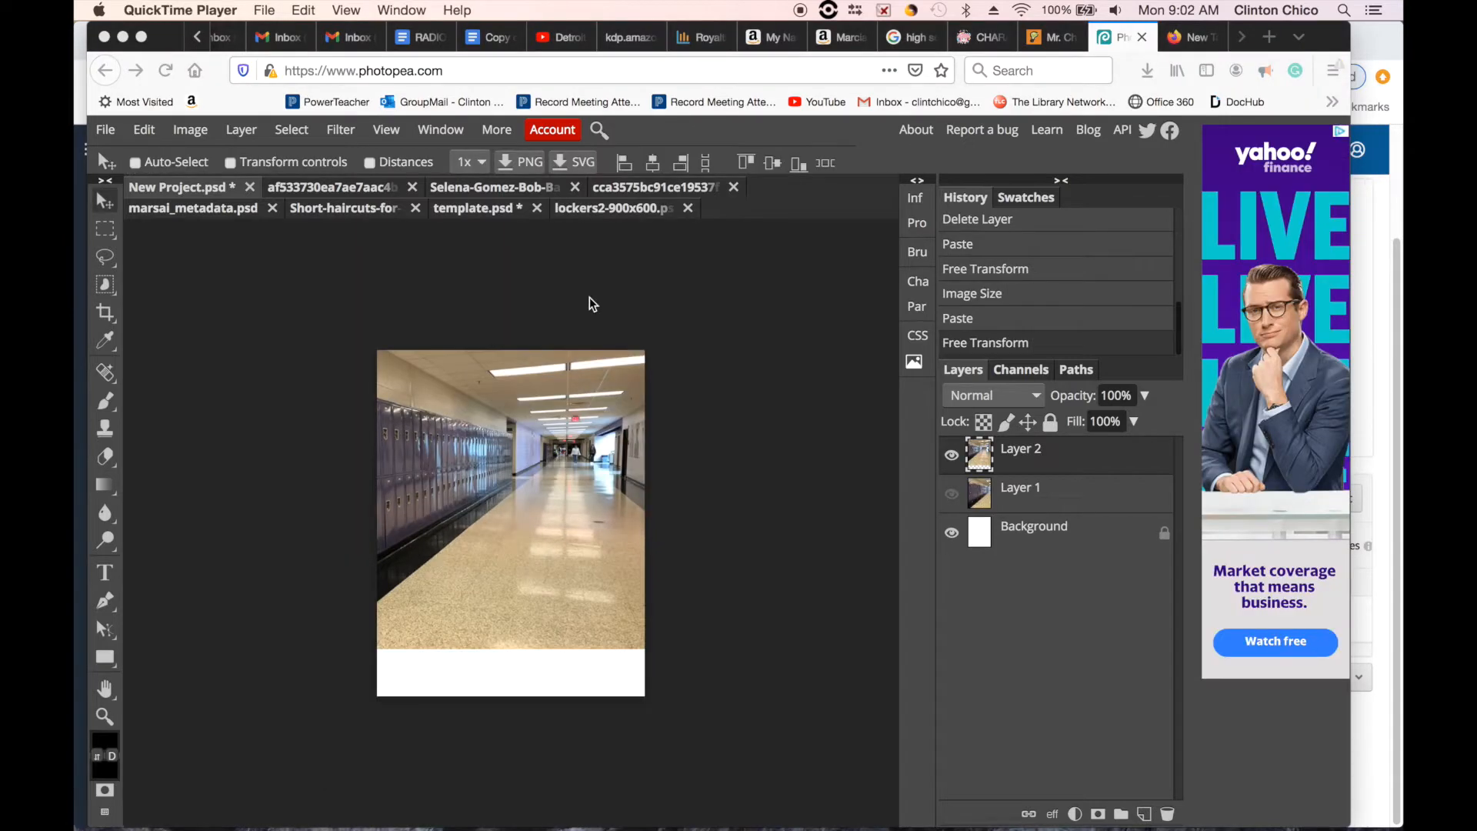
- Look through the open portraits, then copy the entire Short-haircuts image and paste it into New Project above the hallway
{"action": "left_click", "coordinate": [590, 297]}
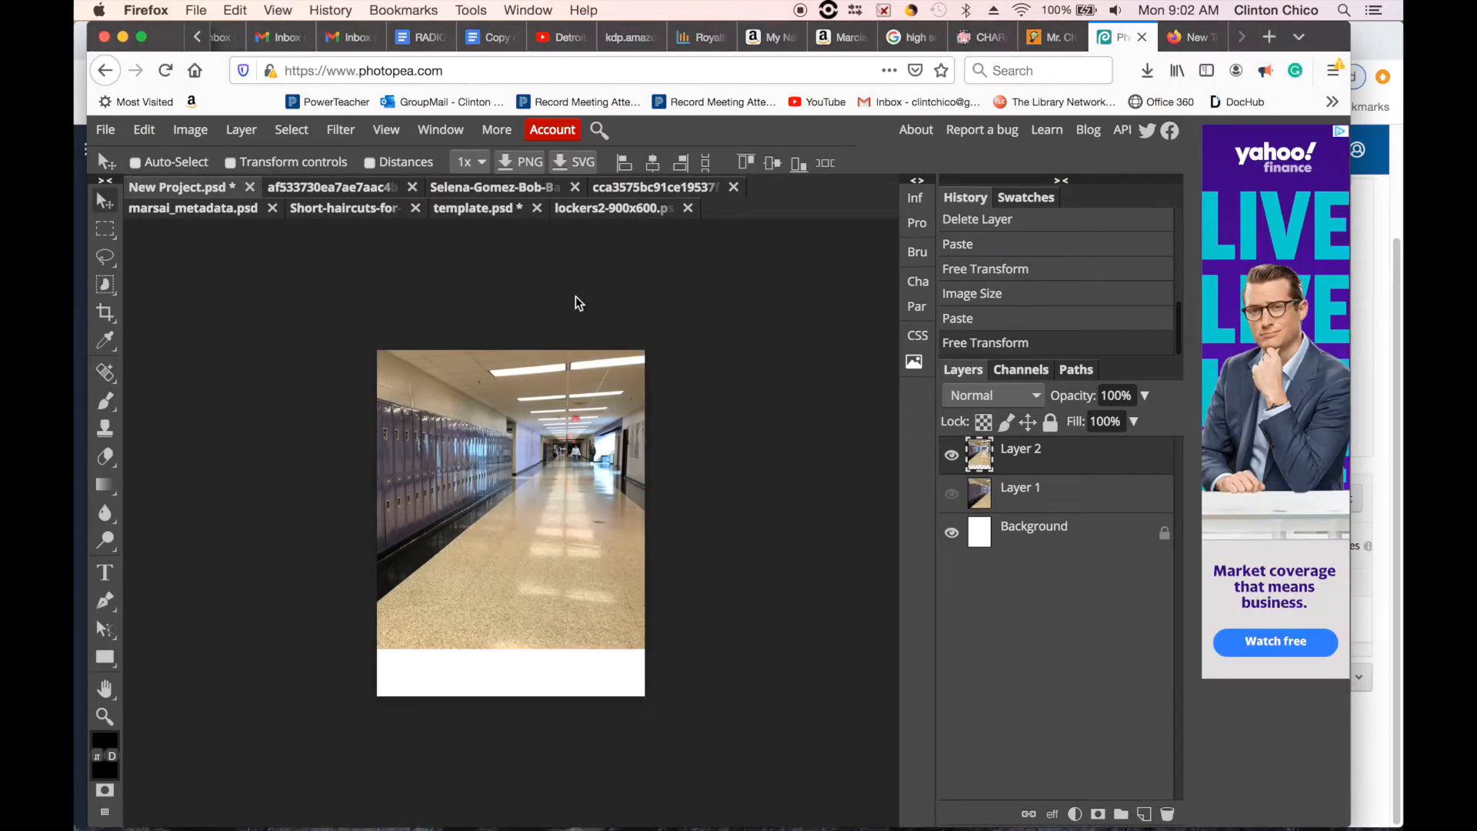
{"action": "left_click", "coordinate": [371, 187]}
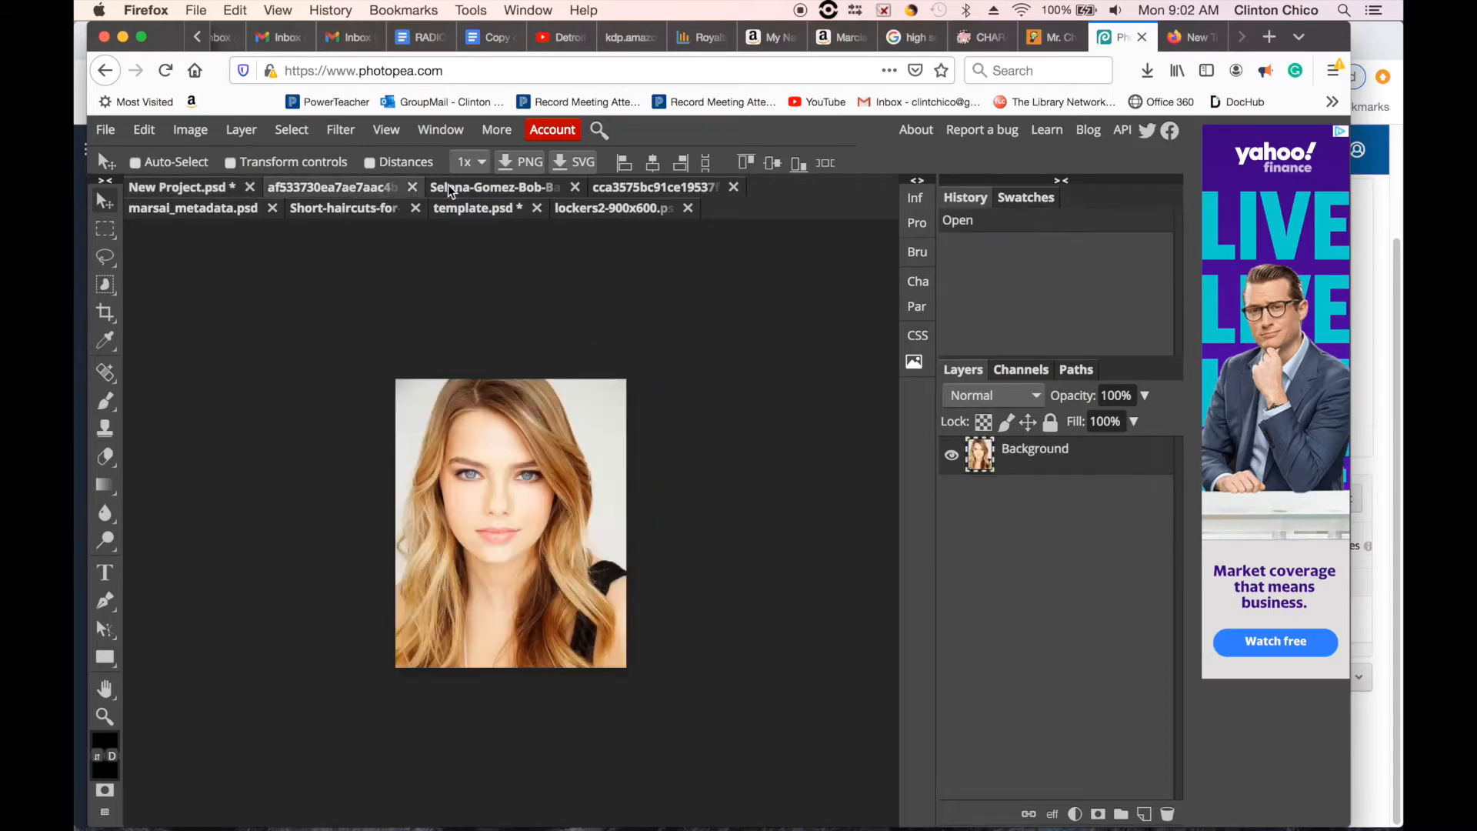
{"action": "left_click", "coordinate": [498, 187]}
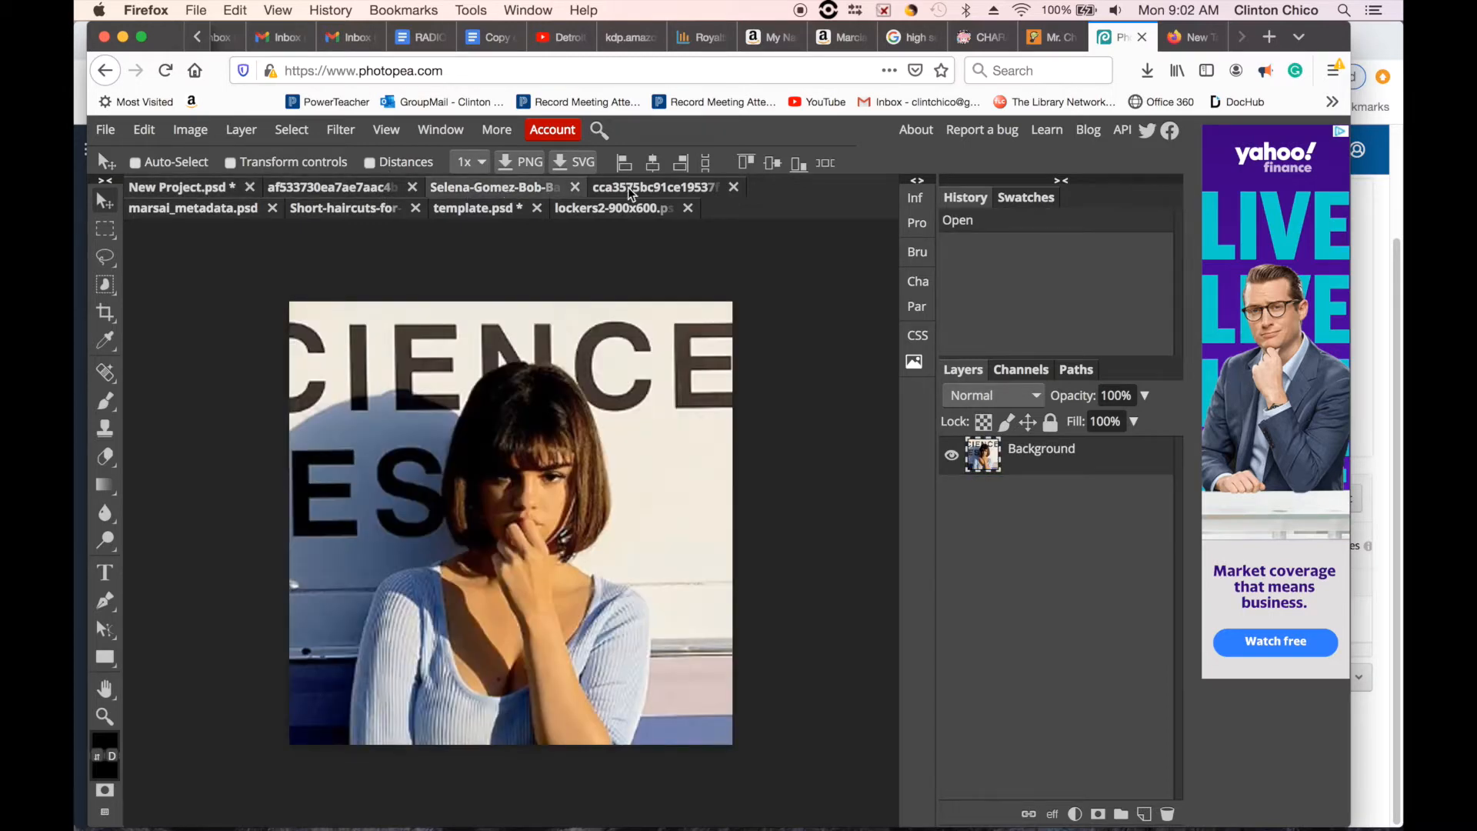
{"action": "left_click", "coordinate": [628, 187]}
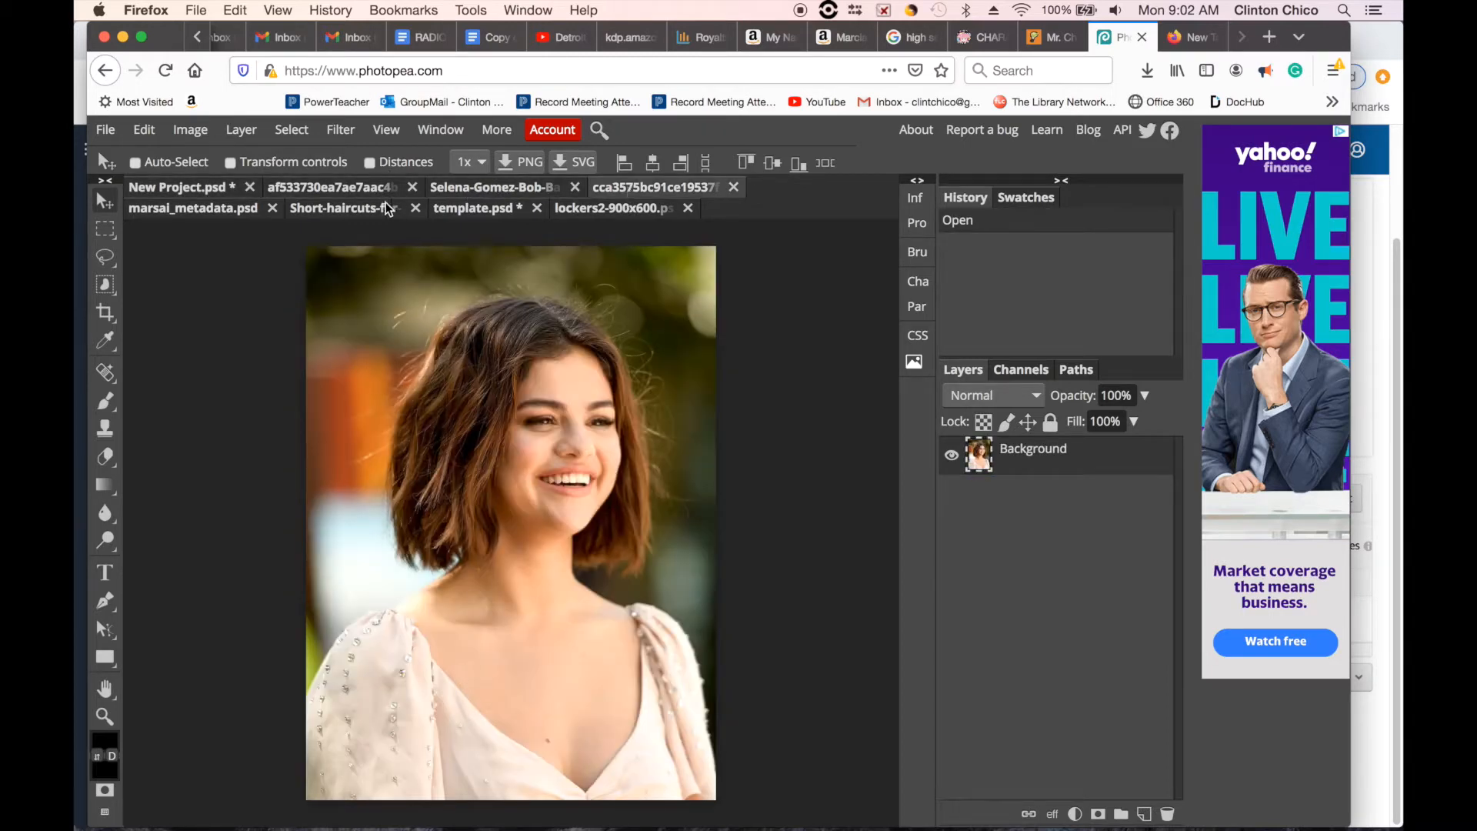
{"action": "left_click", "coordinate": [345, 208]}
{"action": "key", "text": "super+a"}
{"action": "left_click", "coordinate": [144, 130]}
{"action": "left_click", "coordinate": [194, 312]}
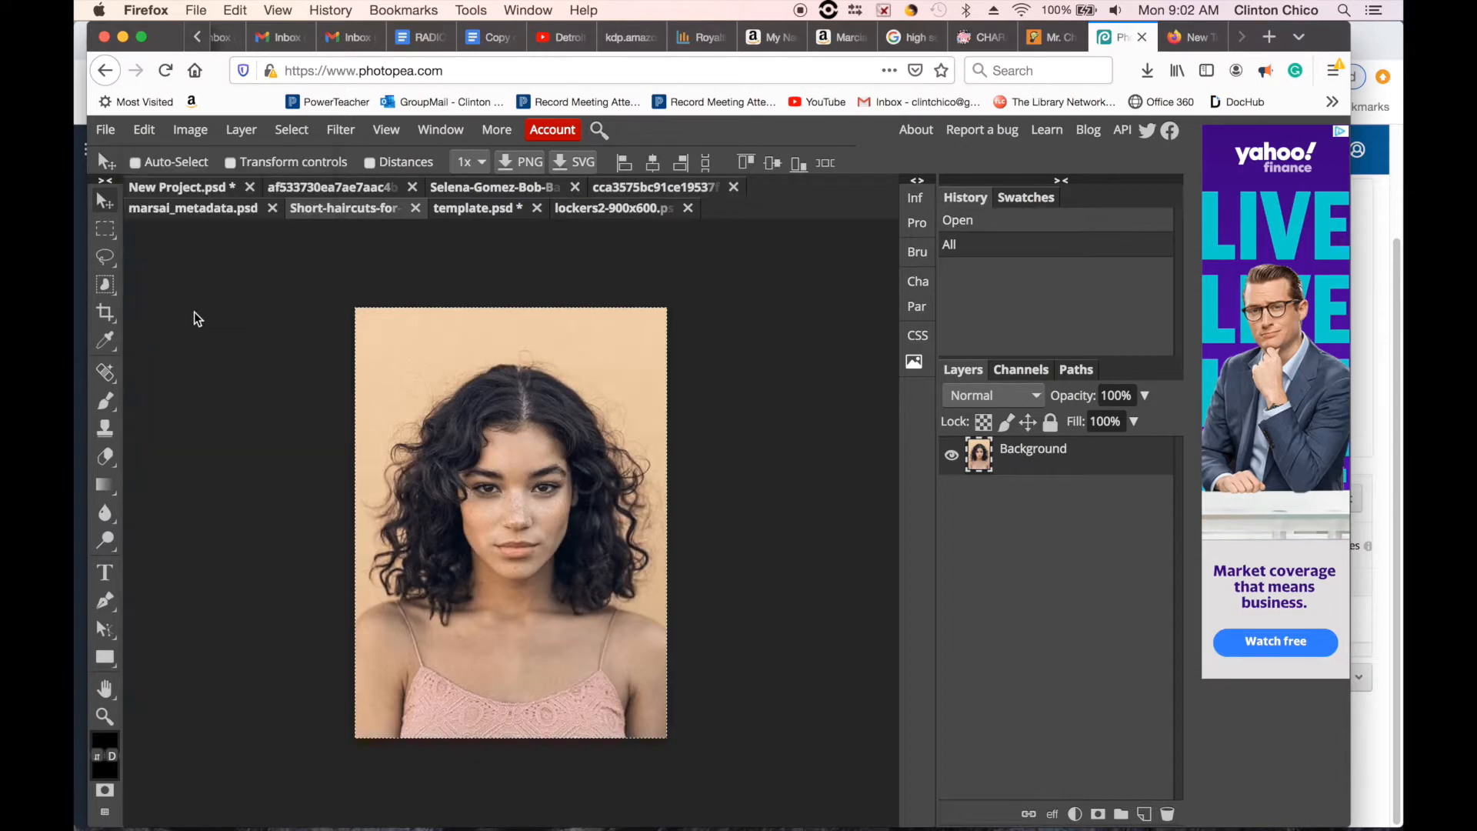
{"action": "left_click", "coordinate": [171, 188]}
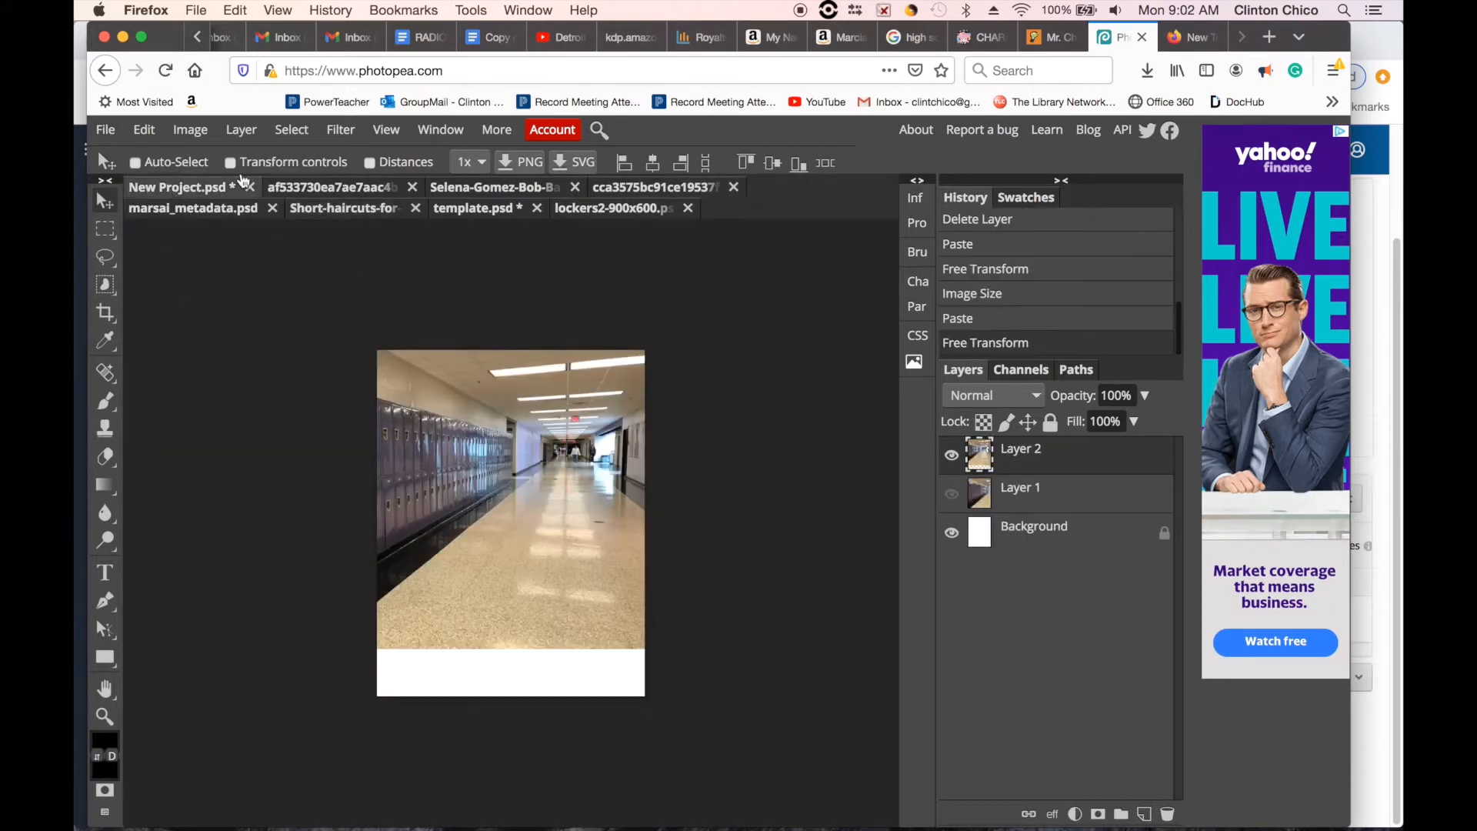
{"action": "left_click", "coordinate": [146, 130]}
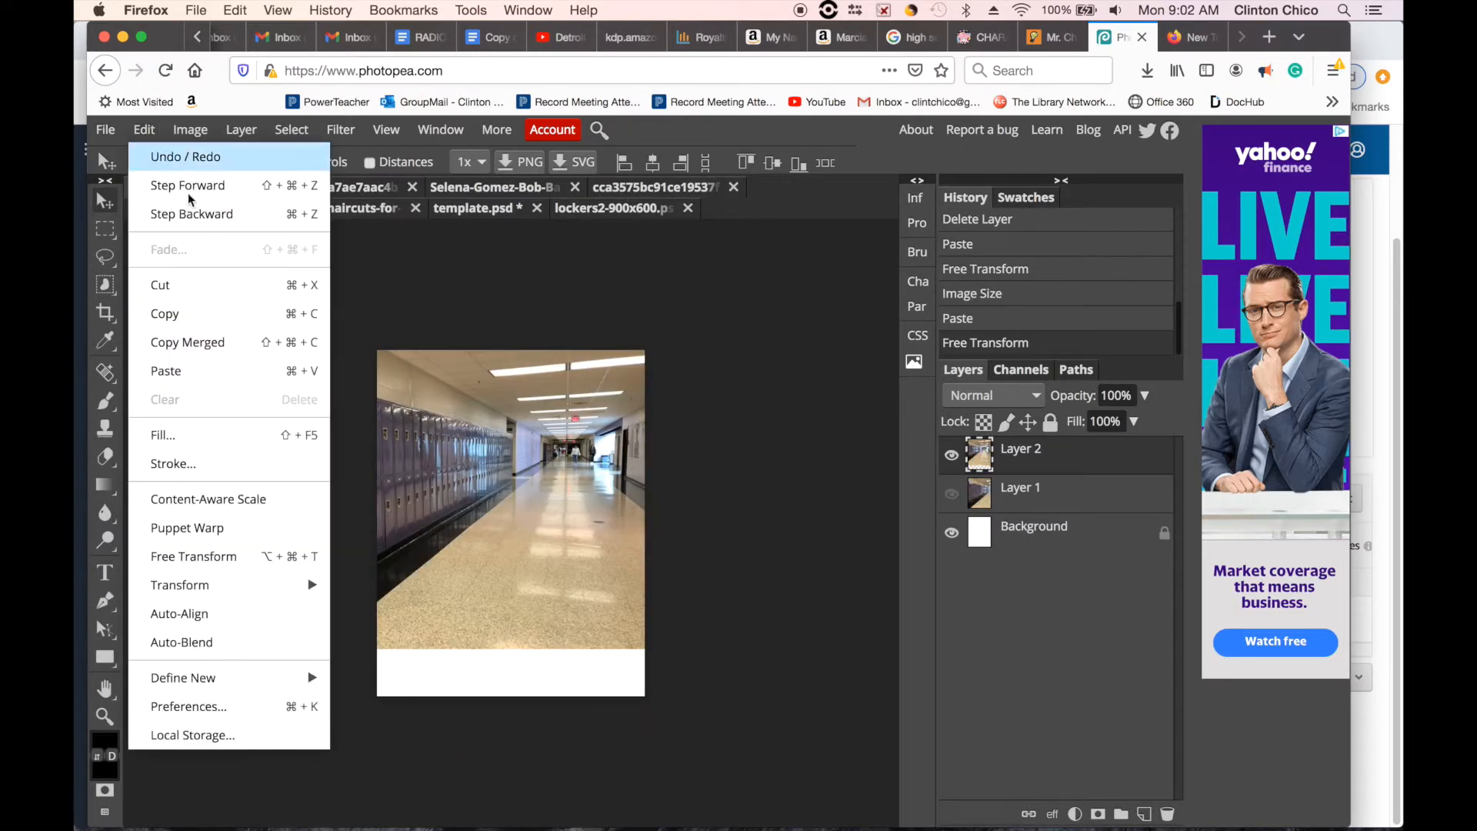
{"action": "left_click", "coordinate": [229, 382]}
- Move the pasted curly-haired portrait to the bottom centre of the poster and scale it up
{"action": "left_click_drag", "start_coordinate": [507, 556], "coordinate": [522, 657]}
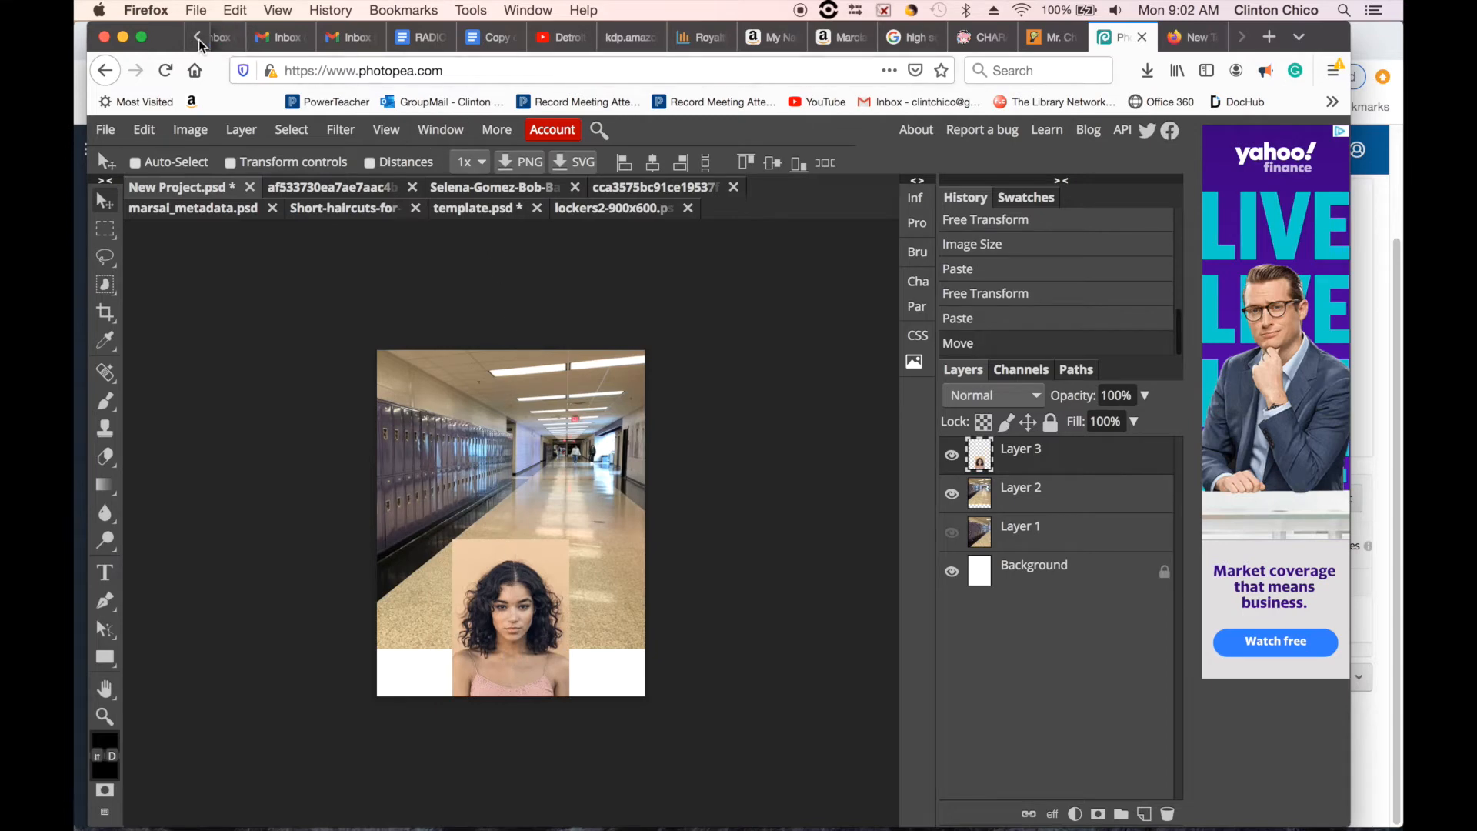
{"action": "left_click", "coordinate": [142, 131]}
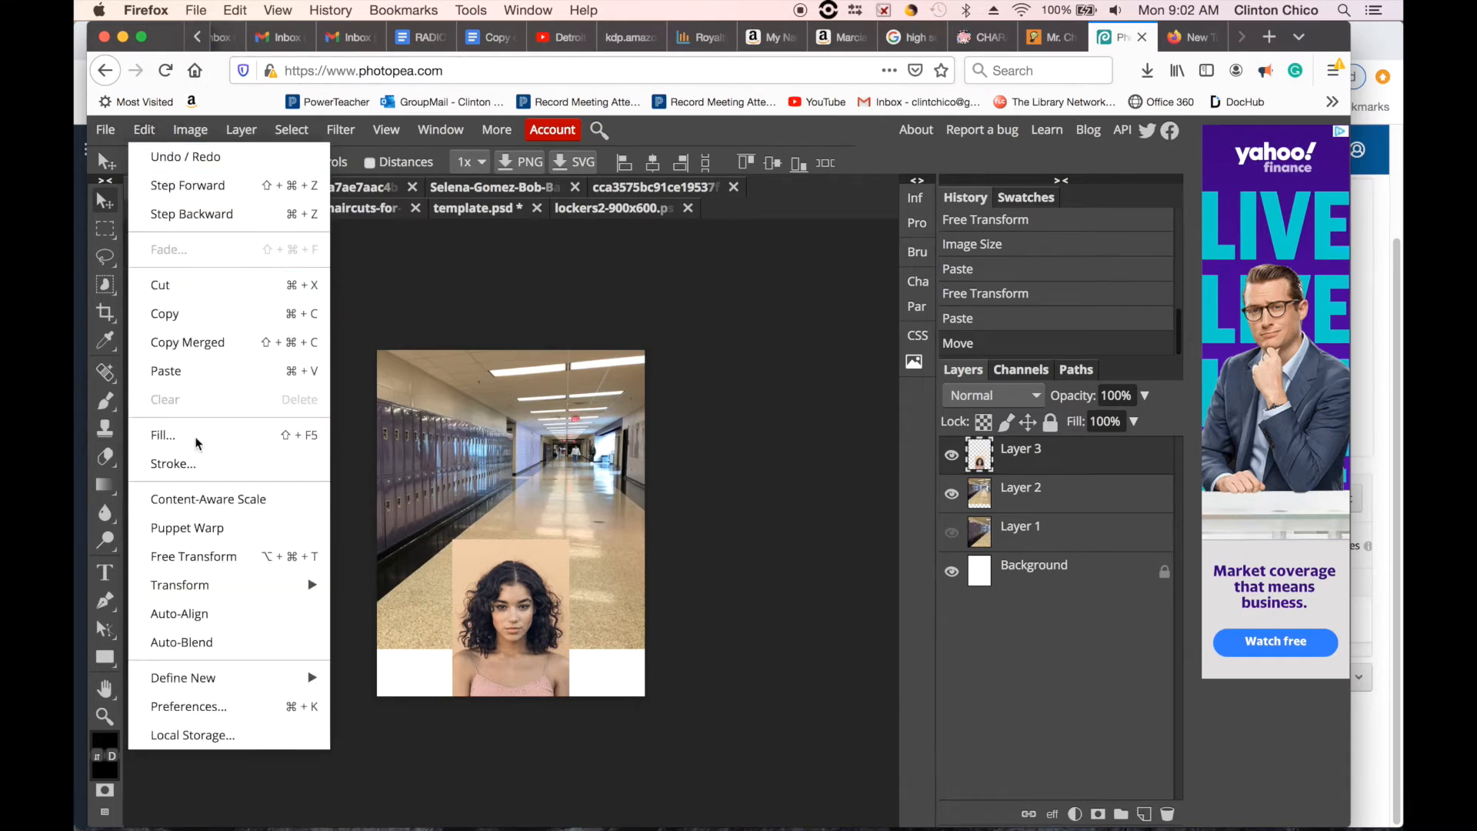
{"action": "mouse_move", "coordinate": [233, 585]}
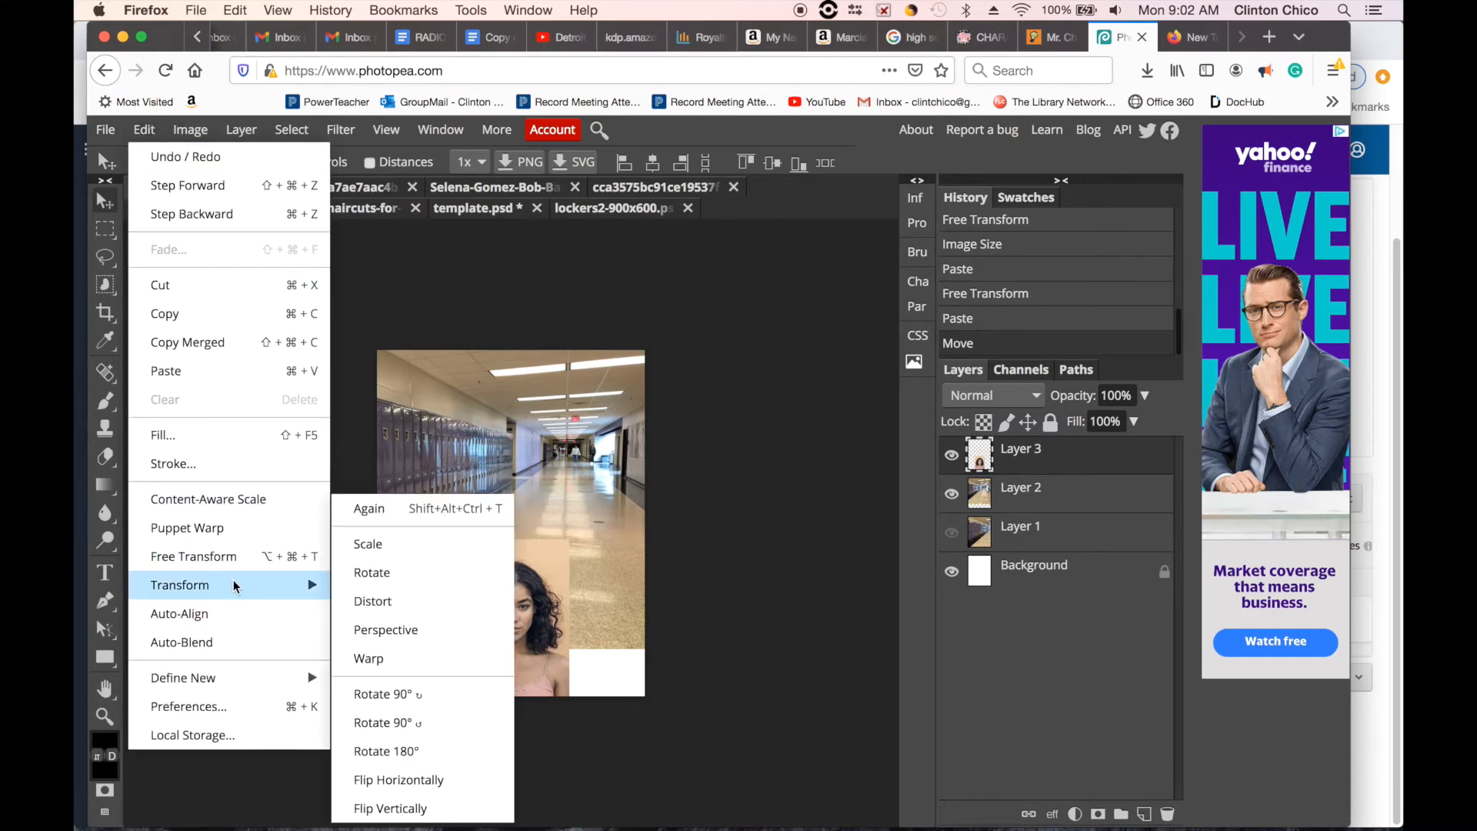
{"action": "left_click", "coordinate": [408, 543]}
{"action": "left_click_drag", "start_coordinate": [570, 540], "coordinate": [606, 490]}
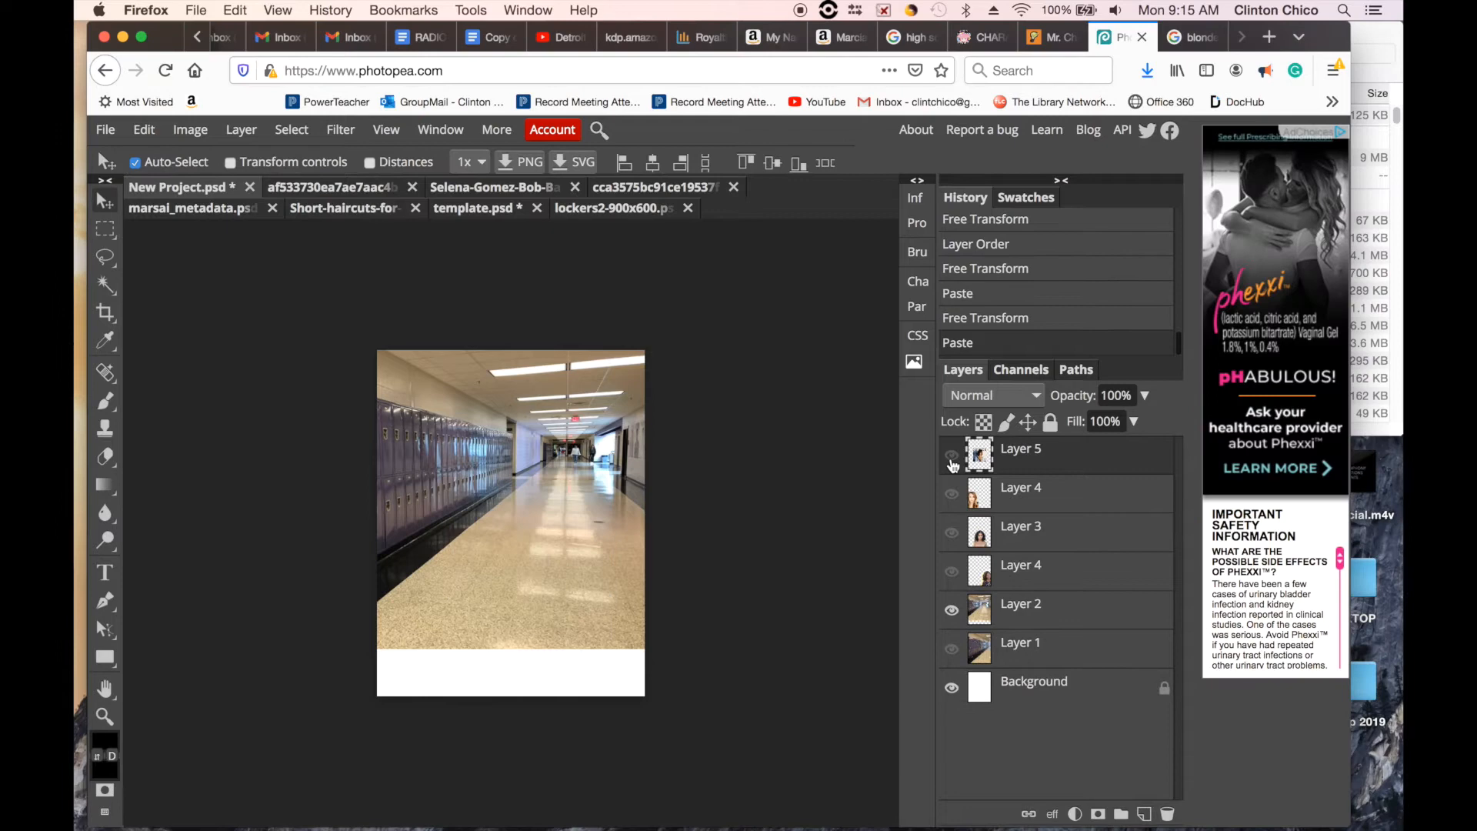
- Show Layer 5, the topmost portrait layer, over the hallway background
{"action": "left_click", "coordinate": [952, 457]}
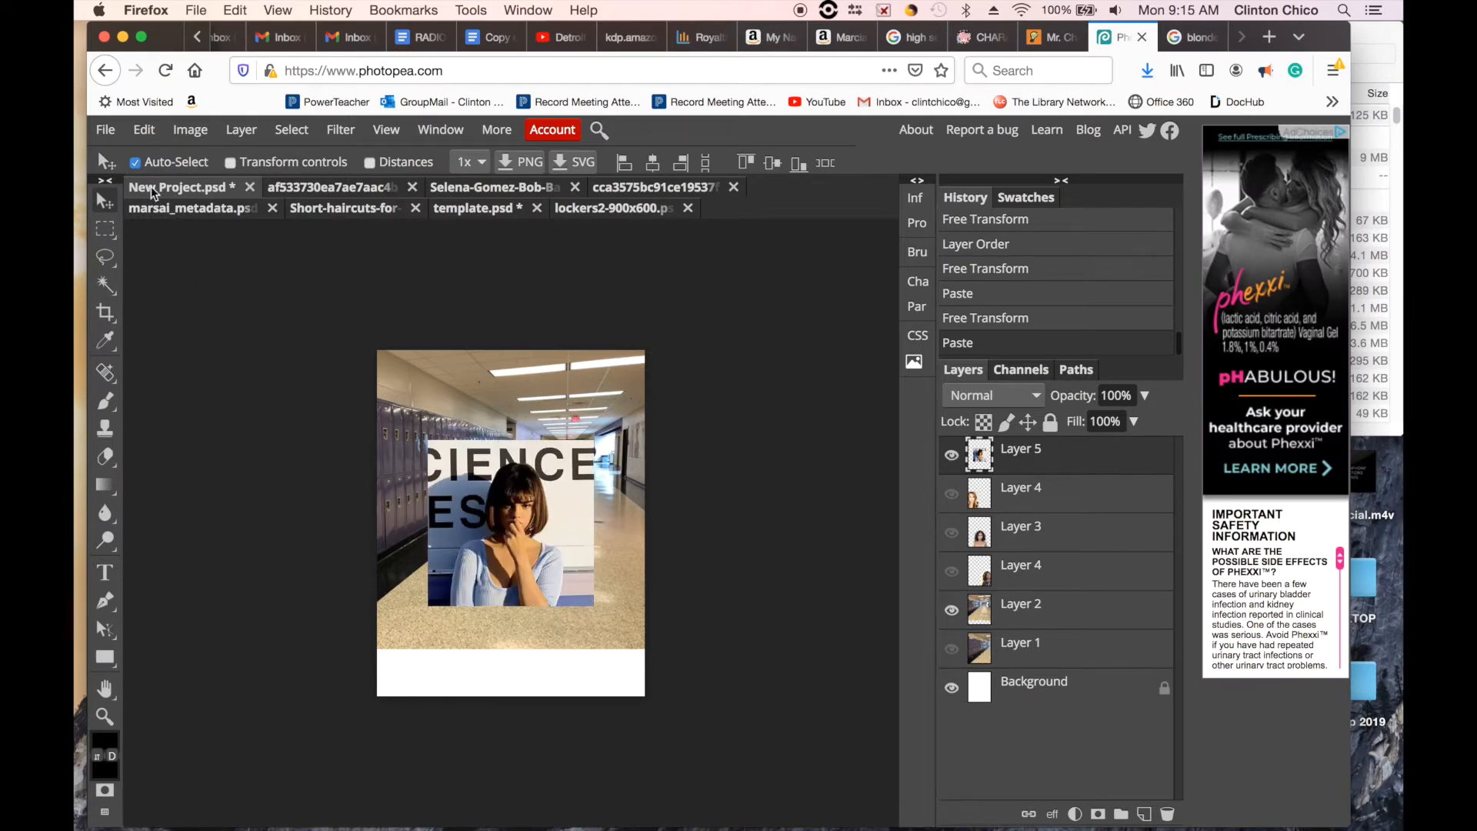
- Scale the Layer 5 portrait proportionally to about 159% and place it along the bottom edge, spanning nearly the full page width
{"action": "left_click", "coordinate": [144, 129]}
{"action": "mouse_move", "coordinate": [267, 596]}
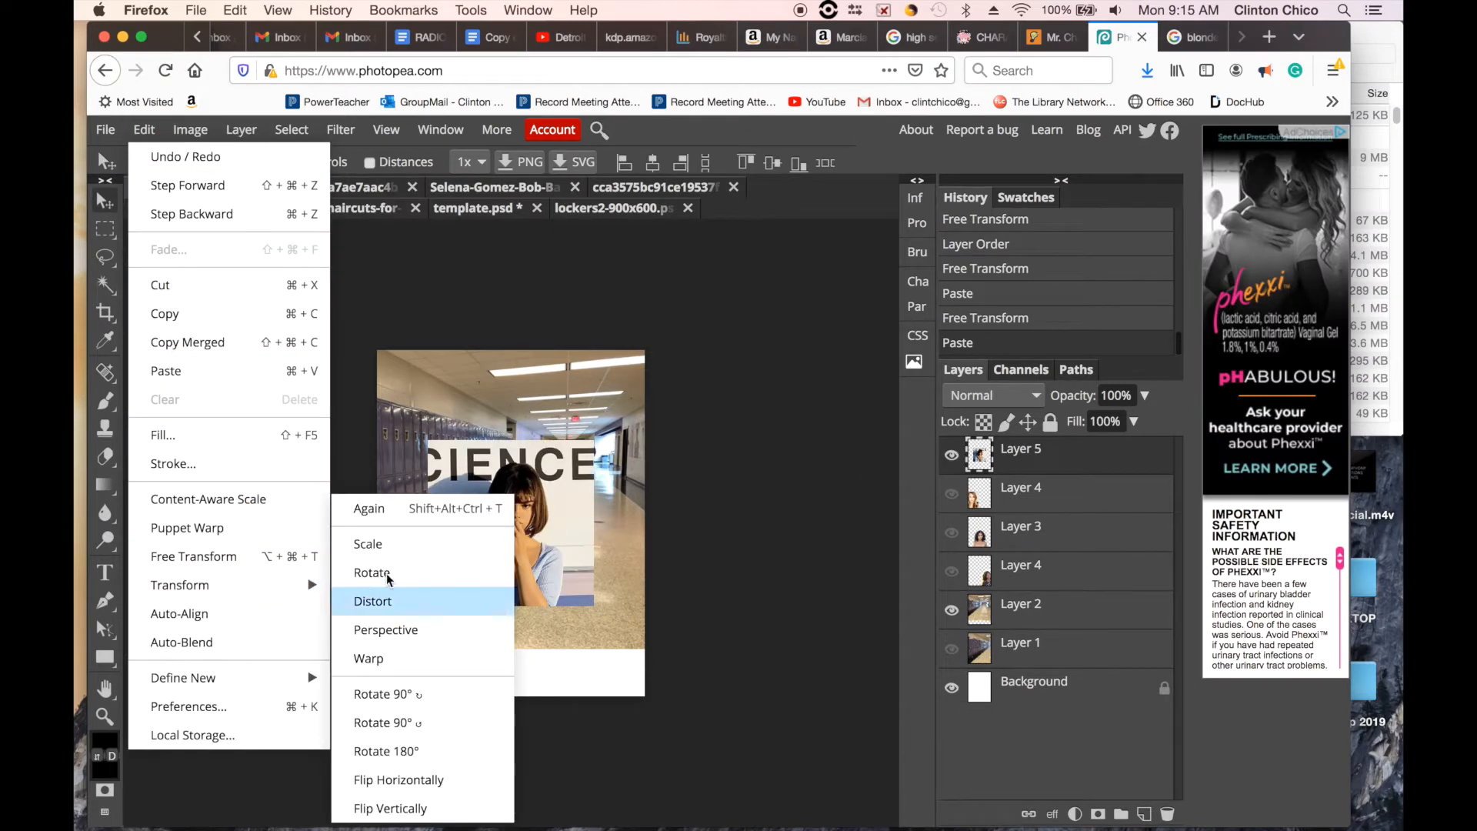
{"action": "left_click", "coordinate": [377, 543]}
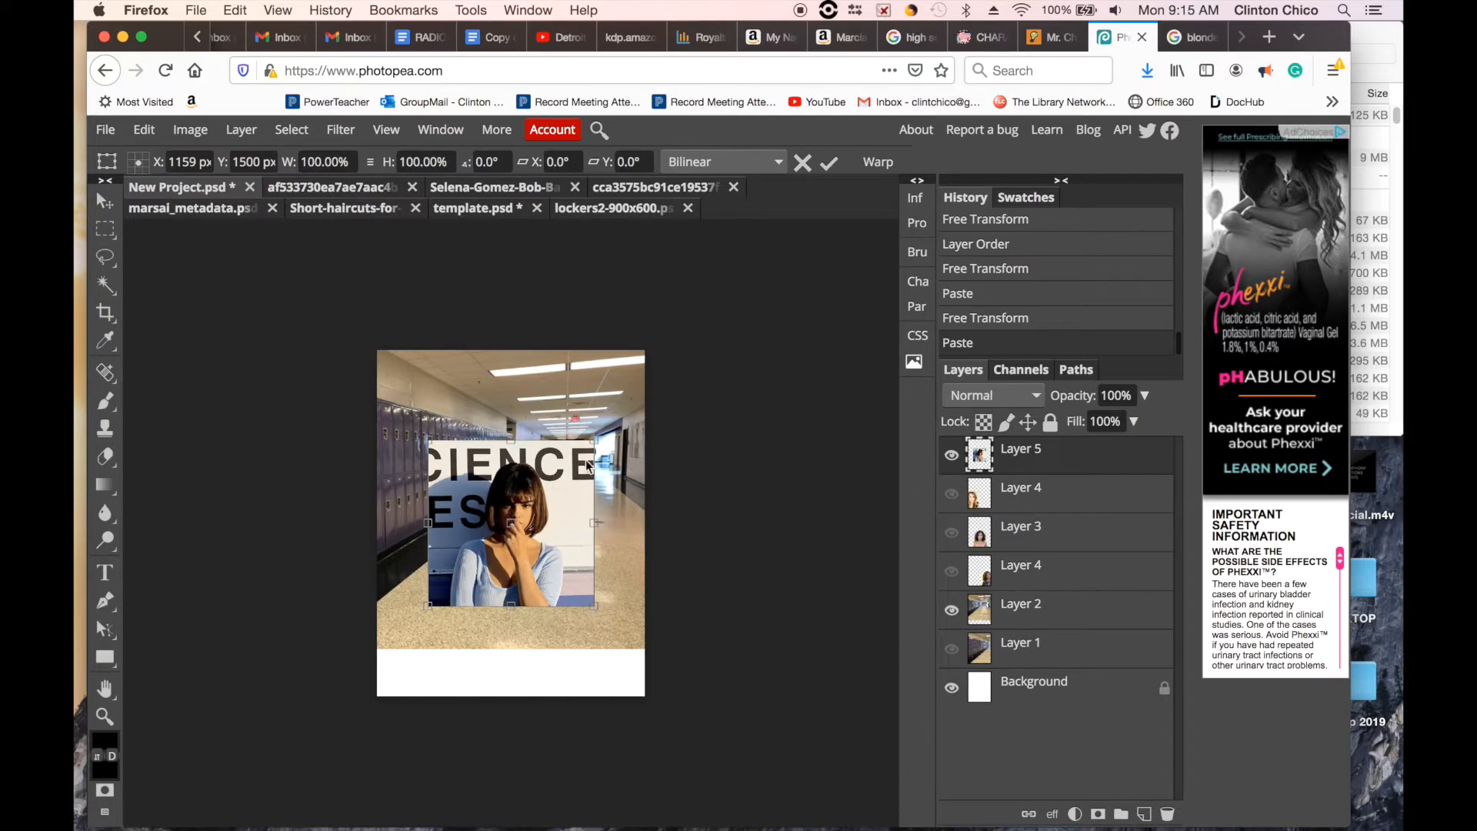
{"action": "left_click_drag", "start_coordinate": [594, 442], "coordinate": [637, 424]}
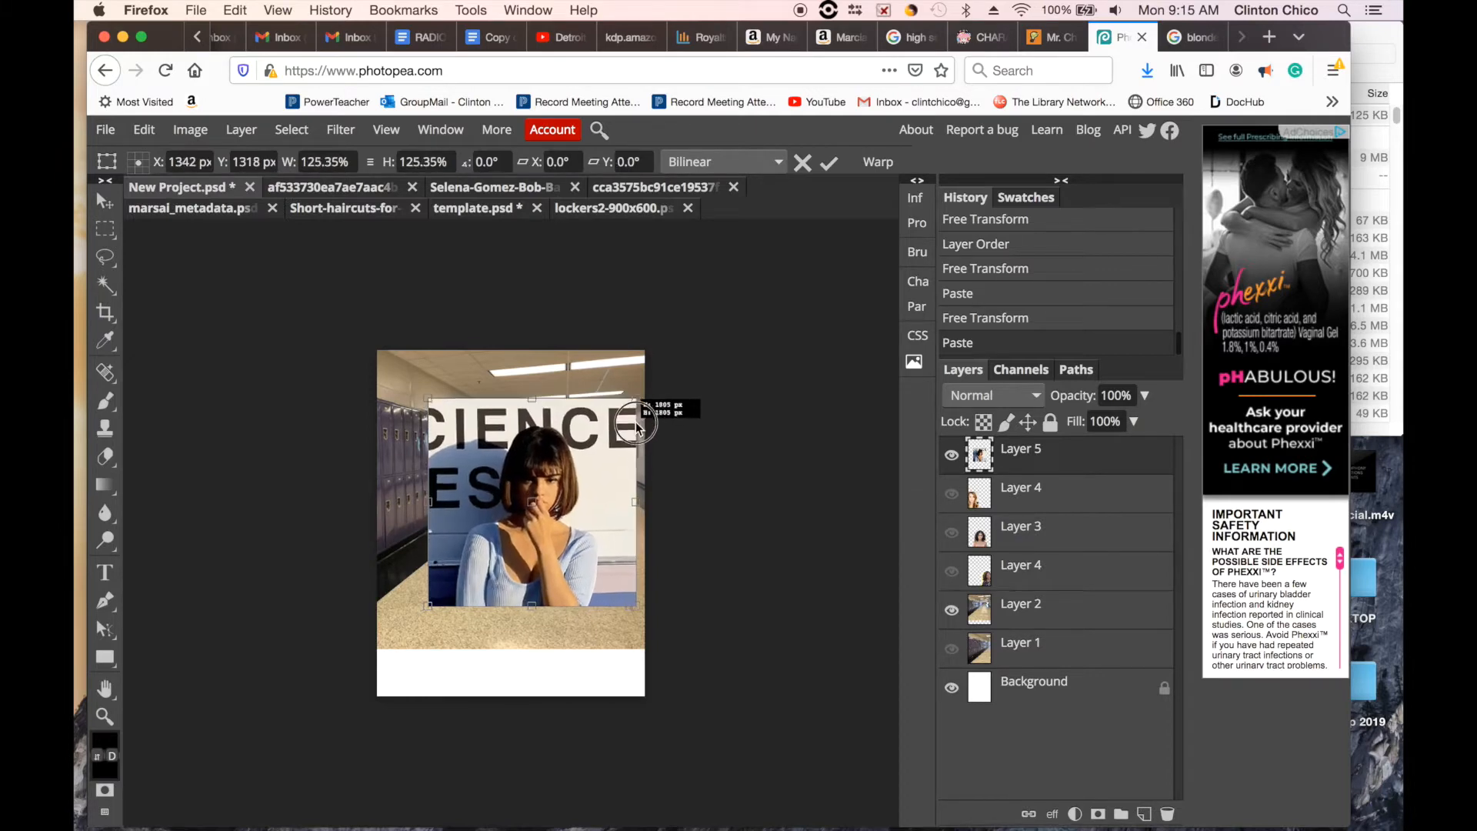
{"action": "left_click_drag", "start_coordinate": [557, 578], "coordinate": [534, 667]}
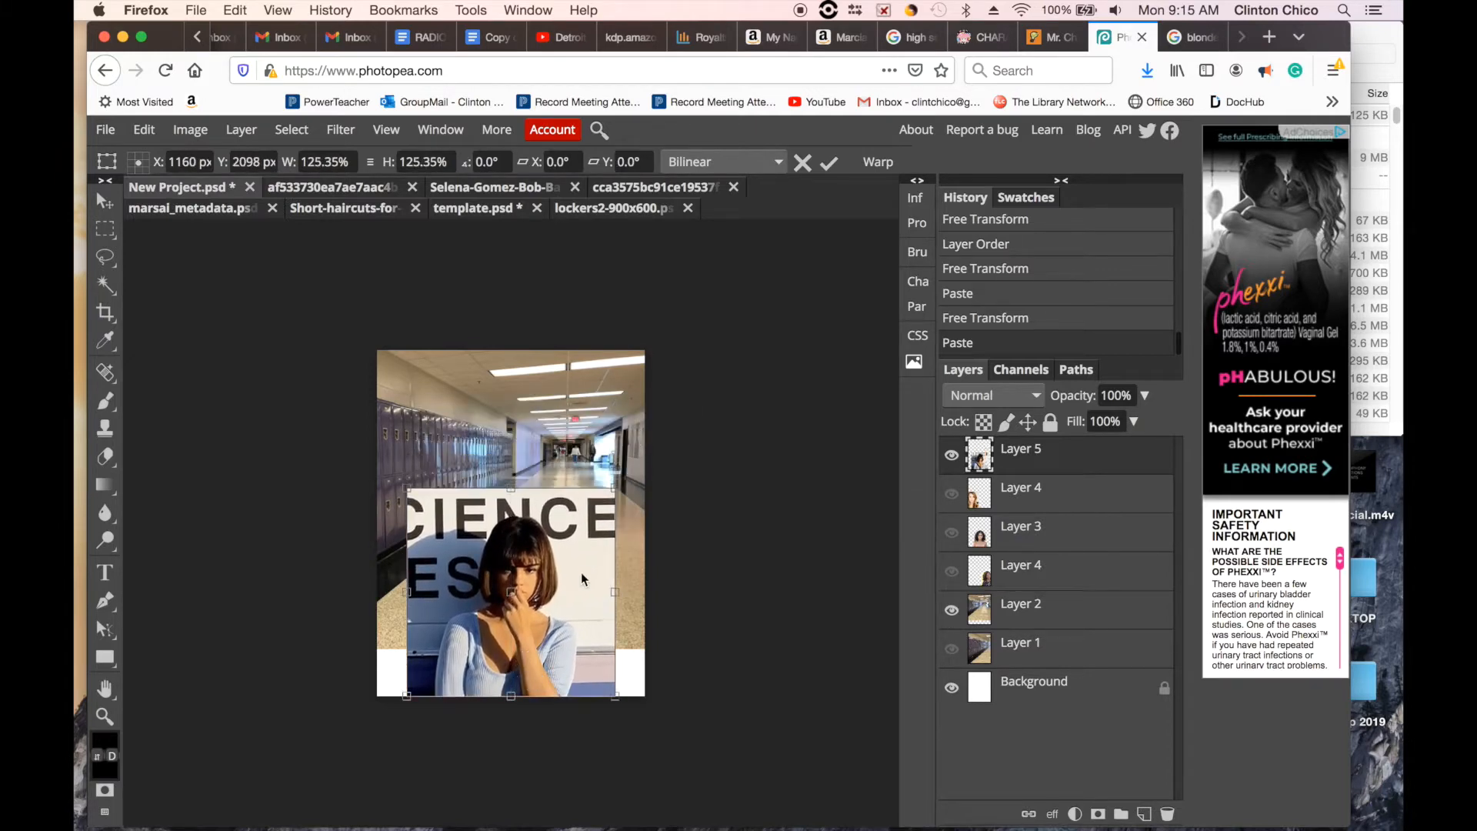
{"action": "left_click_drag", "start_coordinate": [628, 482], "coordinate": [674, 452]}
{"action": "left_click_drag", "start_coordinate": [580, 565], "coordinate": [549, 576]}
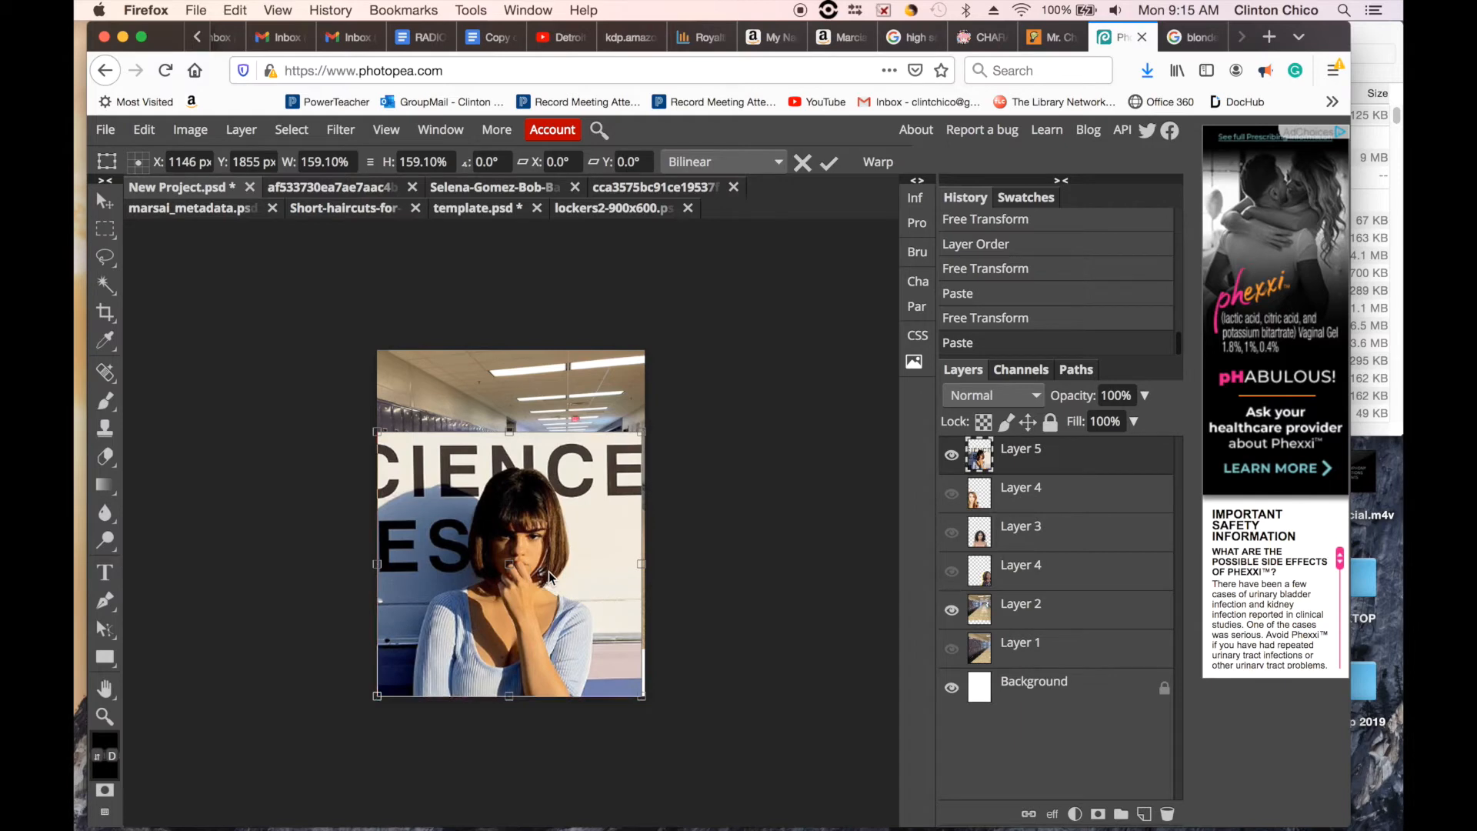
{"action": "key", "text": "Return"}
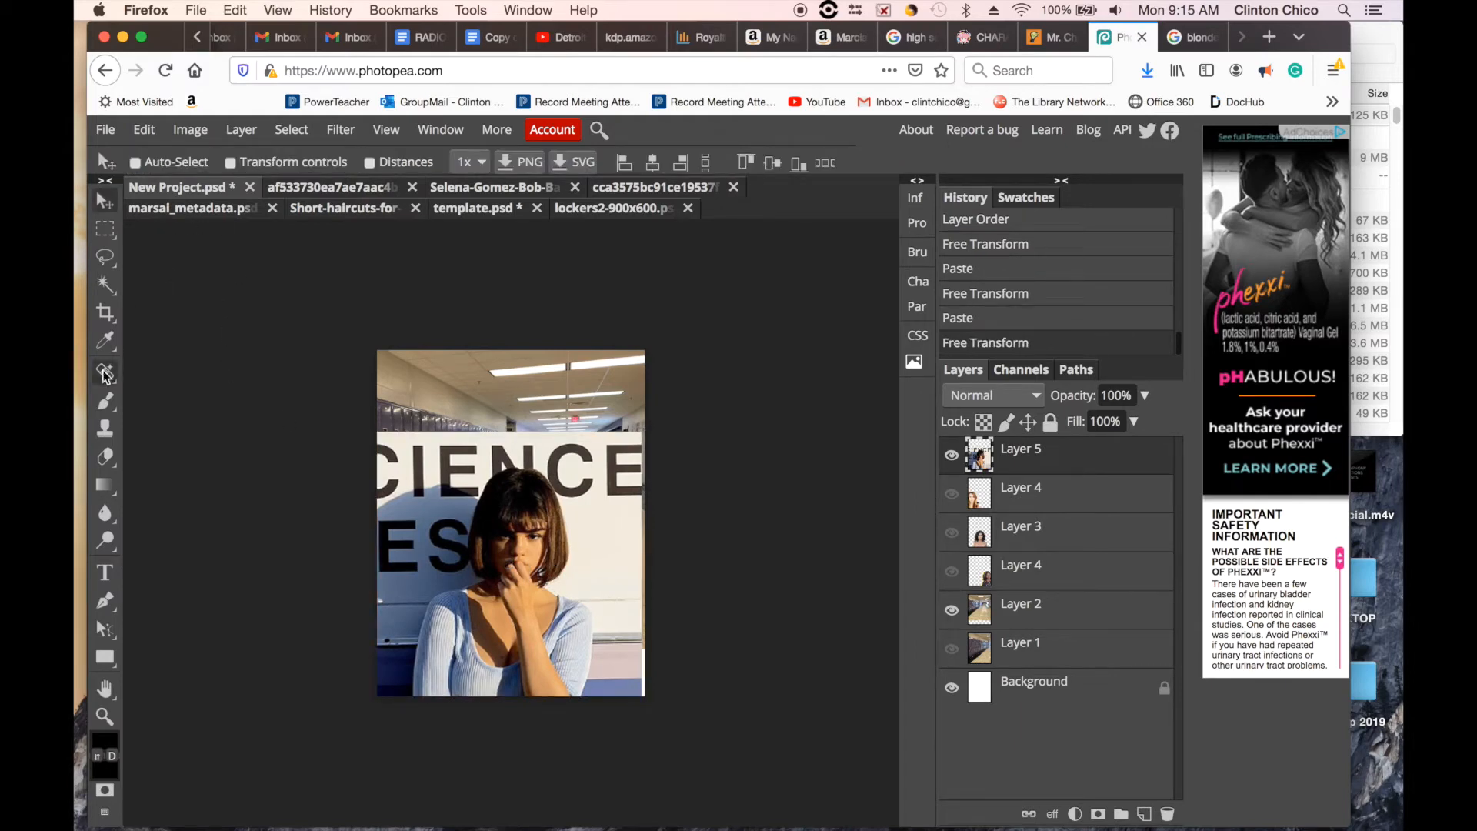
- Erase most of the wall and lettering around the woman on Layer 5 with a 320 px eraser
{"action": "left_click", "coordinate": [106, 460]}
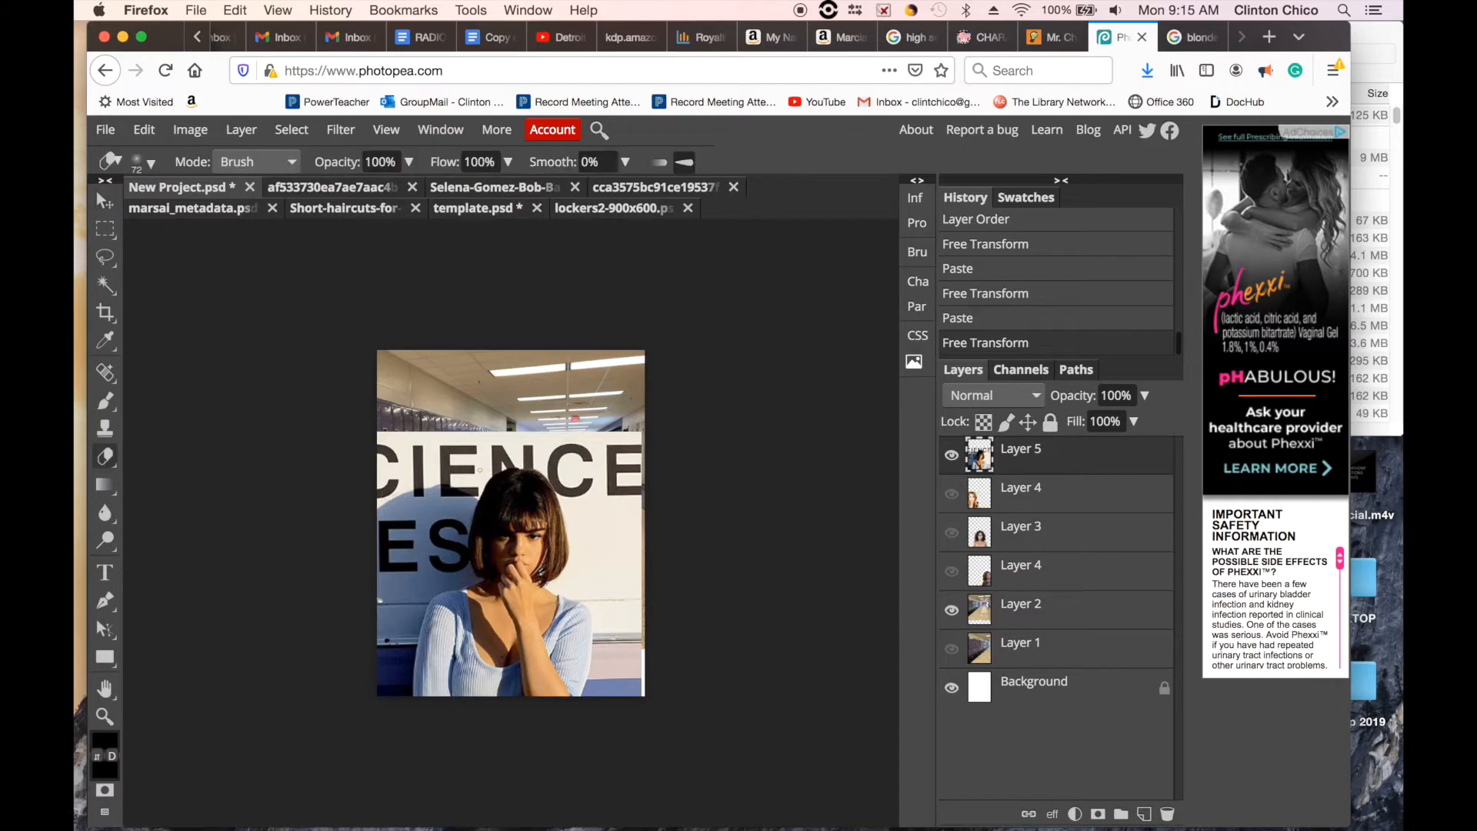
{"action": "left_click", "coordinate": [151, 164]}
{"action": "left_click_drag", "start_coordinate": [218, 213], "coordinate": [270, 213]}
{"action": "mouse_move", "coordinate": [450, 460]}
{"action": "left_mouse_down"}
{"action": "mouse_move", "coordinate": [400, 458]}
{"action": "mouse_move", "coordinate": [379, 438]}
{"action": "mouse_move", "coordinate": [392, 508]}
{"action": "mouse_move", "coordinate": [480, 437]}
{"action": "left_mouse_up"}
{"action": "mouse_move", "coordinate": [585, 435]}
{"action": "left_mouse_down"}
{"action": "mouse_move", "coordinate": [630, 470]}
{"action": "mouse_move", "coordinate": [562, 438]}
{"action": "mouse_move", "coordinate": [500, 438]}
{"action": "mouse_move", "coordinate": [425, 500]}
{"action": "mouse_move", "coordinate": [412, 557]}
{"action": "mouse_move", "coordinate": [392, 532]}
{"action": "mouse_move", "coordinate": [382, 644]}
{"action": "mouse_move", "coordinate": [399, 570]}
{"action": "mouse_move", "coordinate": [392, 689]}
{"action": "mouse_move", "coordinate": [406, 698]}
{"action": "left_mouse_up"}
{"action": "mouse_move", "coordinate": [587, 571]}
{"action": "left_mouse_down"}
{"action": "mouse_move", "coordinate": [628, 630]}
{"action": "mouse_move", "coordinate": [622, 722]}
{"action": "mouse_move", "coordinate": [649, 675]}
{"action": "mouse_move", "coordinate": [643, 565]}
{"action": "mouse_move", "coordinate": [588, 473]}
{"action": "mouse_move", "coordinate": [612, 581]}
{"action": "left_mouse_up"}
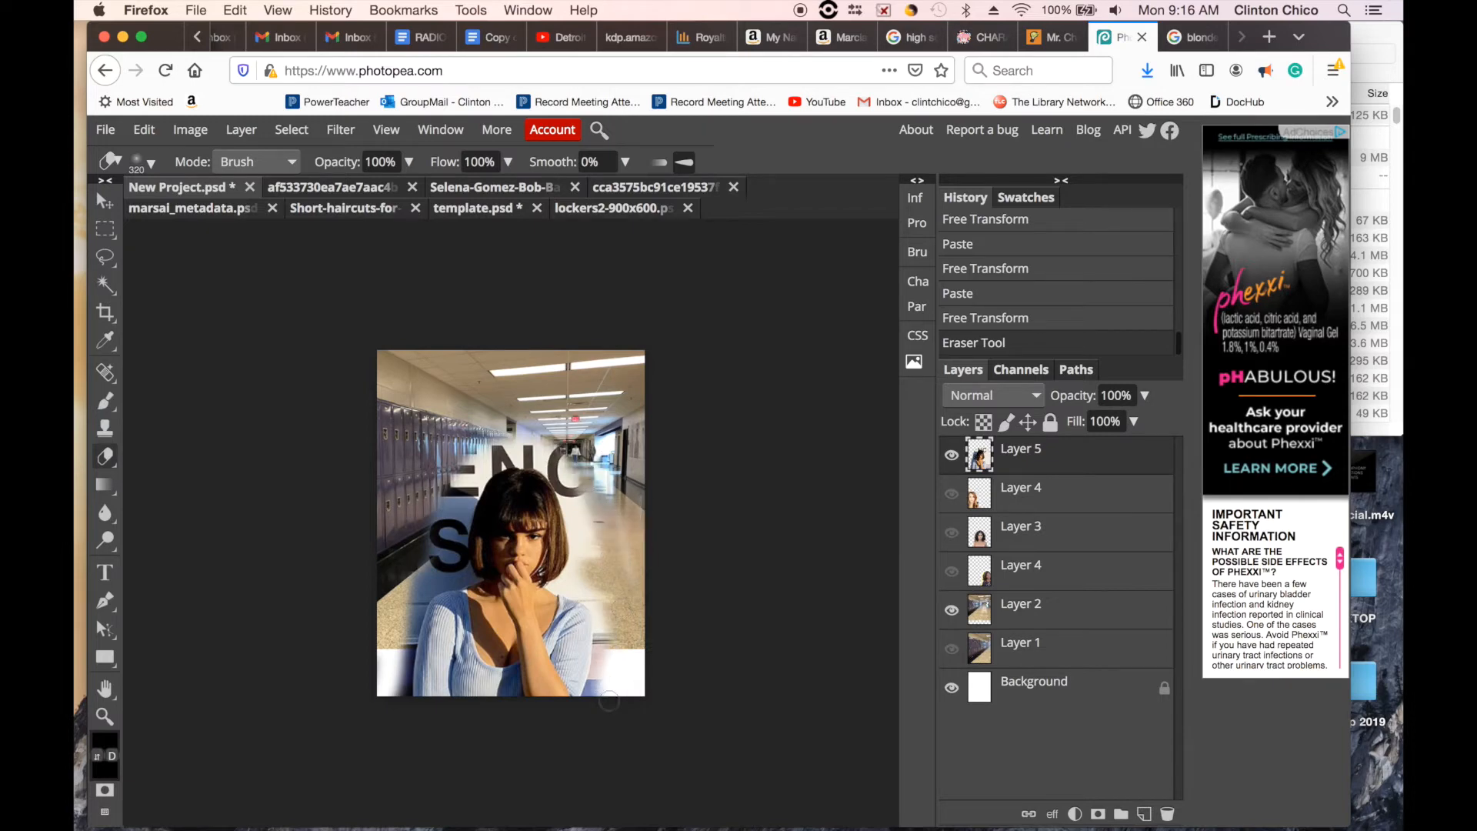
{"action": "mouse_move", "coordinate": [594, 553]}
{"action": "left_mouse_down"}
{"action": "mouse_move", "coordinate": [530, 446]}
{"action": "mouse_move", "coordinate": [496, 445]}
{"action": "mouse_move", "coordinate": [457, 483]}
{"action": "left_mouse_up"}
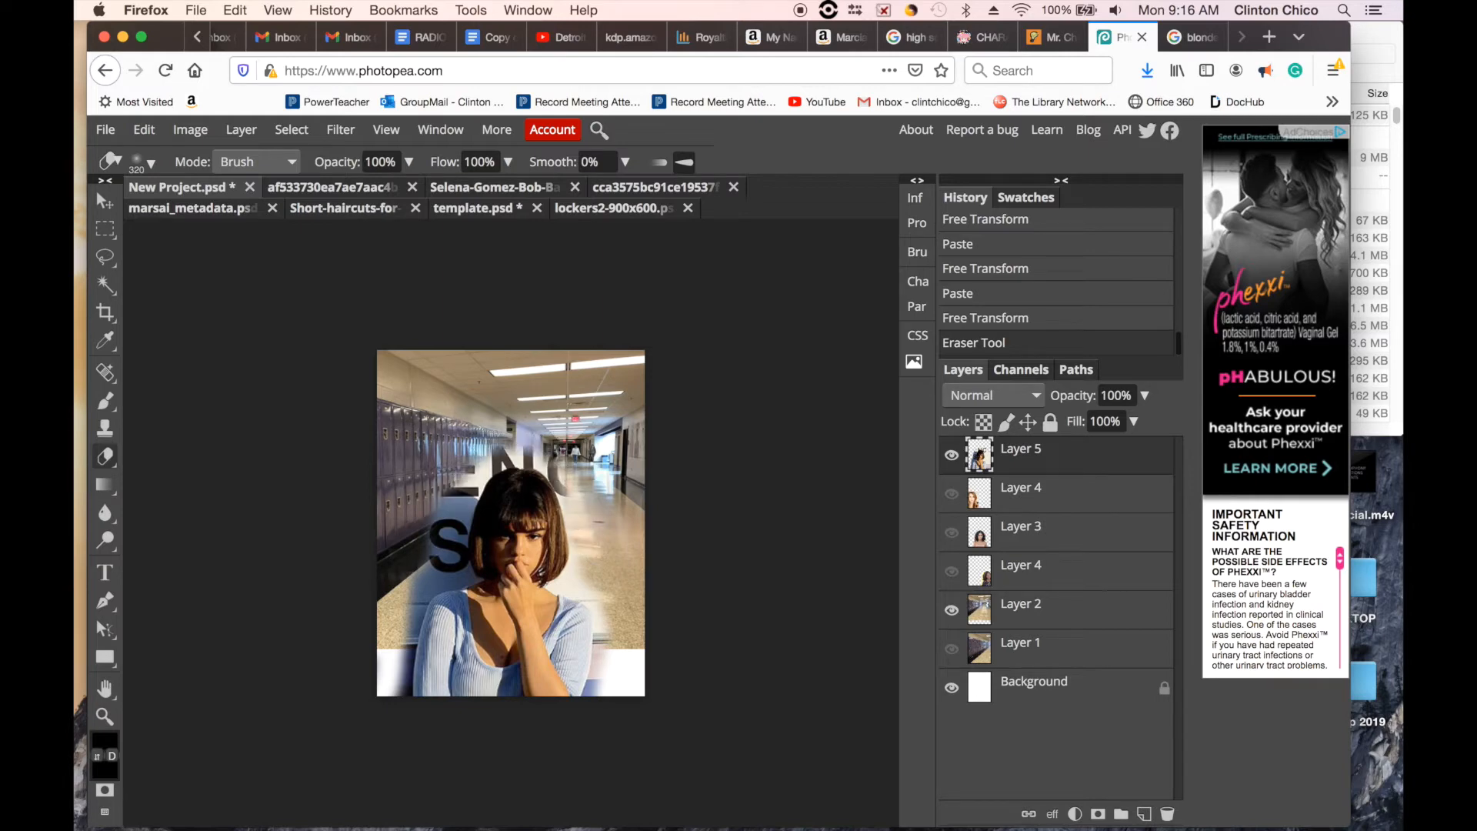
{"action": "mouse_move", "coordinate": [415, 551]}
{"action": "left_mouse_down"}
{"action": "mouse_move", "coordinate": [433, 567]}
{"action": "mouse_move", "coordinate": [436, 533]}
{"action": "left_mouse_up"}
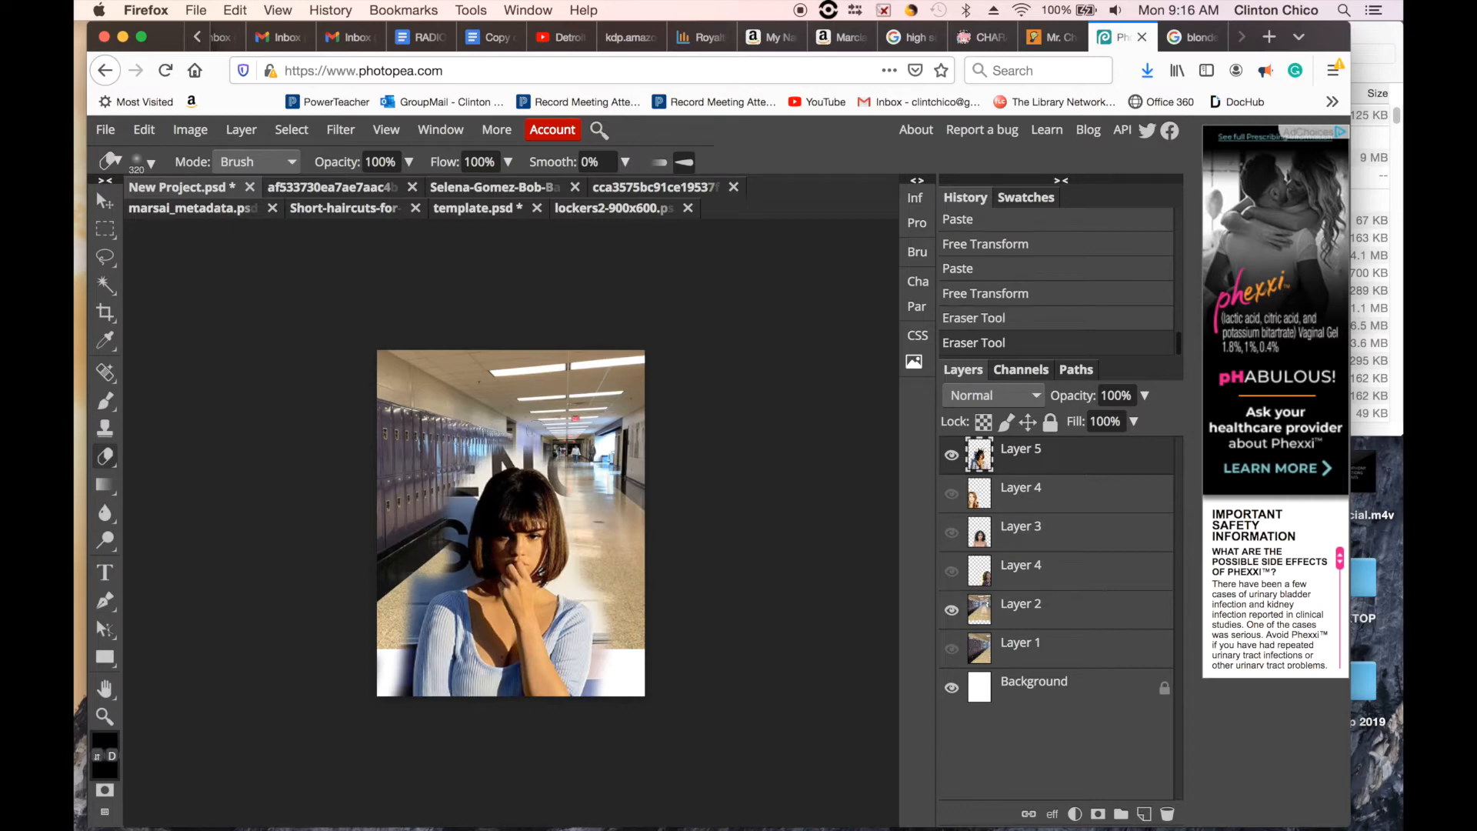
{"action": "mouse_move", "coordinate": [538, 460]}
{"action": "left_mouse_down"}
{"action": "mouse_move", "coordinate": [498, 437]}
{"action": "mouse_move", "coordinate": [582, 521]}
{"action": "mouse_move", "coordinate": [483, 539]}
{"action": "left_mouse_up"}
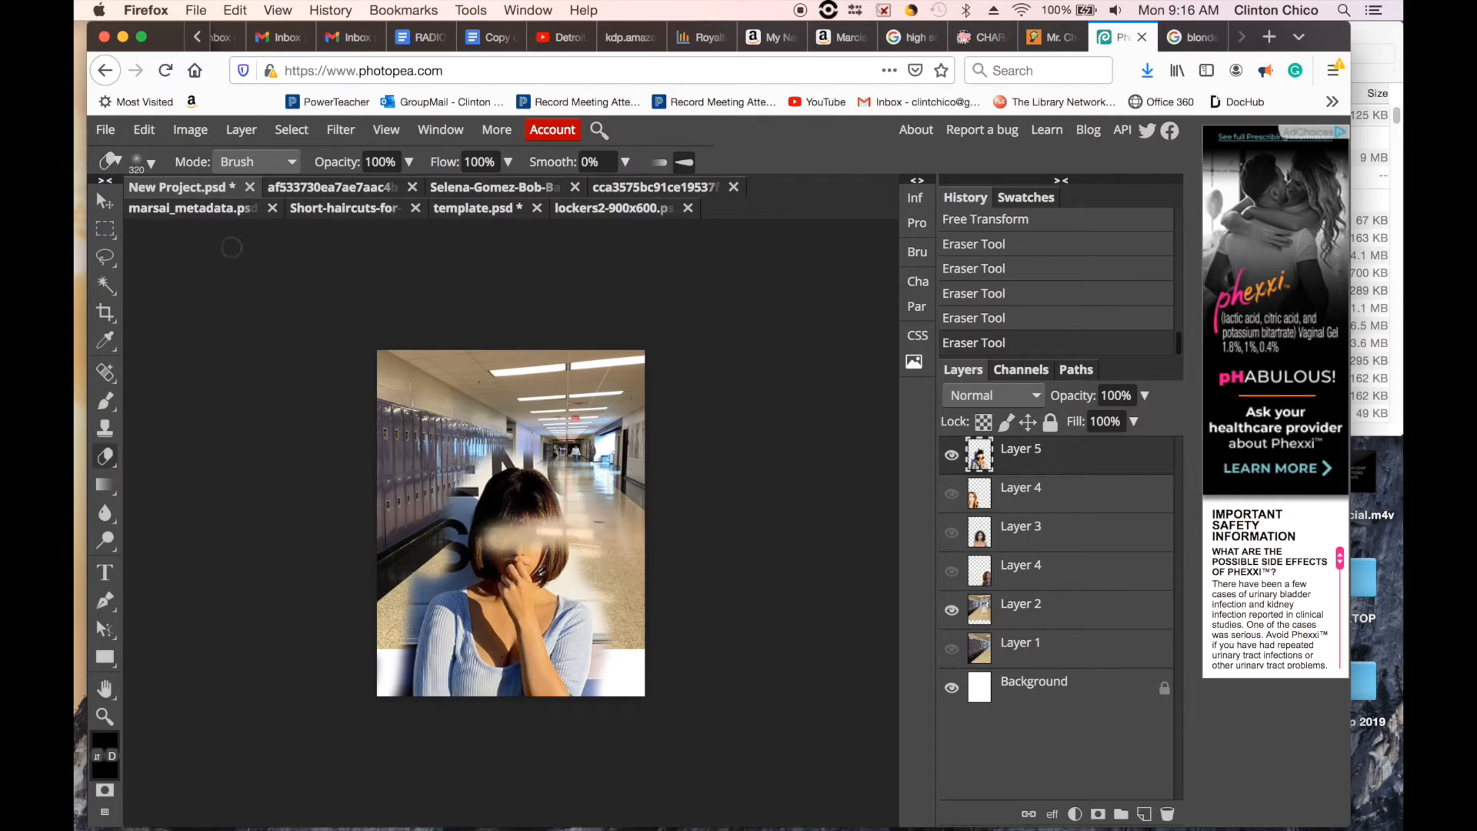
{"action": "left_click", "coordinate": [143, 129]}
{"action": "left_click", "coordinate": [157, 149]}
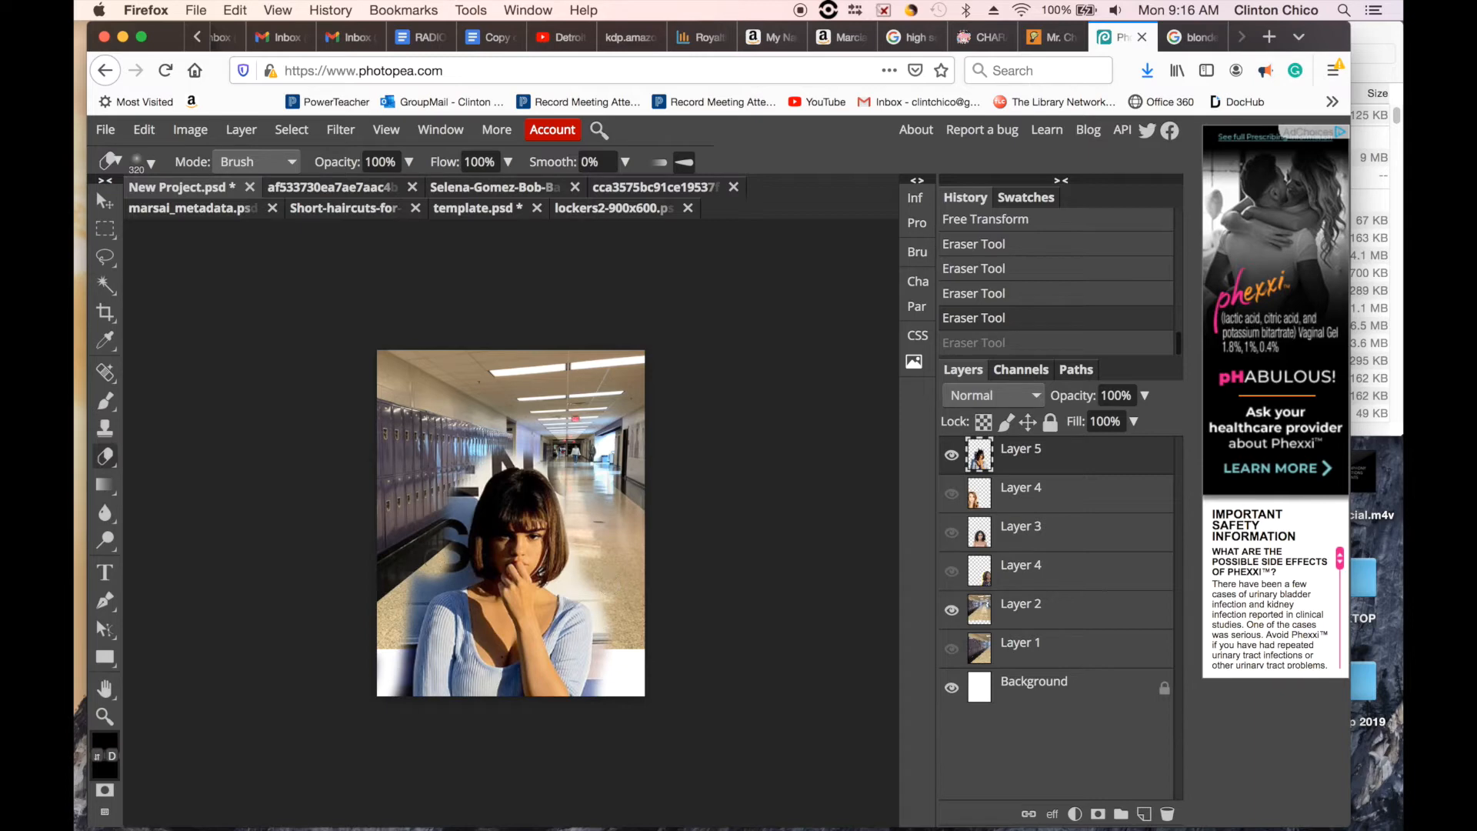
- Erase small bits of leftover background beside the Layer 5 woman's shoulder and above her hair with a 34 px eraser
{"action": "left_click_drag", "start_coordinate": [415, 571], "coordinate": [412, 606]}
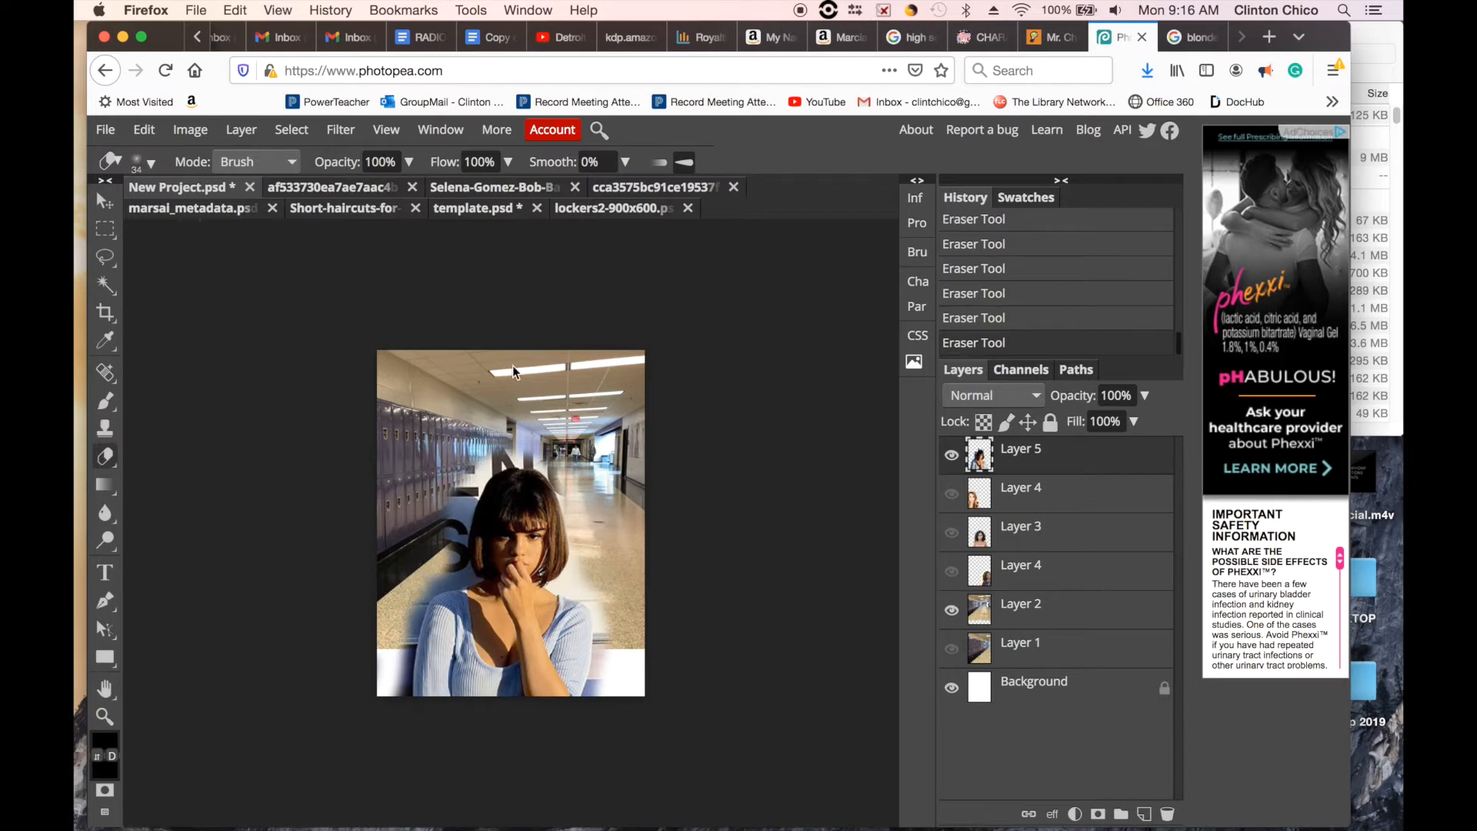
{"action": "key", "text": "super+plus"}
{"action": "key", "text": "super+plus"}
{"action": "key", "text": "super+plus"}
{"action": "key", "text": "super+plus"}
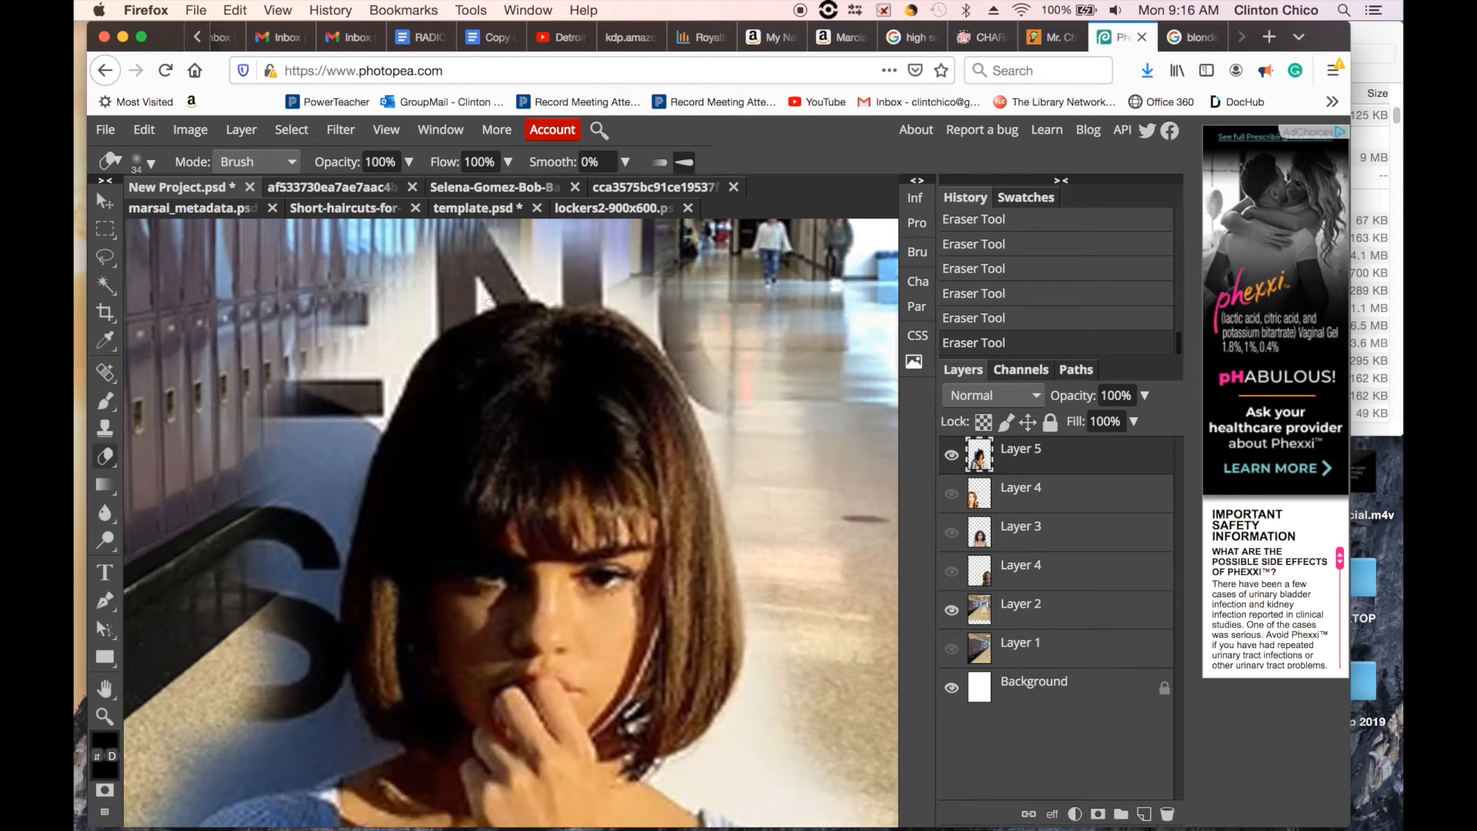
{"action": "left_click_drag", "start_coordinate": [448, 280], "coordinate": [378, 314]}
{"action": "mouse_move", "coordinate": [373, 306]}
{"action": "left_mouse_down"}
{"action": "mouse_move", "coordinate": [399, 278]}
{"action": "mouse_move", "coordinate": [349, 326]}
{"action": "left_mouse_up"}
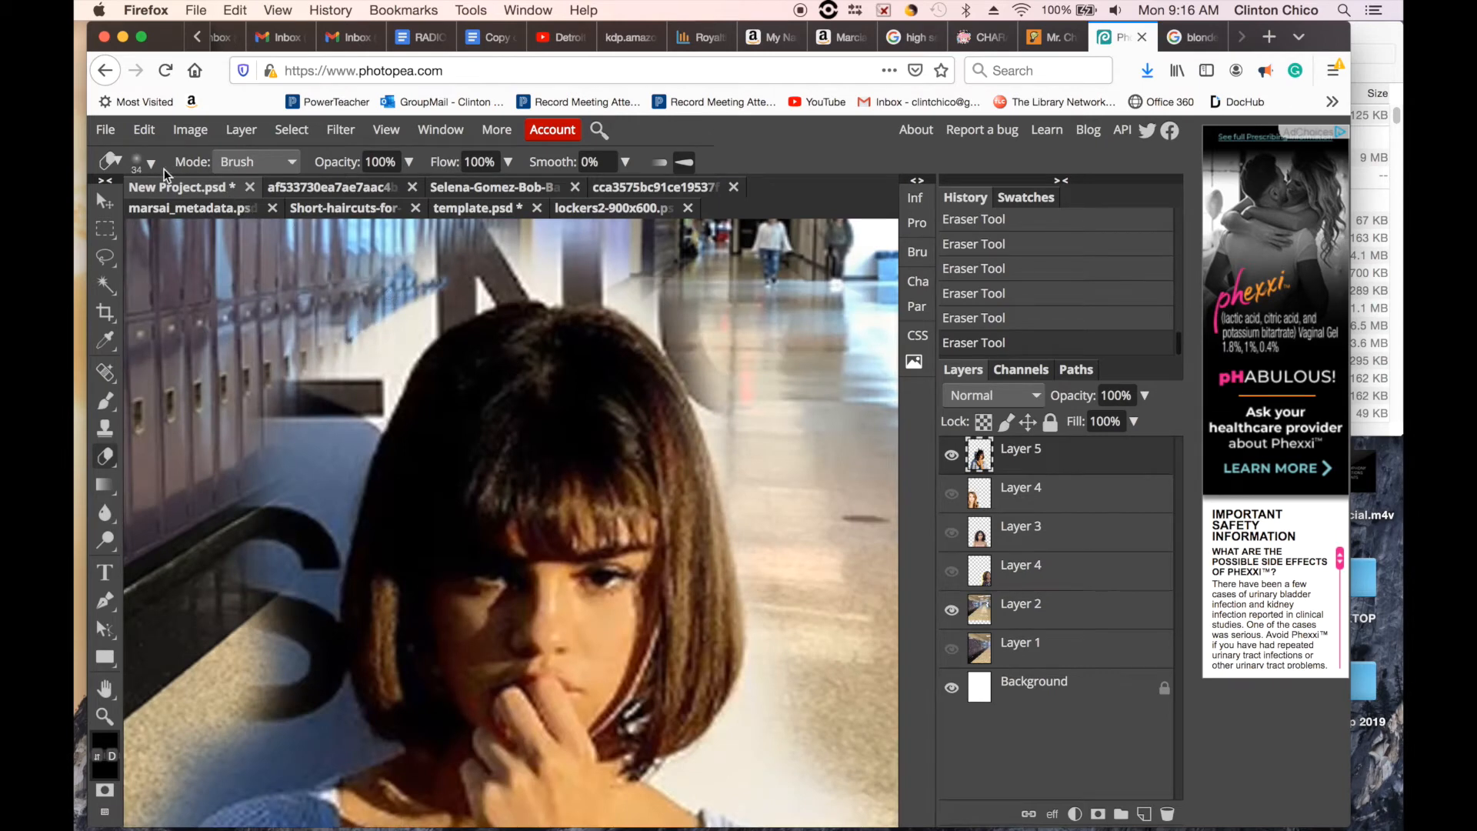
- Set the eraser size to 147 px and erase the remaining lettering and wall around the top and sides of her hair
{"action": "left_click", "coordinate": [143, 162]}
{"action": "left_click_drag", "start_coordinate": [194, 213], "coordinate": [254, 218]}
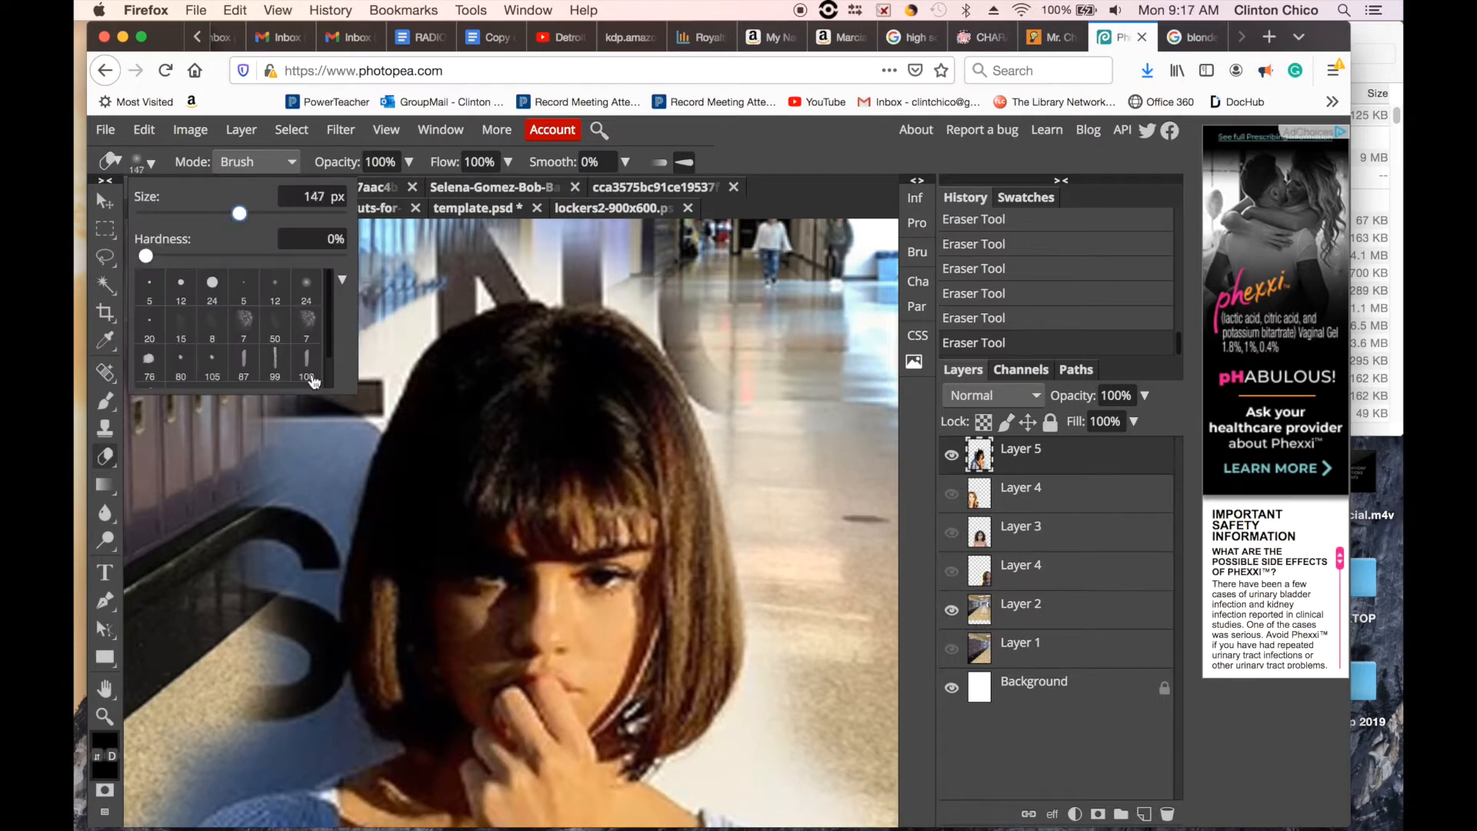
{"action": "mouse_move", "coordinate": [351, 330]}
{"action": "left_mouse_down"}
{"action": "mouse_move", "coordinate": [266, 454]}
{"action": "mouse_move", "coordinate": [281, 469]}
{"action": "mouse_move", "coordinate": [389, 277]}
{"action": "mouse_move", "coordinate": [450, 240]}
{"action": "mouse_move", "coordinate": [431, 286]}
{"action": "mouse_move", "coordinate": [527, 243]}
{"action": "mouse_move", "coordinate": [638, 258]}
{"action": "mouse_move", "coordinate": [637, 286]}
{"action": "mouse_move", "coordinate": [722, 312]}
{"action": "left_mouse_up"}
{"action": "mouse_move", "coordinate": [797, 422]}
{"action": "left_mouse_down"}
{"action": "mouse_move", "coordinate": [814, 544]}
{"action": "mouse_move", "coordinate": [741, 454]}
{"action": "mouse_move", "coordinate": [717, 347]}
{"action": "left_mouse_up"}
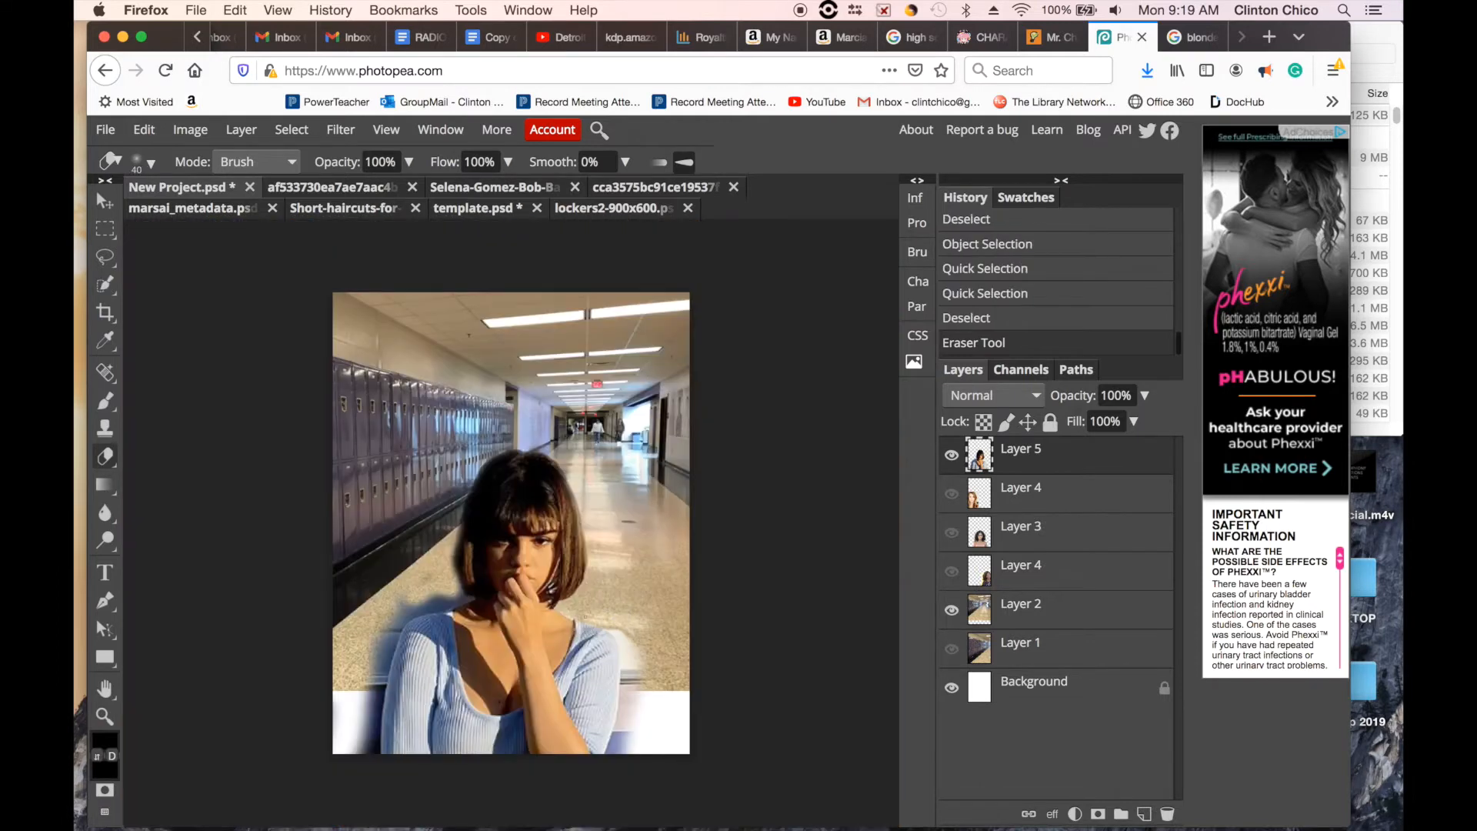
- Erase the leftover background above her left-hand shoulder and along the adjacent hair edge with a 40 px eraser
{"action": "mouse_move", "coordinate": [585, 616]}
{"action": "left_mouse_down"}
{"action": "mouse_move", "coordinate": [634, 660]}
{"action": "mouse_move", "coordinate": [609, 632]}
{"action": "left_mouse_up"}
{"action": "key", "text": "super+z"}
{"action": "key", "text": "super+plus"}
{"action": "key", "text": "super+plus"}
{"action": "mouse_move", "coordinate": [292, 681]}
{"action": "left_mouse_down"}
{"action": "mouse_move", "coordinate": [346, 639]}
{"action": "mouse_move", "coordinate": [373, 671]}
{"action": "mouse_move", "coordinate": [397, 596]}
{"action": "mouse_move", "coordinate": [412, 639]}
{"action": "mouse_move", "coordinate": [369, 687]}
{"action": "left_mouse_up"}
{"action": "left_click_drag", "start_coordinate": [396, 684], "coordinate": [423, 677]}
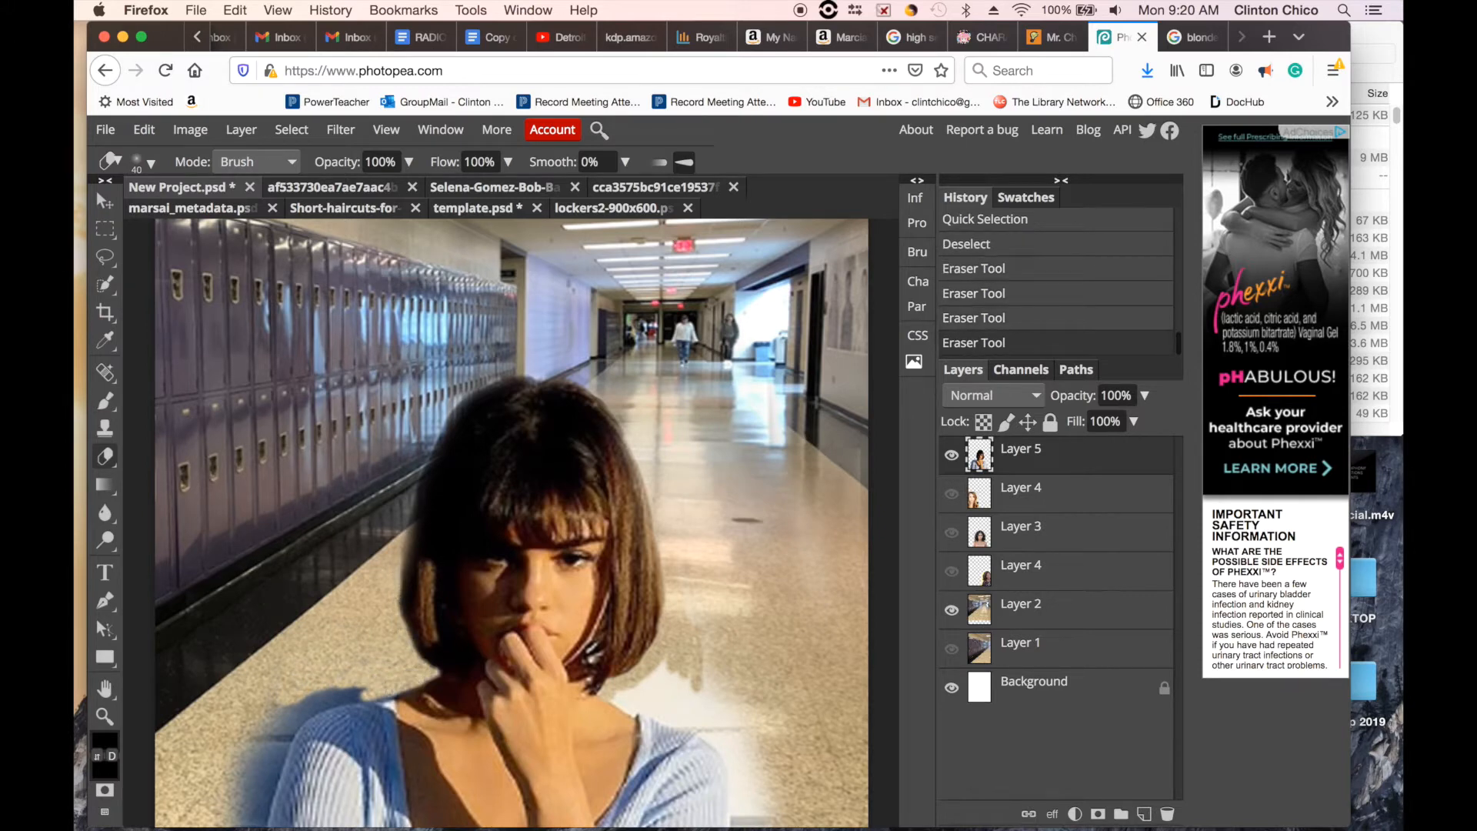
{"action": "right_click", "coordinate": [407, 616]}
{"action": "left_click", "coordinate": [404, 577]}
{"action": "mouse_move", "coordinate": [391, 608]}
{"action": "left_mouse_down"}
{"action": "mouse_move", "coordinate": [396, 542]}
{"action": "mouse_move", "coordinate": [398, 623]}
{"action": "left_mouse_up"}
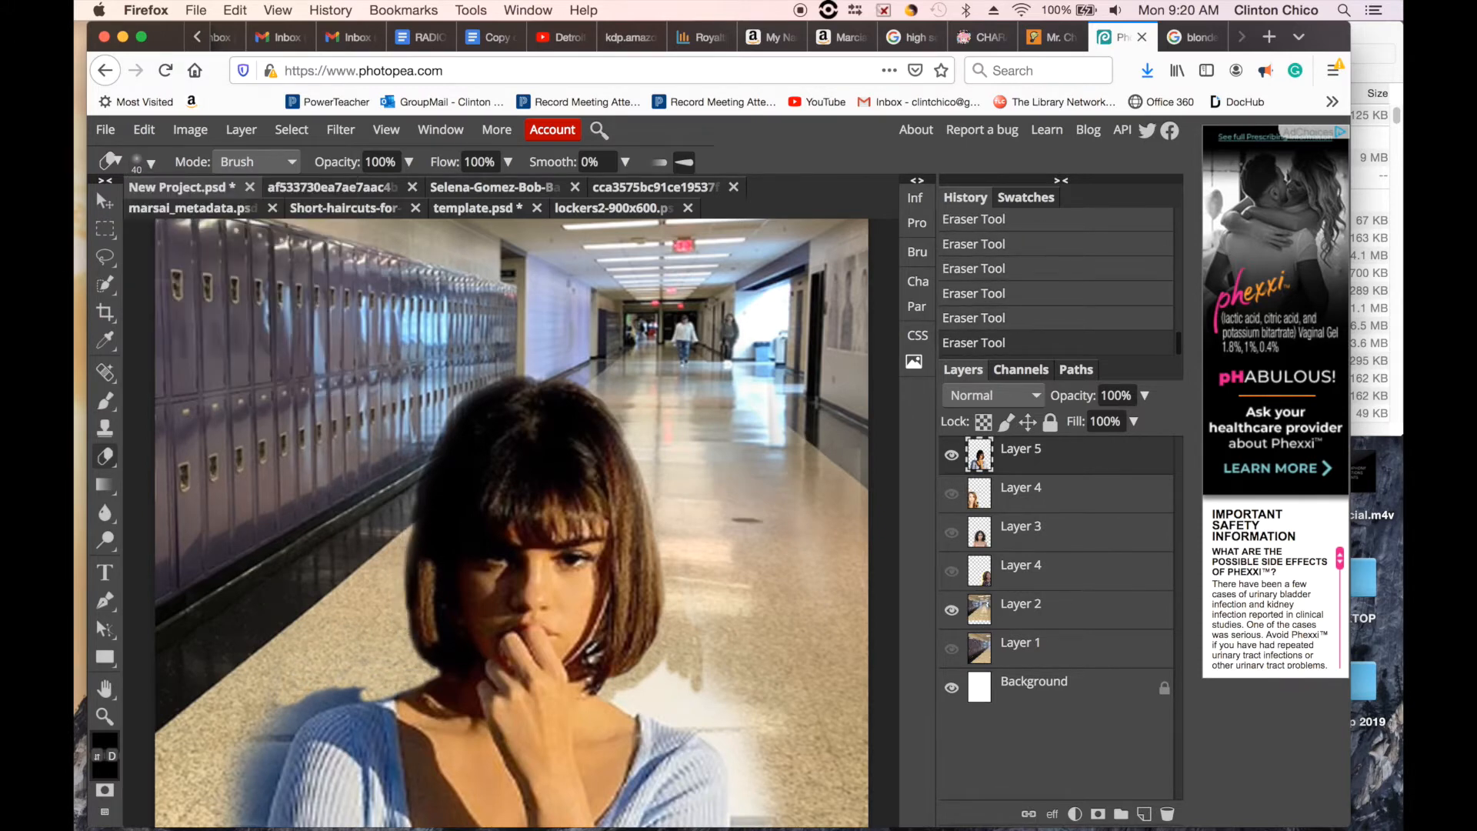
- Erase the remaining background above the right-hand shoulder and down the outside of the left-hand sleeve
{"action": "mouse_move", "coordinate": [677, 681]}
{"action": "left_mouse_down"}
{"action": "mouse_move", "coordinate": [704, 627]}
{"action": "mouse_move", "coordinate": [754, 742]}
{"action": "mouse_move", "coordinate": [628, 702]}
{"action": "mouse_move", "coordinate": [657, 689]}
{"action": "left_mouse_up"}
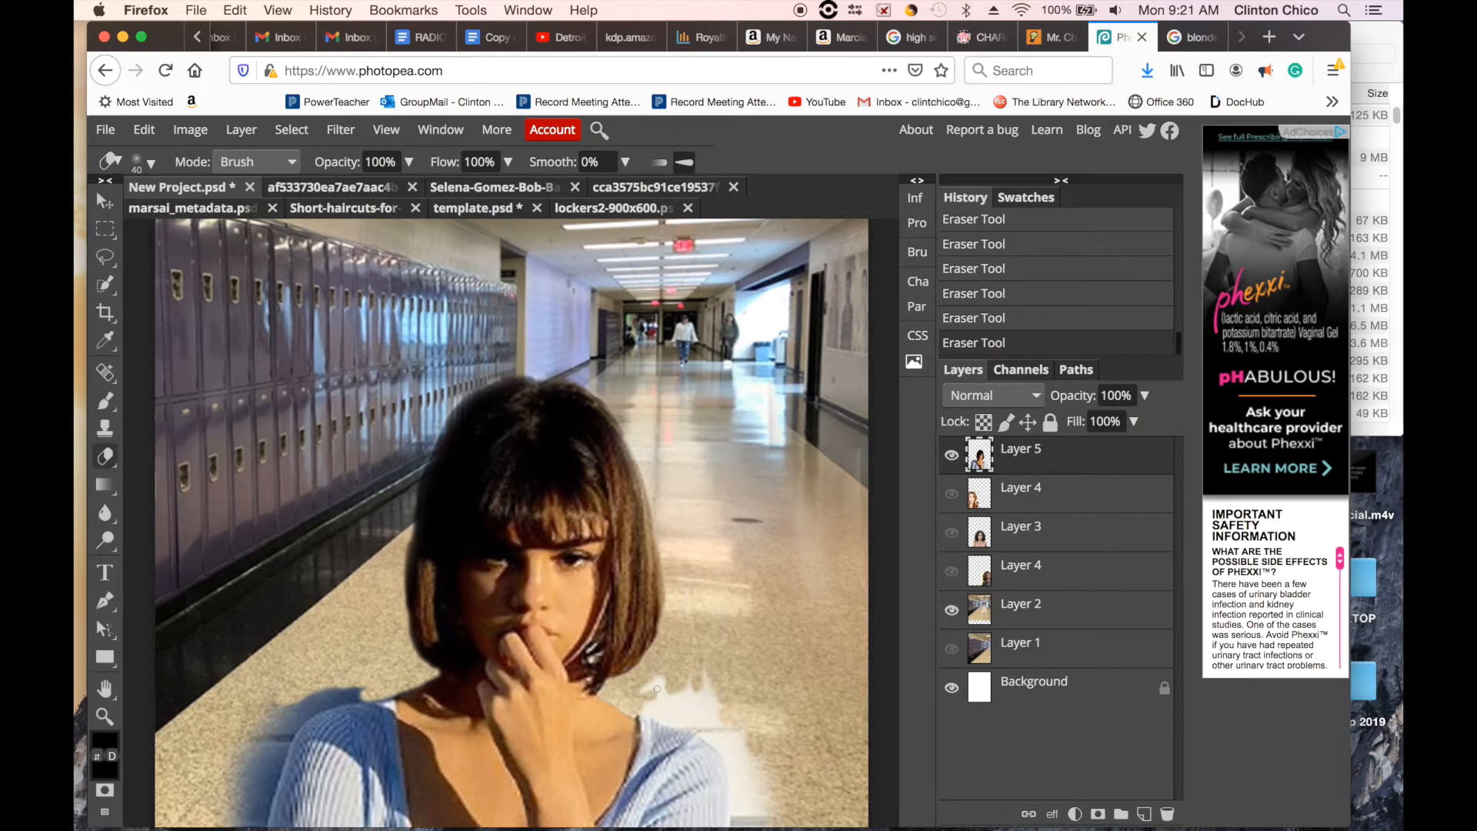
{"action": "scroll", "coordinate": [657, 688], "scroll_direction": "down", "scroll_amount": 4}
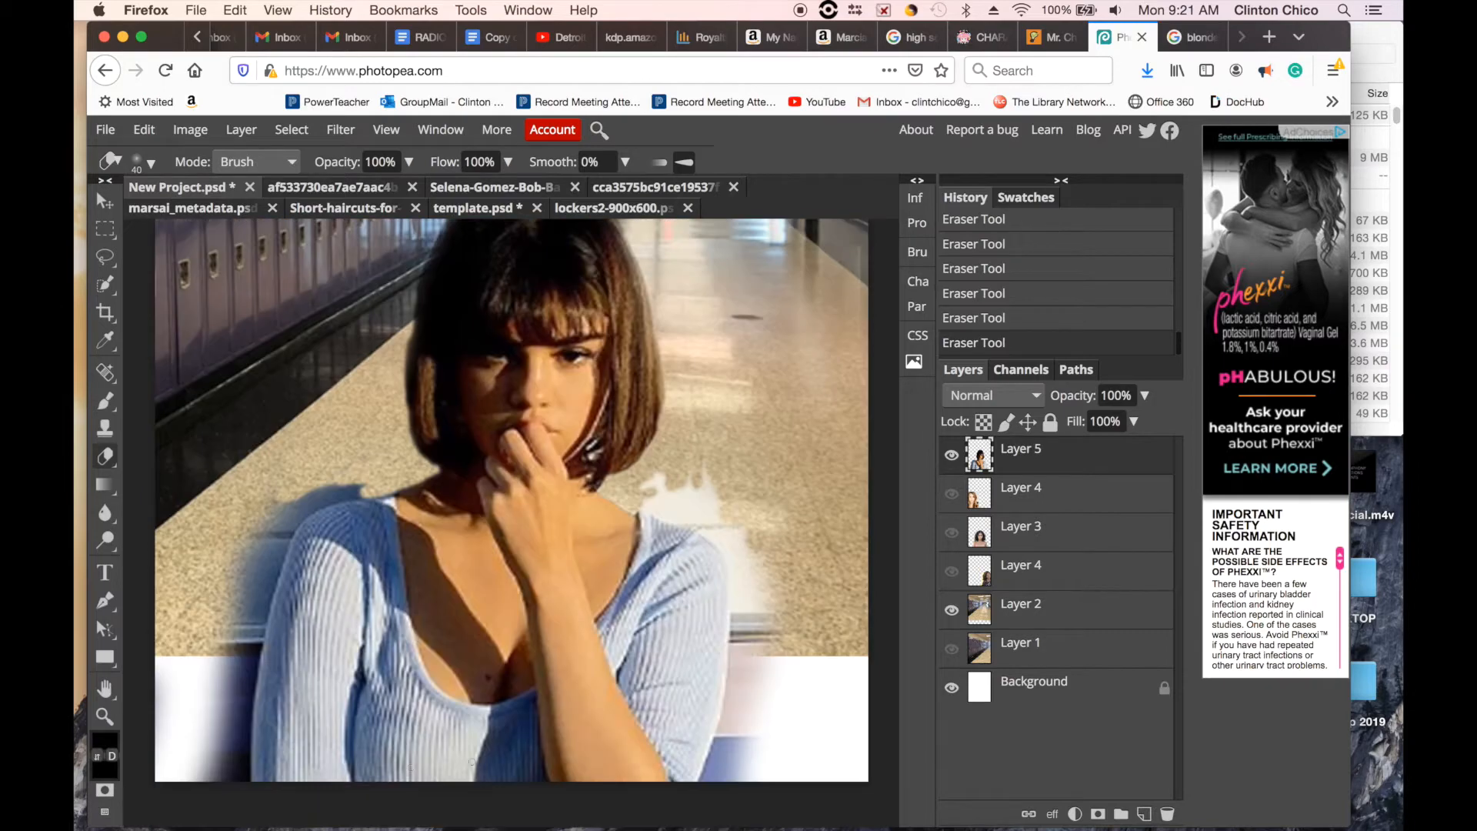
{"action": "mouse_move", "coordinate": [388, 493]}
{"action": "left_mouse_down"}
{"action": "mouse_move", "coordinate": [308, 502]}
{"action": "mouse_move", "coordinate": [230, 651]}
{"action": "left_mouse_up"}
{"action": "left_click_drag", "start_coordinate": [282, 539], "coordinate": [231, 669]}
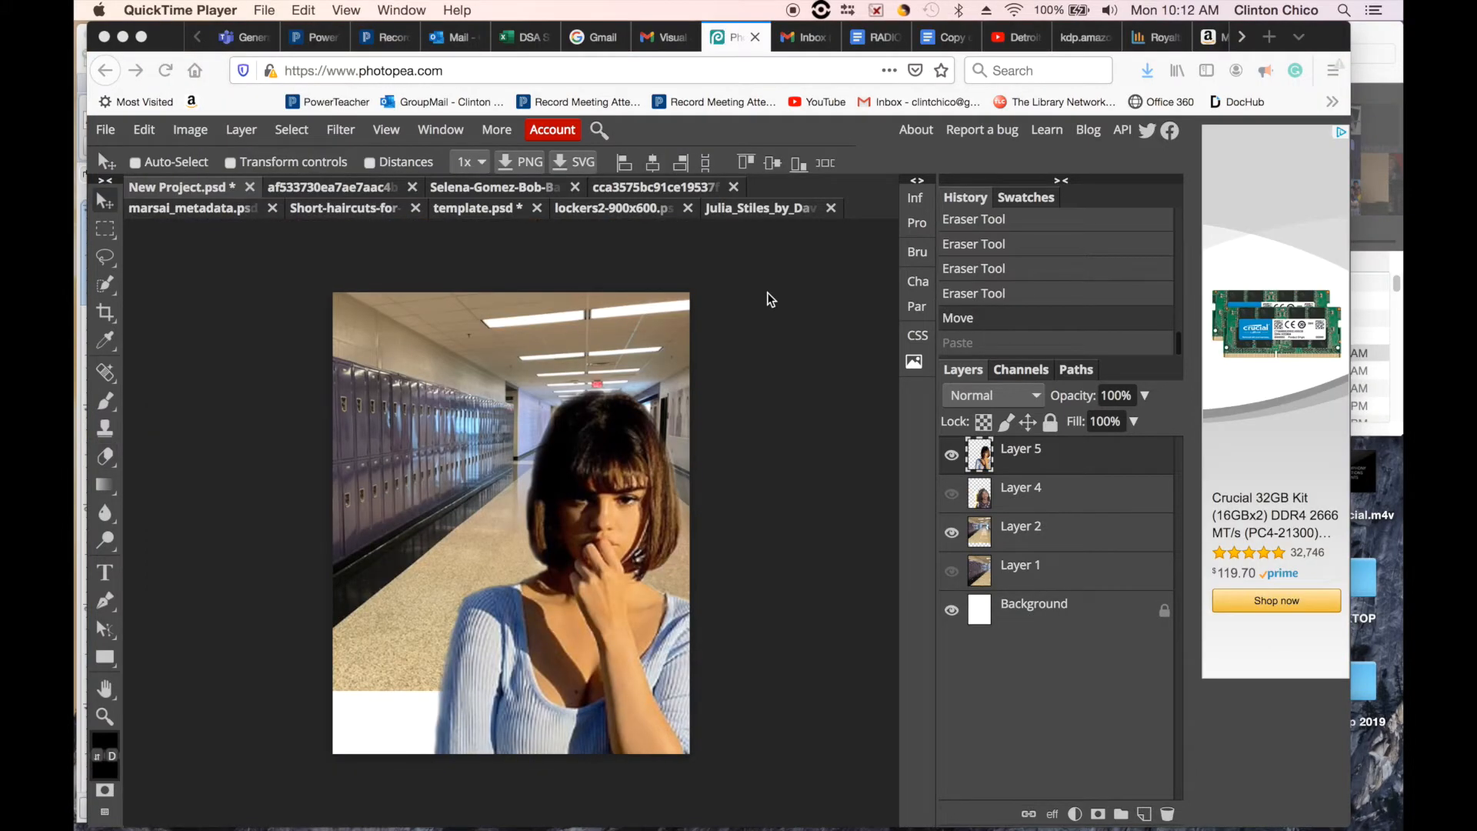
- Copy the entire Julia_Stiles image and paste it into New Project as the topmost layer
{"action": "left_click", "coordinate": [143, 140]}
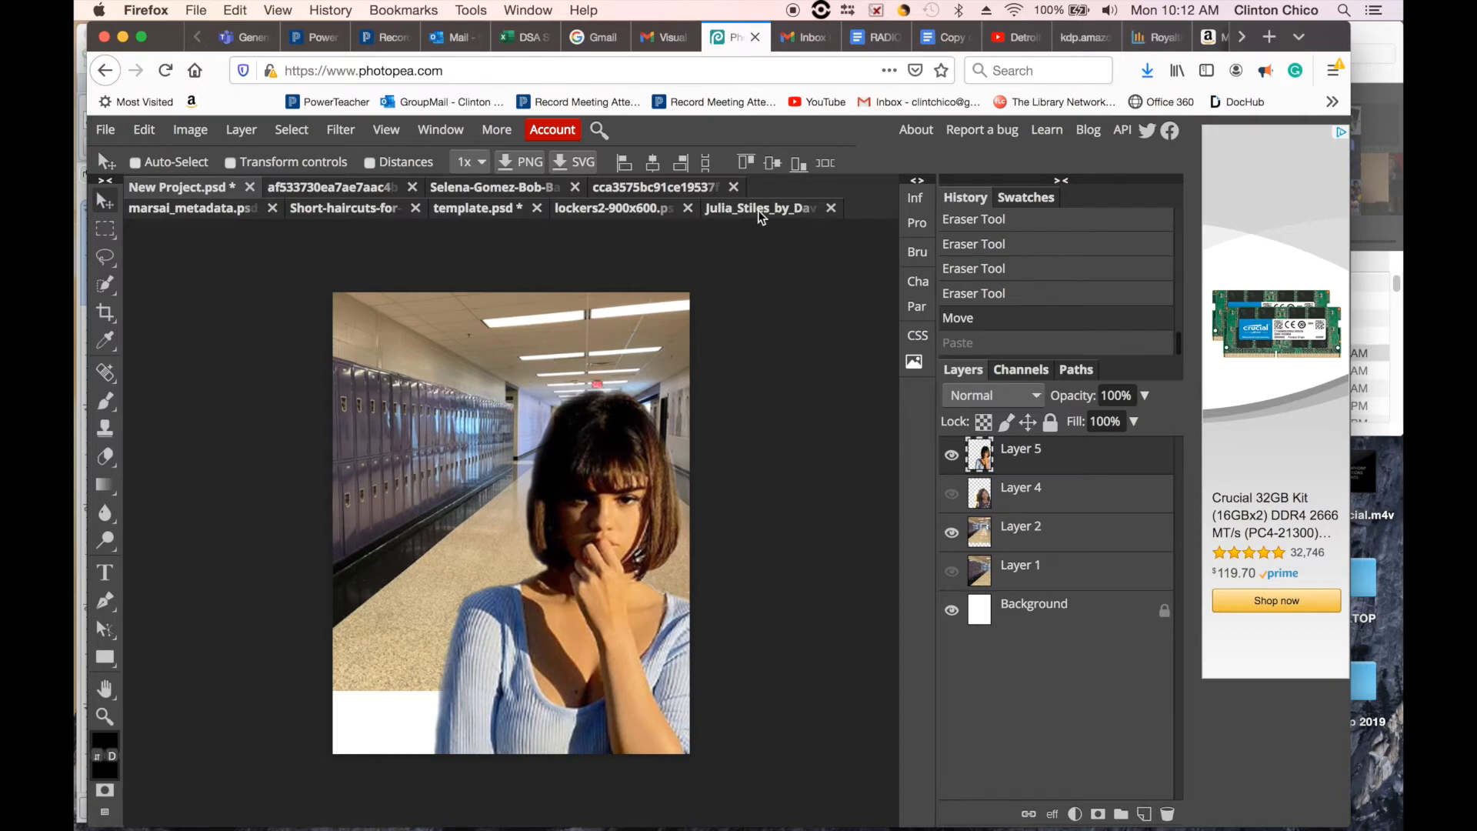
{"action": "left_click", "coordinate": [730, 211]}
{"action": "left_click", "coordinate": [145, 129]}
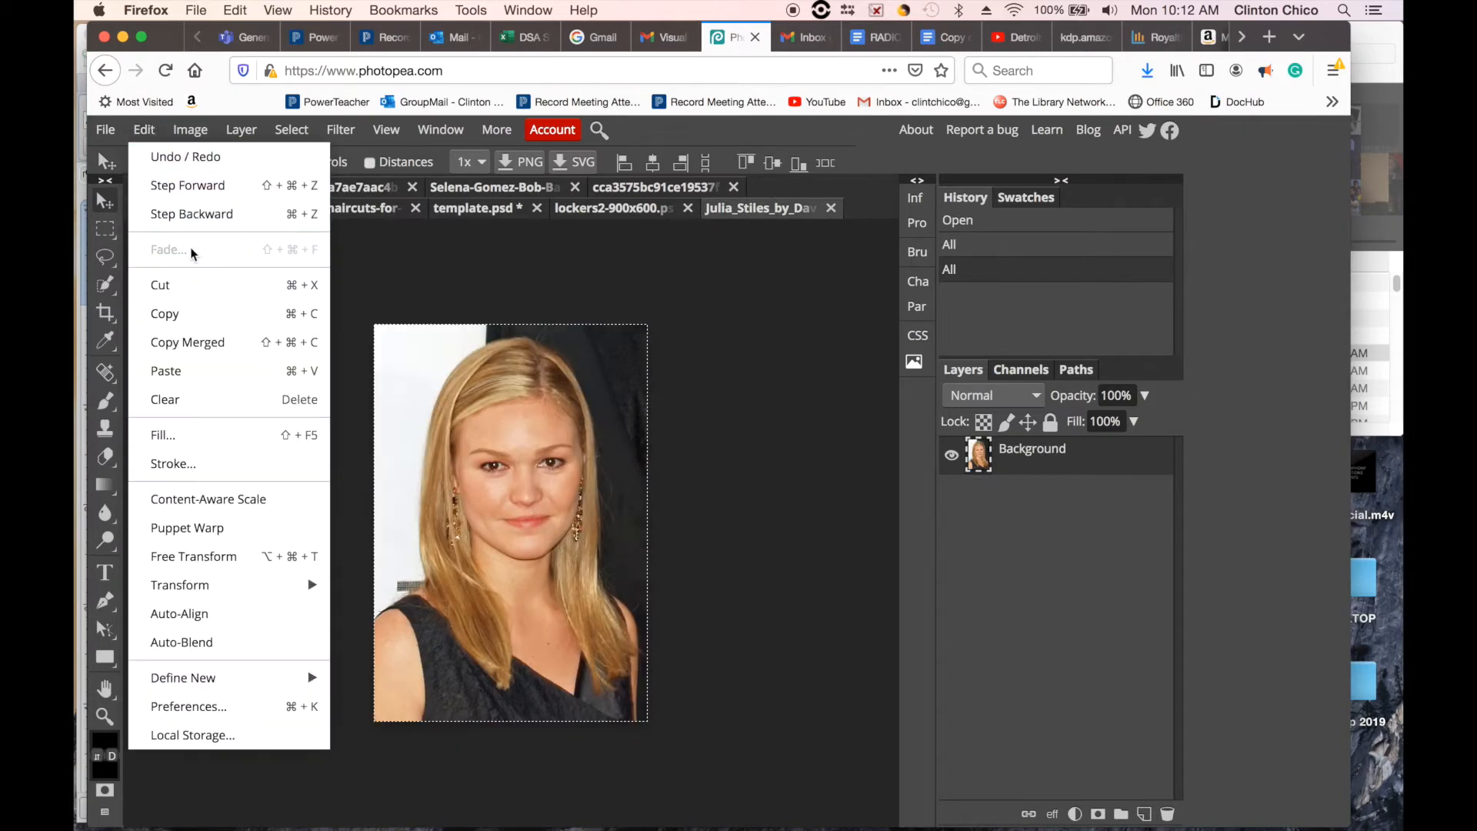
{"action": "left_click", "coordinate": [197, 313]}
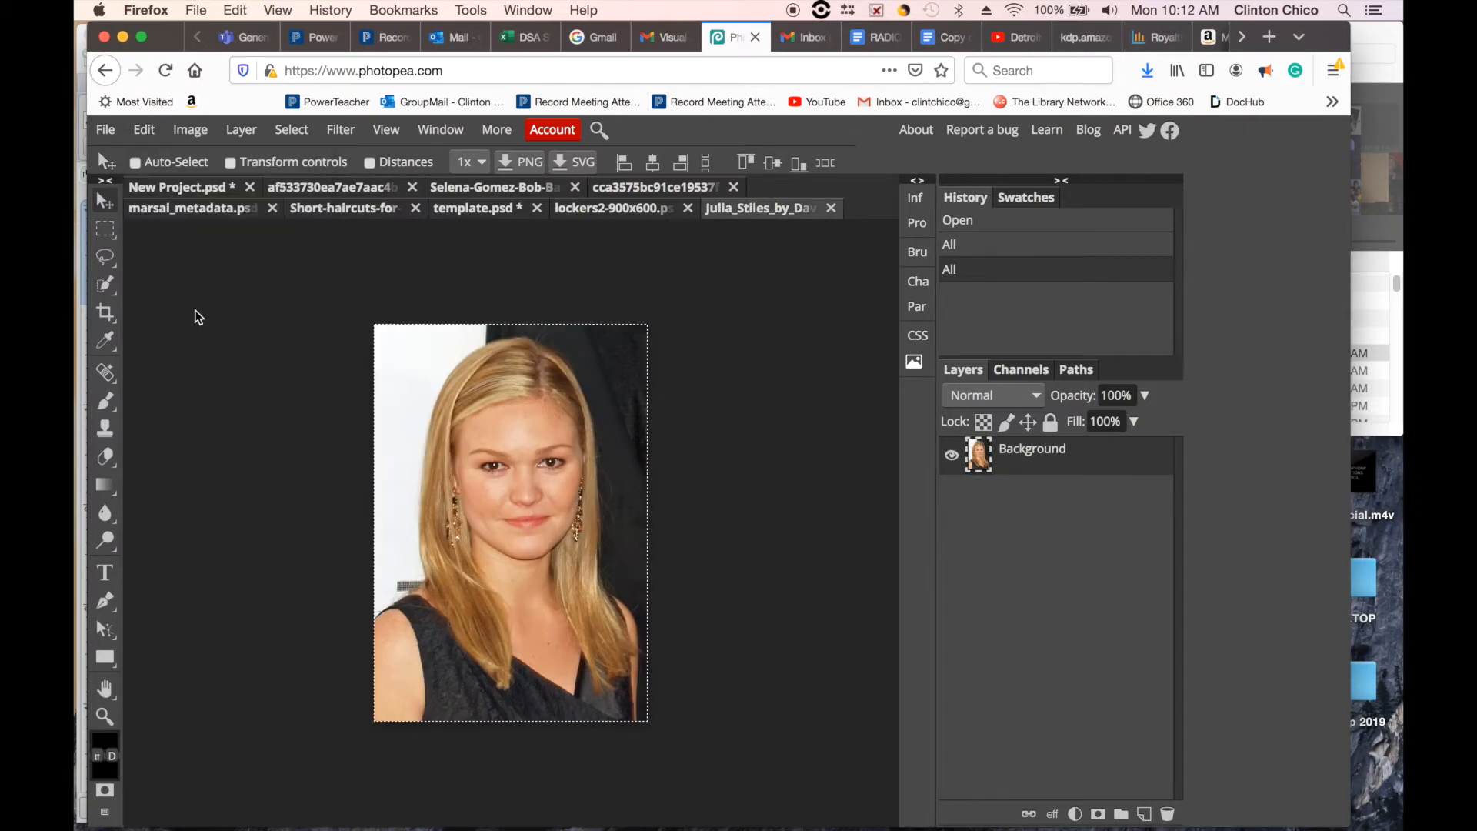
{"action": "left_click", "coordinate": [171, 191]}
{"action": "left_click", "coordinate": [149, 136]}
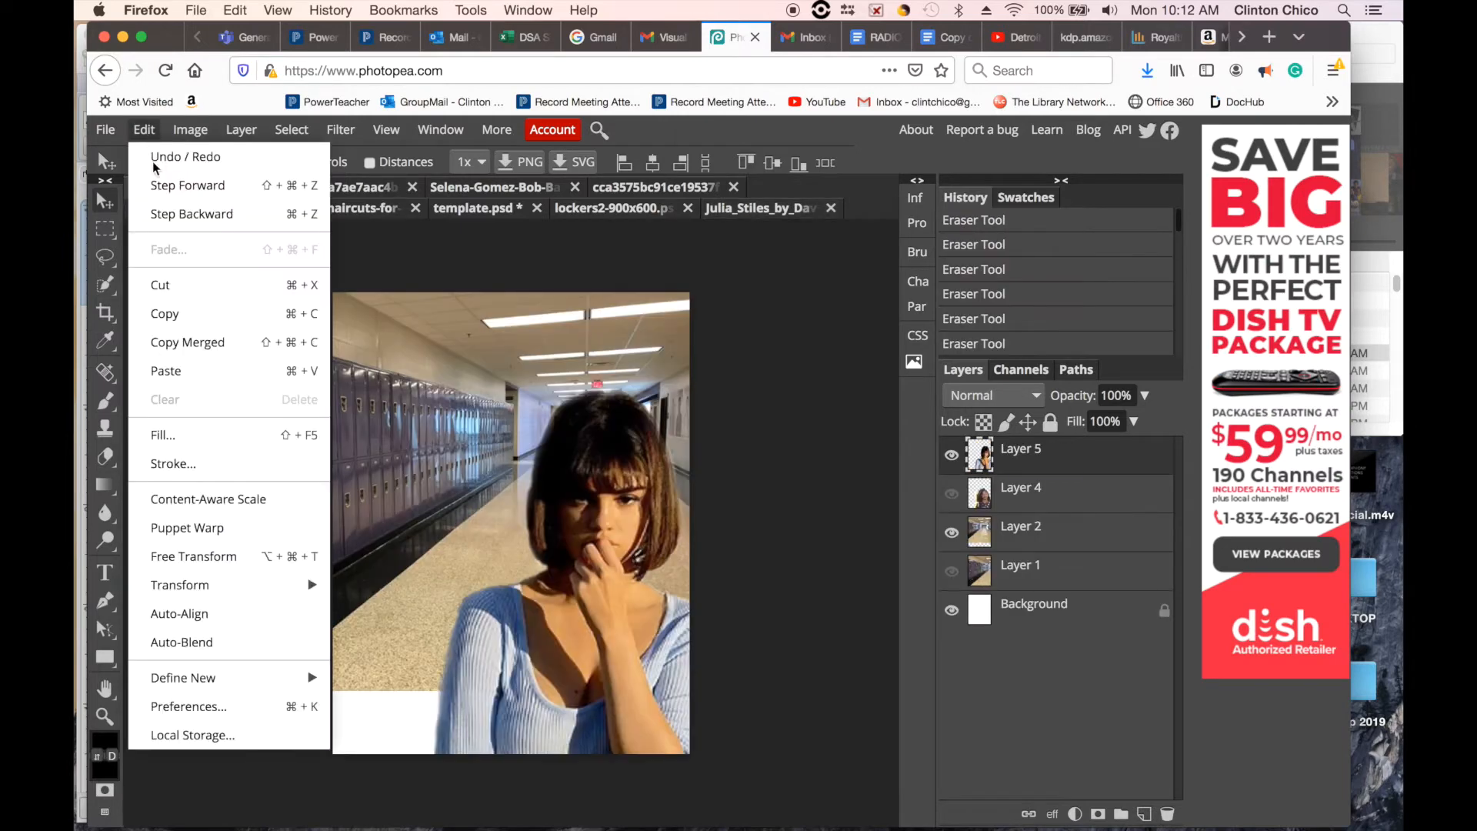
{"action": "left_click", "coordinate": [220, 368]}
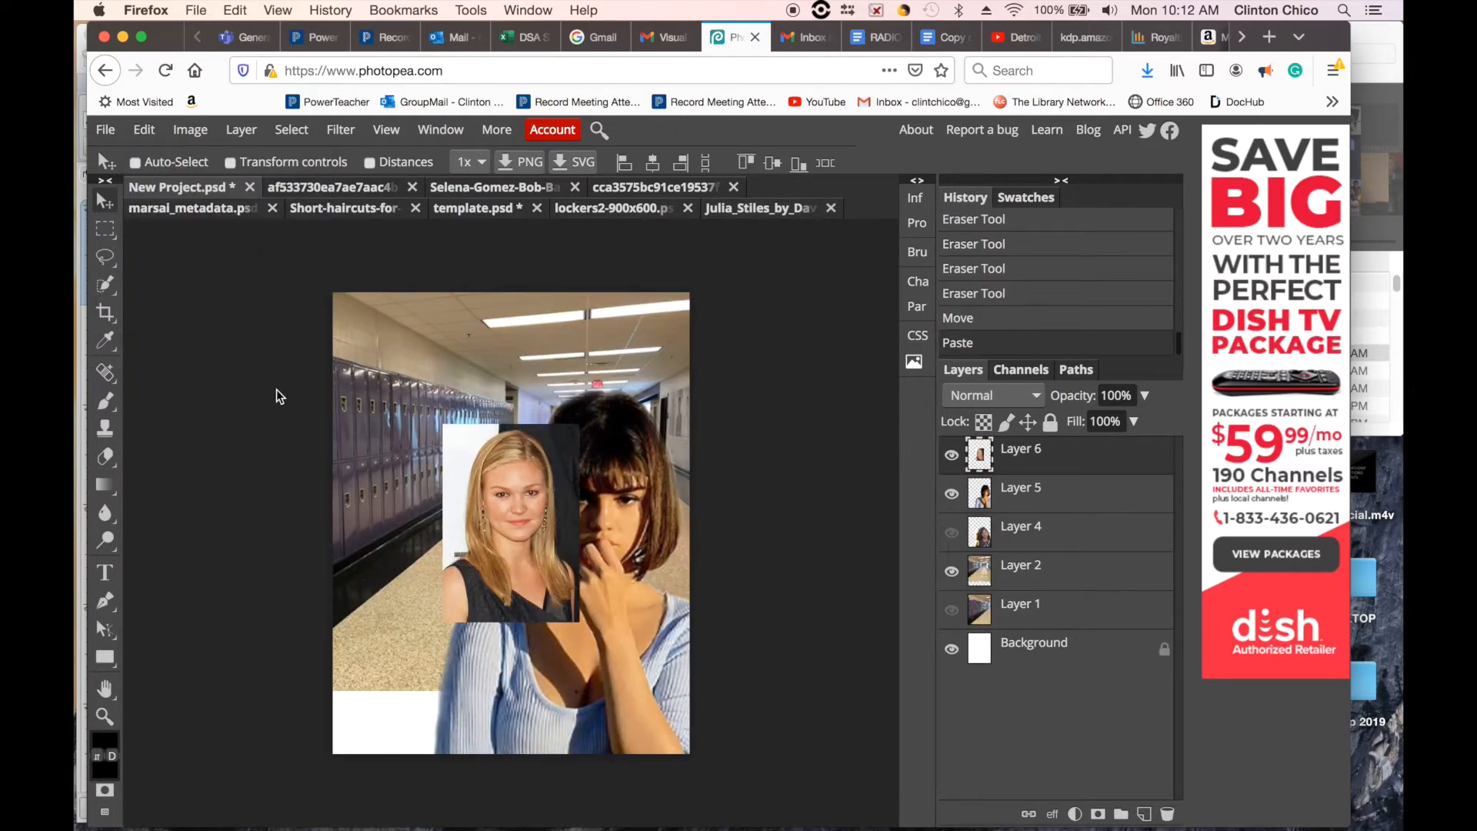
- Scale the pasted blonde portrait up proportionally and position it on the left side of the poster
{"action": "left_click", "coordinate": [149, 136]}
{"action": "mouse_move", "coordinate": [246, 585]}
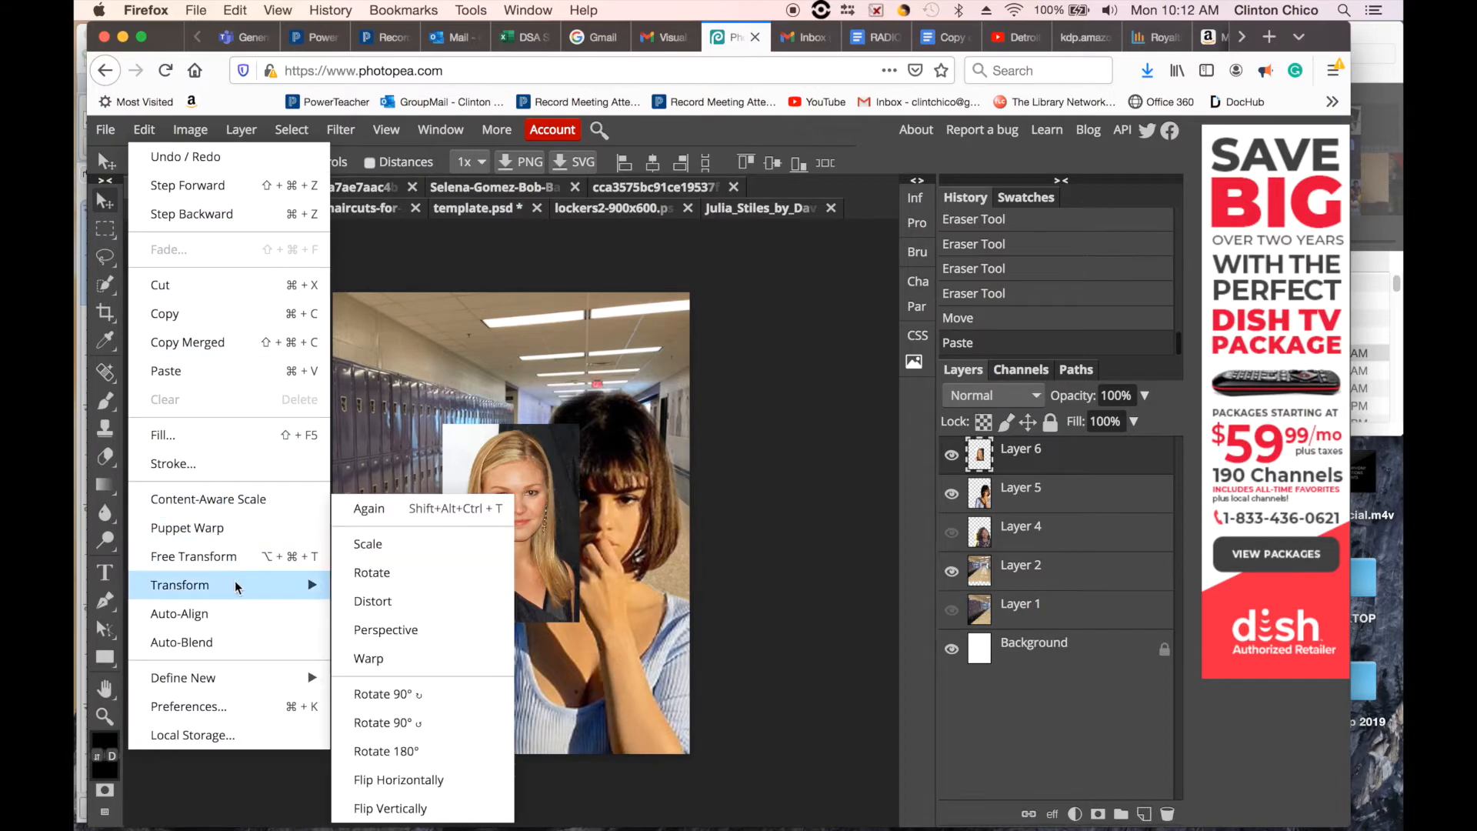
{"action": "left_click", "coordinate": [388, 547]}
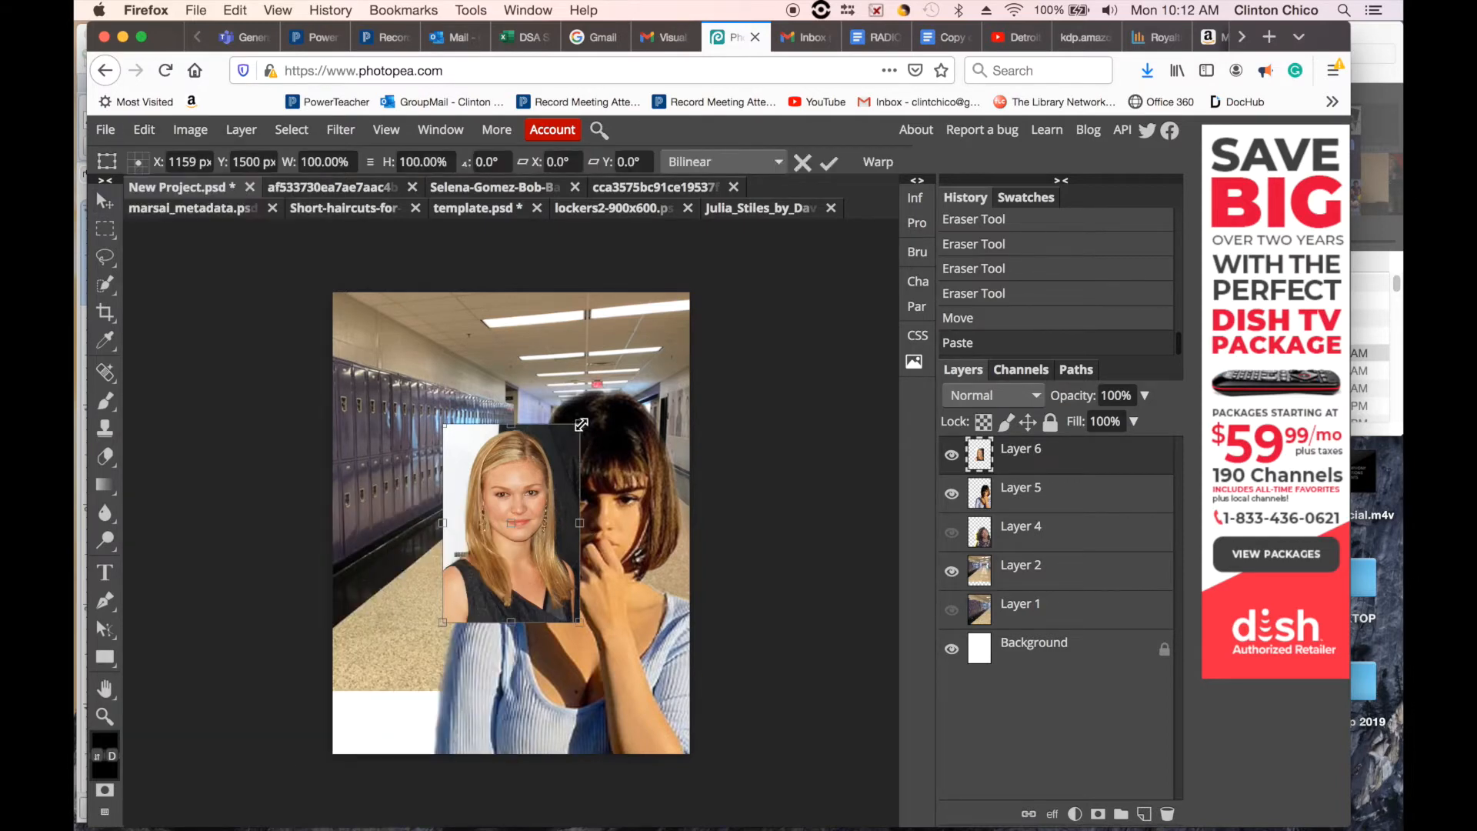
{"action": "left_click_drag", "start_coordinate": [581, 424], "coordinate": [851, 142]}
{"action": "left_click_drag", "start_coordinate": [547, 549], "coordinate": [355, 729]}
{"action": "left_click_drag", "start_coordinate": [612, 277], "coordinate": [543, 420]}
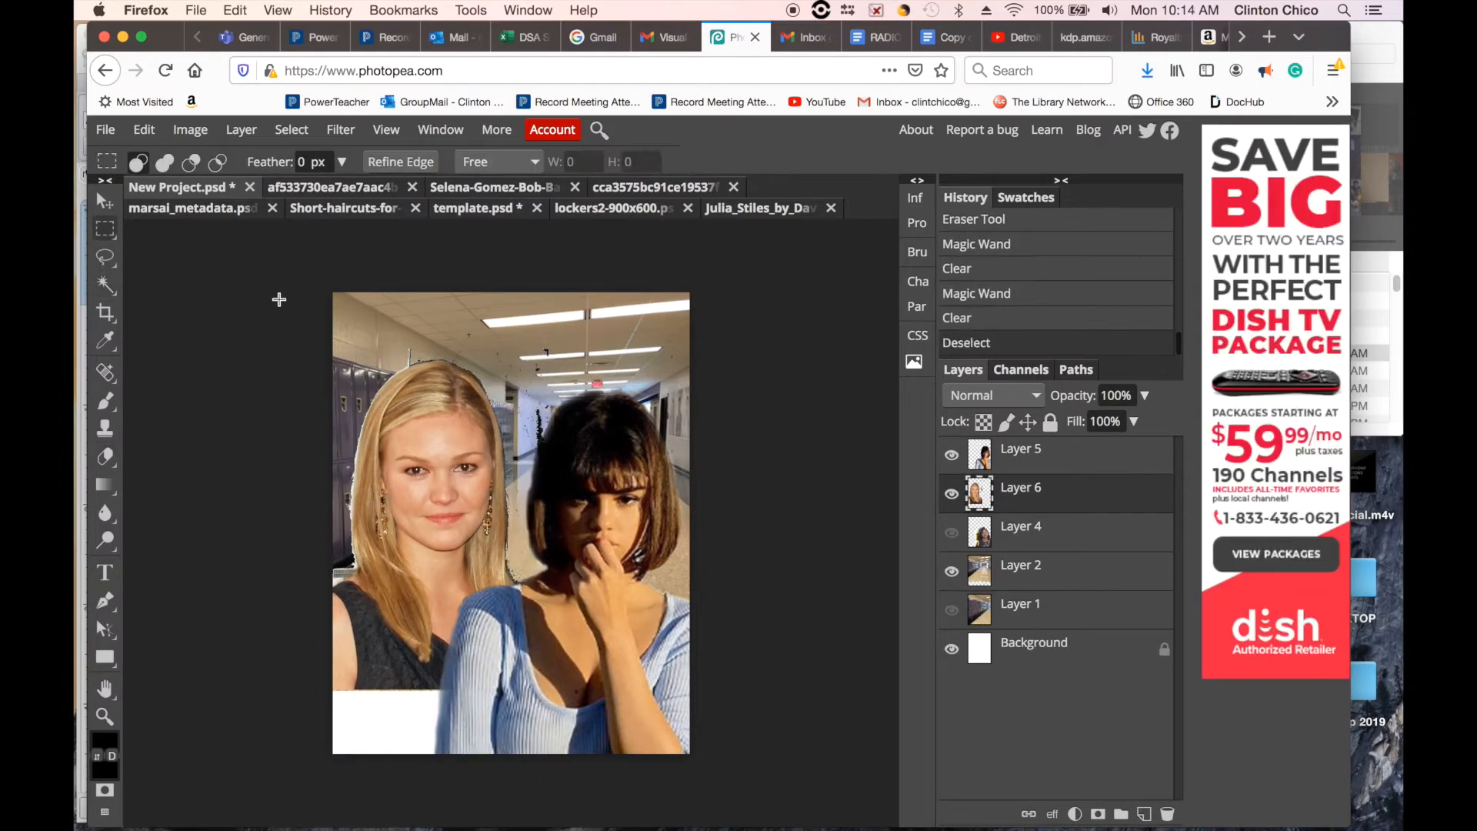
- Erase the leftover background around the blonde portrait's hair with a 131 px eraser and scale the portrait down slightly
{"action": "key", "text": "e"}
{"action": "left_click_drag", "start_coordinate": [510, 500], "coordinate": [511, 585]}
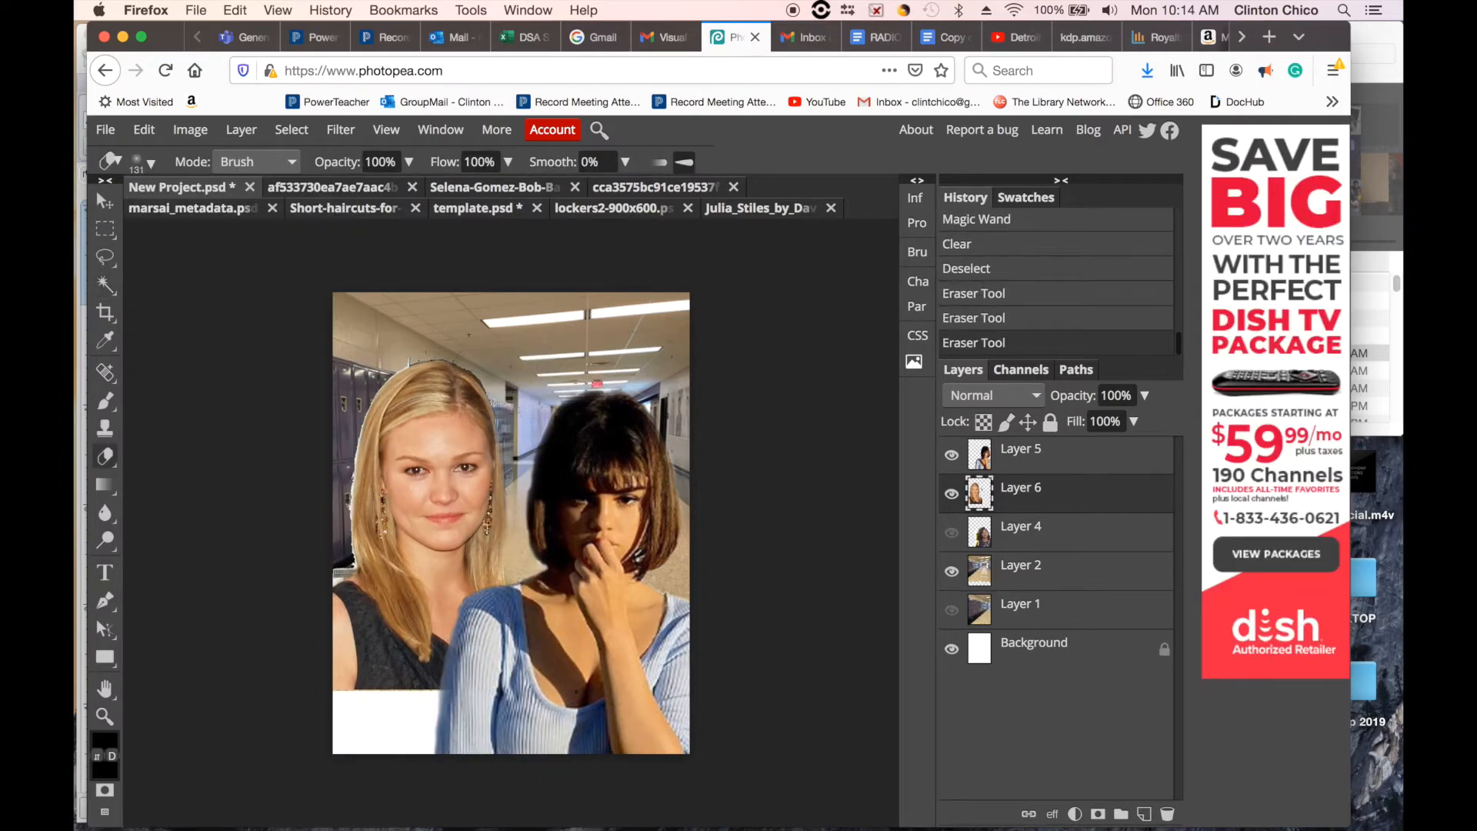
{"action": "left_click_drag", "start_coordinate": [385, 369], "coordinate": [347, 589]}
{"action": "left_click_drag", "start_coordinate": [411, 396], "coordinate": [485, 362]}
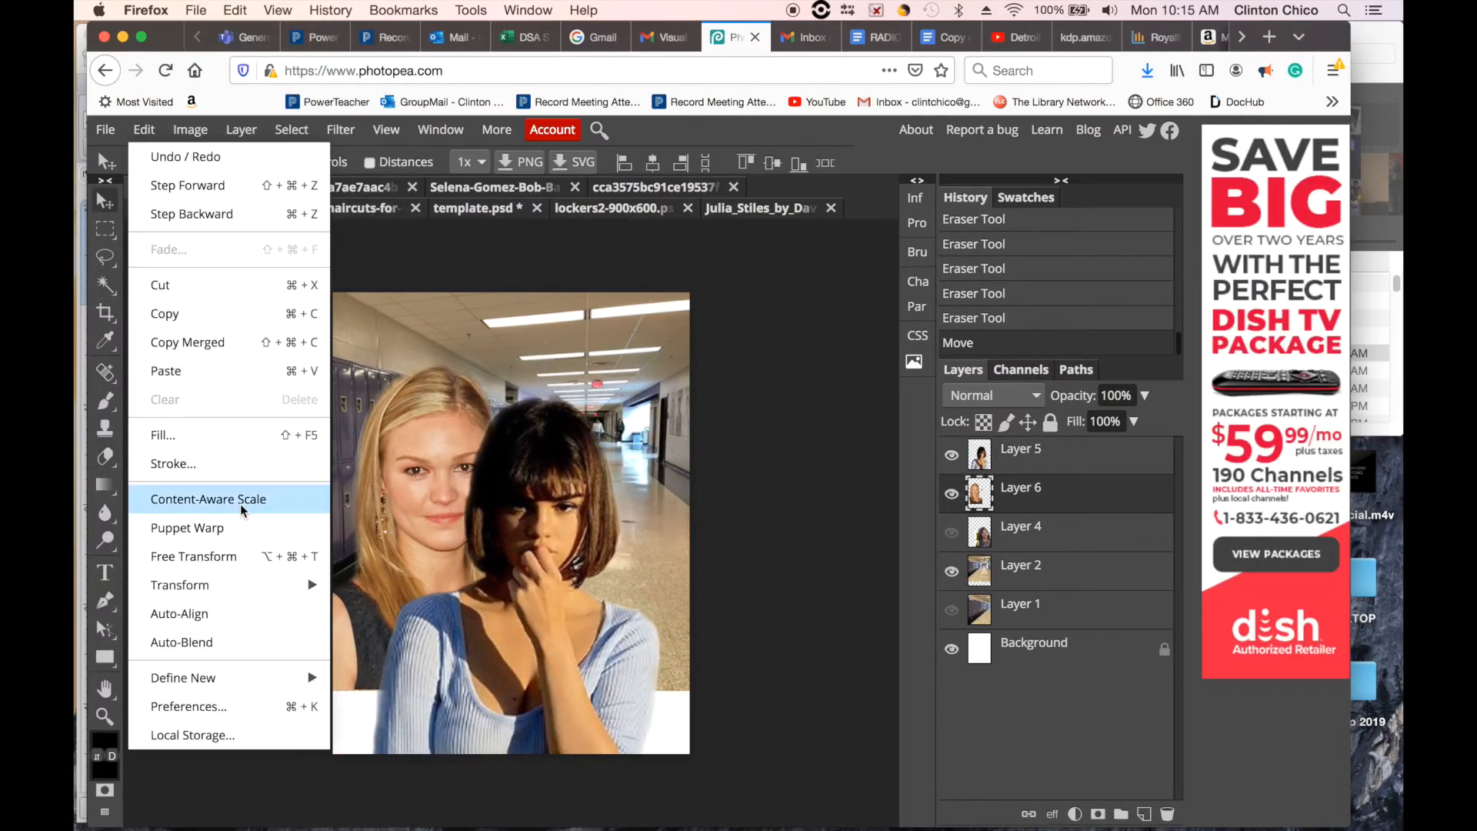
{"action": "left_click", "coordinate": [198, 580]}
- Copy the lassoed curly-haired portrait from marsai_metadata, paste it into New Project, and move its layer to the top of the stack
{"action": "left_click", "coordinate": [206, 204]}
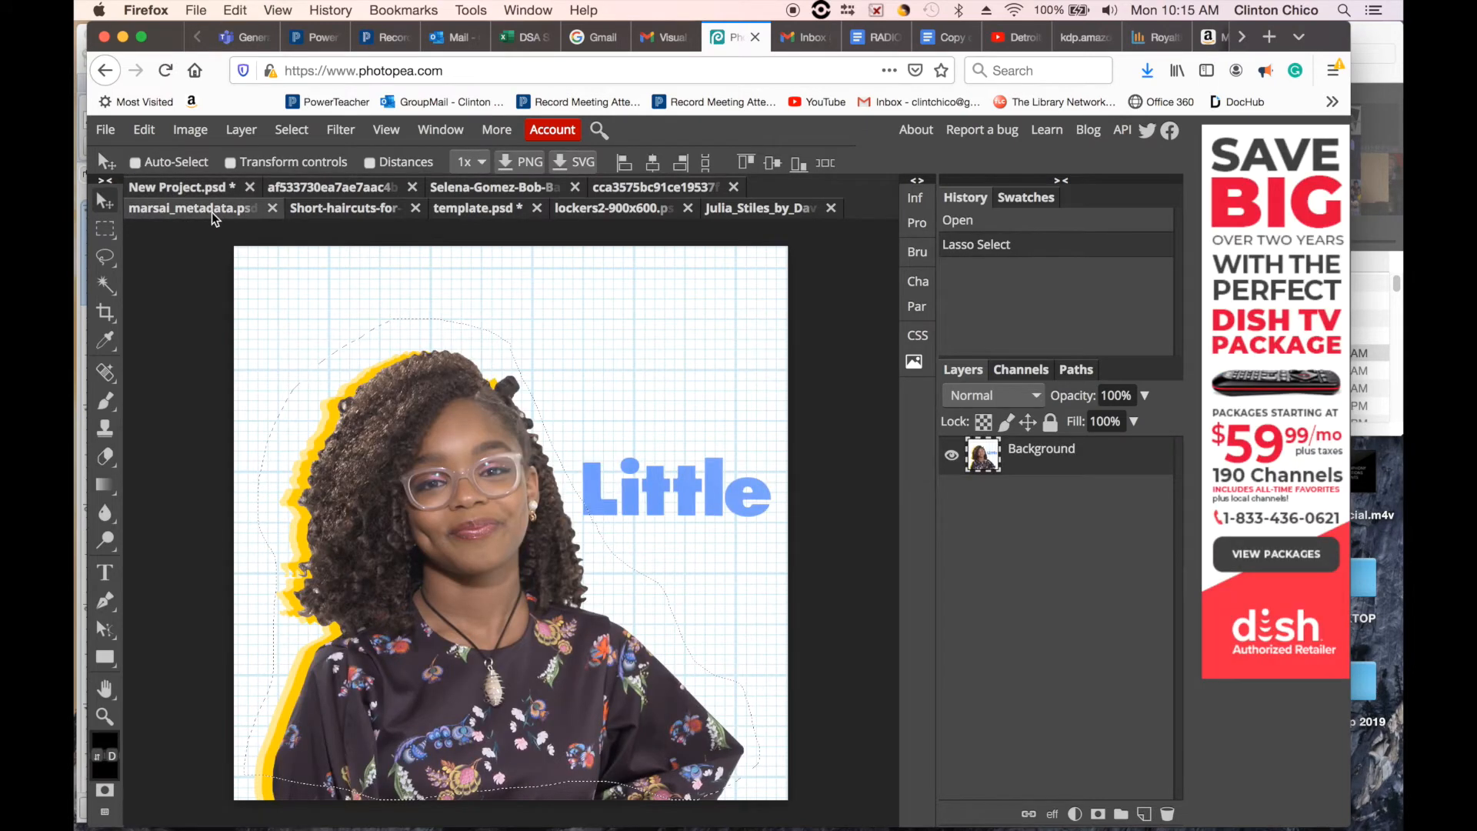
{"action": "left_click", "coordinate": [164, 189]}
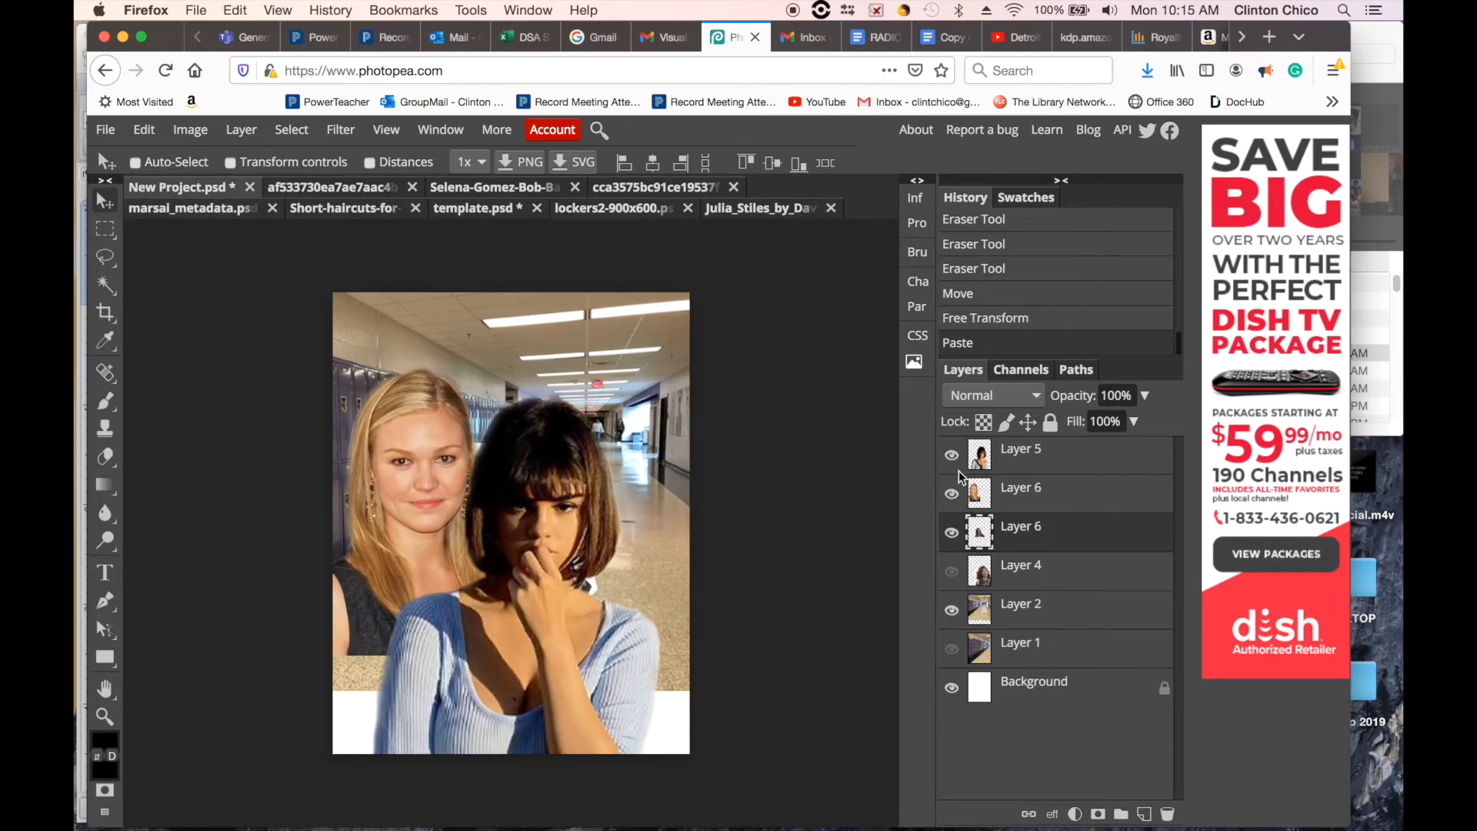
{"action": "left_click_drag", "start_coordinate": [993, 546], "coordinate": [986, 444]}
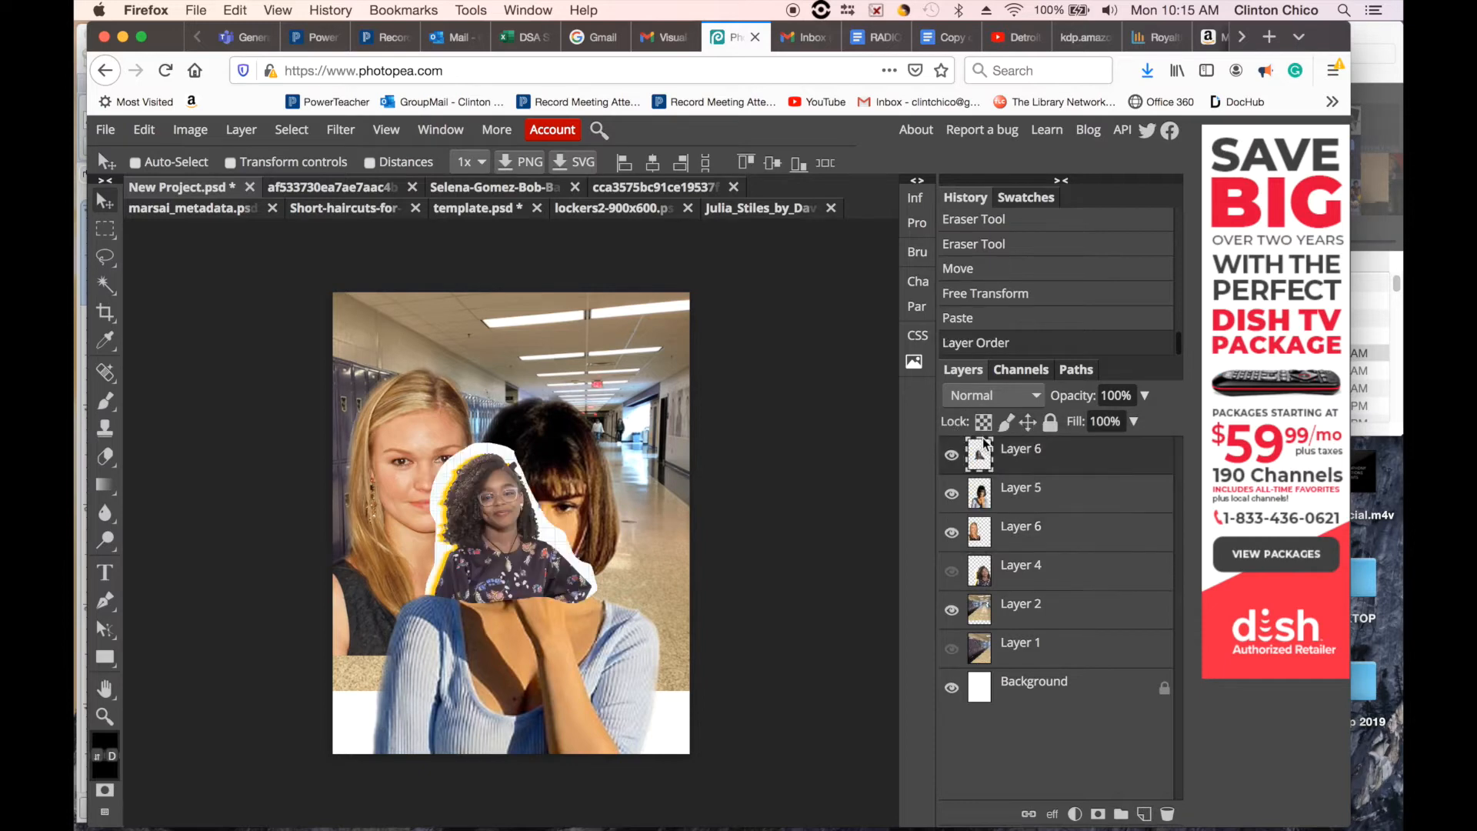
- Scale the pasted curly-haired portrait up proportionally to about 170% with Free Transform and position it on the right side of the poster
{"action": "left_click", "coordinate": [144, 130]}
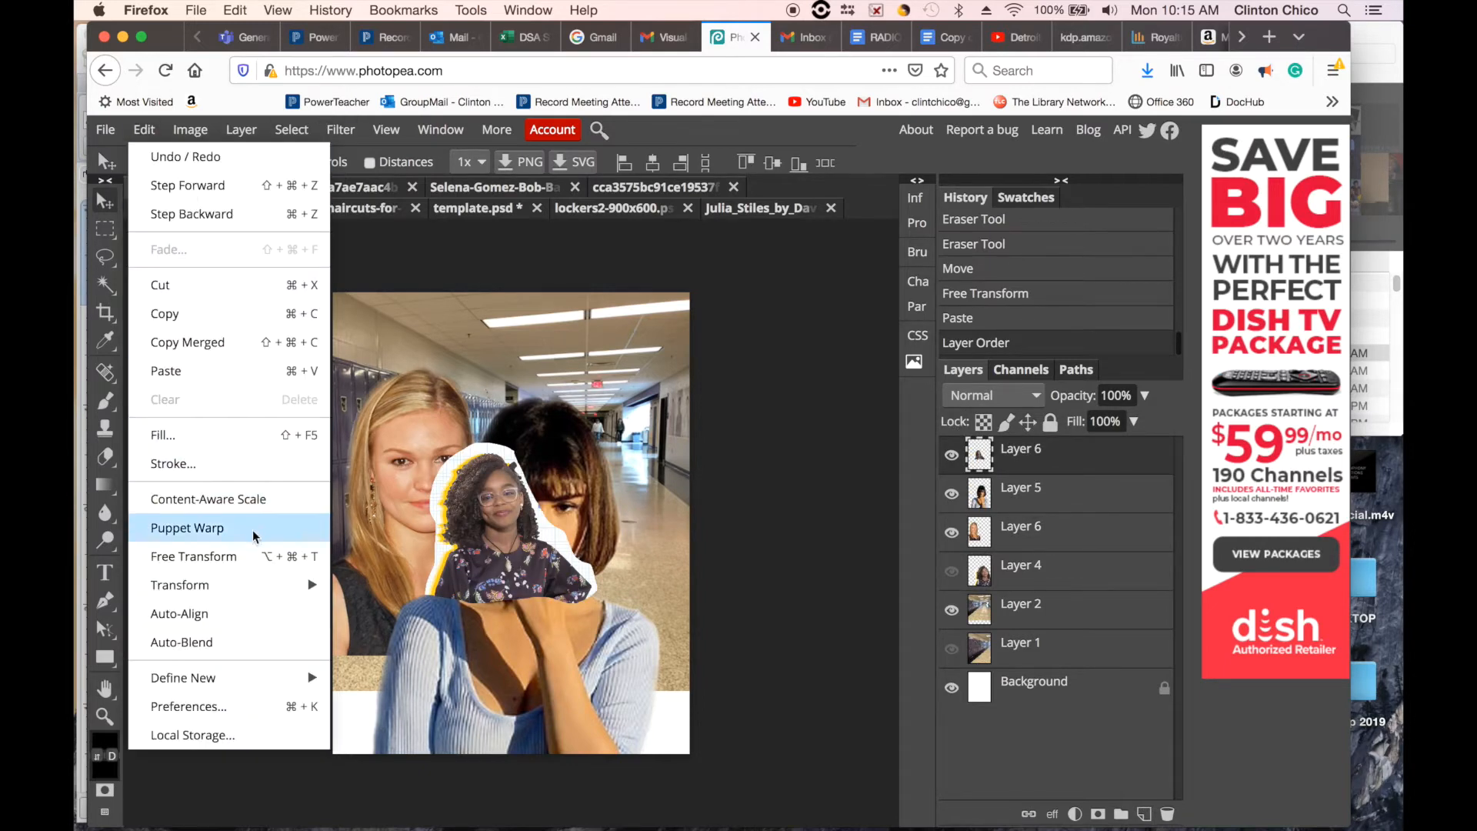
{"action": "mouse_move", "coordinate": [255, 583]}
{"action": "left_click", "coordinate": [407, 538]}
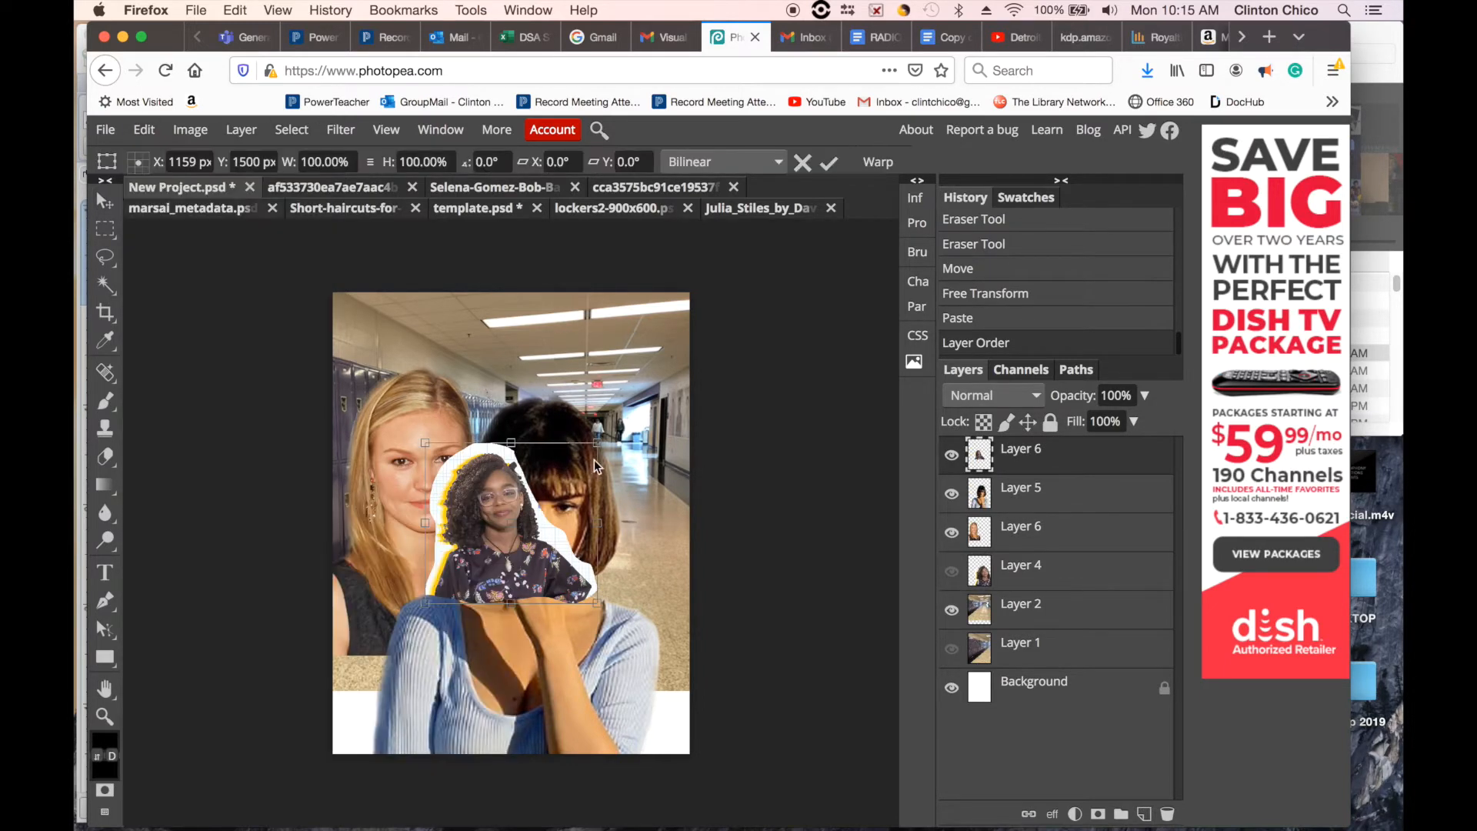
{"action": "left_click_drag", "start_coordinate": [598, 443], "coordinate": [716, 338]}
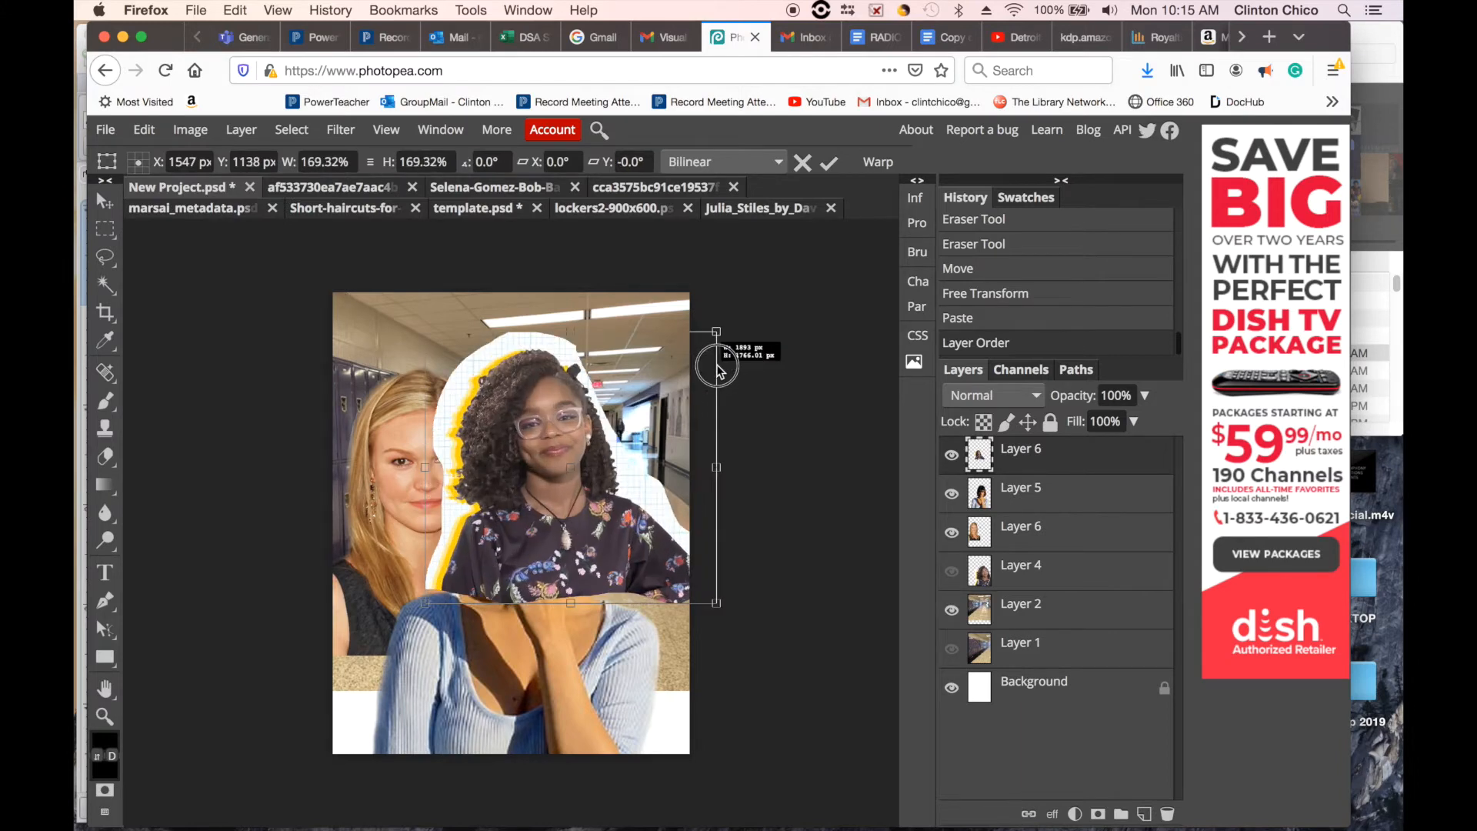
{"action": "left_click_drag", "start_coordinate": [592, 551], "coordinate": [674, 590]}
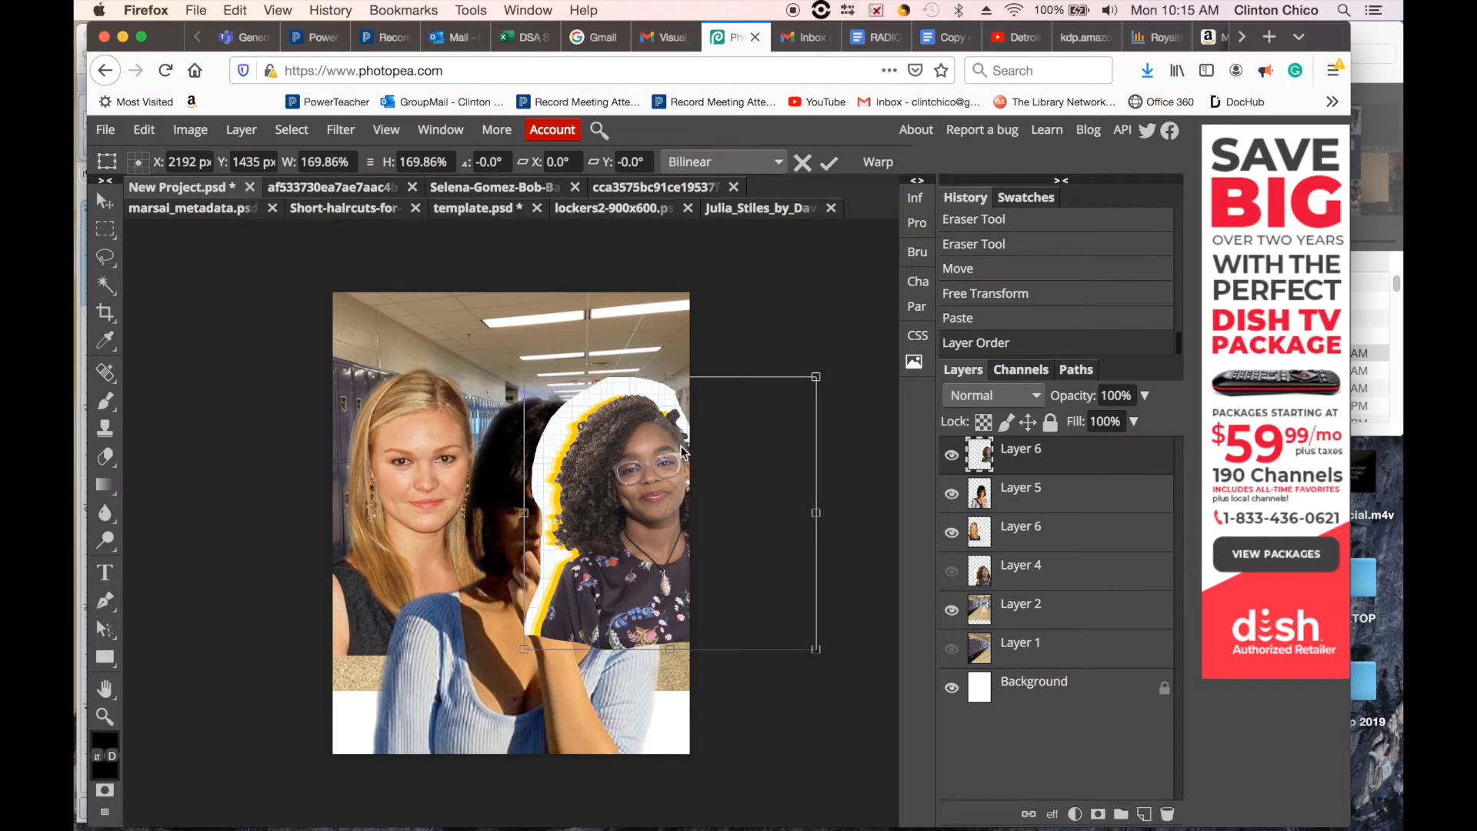
{"action": "key", "text": "Return"}
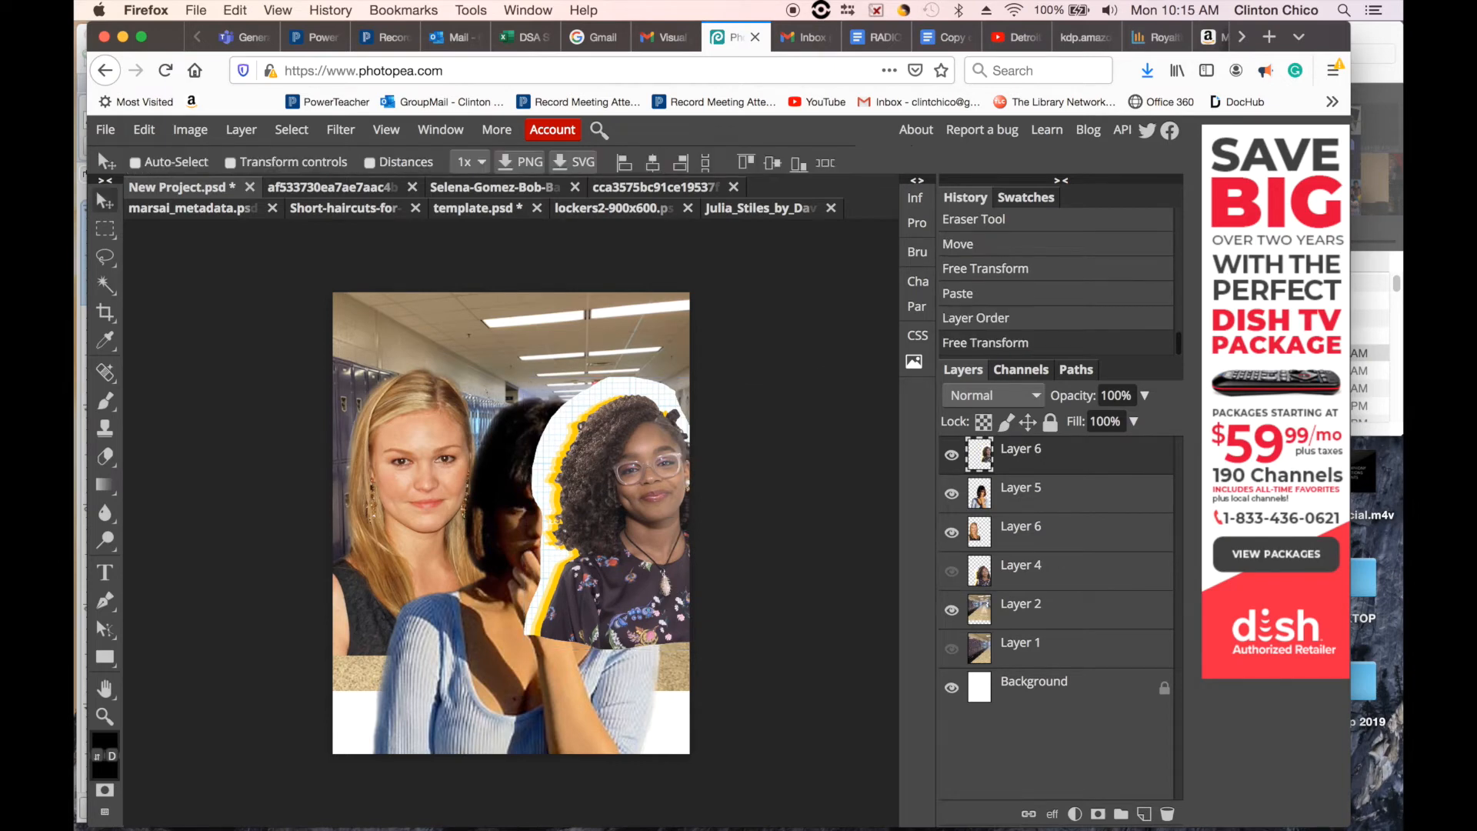
- Select the white and yellow background remnants around the curly-haired portrait with the Magic Wand and clear them from its layer
{"action": "left_click", "coordinate": [1025, 497]}
{"action": "left_click", "coordinate": [1009, 468]}
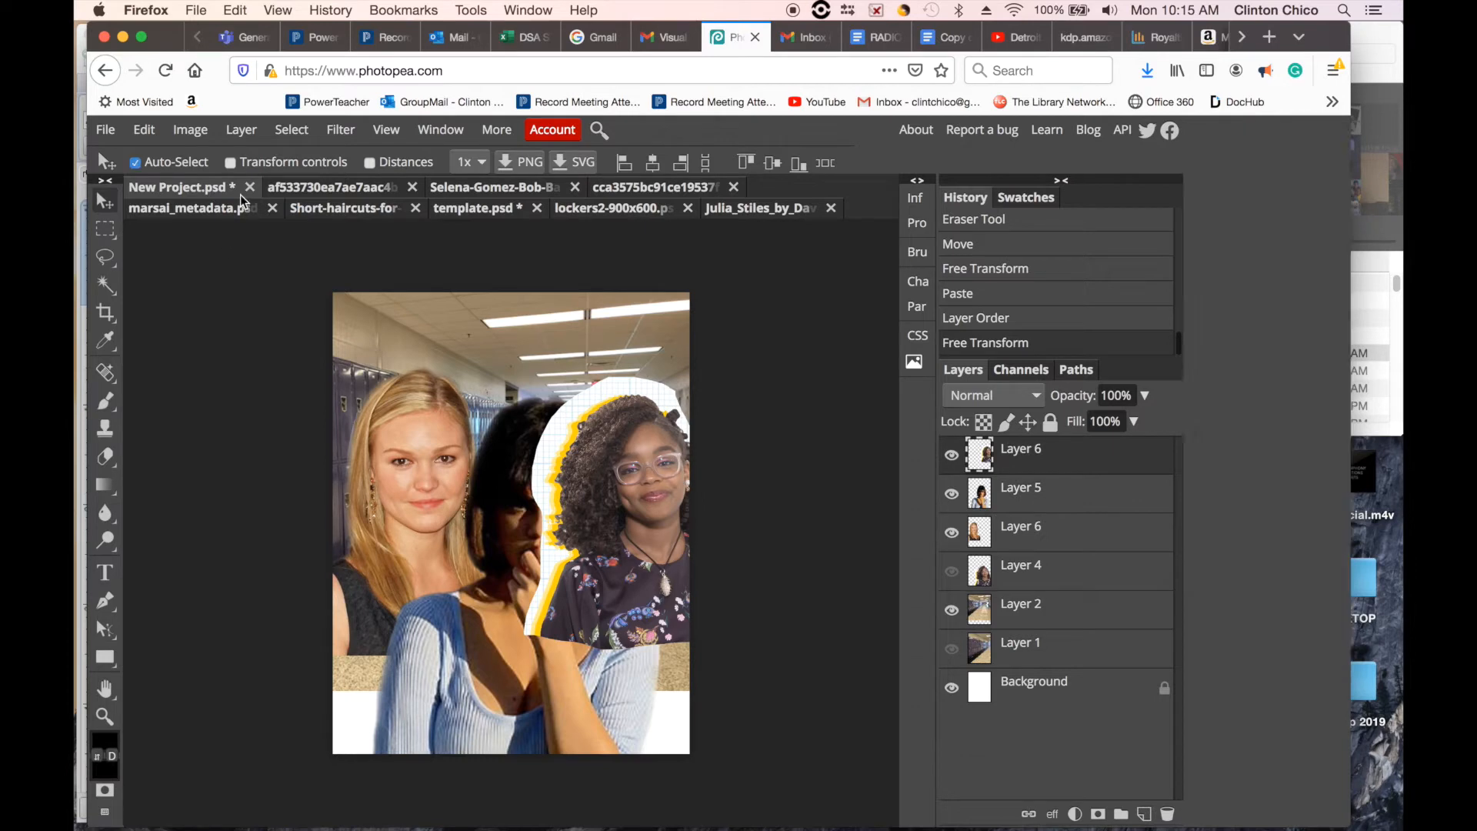
{"action": "key", "text": "super+equal"}
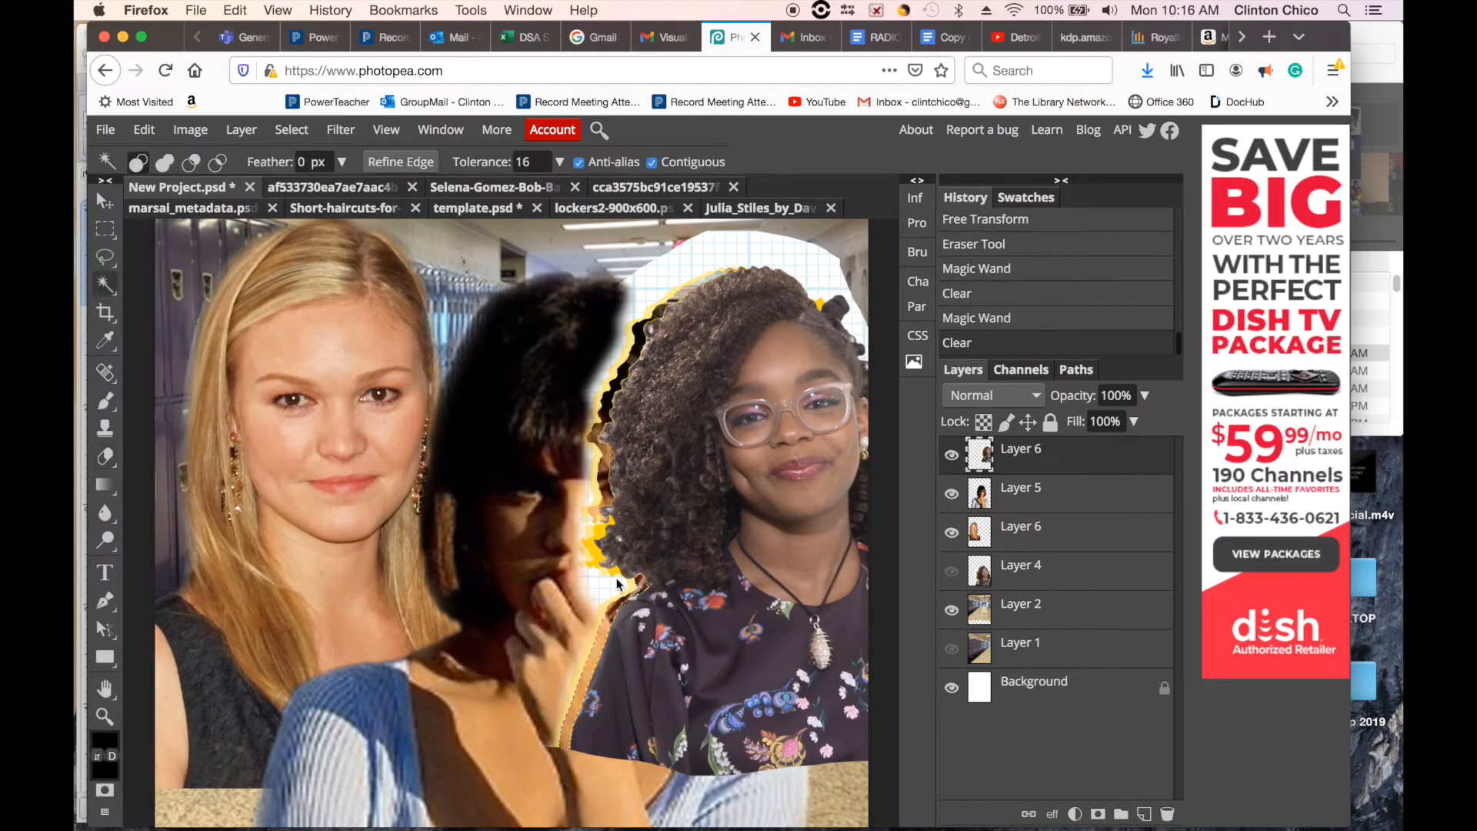
{"action": "left_click", "coordinate": [592, 543]}
{"action": "key", "text": "Delete"}
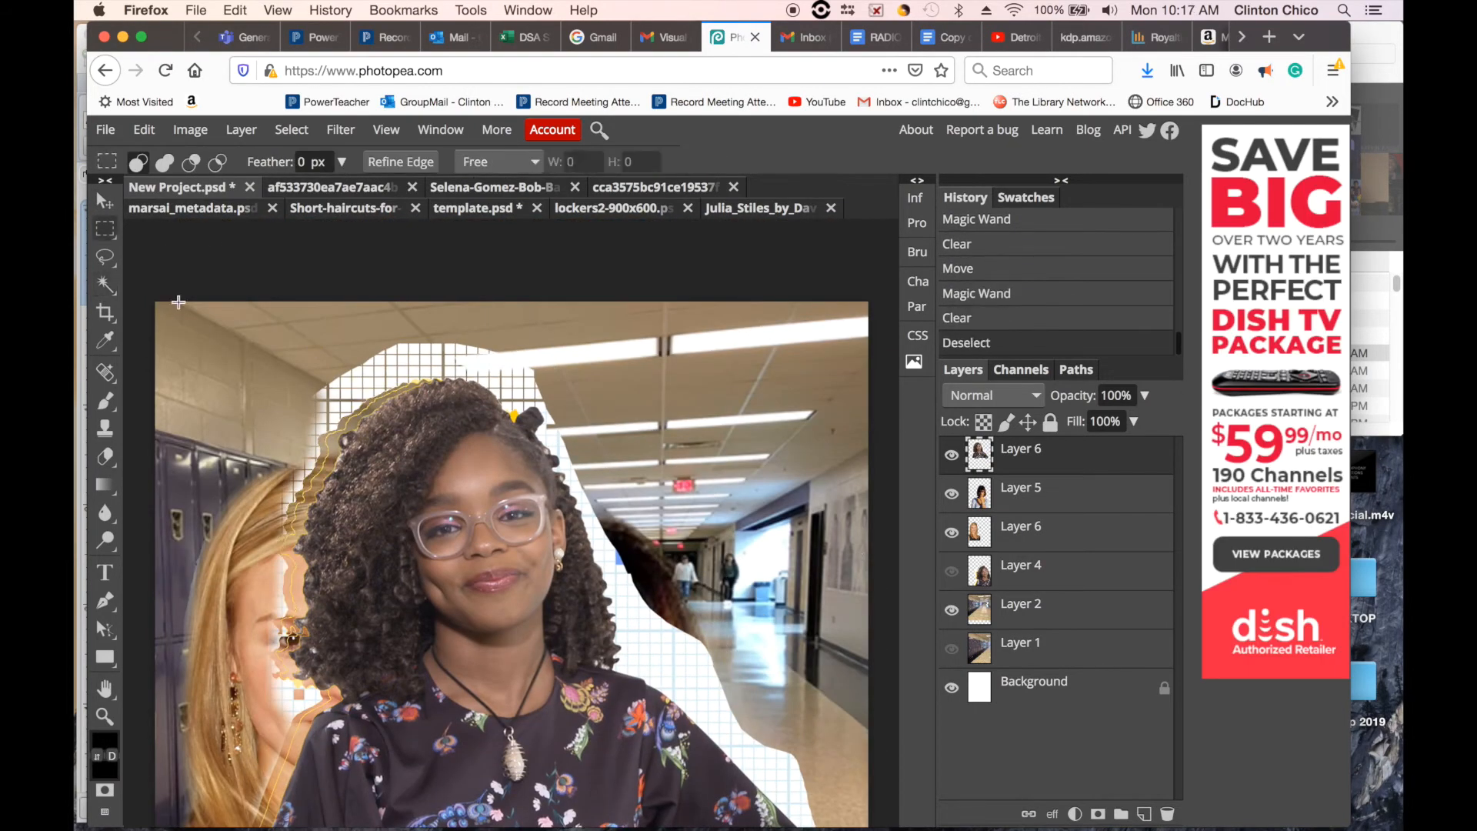
- Erase the leftover background around the curly-haired portrait's hair and shoulders with the Eraser tool
{"action": "key", "text": "e"}
{"action": "mouse_move", "coordinate": [485, 385]}
{"action": "left_mouse_down"}
{"action": "mouse_move", "coordinate": [564, 428]}
{"action": "mouse_move", "coordinate": [646, 539]}
{"action": "left_mouse_up"}
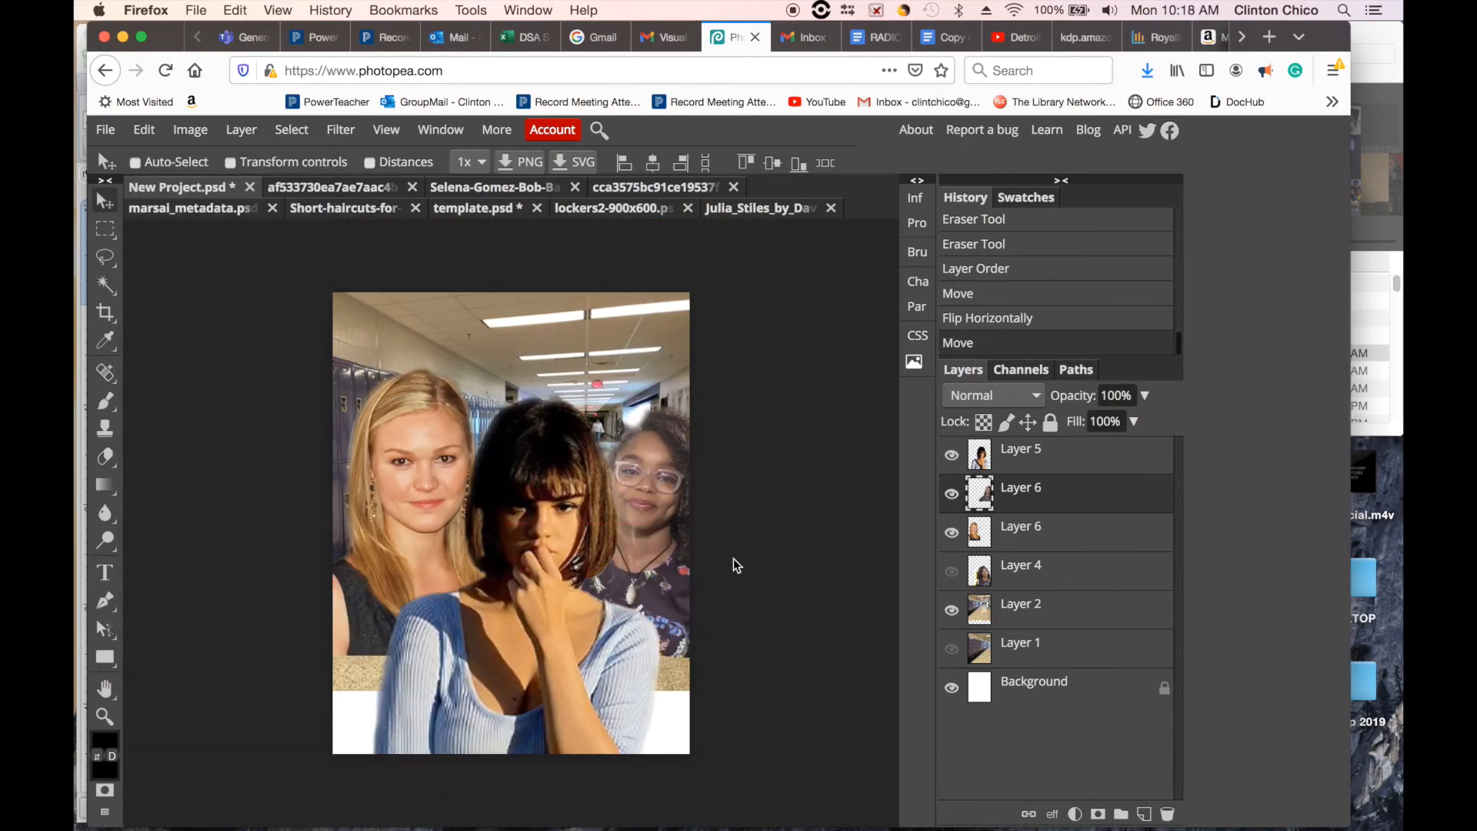
{"action": "key", "text": "e"}
{"action": "left_click_drag", "start_coordinate": [631, 523], "coordinate": [636, 538]}
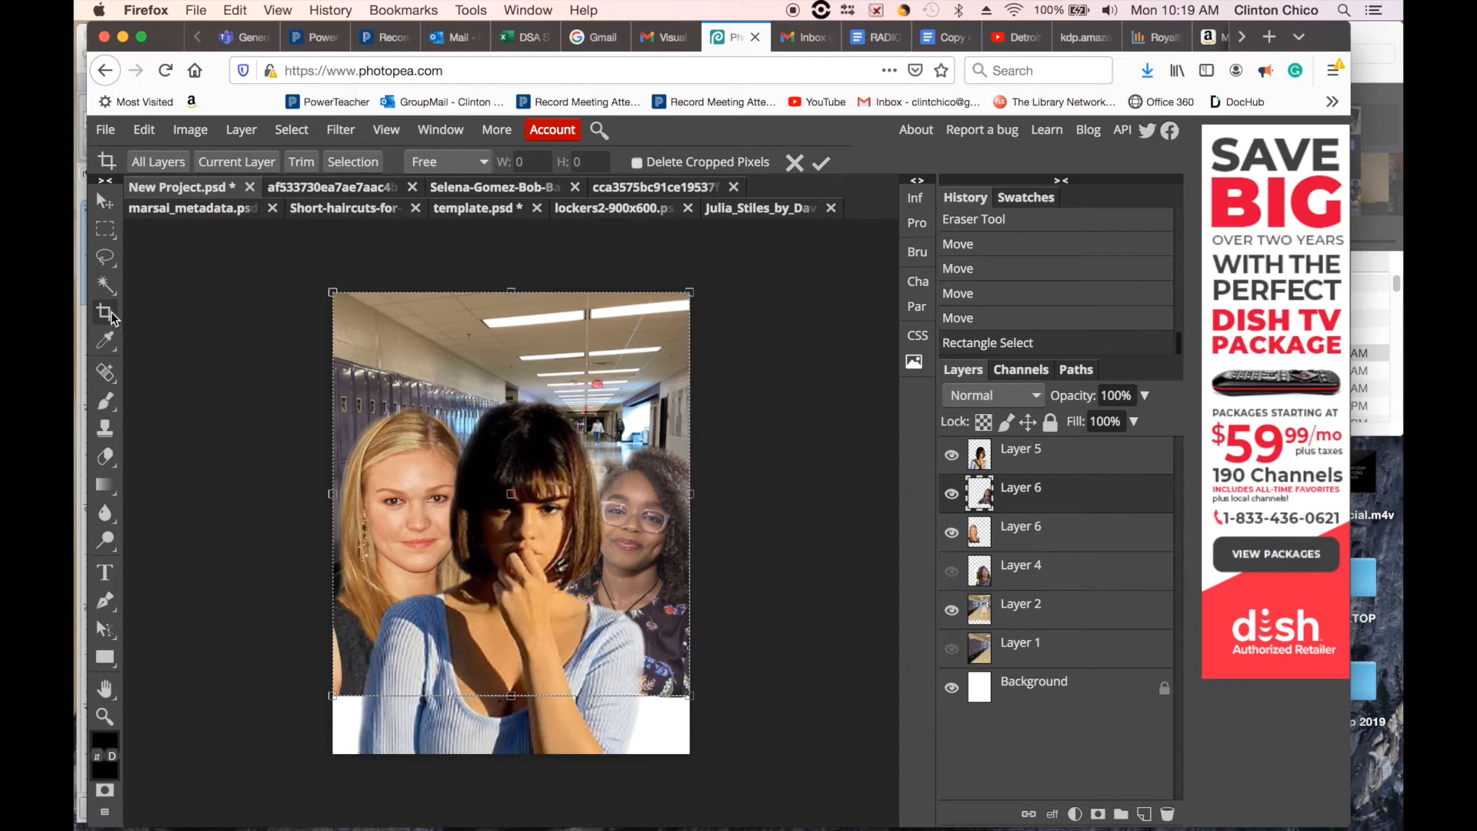
- Crop the poster to the selected picture area, cutting off the empty white strip along its bottom edge
{"action": "left_click", "coordinate": [111, 311]}
{"action": "key", "text": "Return"}
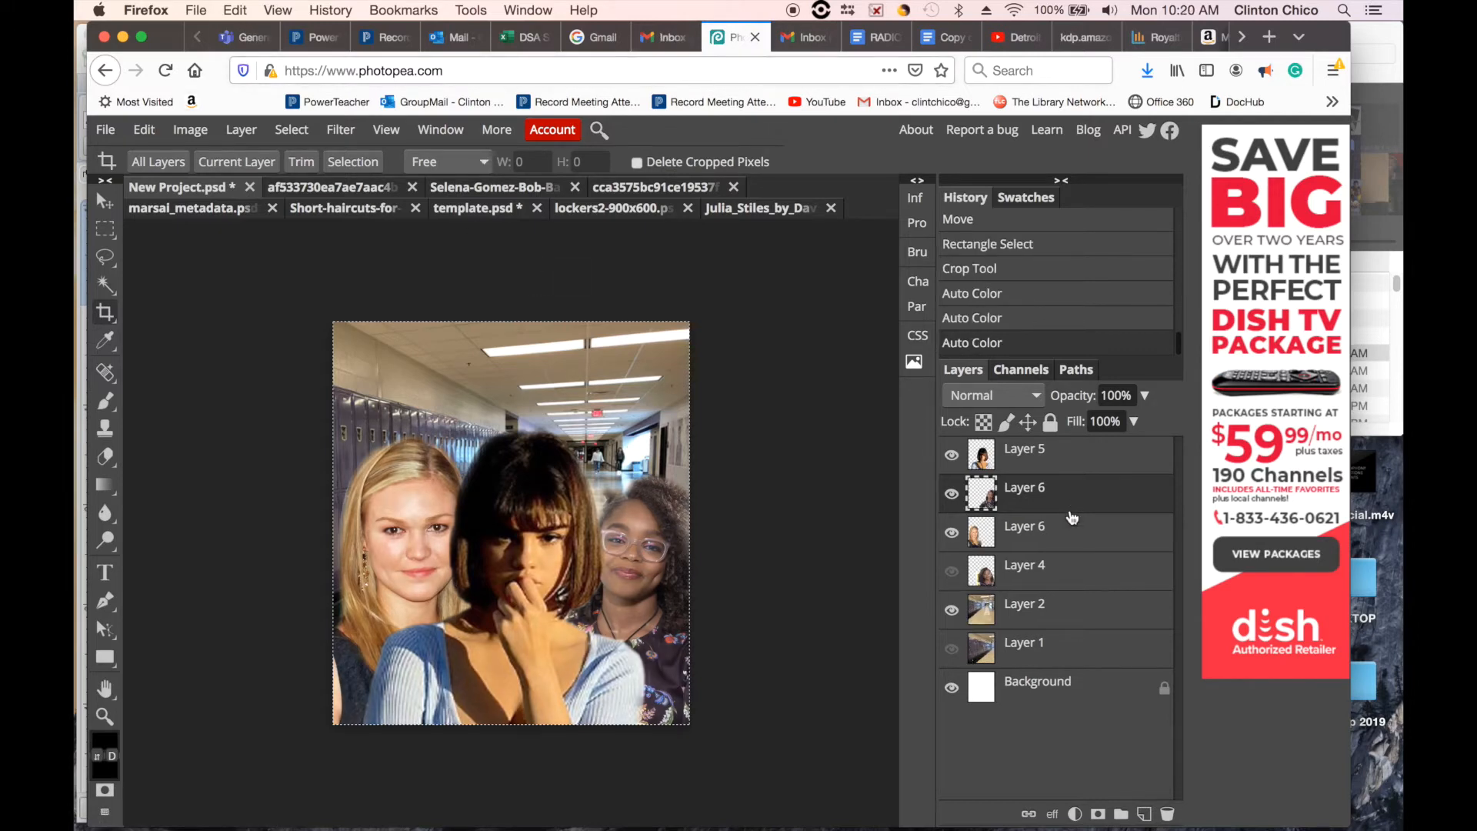
- Darken the blonde portrait's layer to a brightness of -45 and raise its contrast
{"action": "left_click", "coordinate": [1072, 534]}
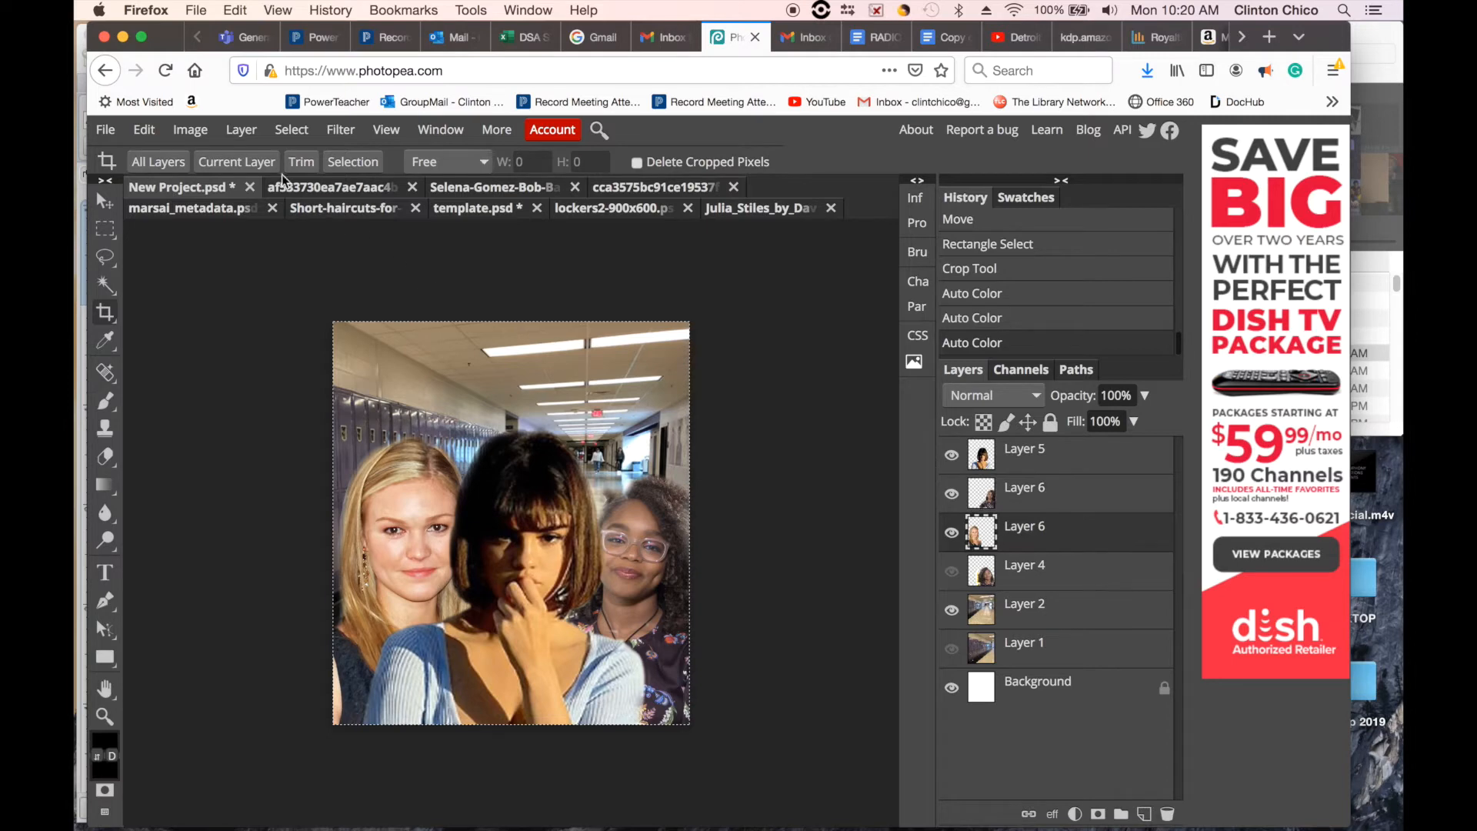
{"action": "left_click", "coordinate": [190, 129]}
{"action": "mouse_move", "coordinate": [323, 156]}
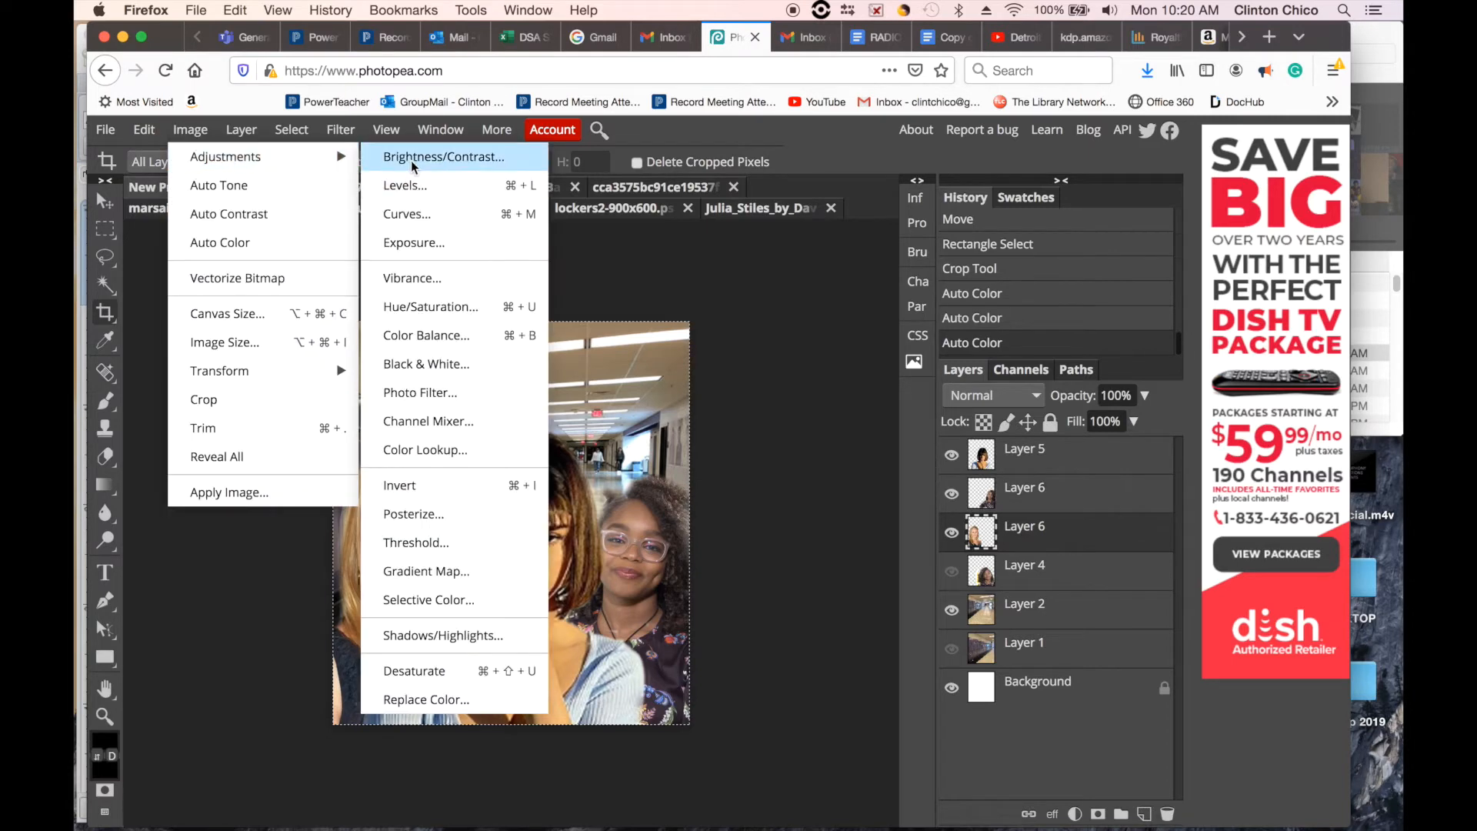
{"action": "left_click", "coordinate": [413, 160]}
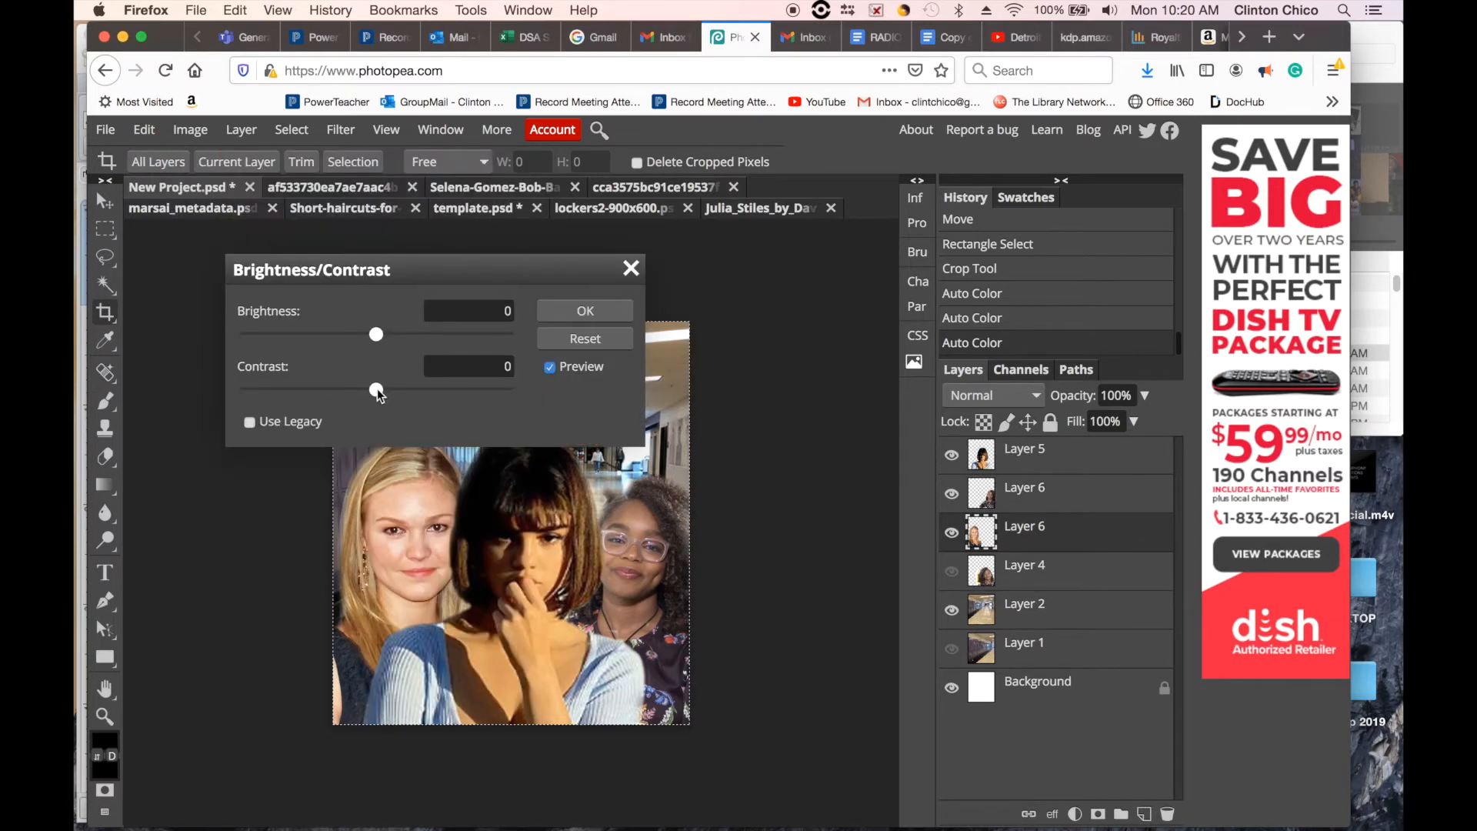
{"action": "mouse_move", "coordinate": [376, 389]}
{"action": "left_mouse_down"}
{"action": "mouse_move", "coordinate": [455, 389]}
{"action": "mouse_move", "coordinate": [360, 390]}
{"action": "left_mouse_up"}
{"action": "left_click", "coordinate": [424, 394]}
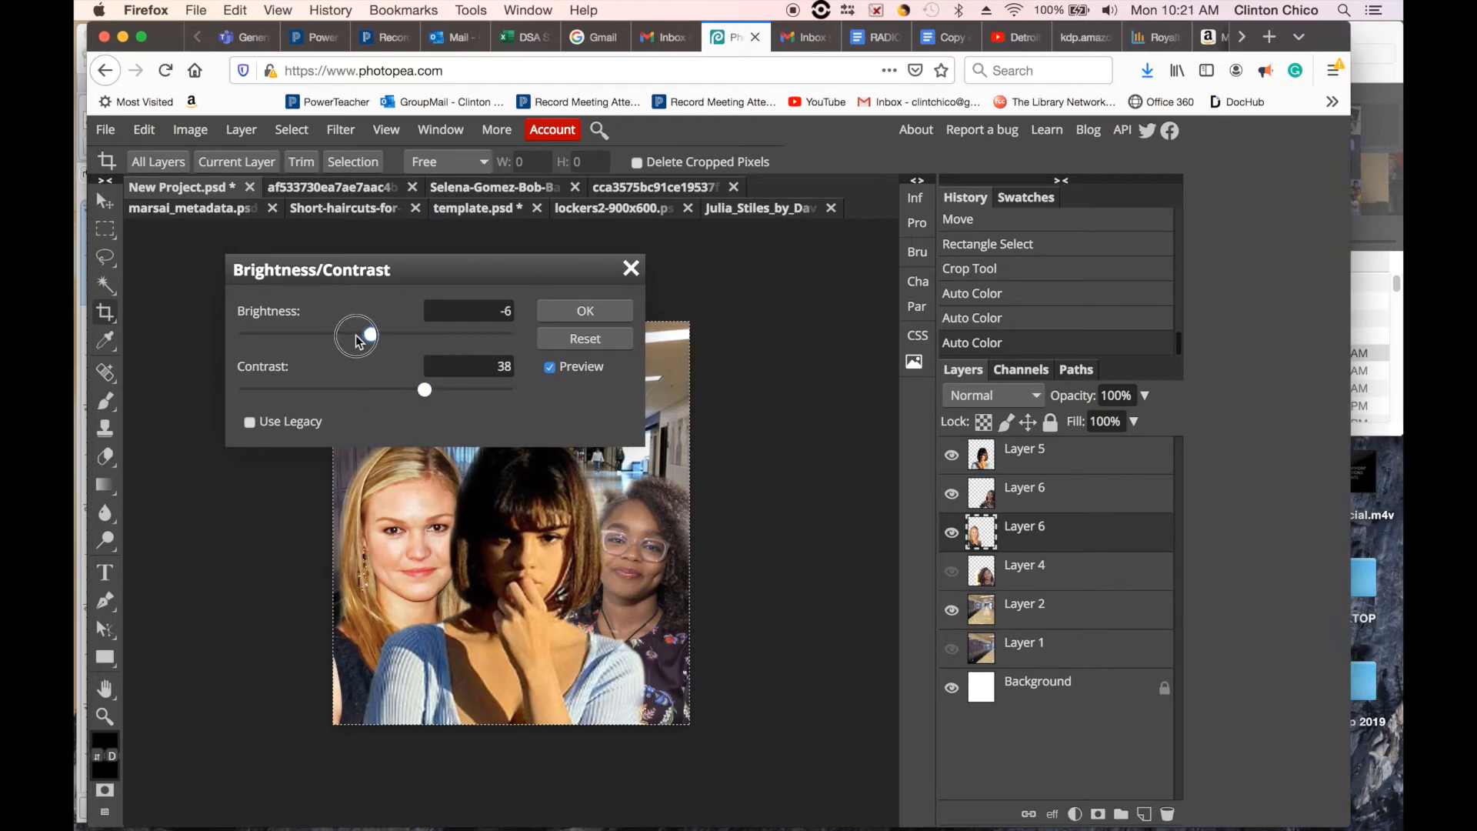
{"action": "left_click", "coordinate": [355, 335]}
{"action": "left_click_drag", "start_coordinate": [353, 336], "coordinate": [337, 336]}
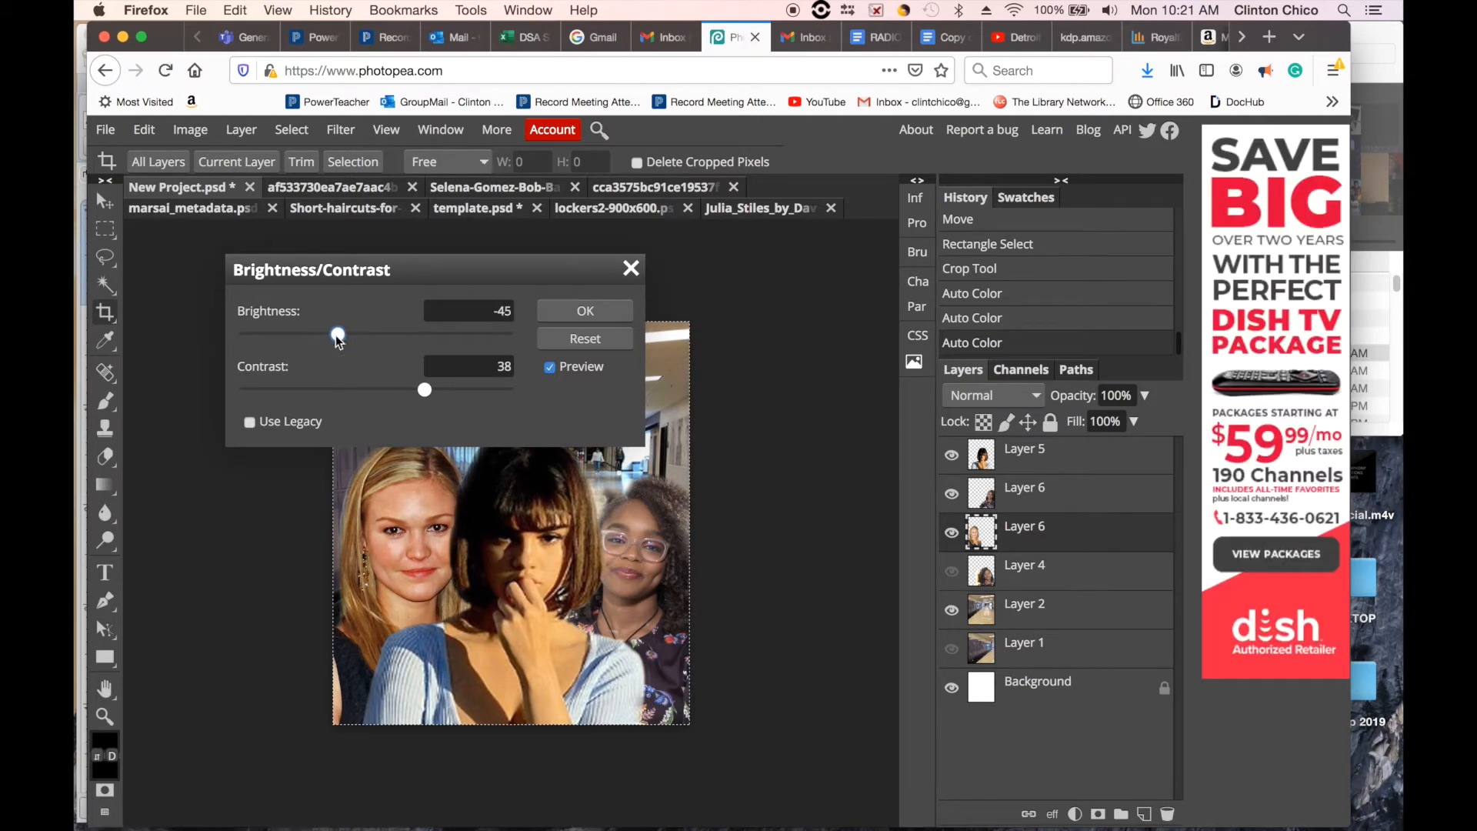
{"action": "left_click_drag", "start_coordinate": [427, 392], "coordinate": [449, 393]}
{"action": "left_click", "coordinate": [551, 311]}
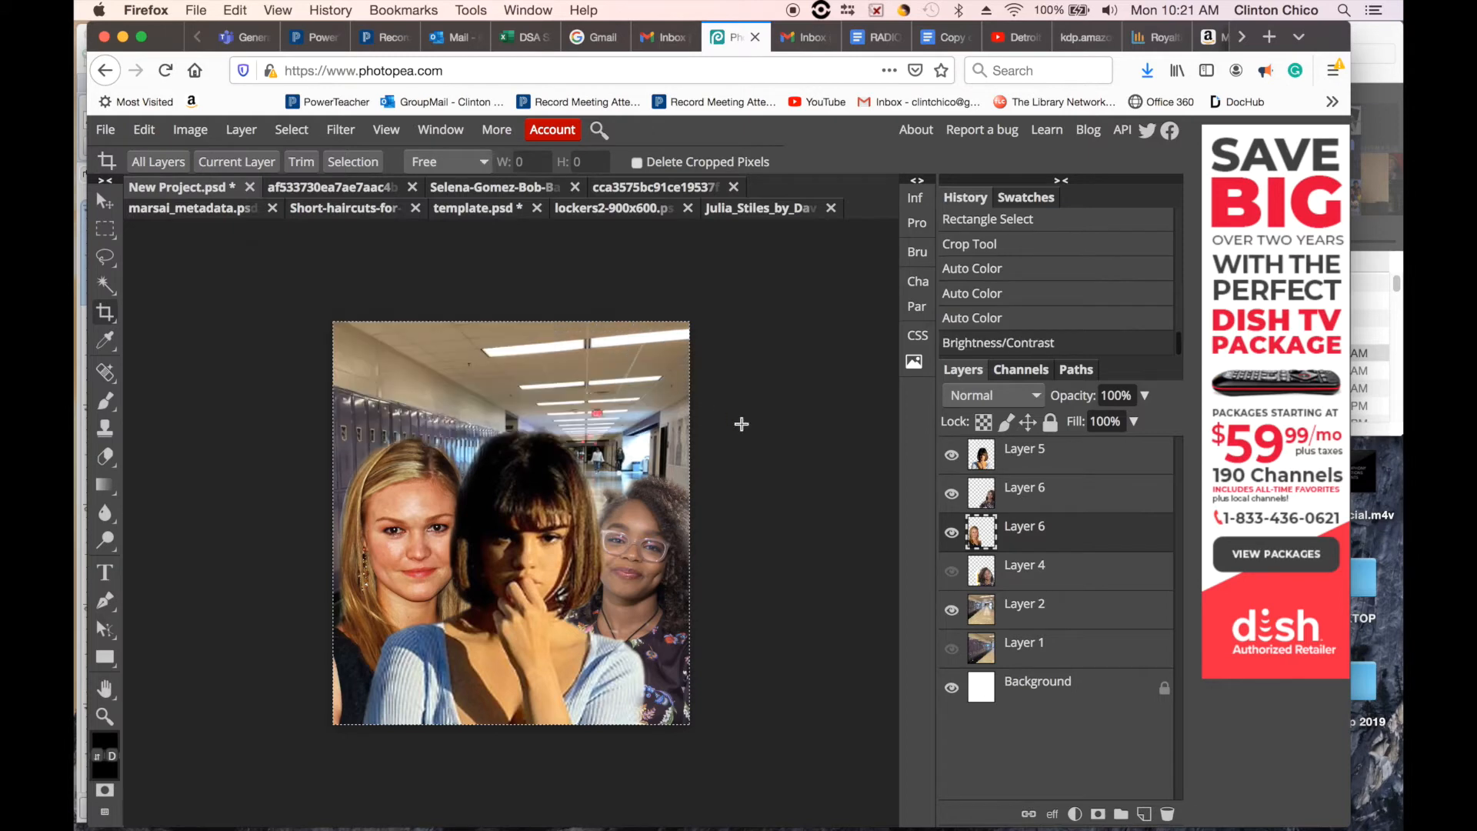
- Adjust the curly-haired portrait's layer to a brightness of -14 and a contrast of 38
{"action": "left_click", "coordinate": [1043, 500]}
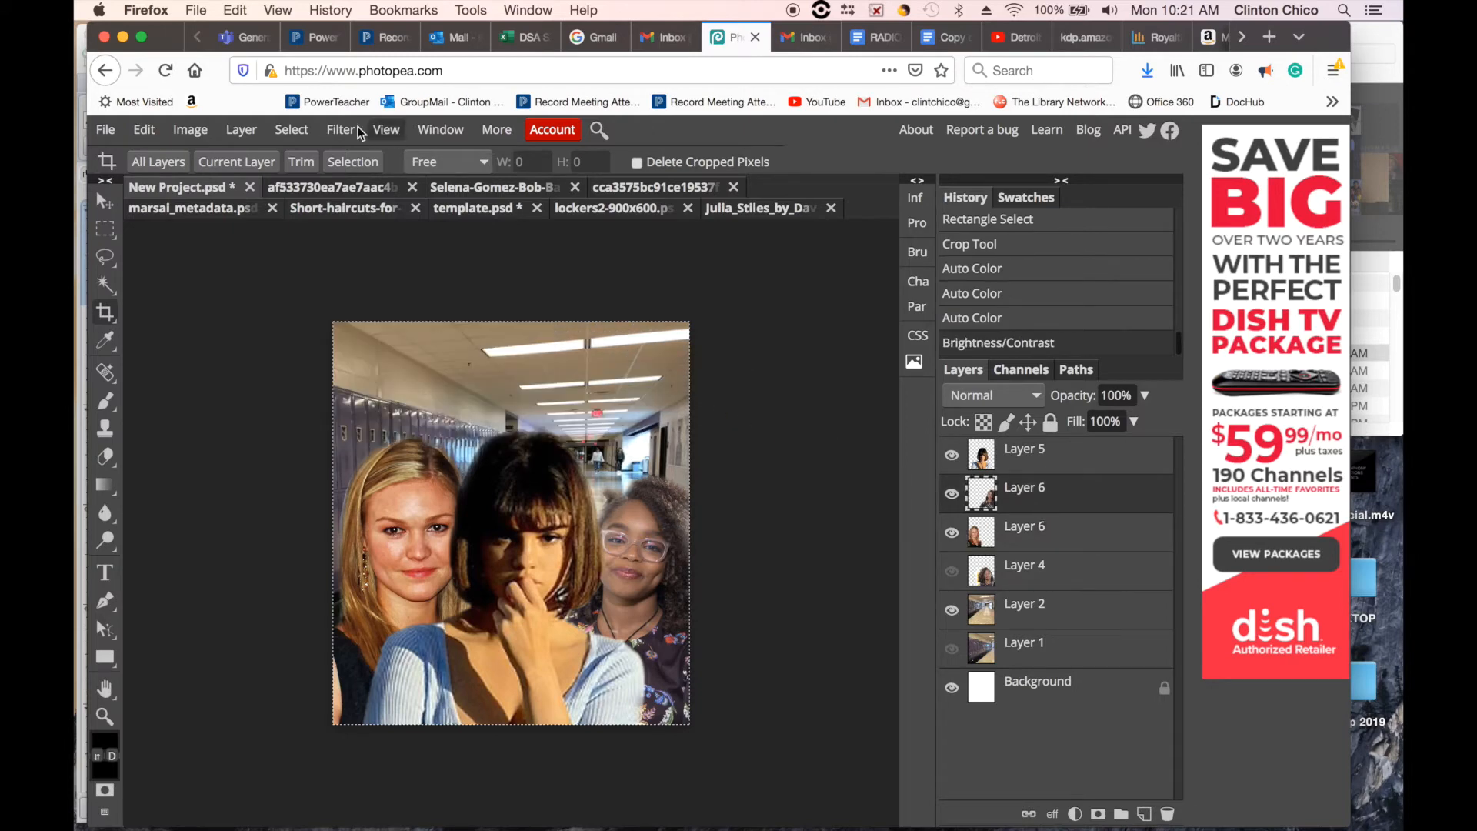
{"action": "left_click", "coordinate": [190, 129]}
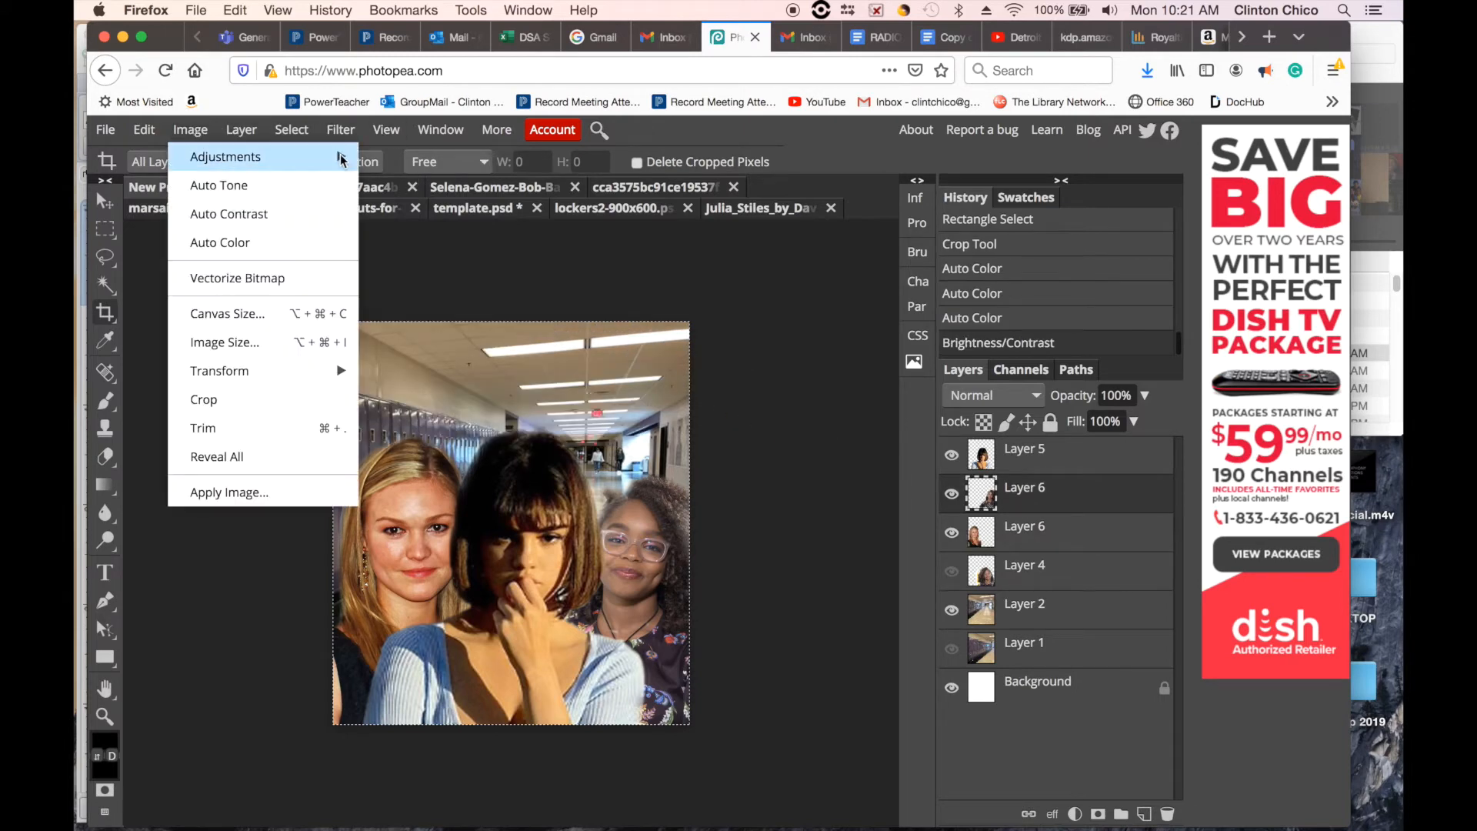
{"action": "mouse_move", "coordinate": [339, 156]}
{"action": "left_click", "coordinate": [418, 164]}
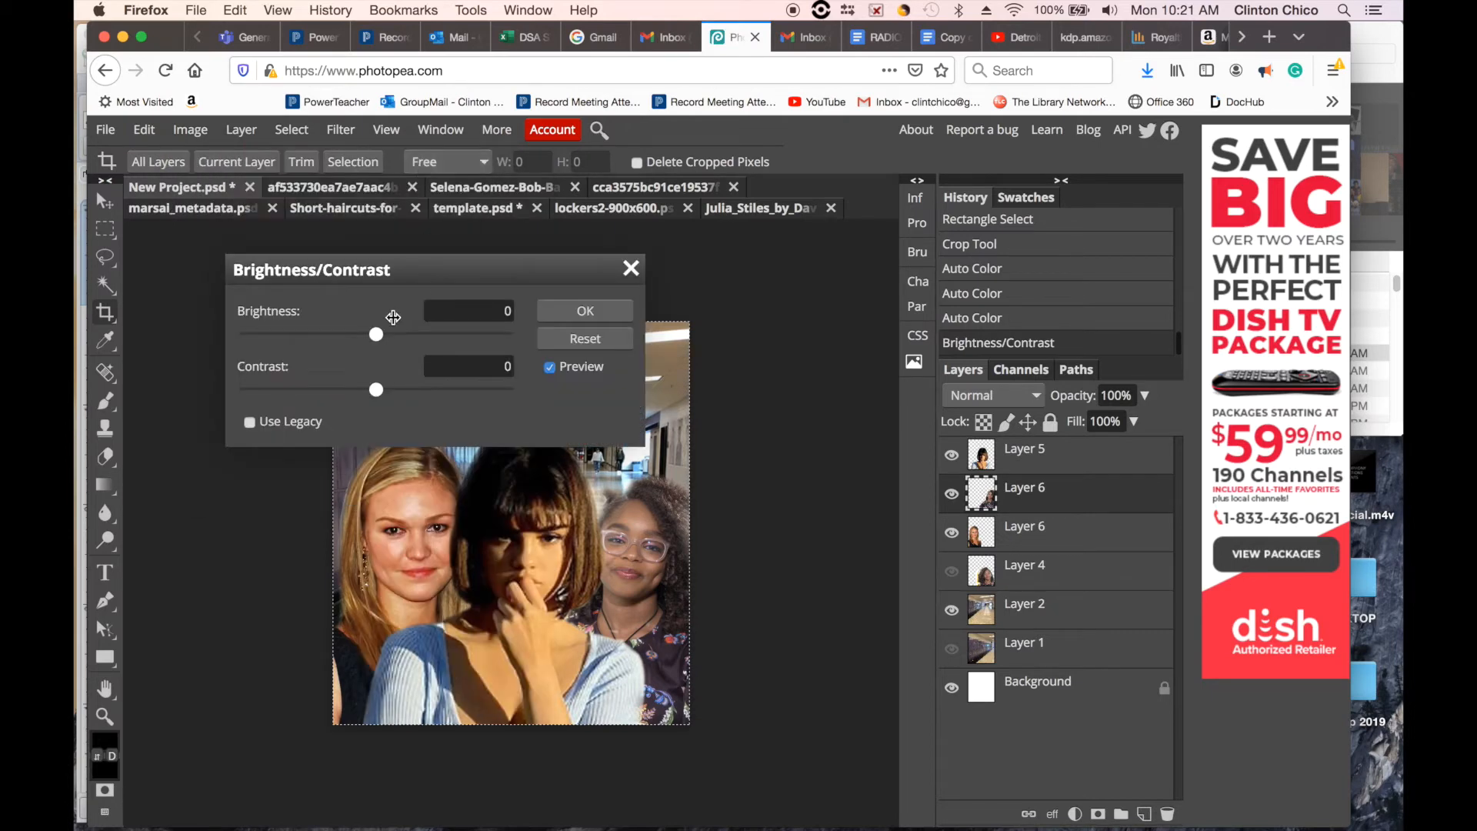
{"action": "left_click_drag", "start_coordinate": [377, 336], "coordinate": [364, 338]}
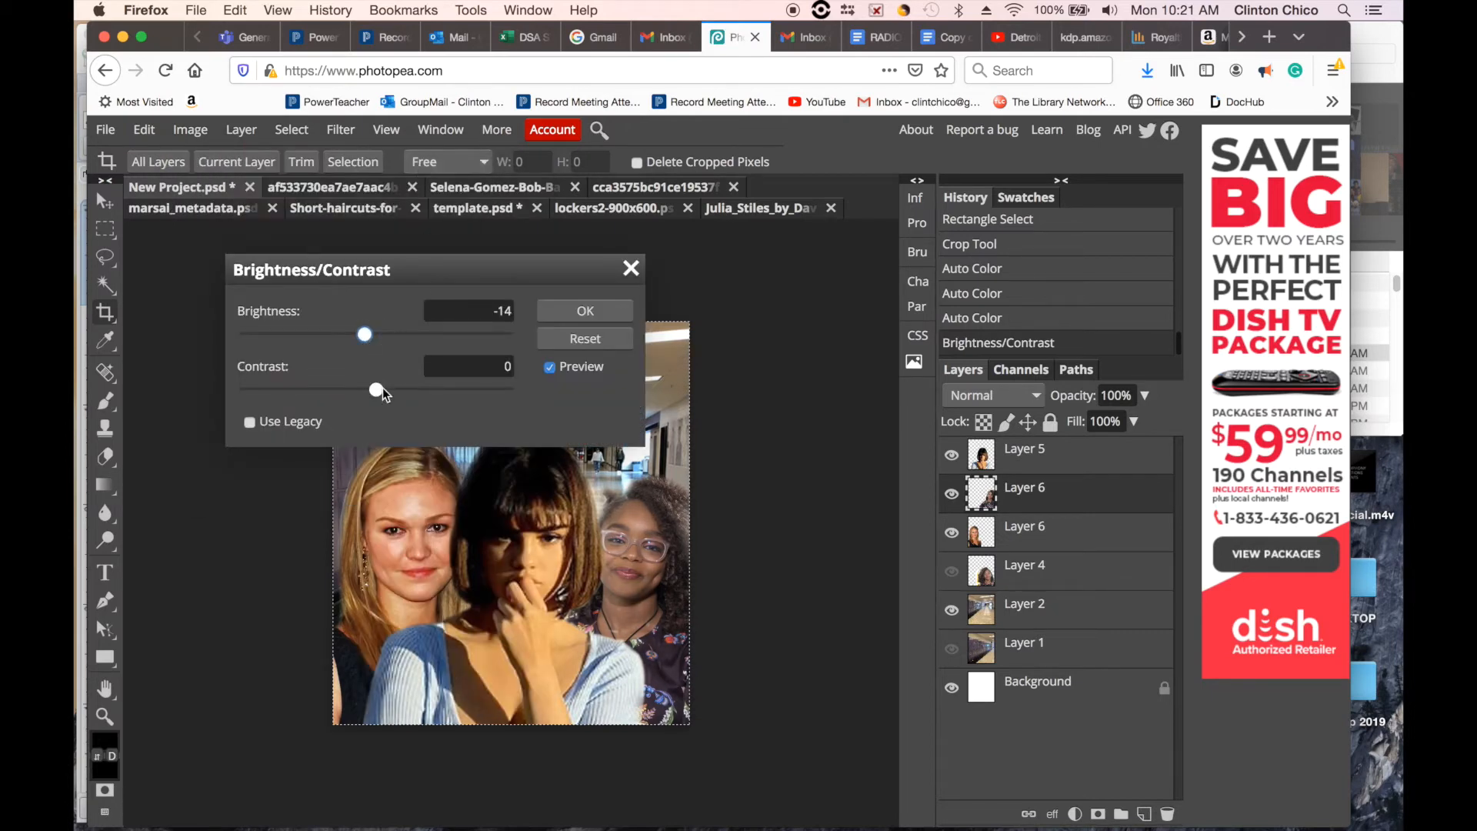
{"action": "left_click_drag", "start_coordinate": [398, 391], "coordinate": [424, 390]}
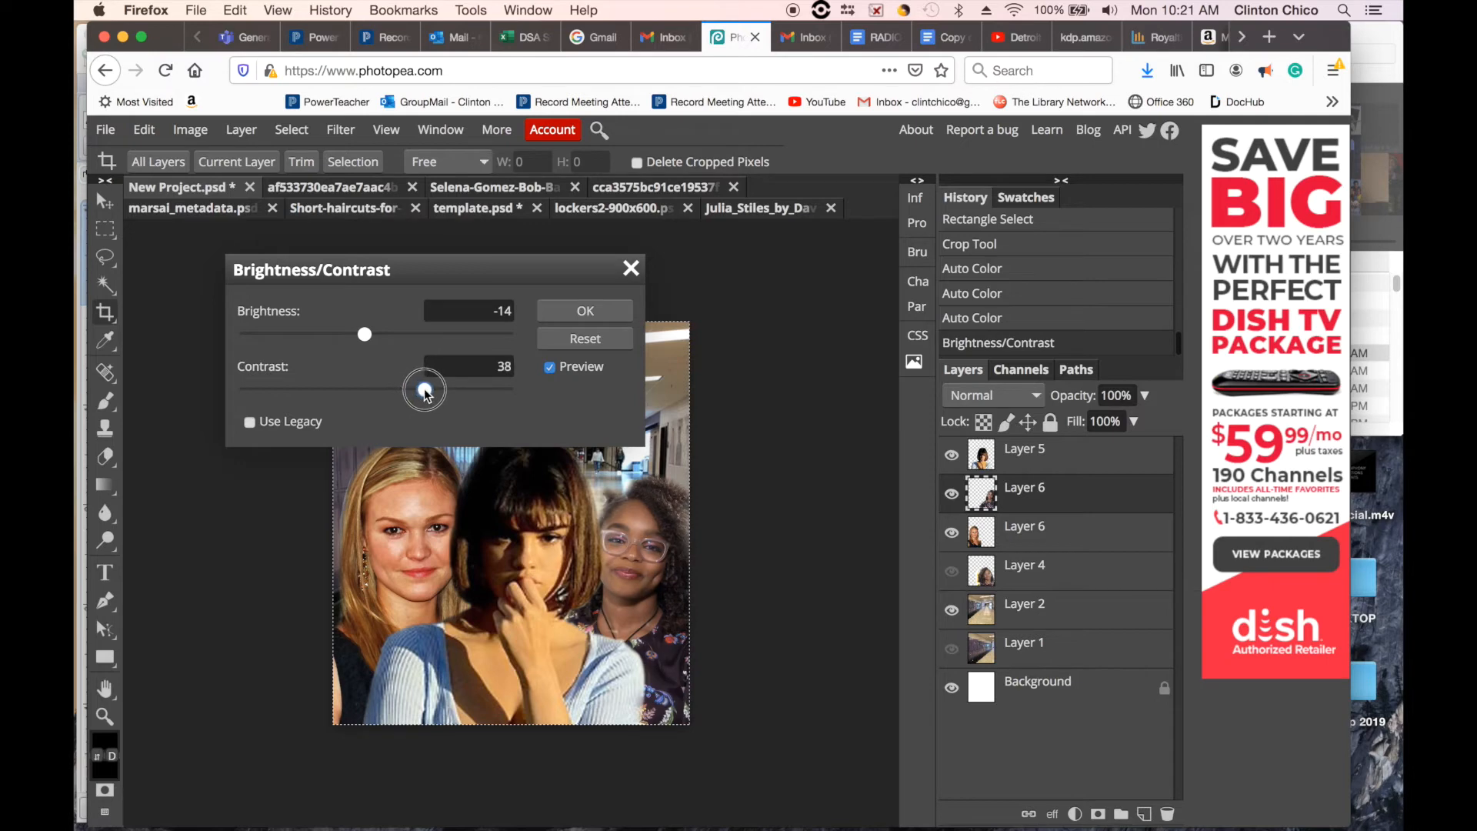
{"action": "left_click", "coordinate": [575, 312]}
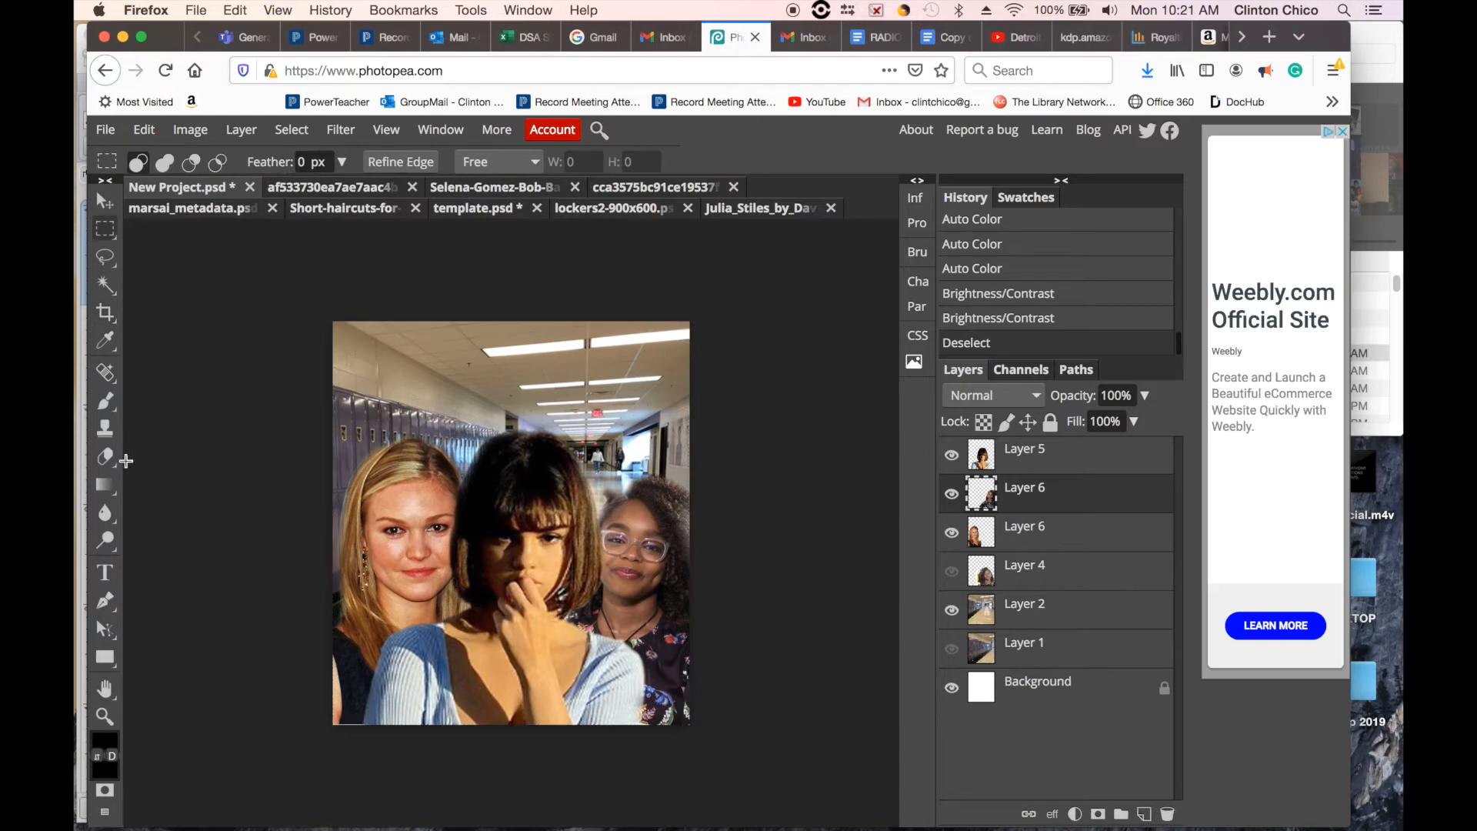
- Add the title text "My Name is Marcia" over the hallway ceiling near the top of the poster
{"action": "left_click", "coordinate": [107, 573]}
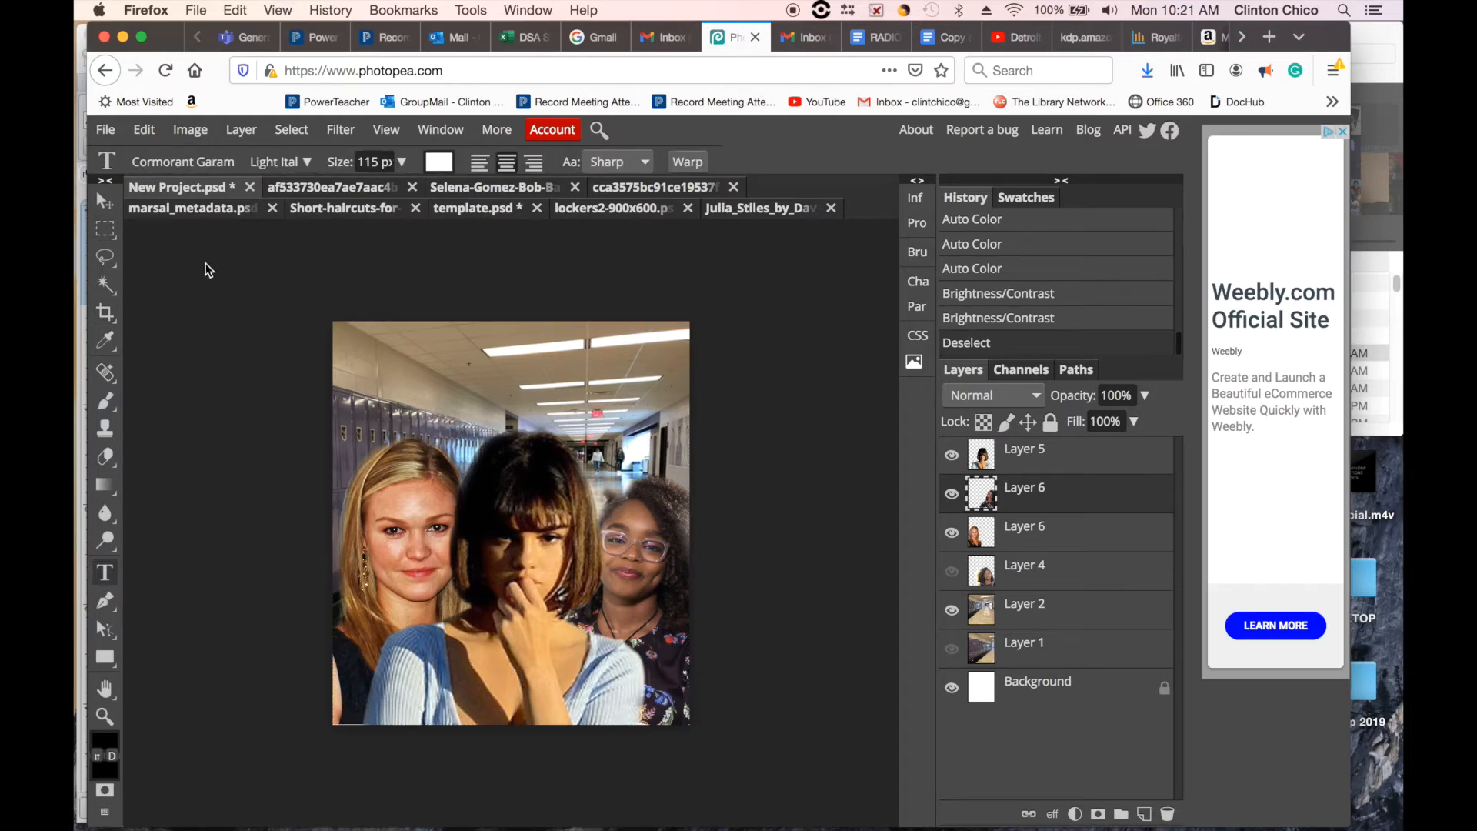
{"action": "left_click", "coordinate": [493, 365]}
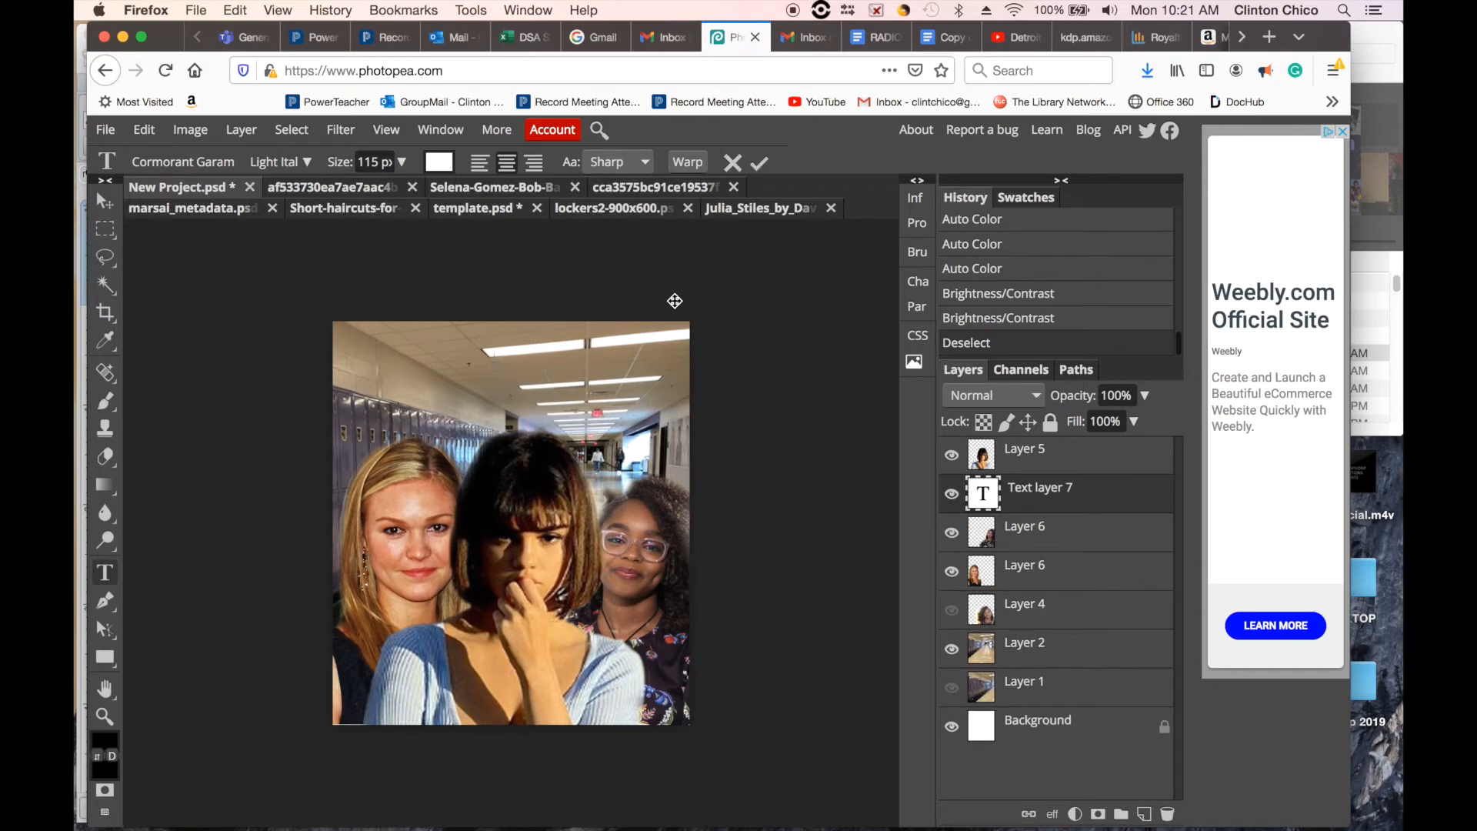
{"action": "type", "text": "My Name is Marcia"}
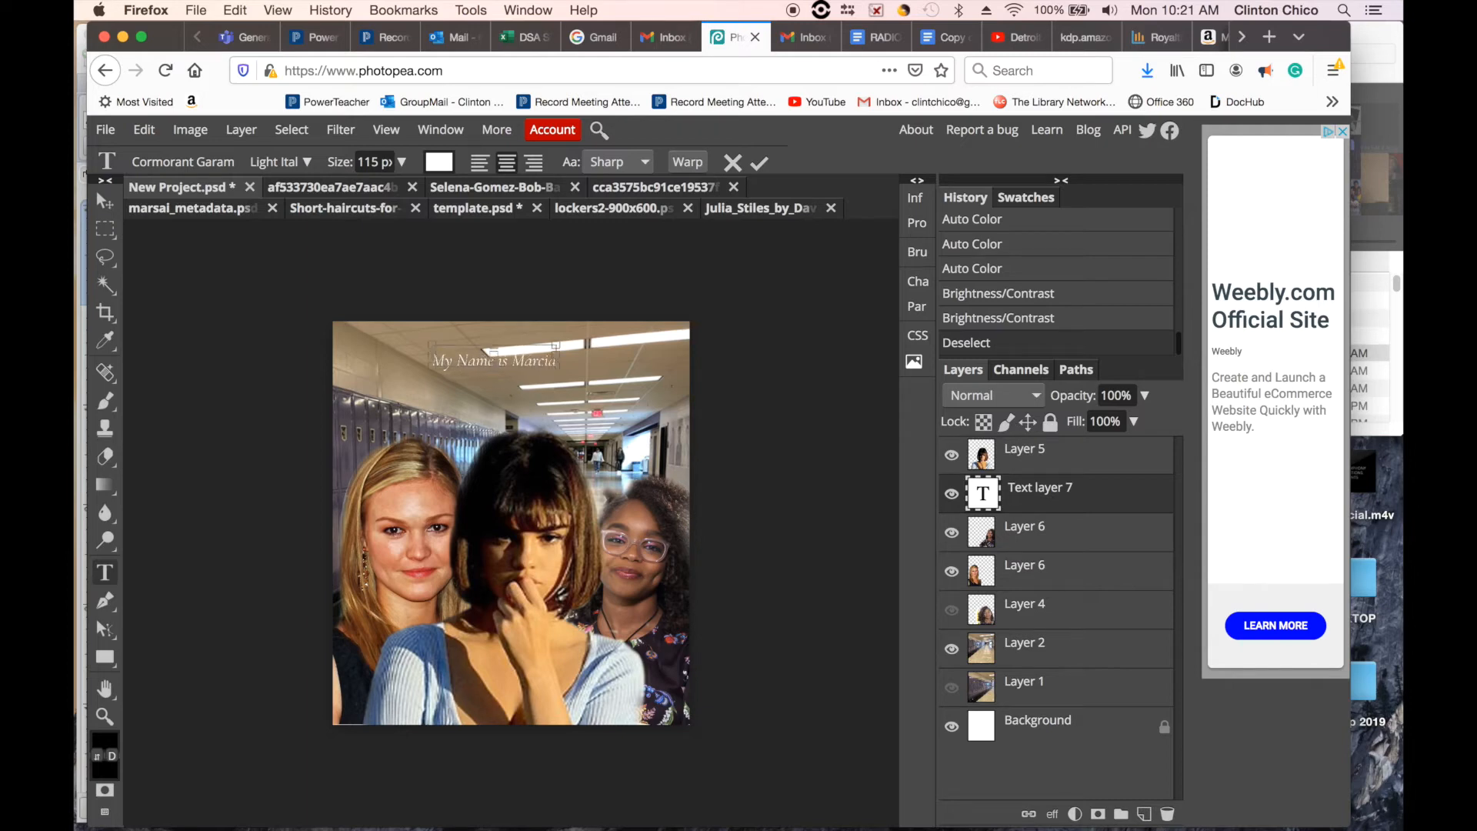
- Change the font of the whole title text to Desyrel
{"action": "key", "text": "super+a"}
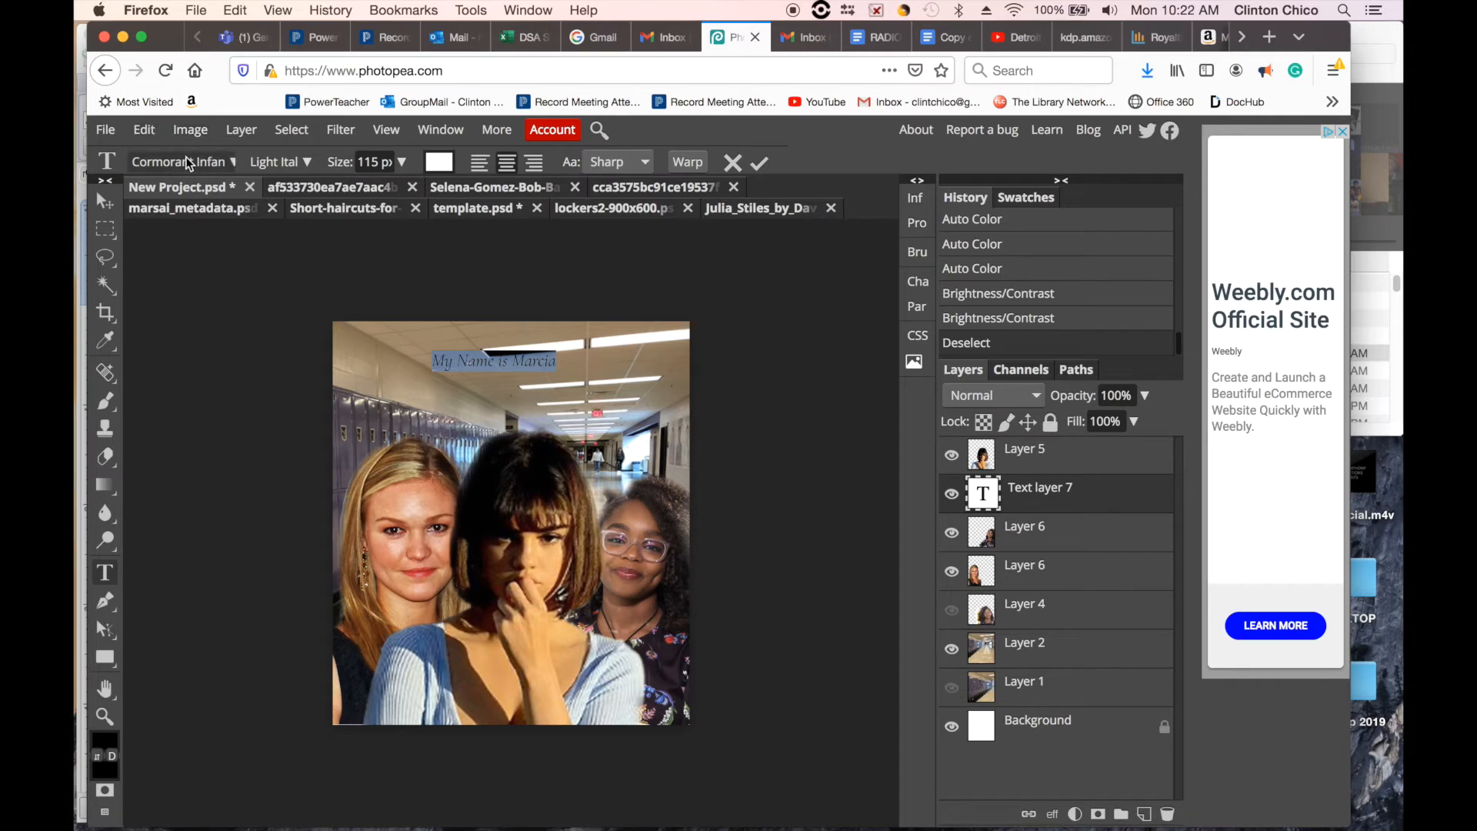
{"action": "left_click", "coordinate": [186, 159]}
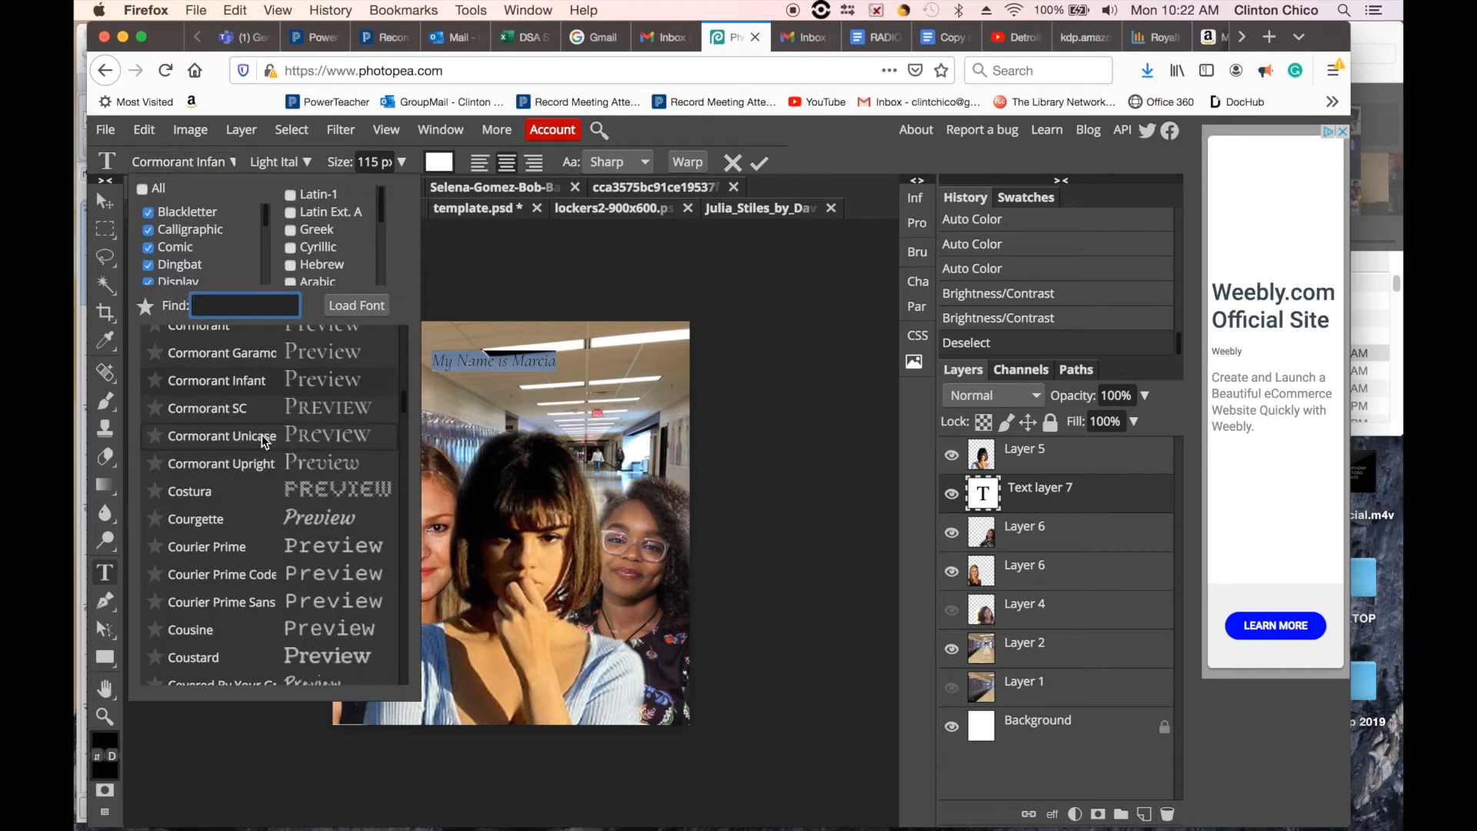
{"action": "scroll", "coordinate": [247, 435], "scroll_direction": "down", "scroll_amount": 5}
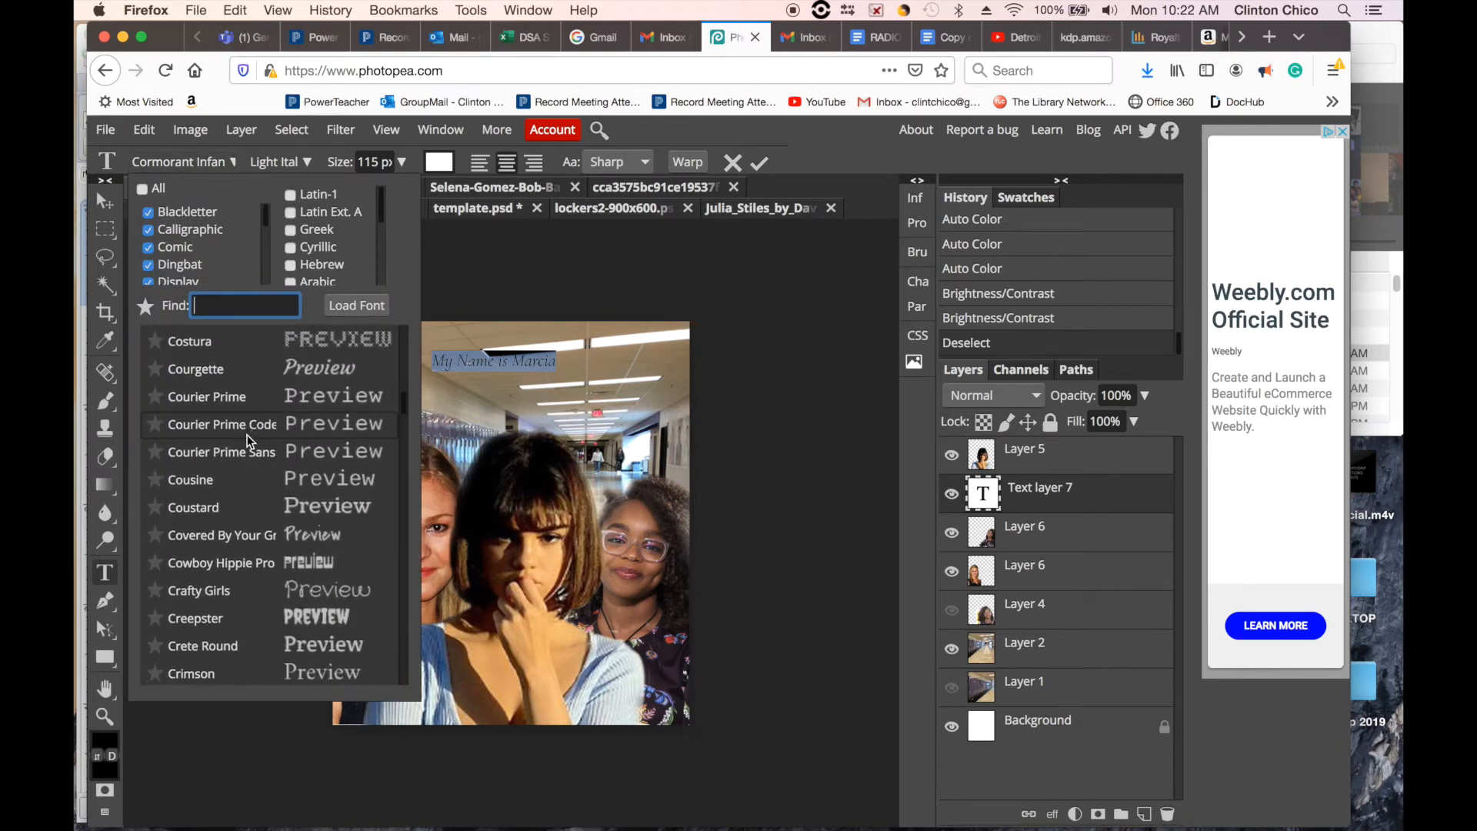
{"action": "scroll", "coordinate": [247, 436], "scroll_direction": "down", "scroll_amount": 3}
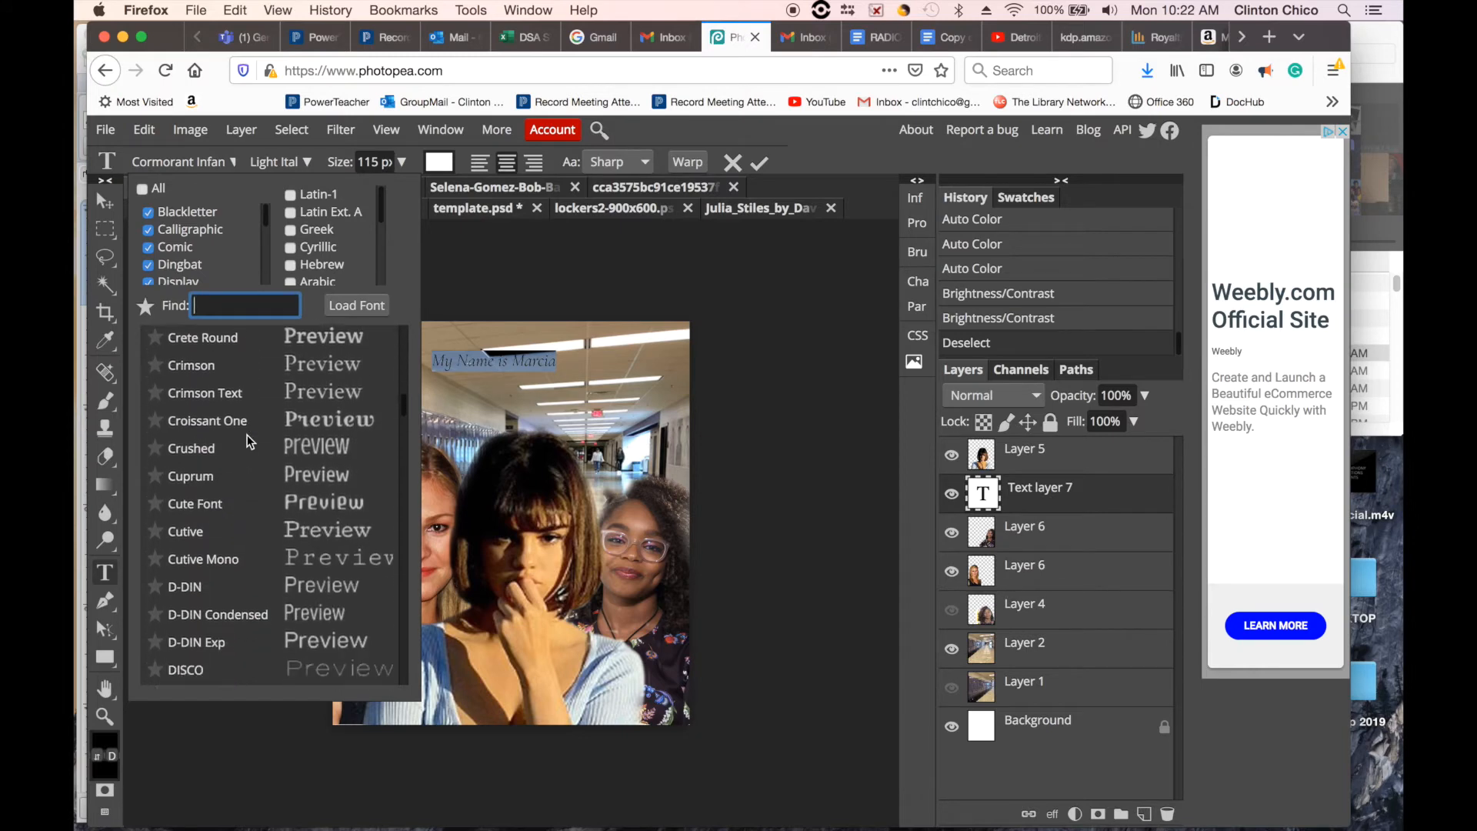
{"action": "scroll", "coordinate": [247, 435], "scroll_direction": "down", "scroll_amount": 4}
{"action": "scroll", "coordinate": [248, 435], "scroll_direction": "up", "scroll_amount": 1}
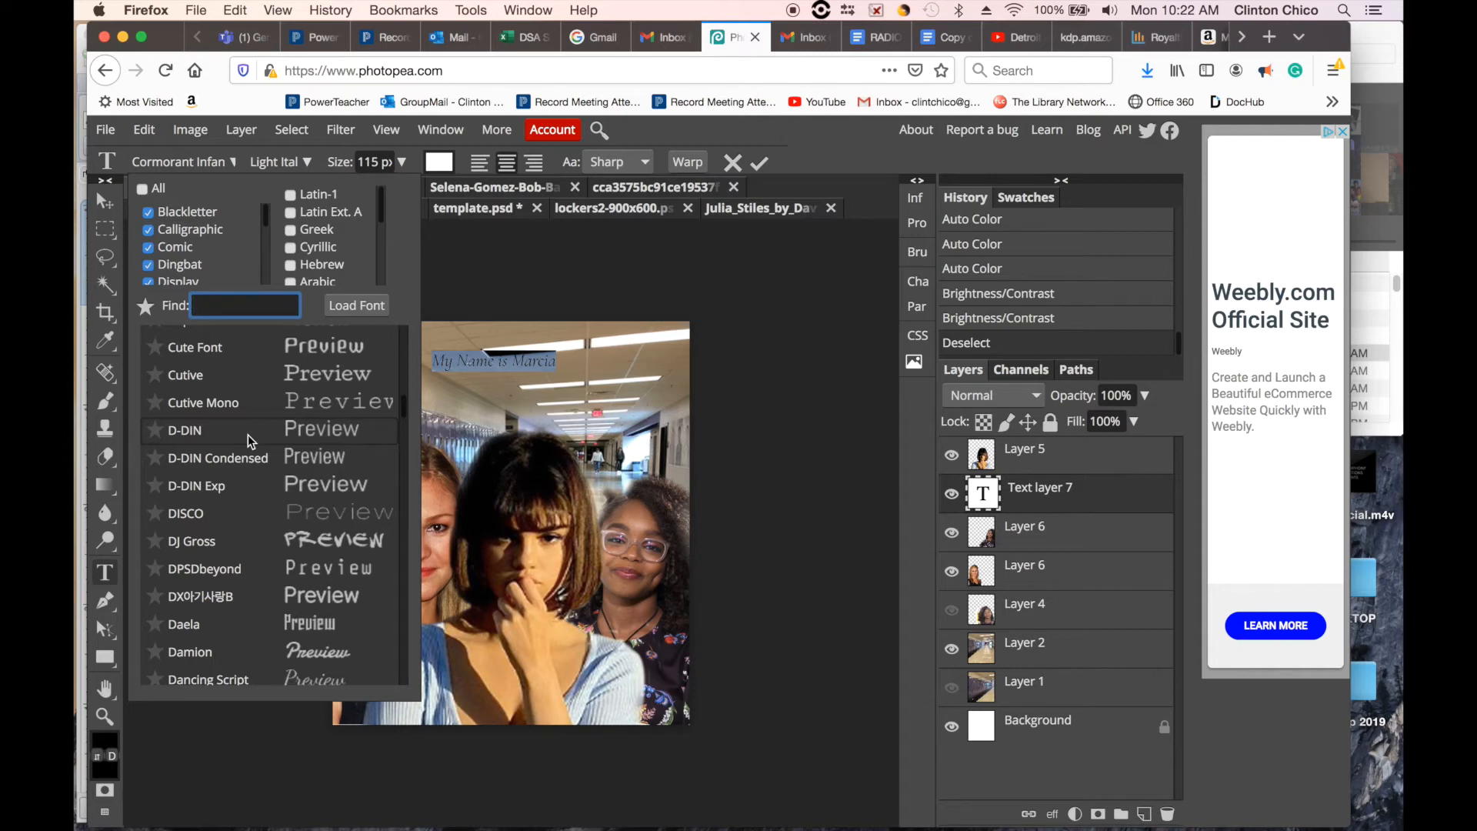
{"action": "scroll", "coordinate": [357, 478], "scroll_direction": "down", "scroll_amount": 5}
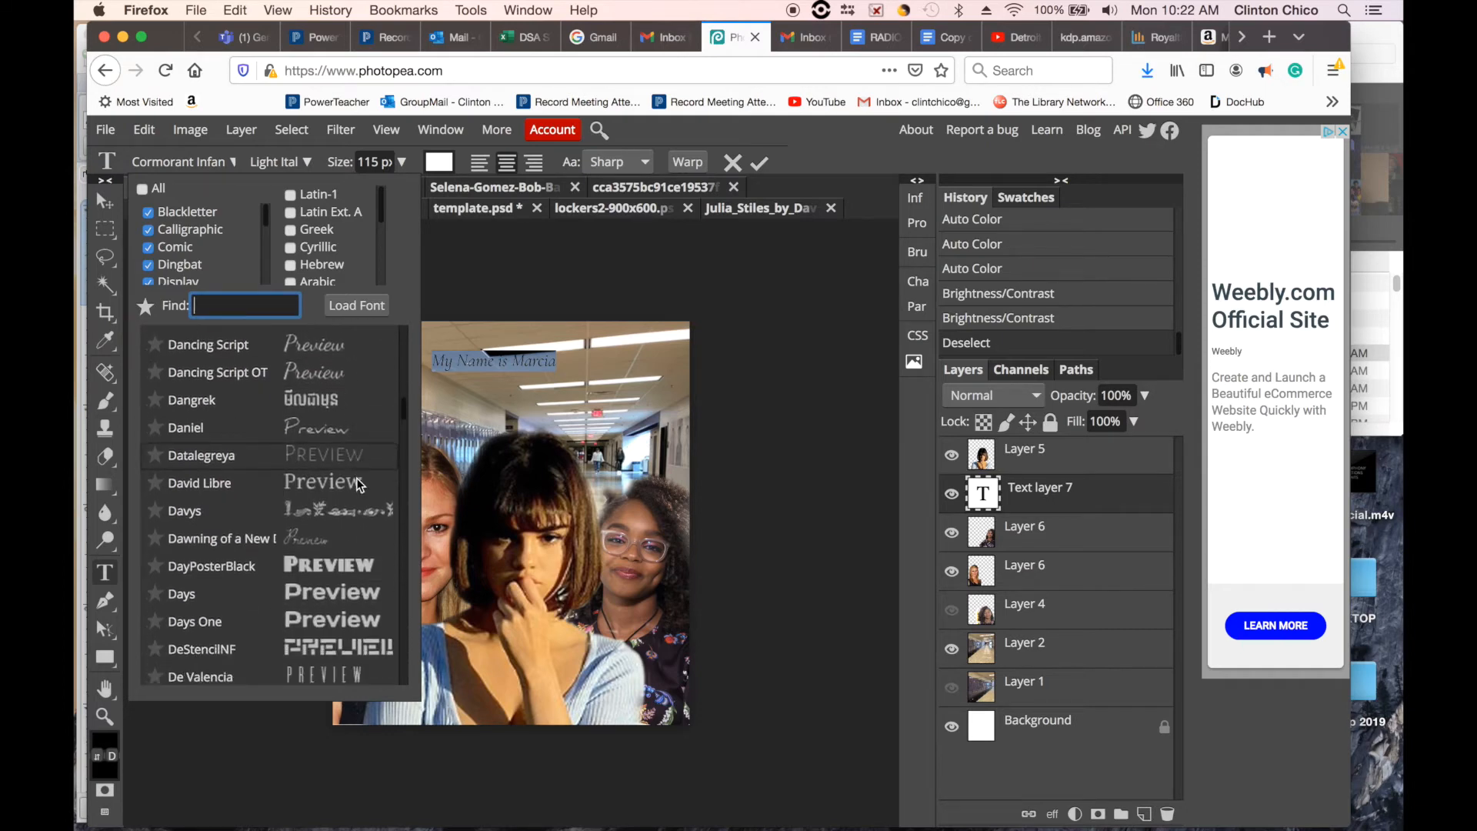
{"action": "scroll", "coordinate": [357, 478], "scroll_direction": "down", "scroll_amount": 6}
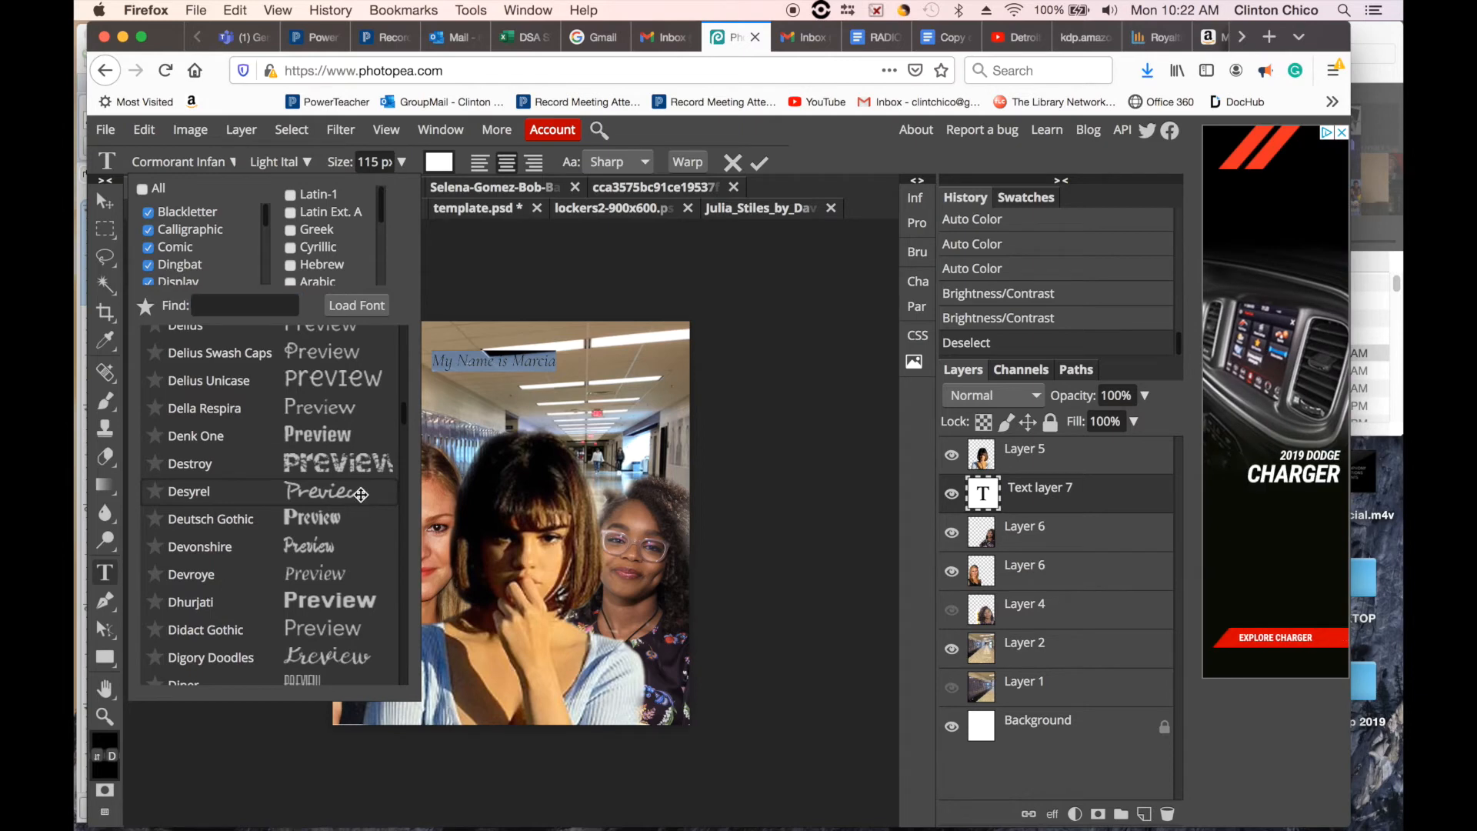
{"action": "left_click", "coordinate": [360, 495]}
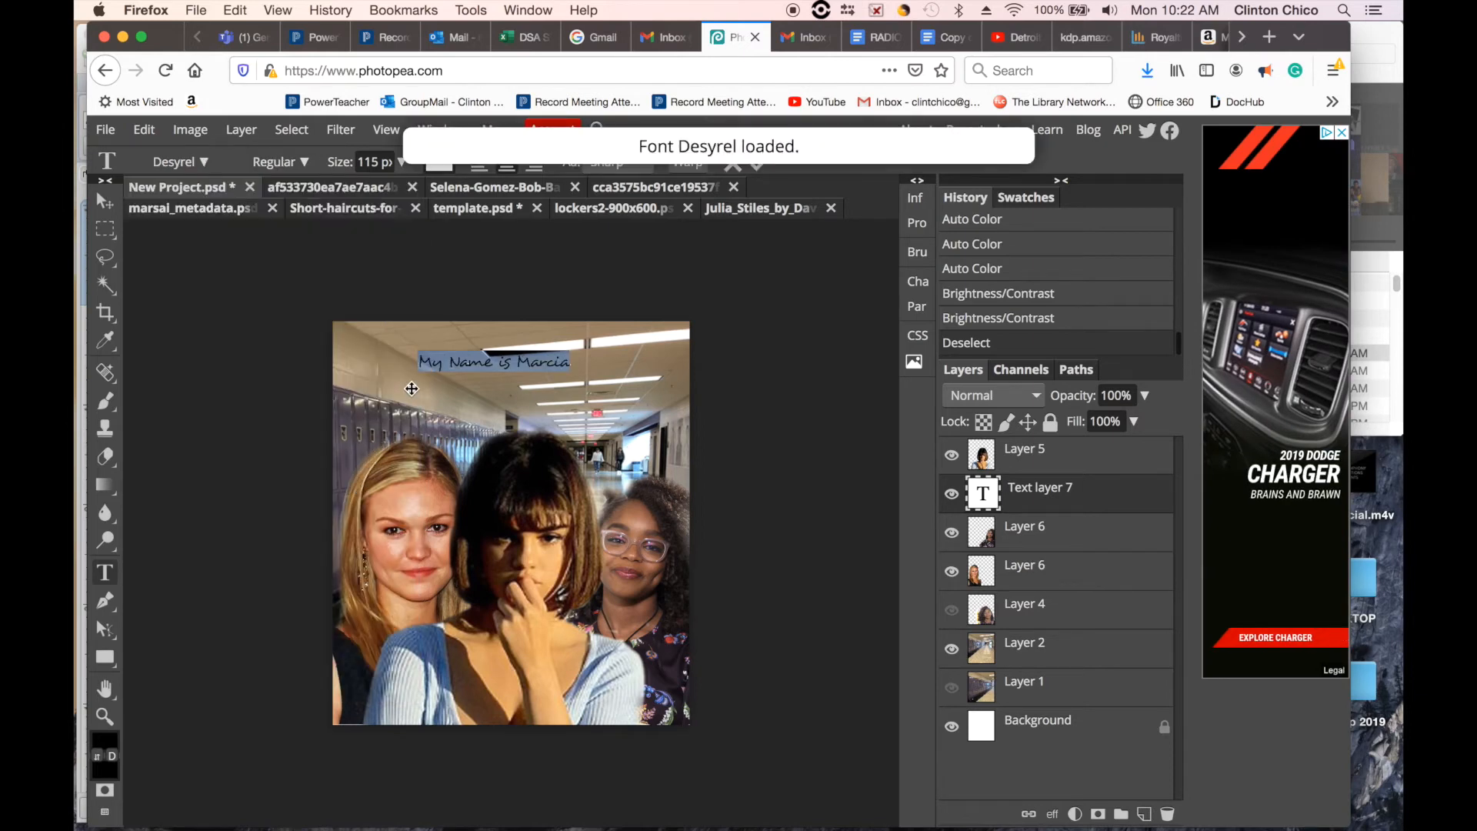
- Try title text sizes of 150, 400, 300 and again 150 px
{"action": "left_click", "coordinate": [401, 163]}
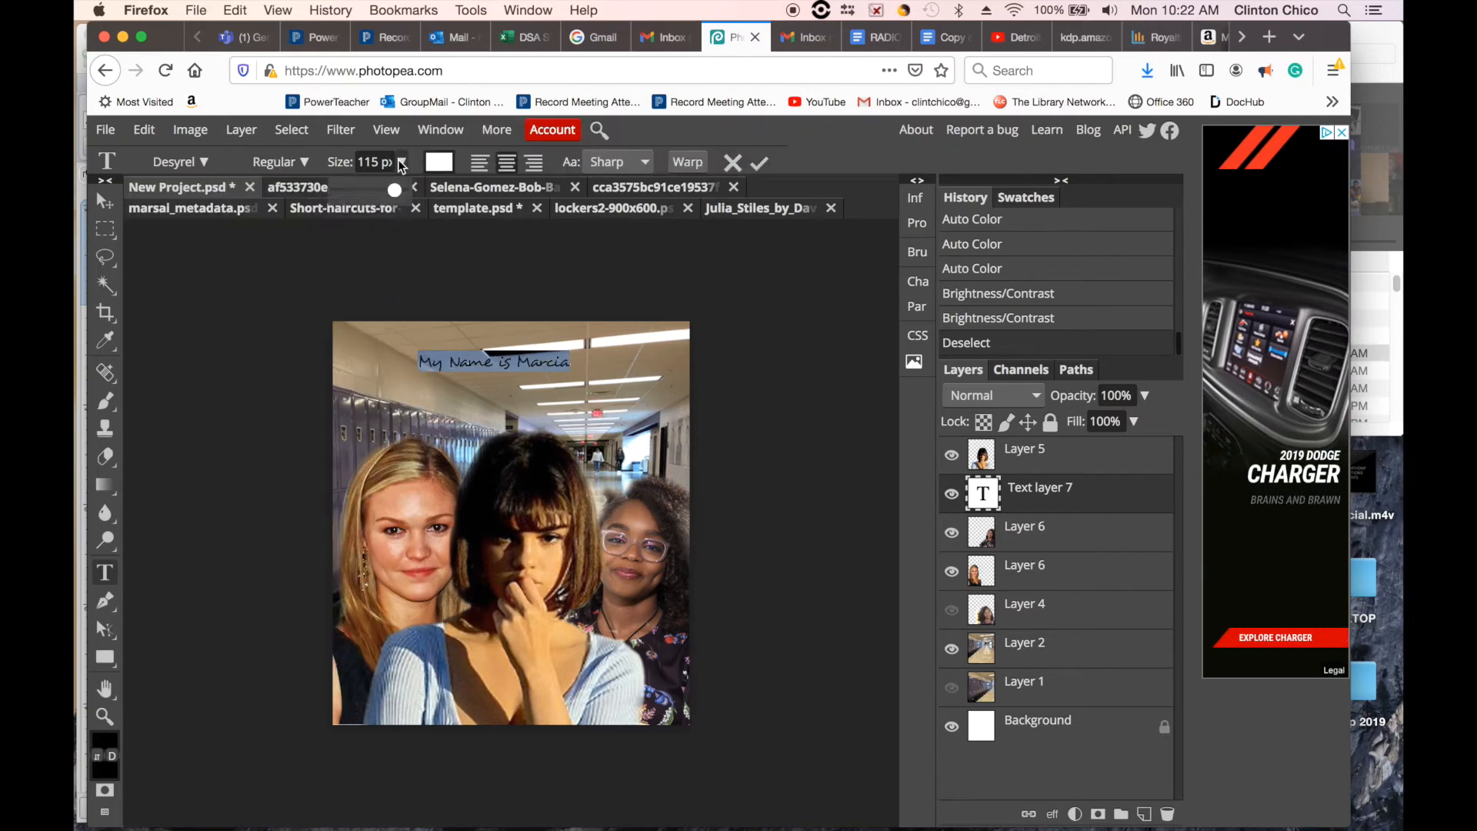
{"action": "mouse_move", "coordinate": [397, 189]}
{"action": "left_mouse_down"}
{"action": "mouse_move", "coordinate": [415, 192]}
{"action": "mouse_move", "coordinate": [391, 172]}
{"action": "left_mouse_up"}
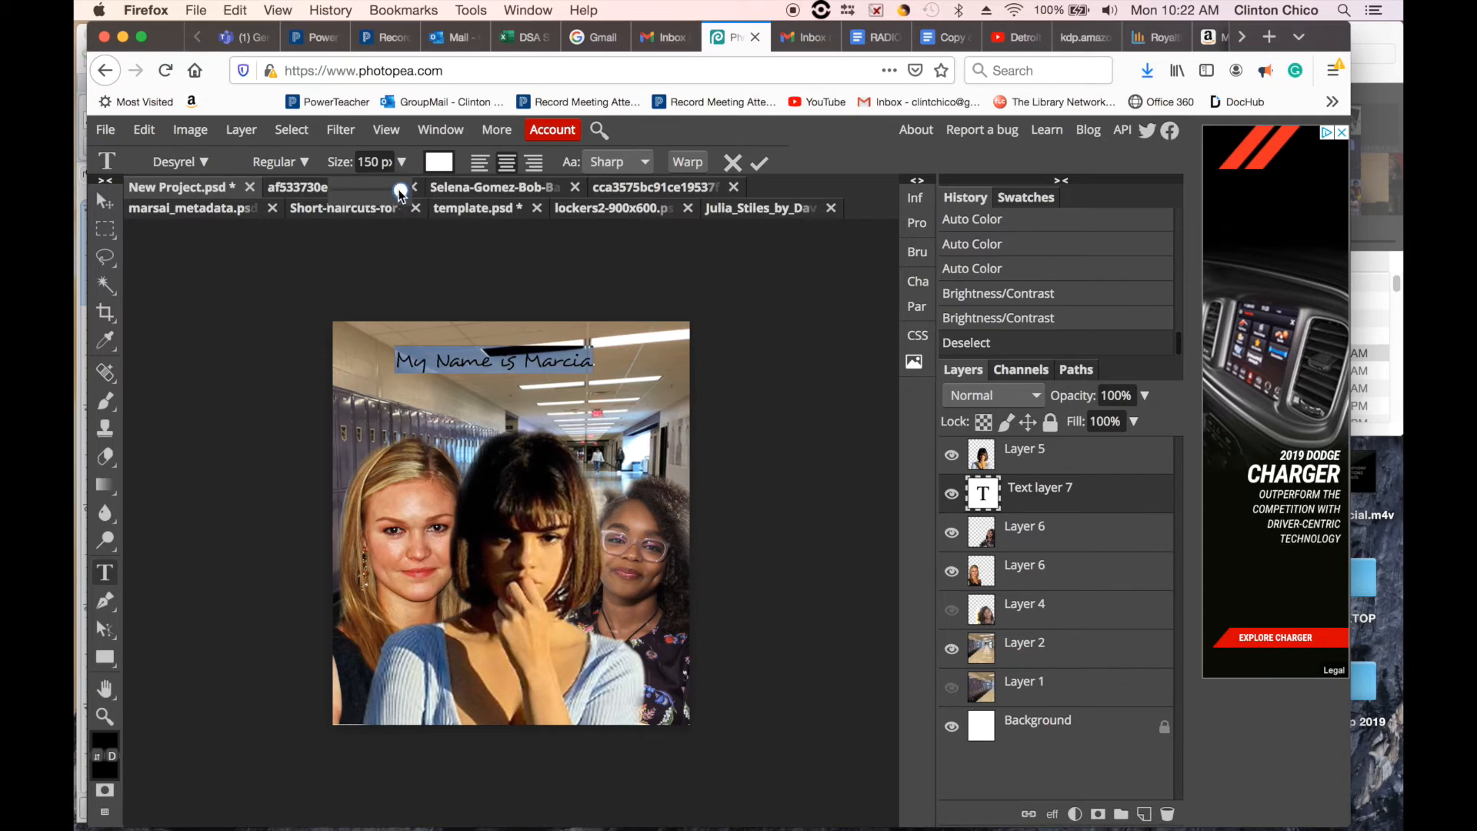
{"action": "left_click", "coordinate": [377, 162]}
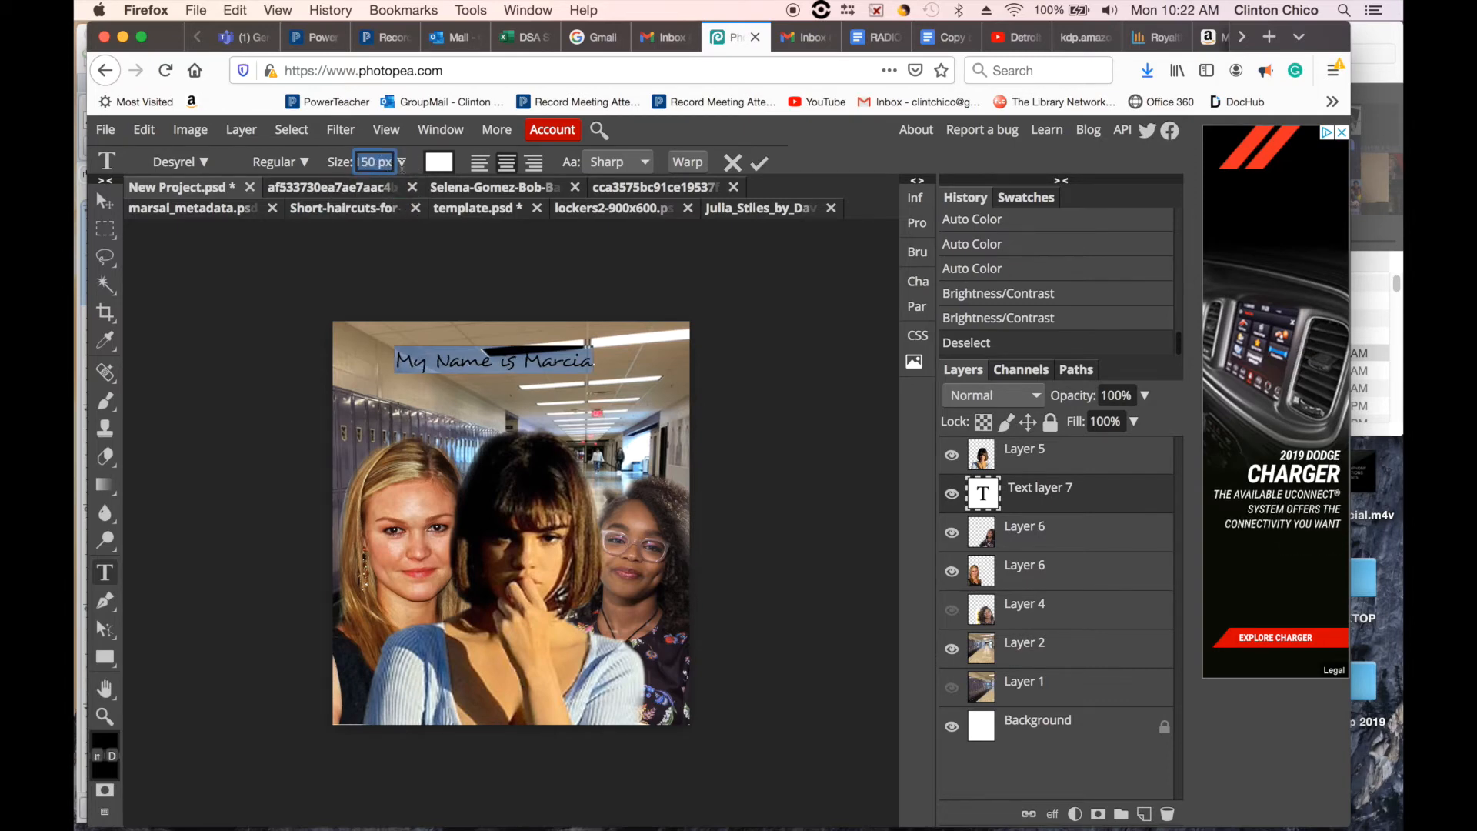
{"action": "type", "text": "400"}
{"action": "key", "text": "Return"}
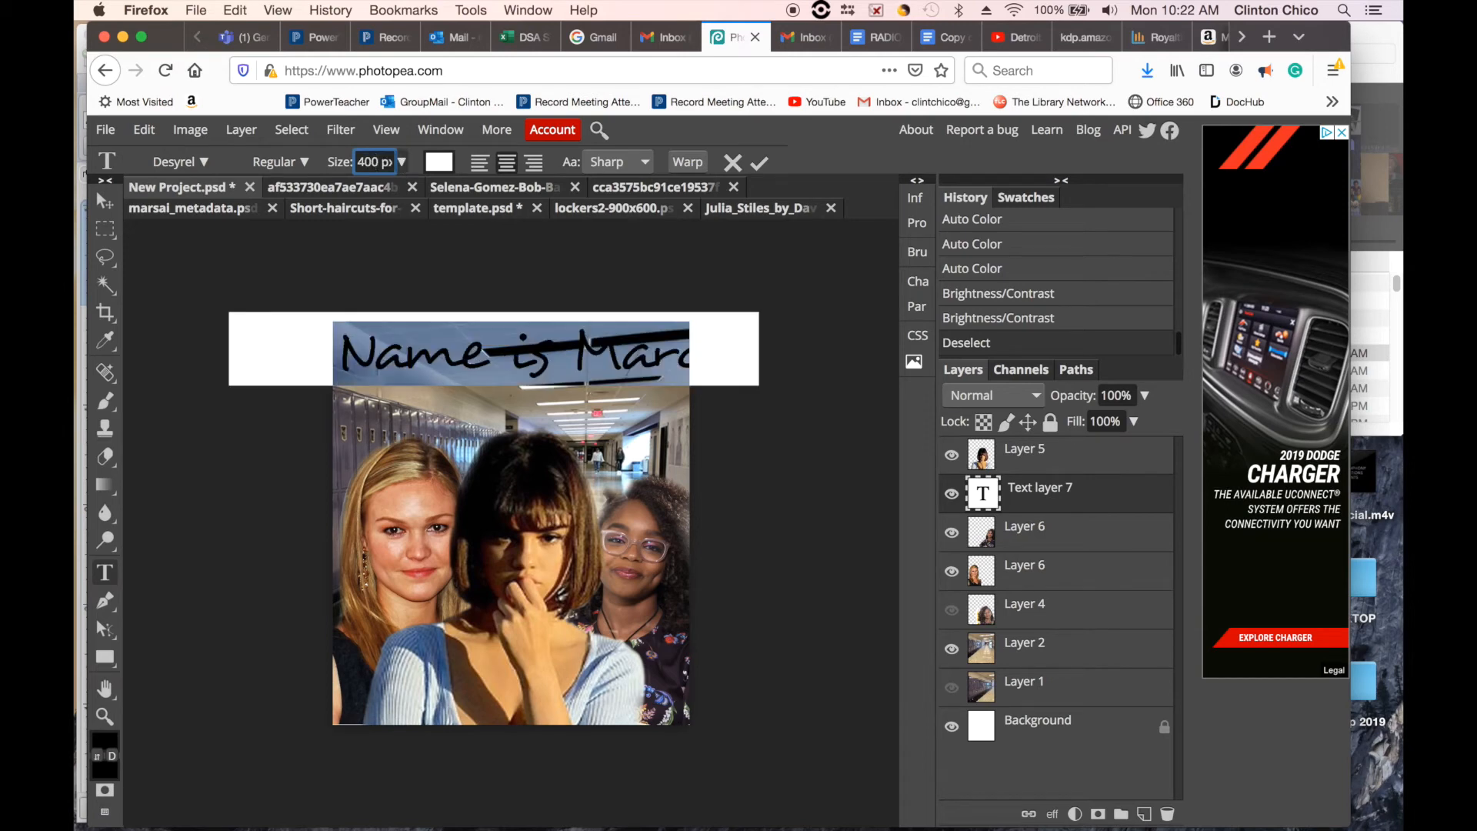
{"action": "left_click_drag", "start_coordinate": [358, 161], "coordinate": [399, 163]}
{"action": "type", "text": "300"}
{"action": "key", "text": "Return"}
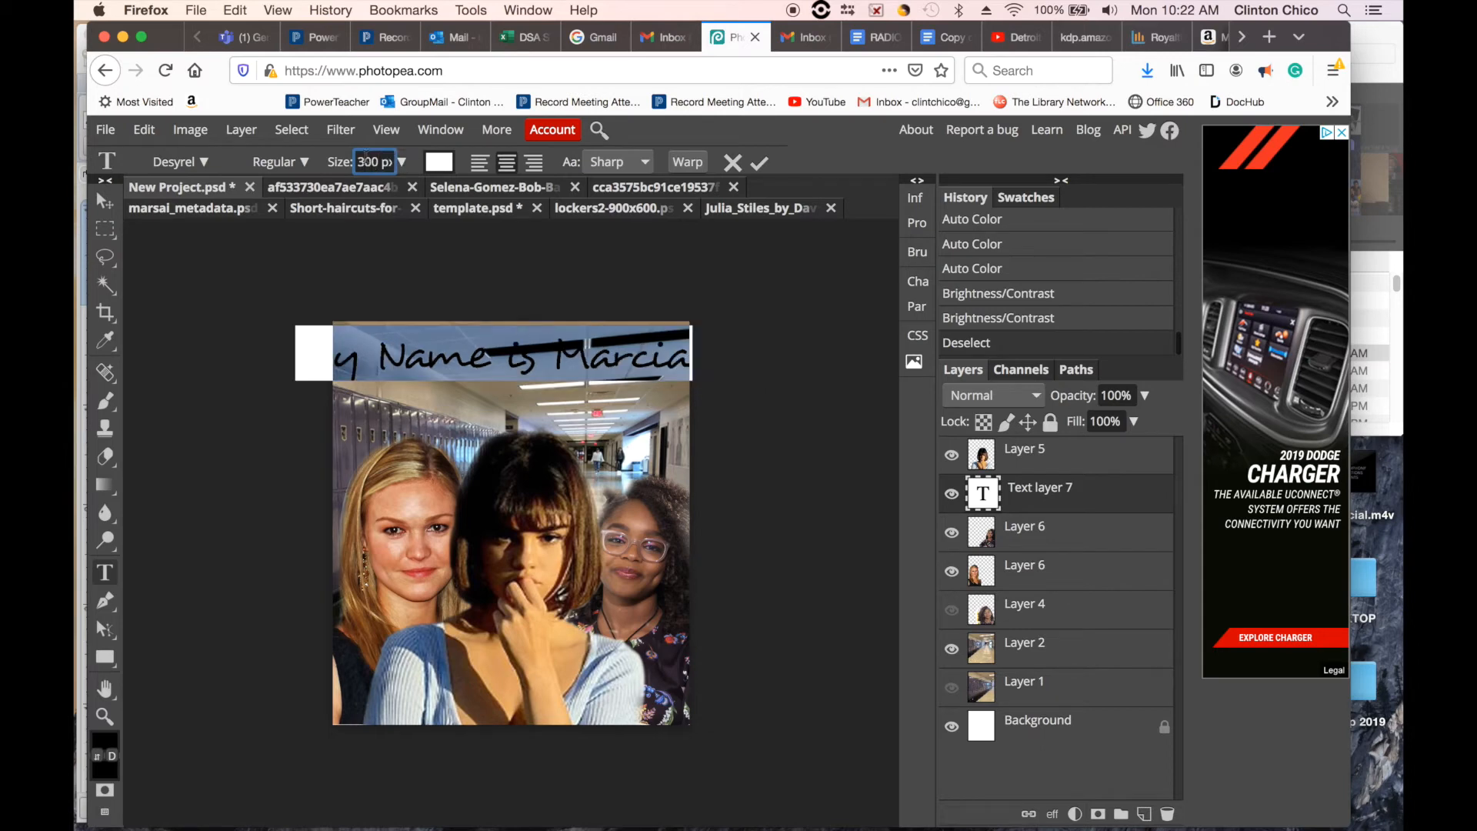
{"action": "left_click_drag", "start_coordinate": [366, 157], "coordinate": [399, 163]}
{"action": "type", "text": "150"}
{"action": "key", "text": "Return"}
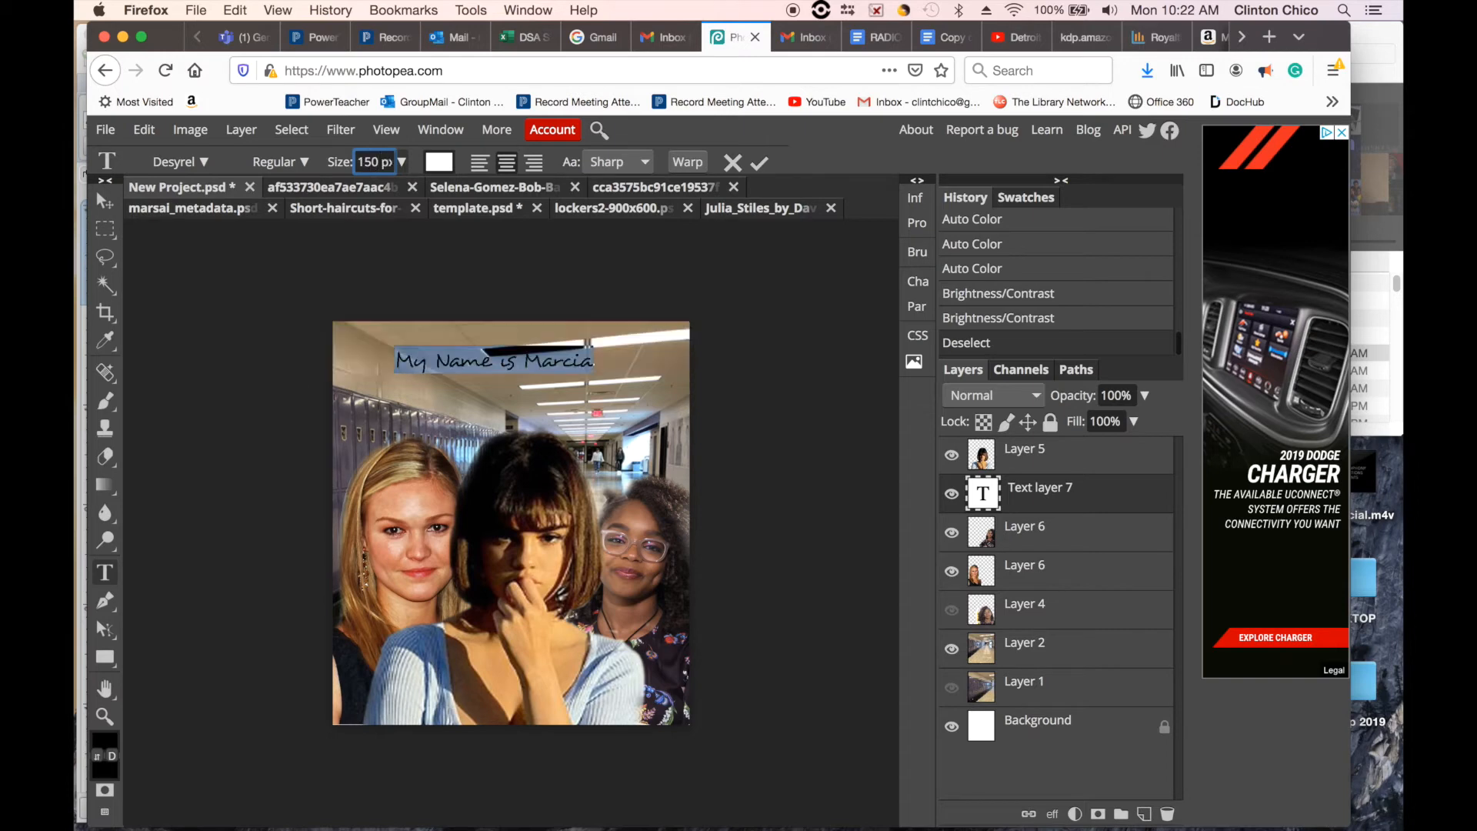
- Set the title's text size to 200 px and move it down to just above the portraits' heads
{"action": "left_click_drag", "start_coordinate": [357, 162], "coordinate": [412, 163]}
{"action": "type", "text": "200"}
{"action": "key", "text": "Return"}
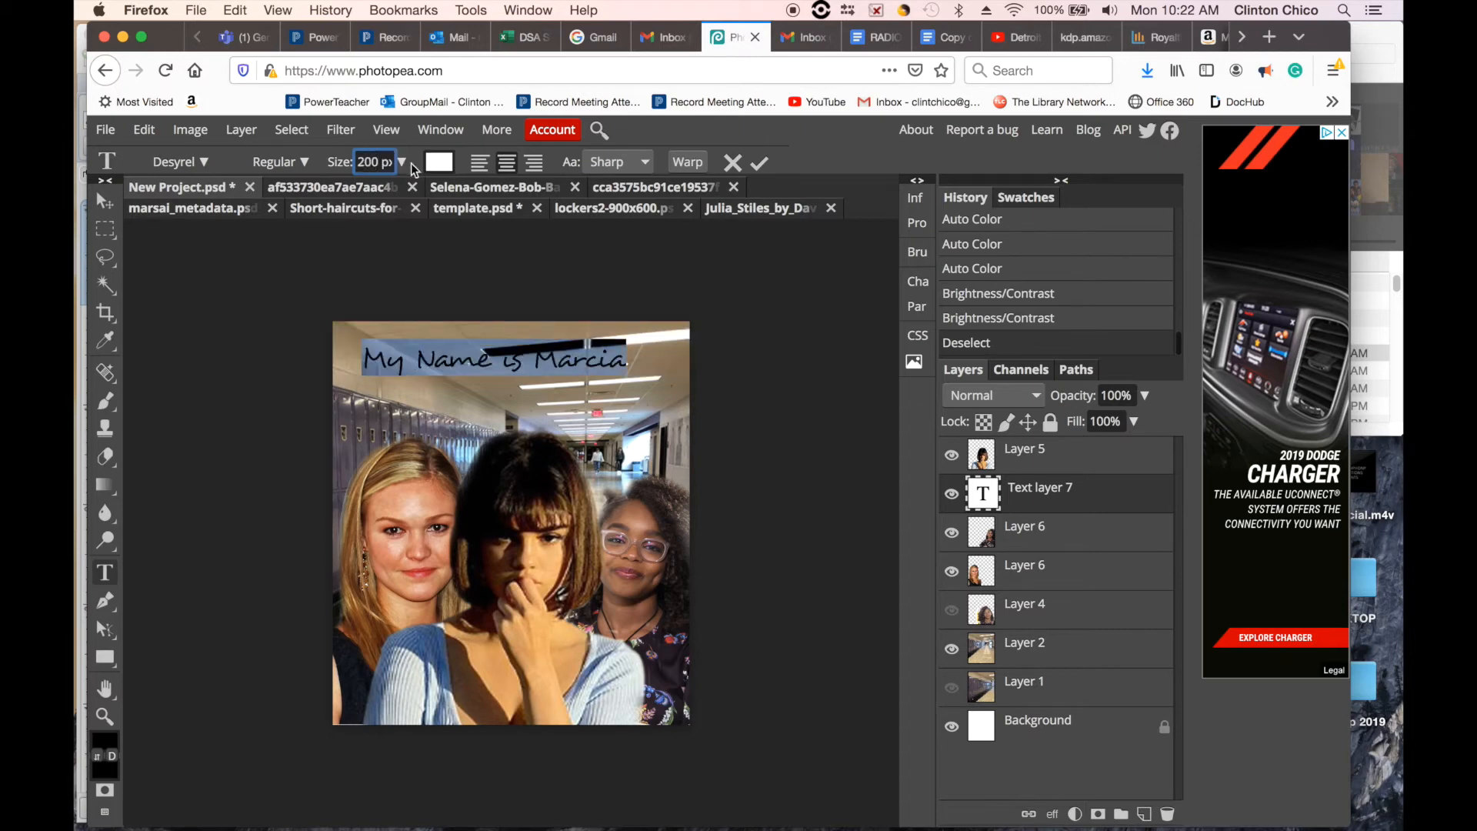
{"action": "left_click", "coordinate": [106, 201]}
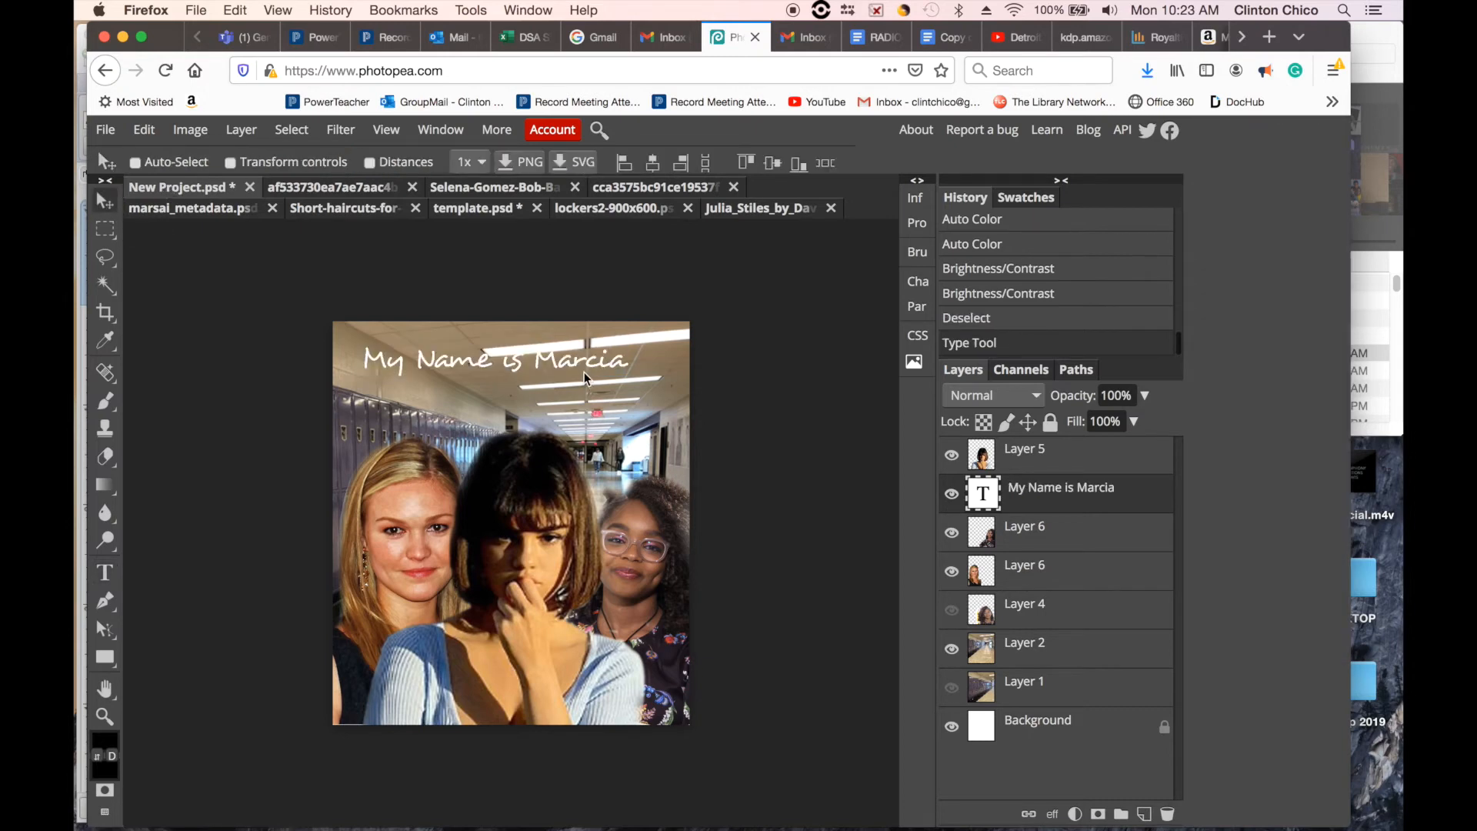
{"action": "left_click_drag", "start_coordinate": [581, 371], "coordinate": [601, 405]}
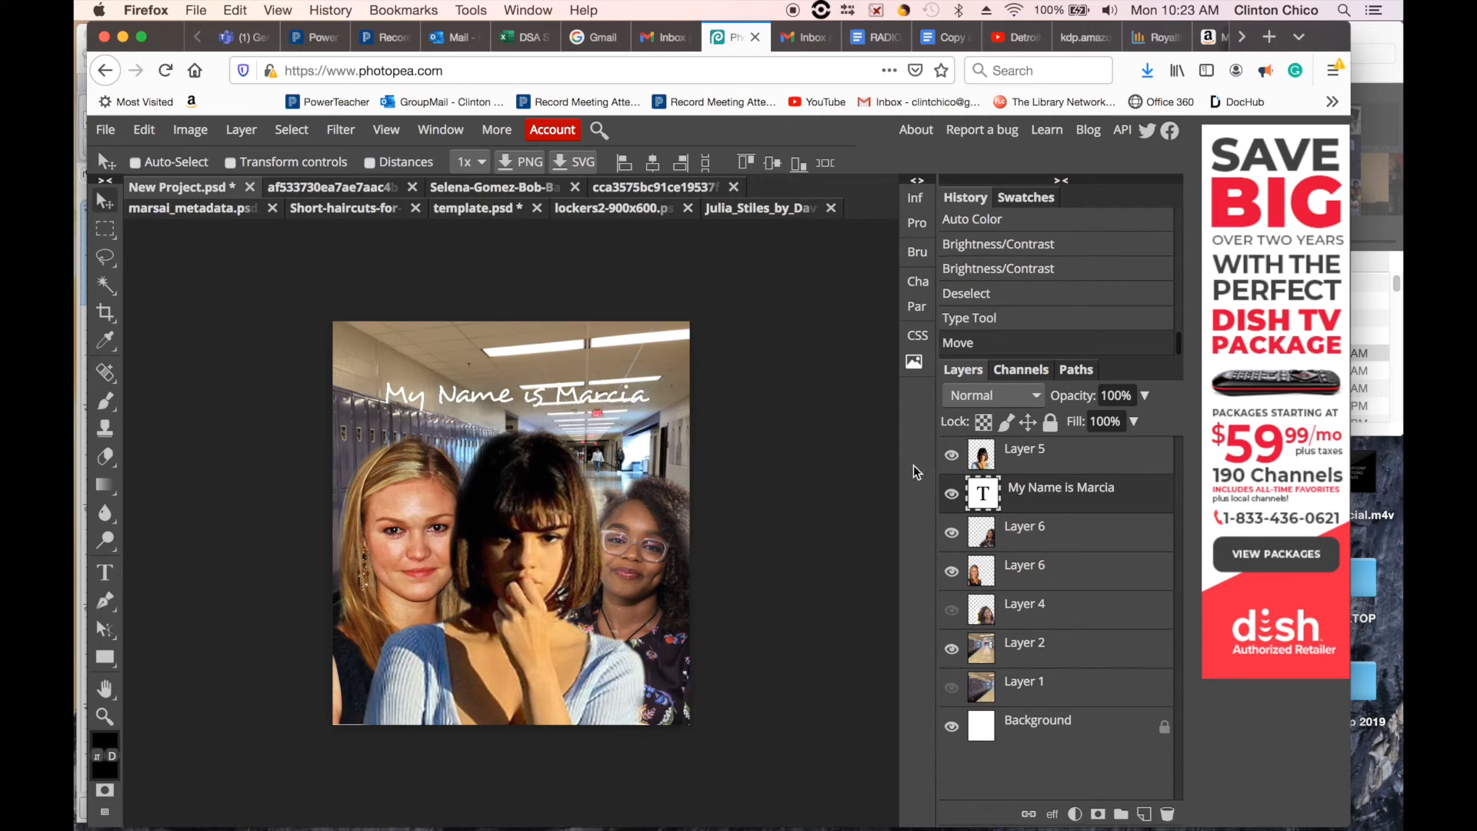
- Change the title text colour to black and nudge the title slightly upward
{"action": "double_click", "coordinate": [982, 494]}
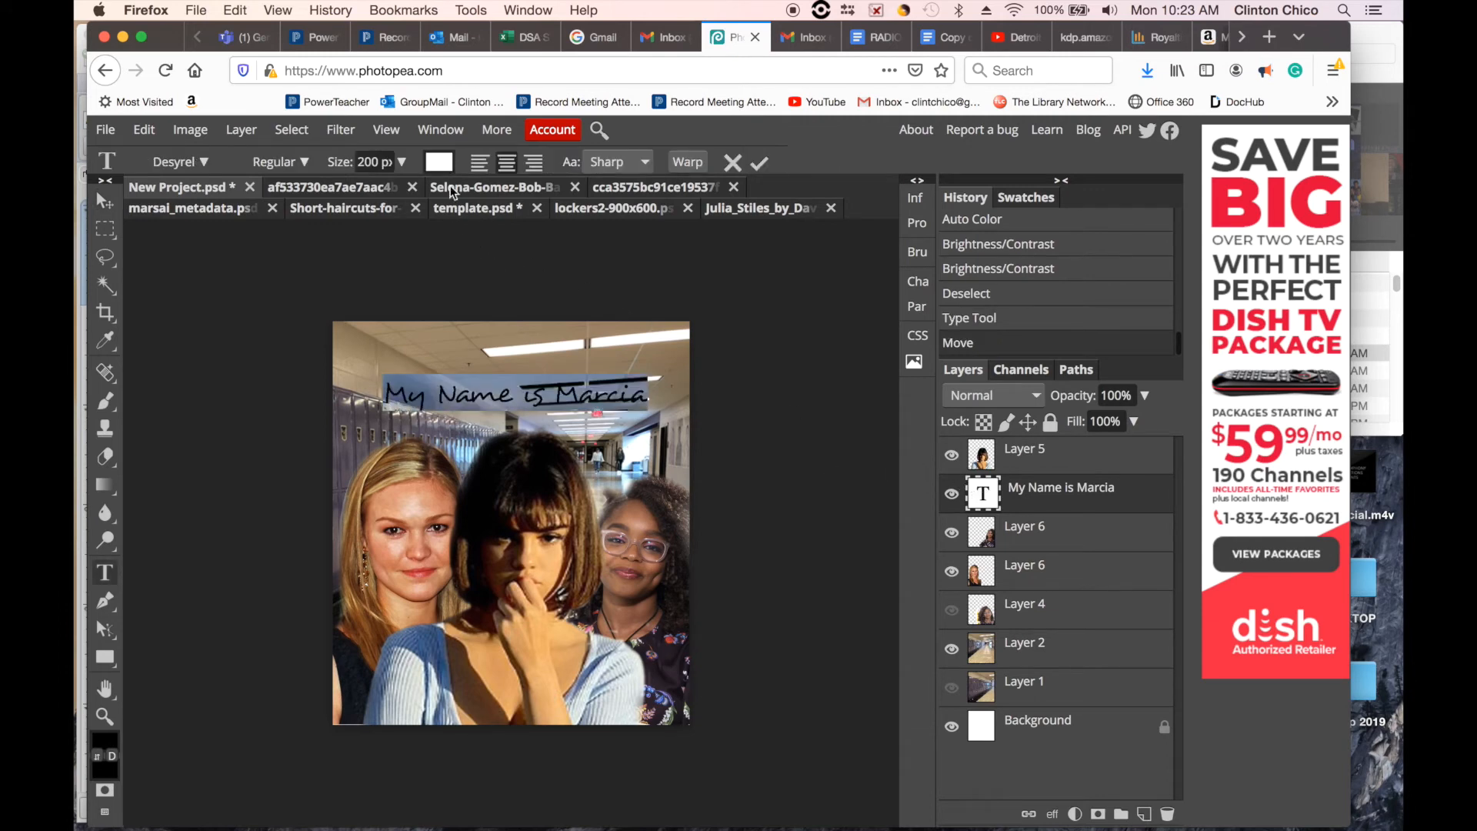
{"action": "left_click", "coordinate": [440, 162]}
{"action": "left_click_drag", "start_coordinate": [442, 367], "coordinate": [221, 544]}
{"action": "left_click", "coordinate": [586, 519]}
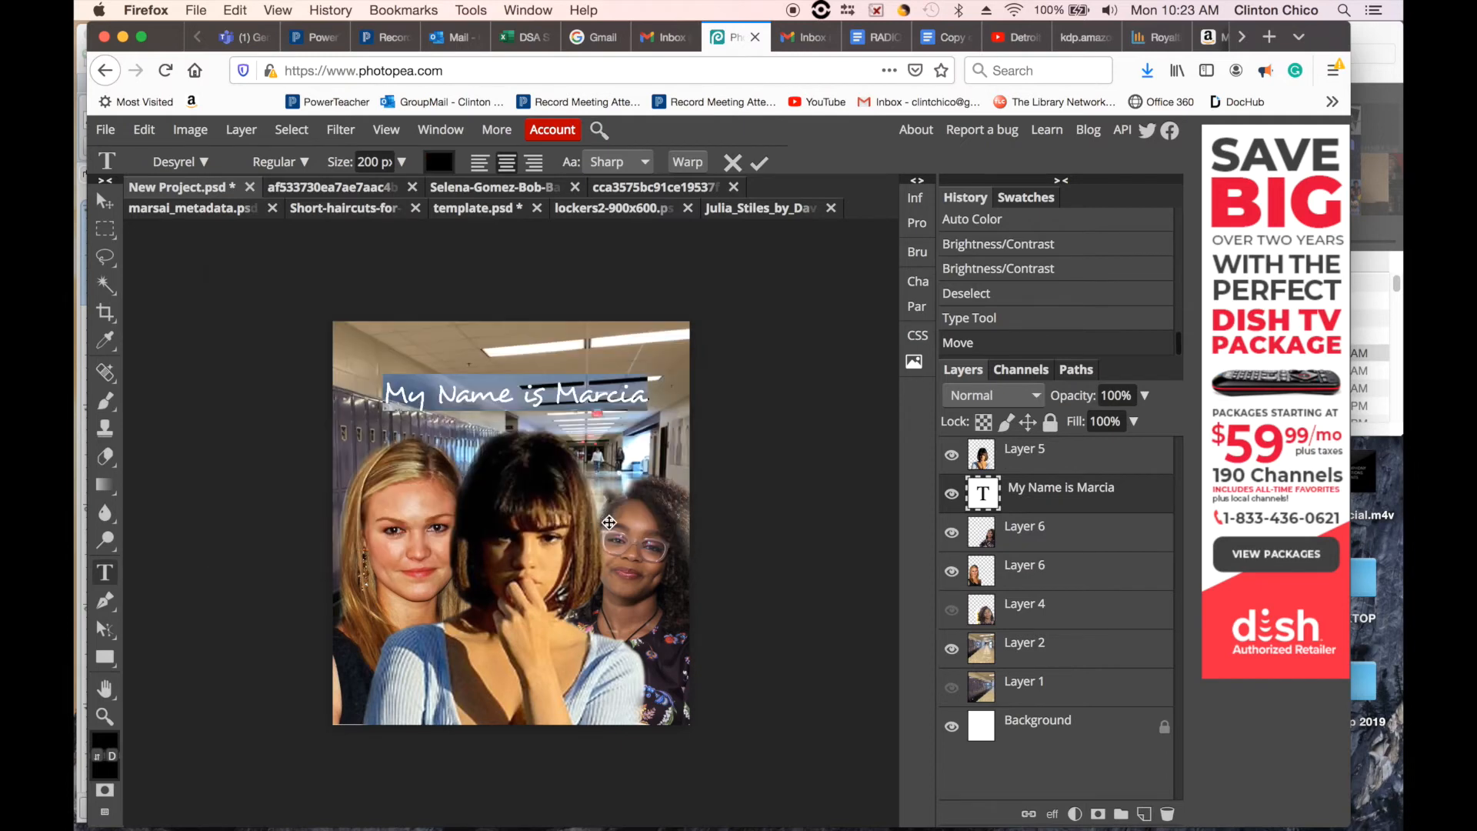
{"action": "left_click", "coordinate": [106, 201]}
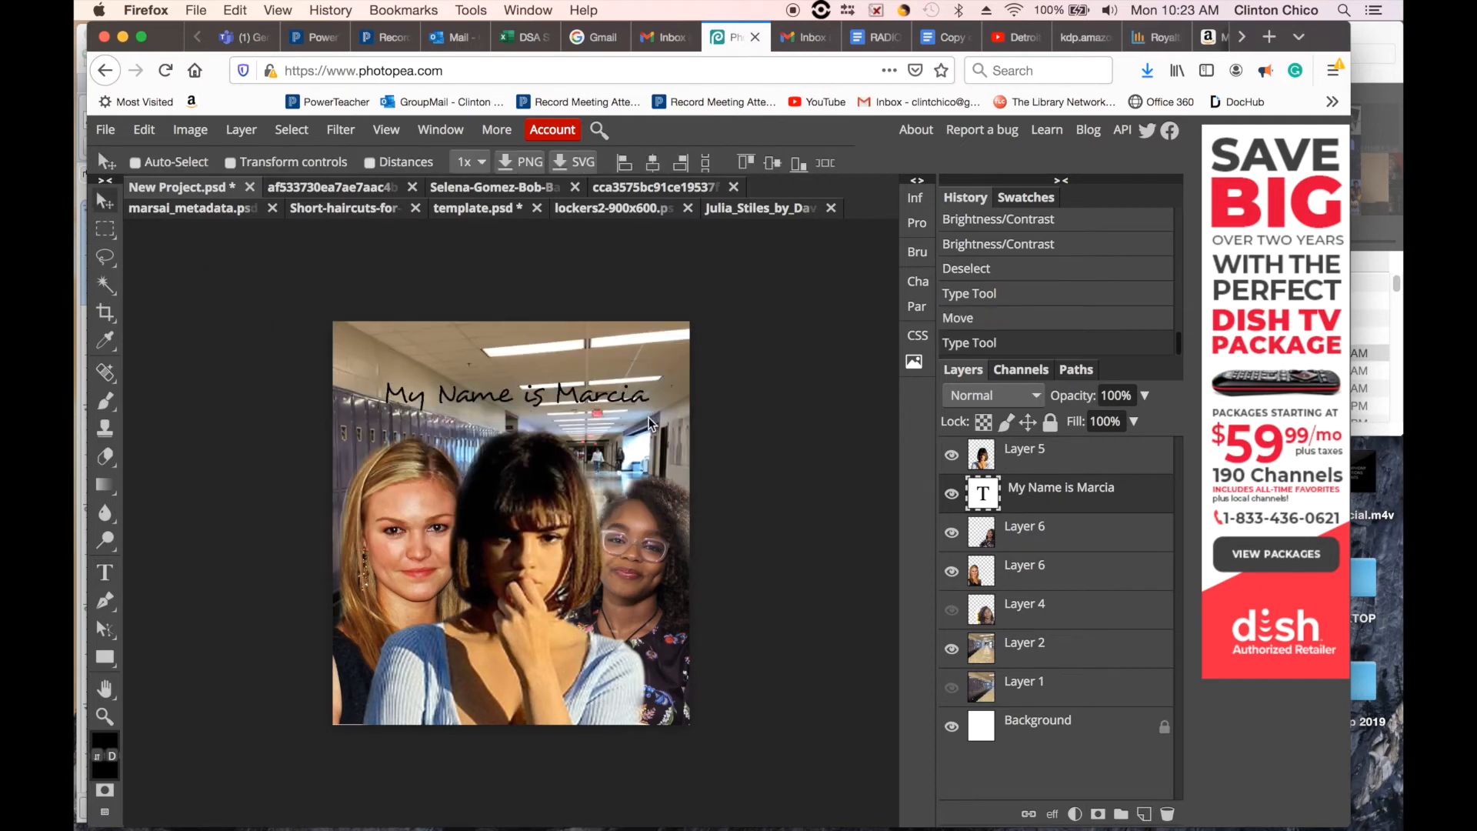
{"action": "left_click_drag", "start_coordinate": [637, 402], "coordinate": [641, 397]}
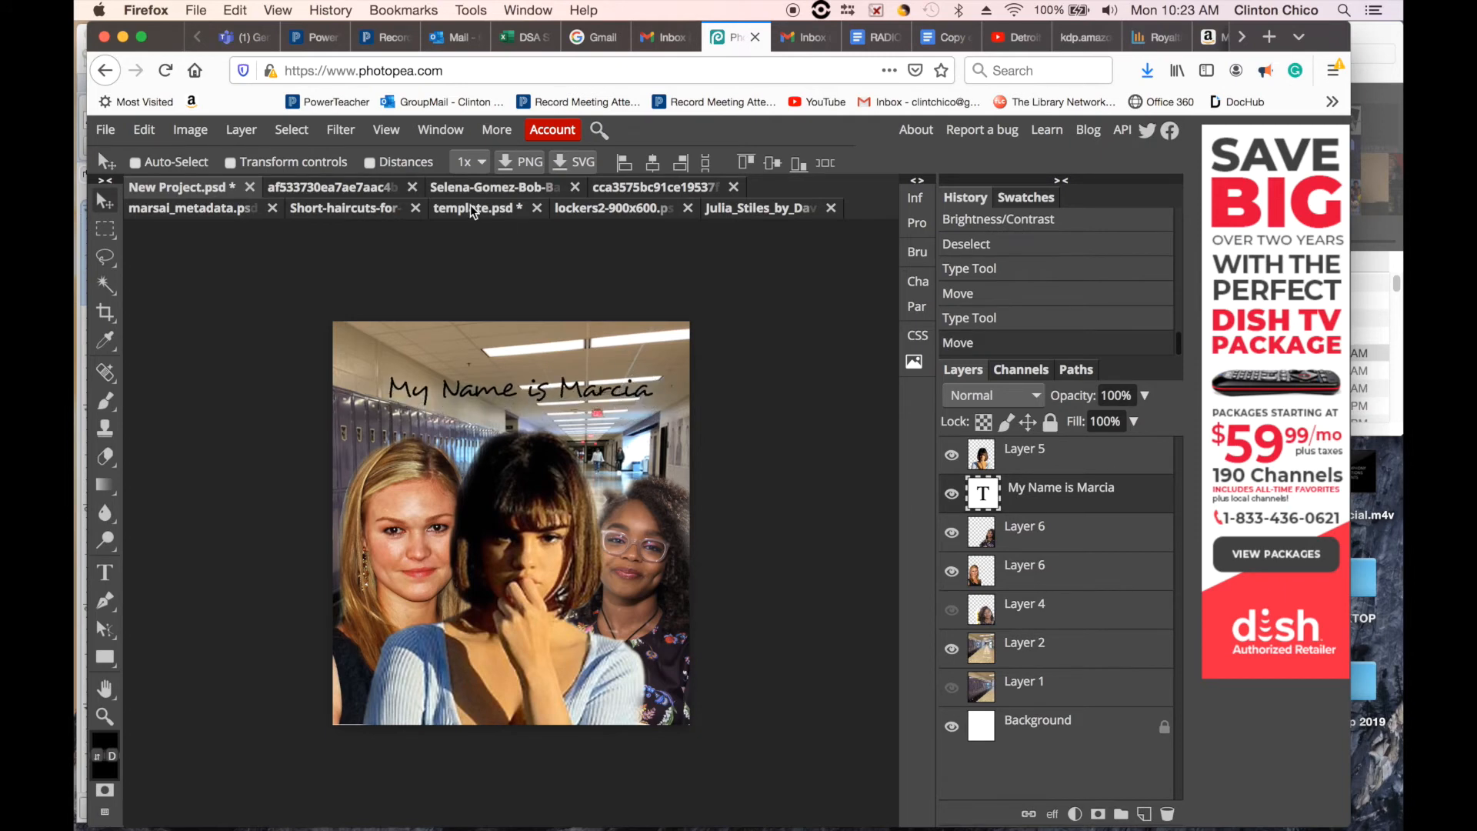
- Set the title's text size to 250 px and shift it slightly left and down so it spans the poster
{"action": "double_click", "coordinate": [984, 493]}
{"action": "left_click_drag", "start_coordinate": [379, 161], "coordinate": [335, 162]}
{"action": "type", "text": "25"}
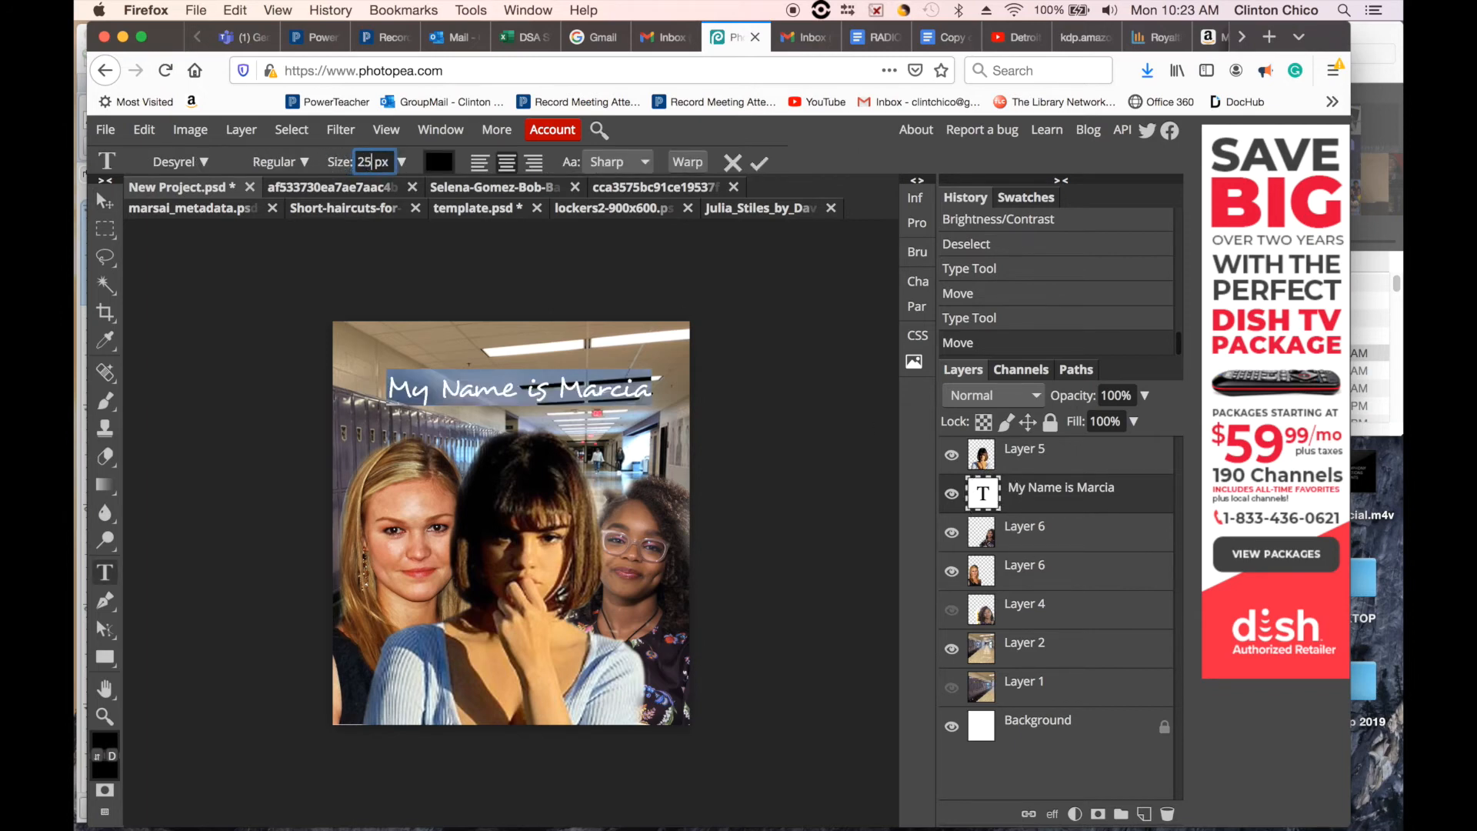
{"action": "type", "text": "0"}
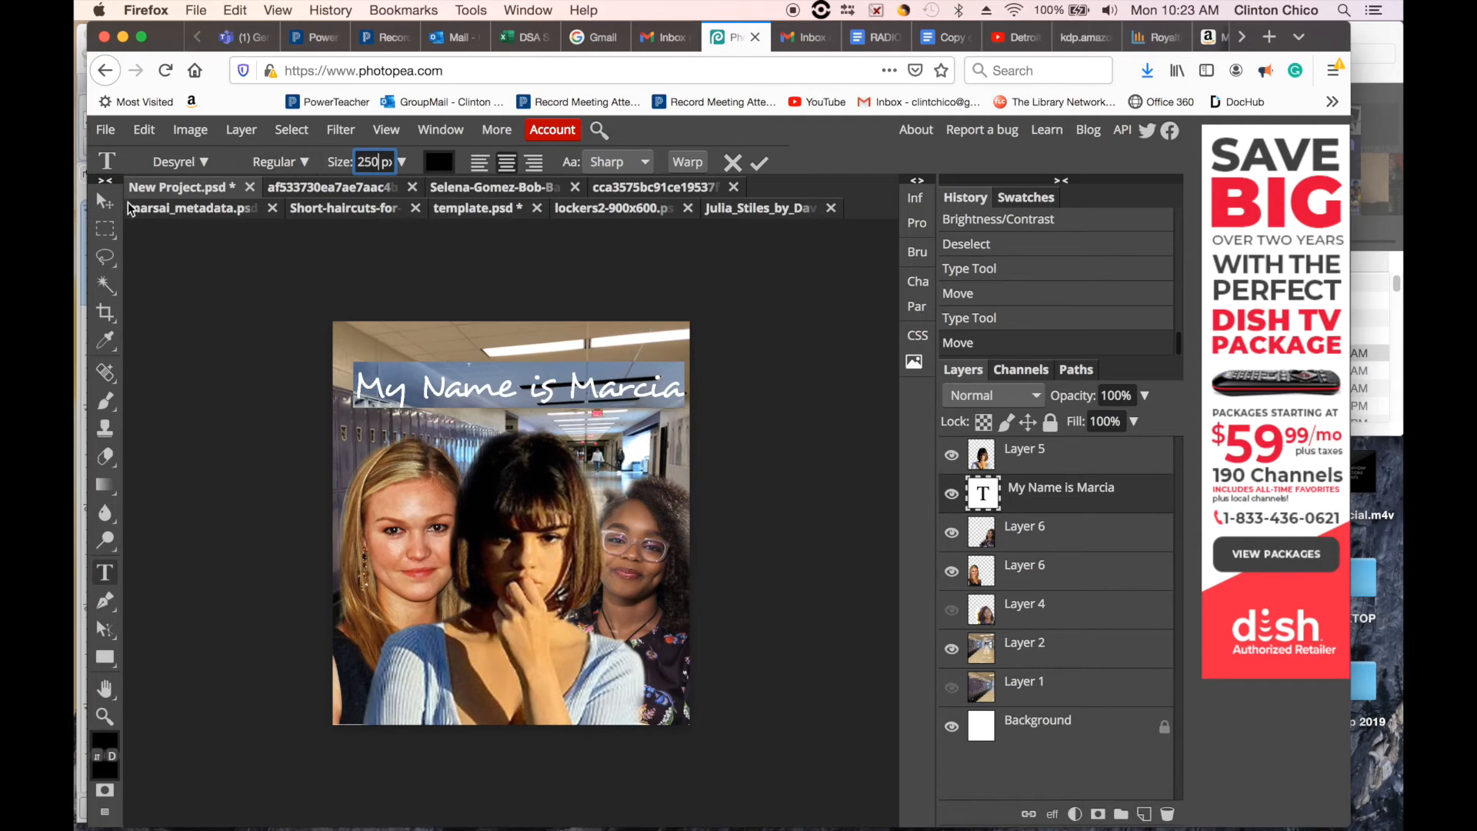
{"action": "left_click", "coordinate": [107, 209]}
{"action": "left_click_drag", "start_coordinate": [520, 388], "coordinate": [506, 403]}
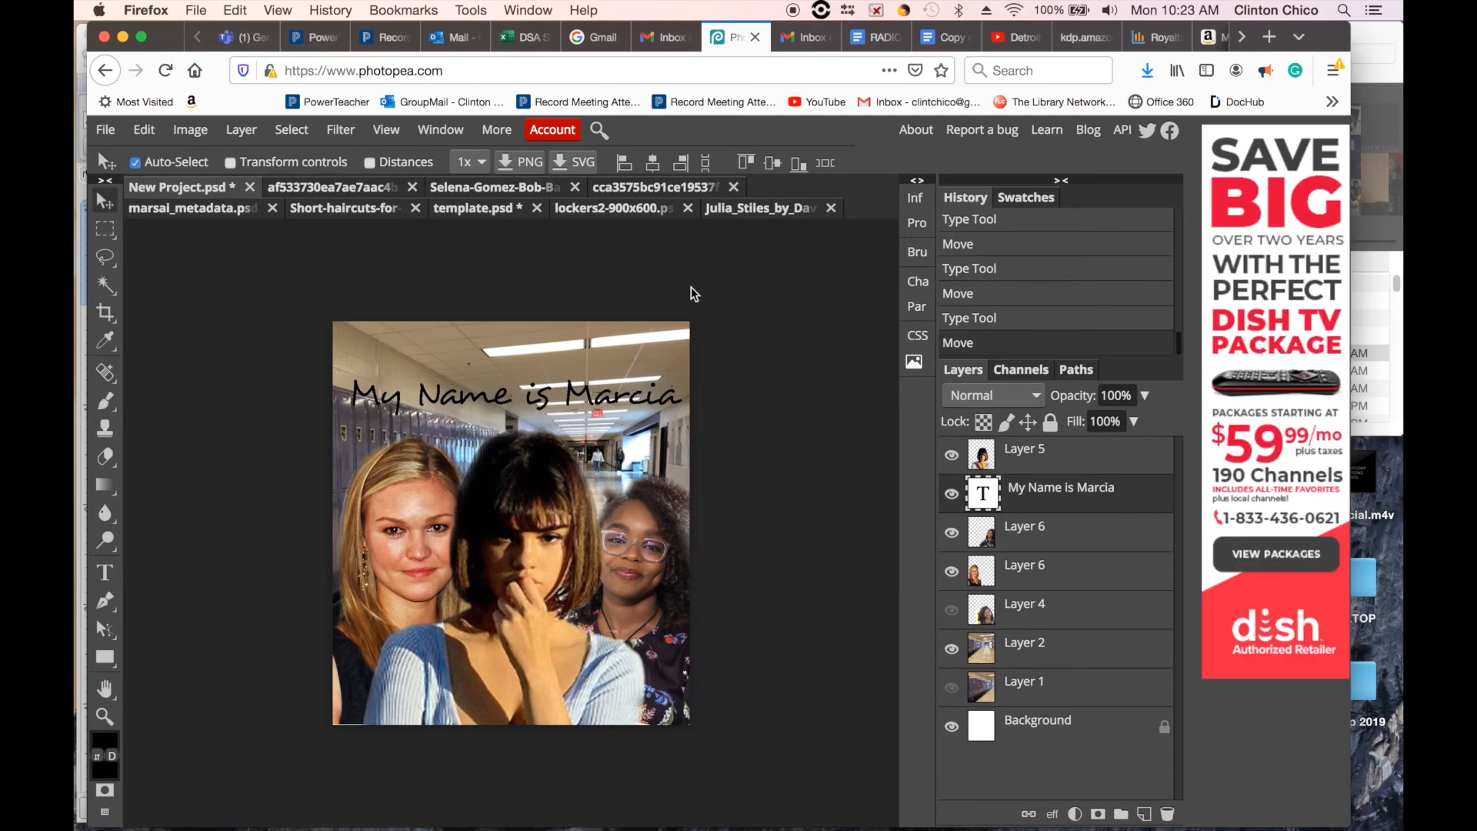
- Apply a smooth Inner Bevel to the title with a depth of 175%, a size of 21 px and a soften of 3 px
{"action": "key", "text": "super+plus"}
{"action": "key", "text": "super+plus"}
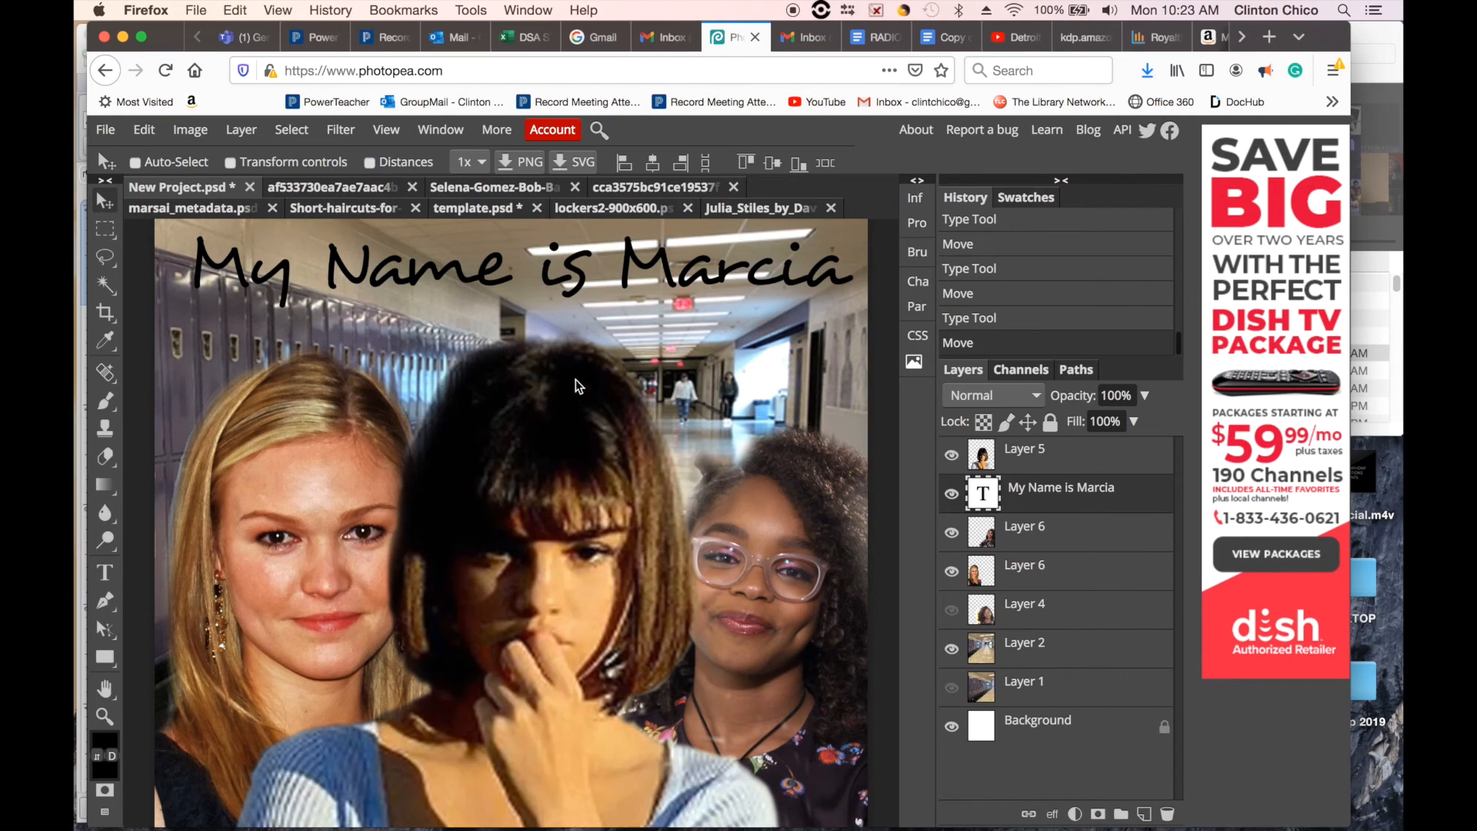
{"action": "scroll", "coordinate": [604, 381], "scroll_direction": "up", "scroll_amount": 5}
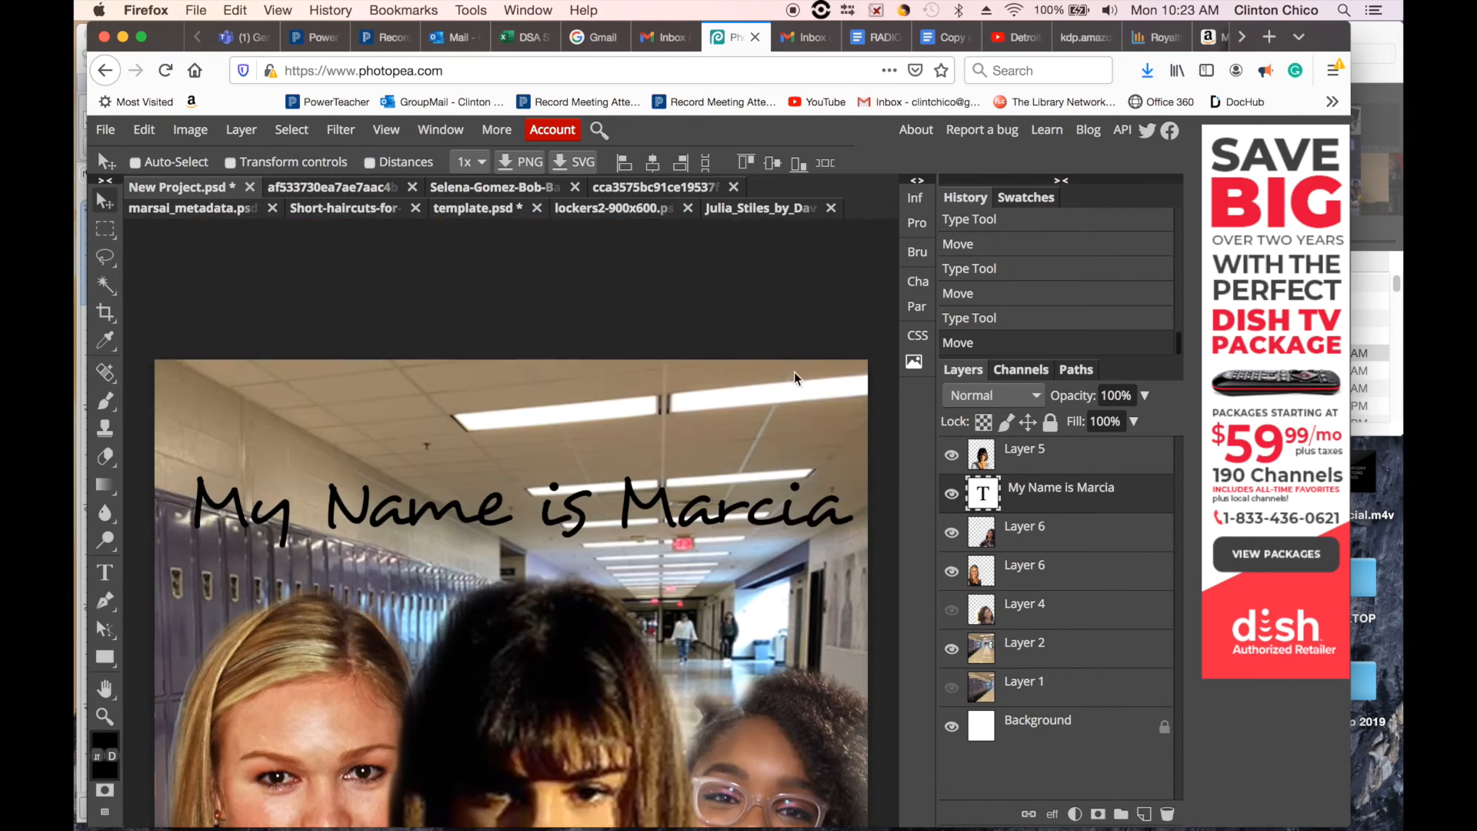
{"action": "left_click", "coordinate": [241, 129]}
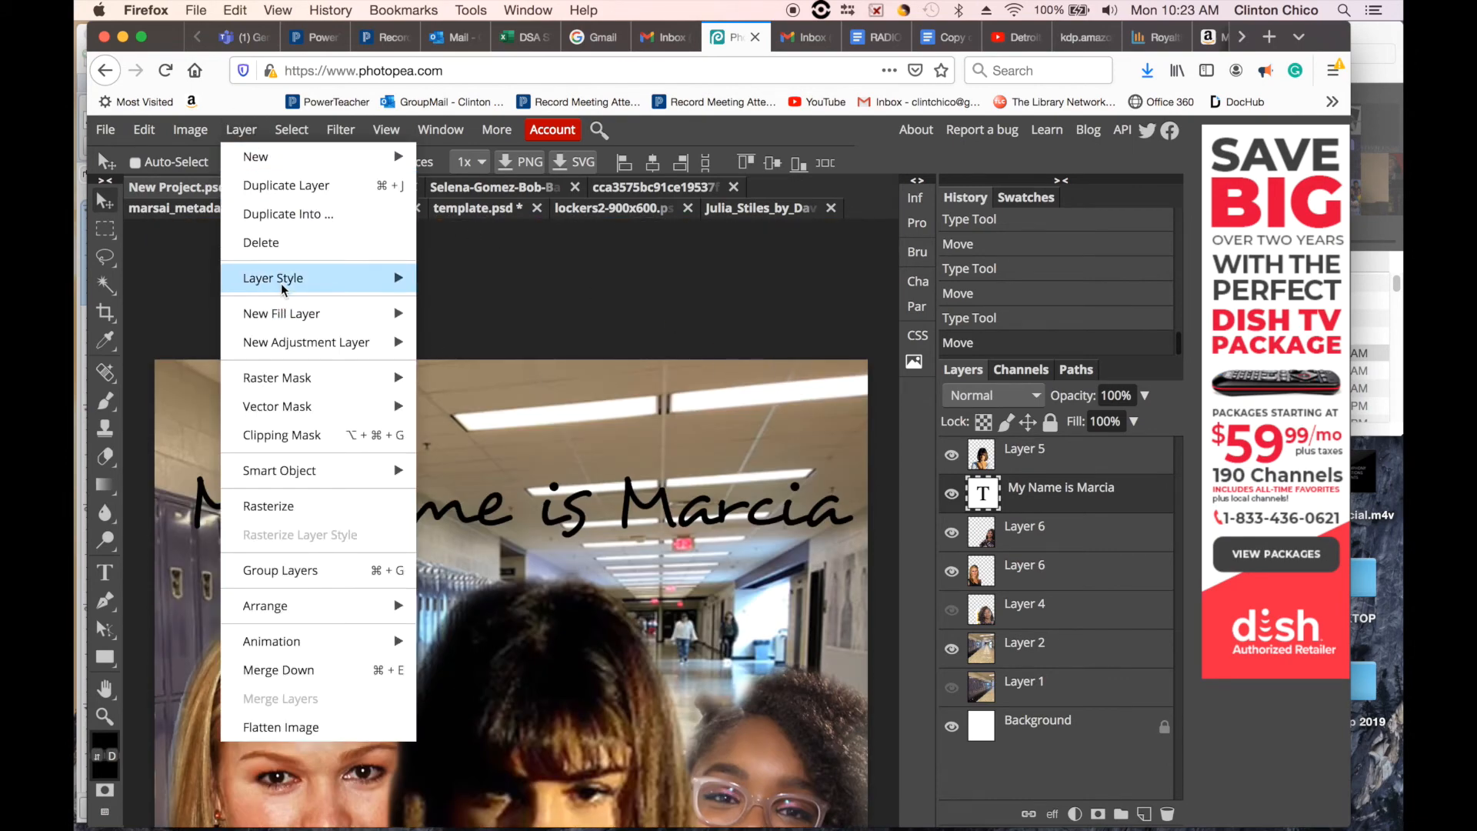
{"action": "mouse_move", "coordinate": [290, 284]}
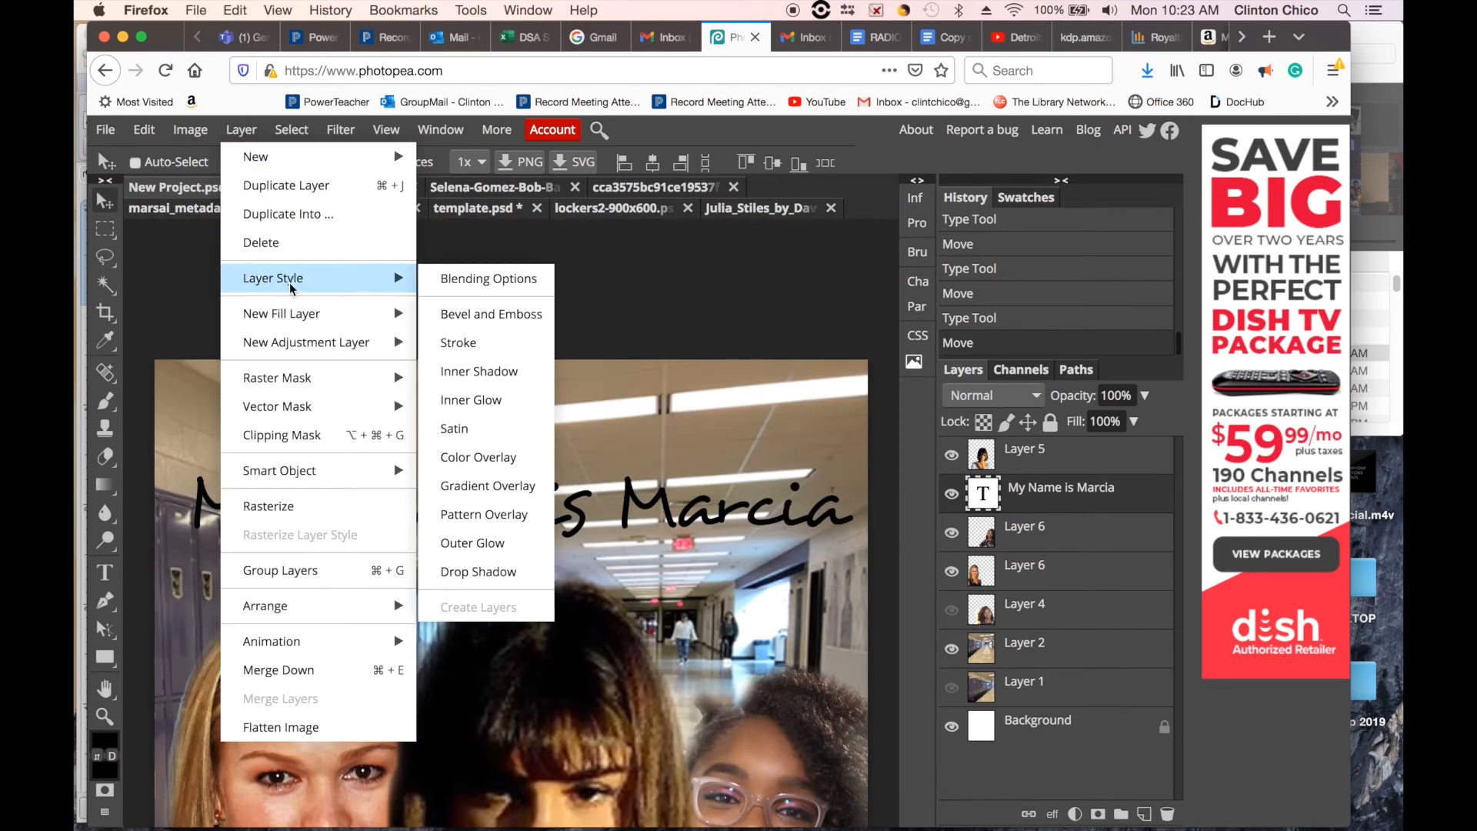
{"action": "left_click", "coordinate": [534, 313]}
{"action": "left_click_drag", "start_coordinate": [960, 394], "coordinate": [958, 456]}
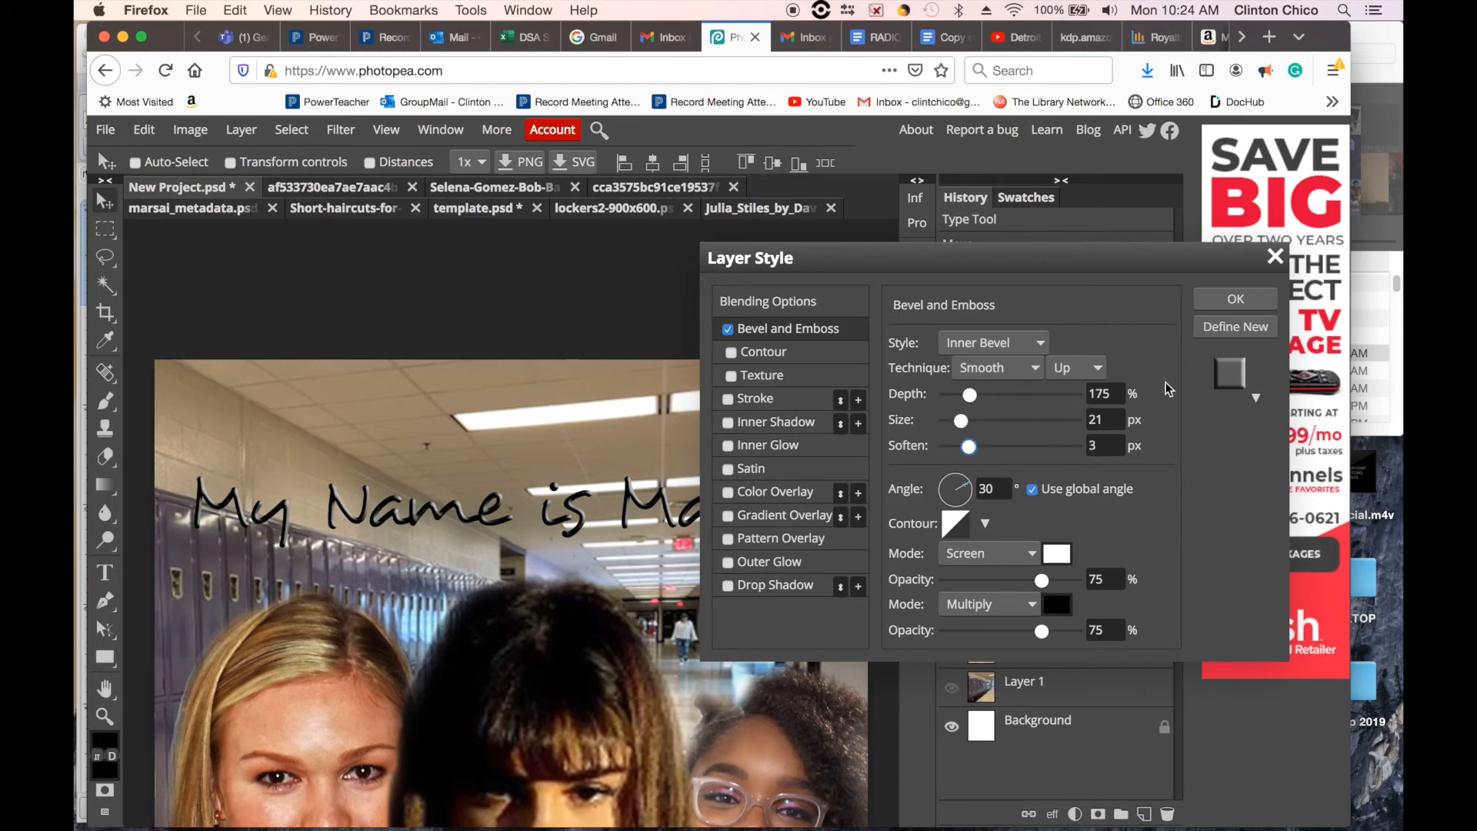
{"action": "left_click", "coordinate": [1250, 307]}
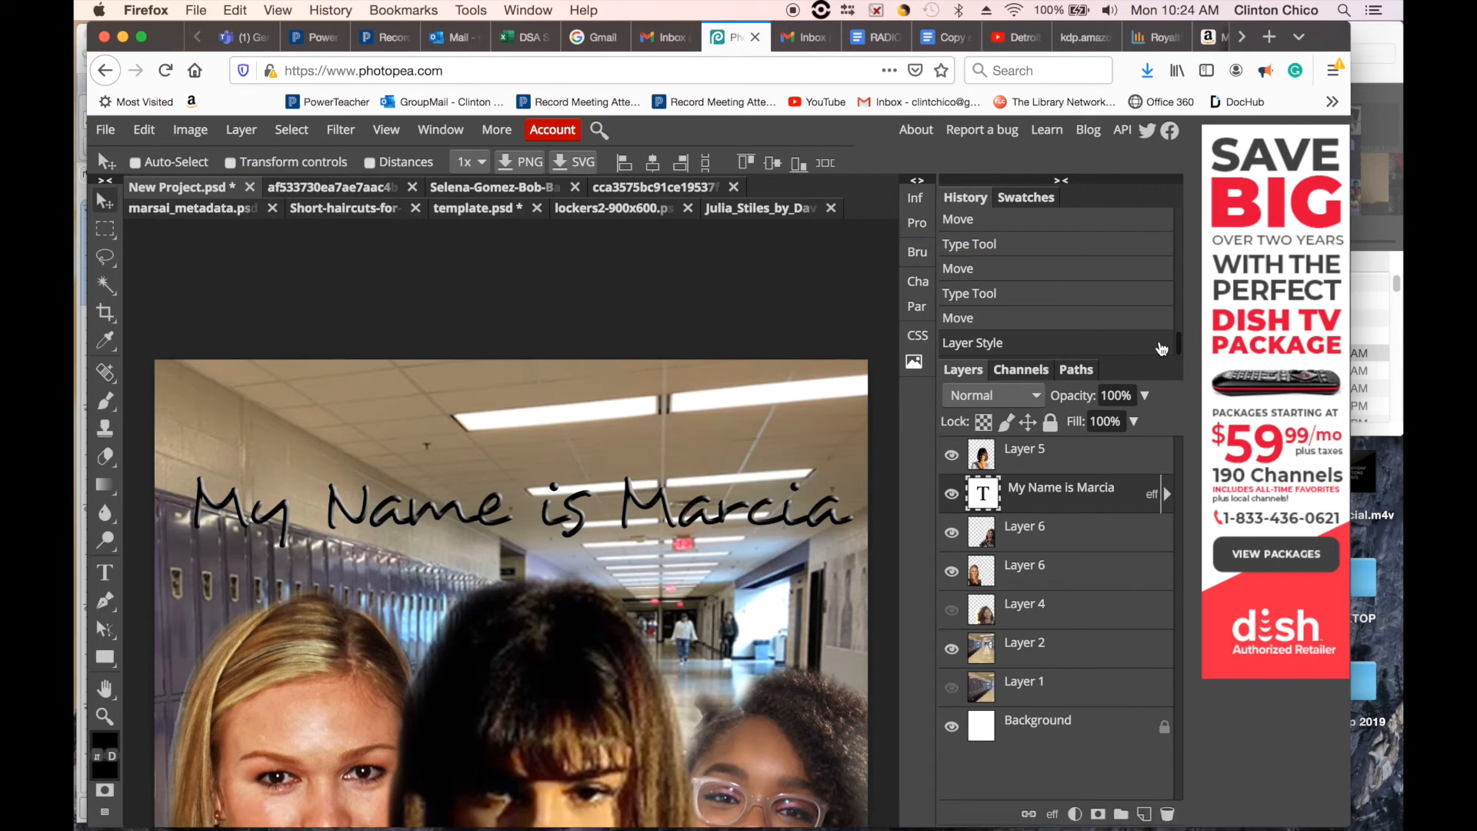
- Add the text "Selina Gomez" above the title and set its size to 150 px
{"action": "key", "text": "super+minus"}
{"action": "left_click", "coordinate": [105, 572]}
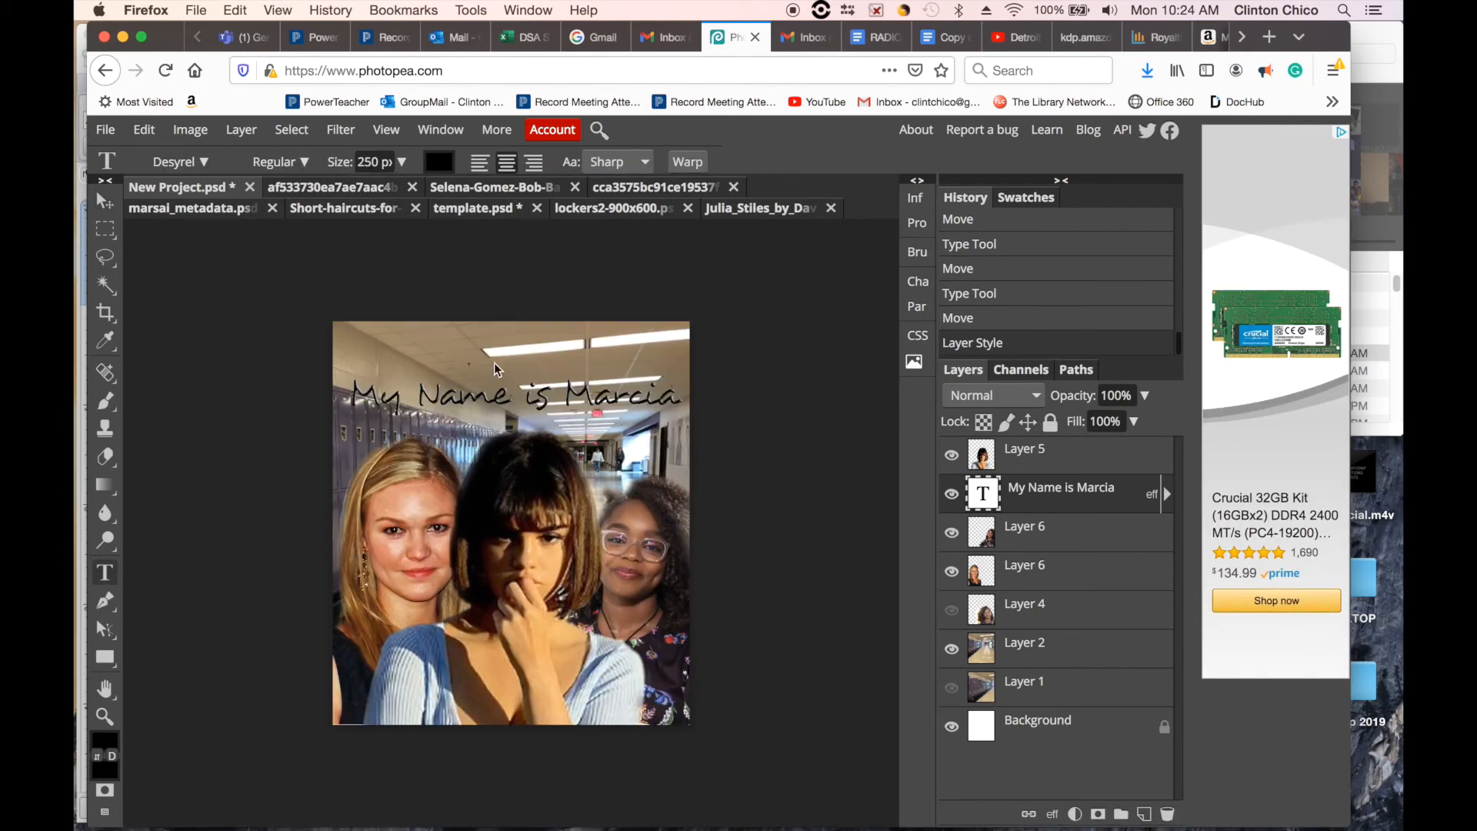
{"action": "left_click", "coordinate": [505, 350]}
{"action": "type", "text": "Selina"}
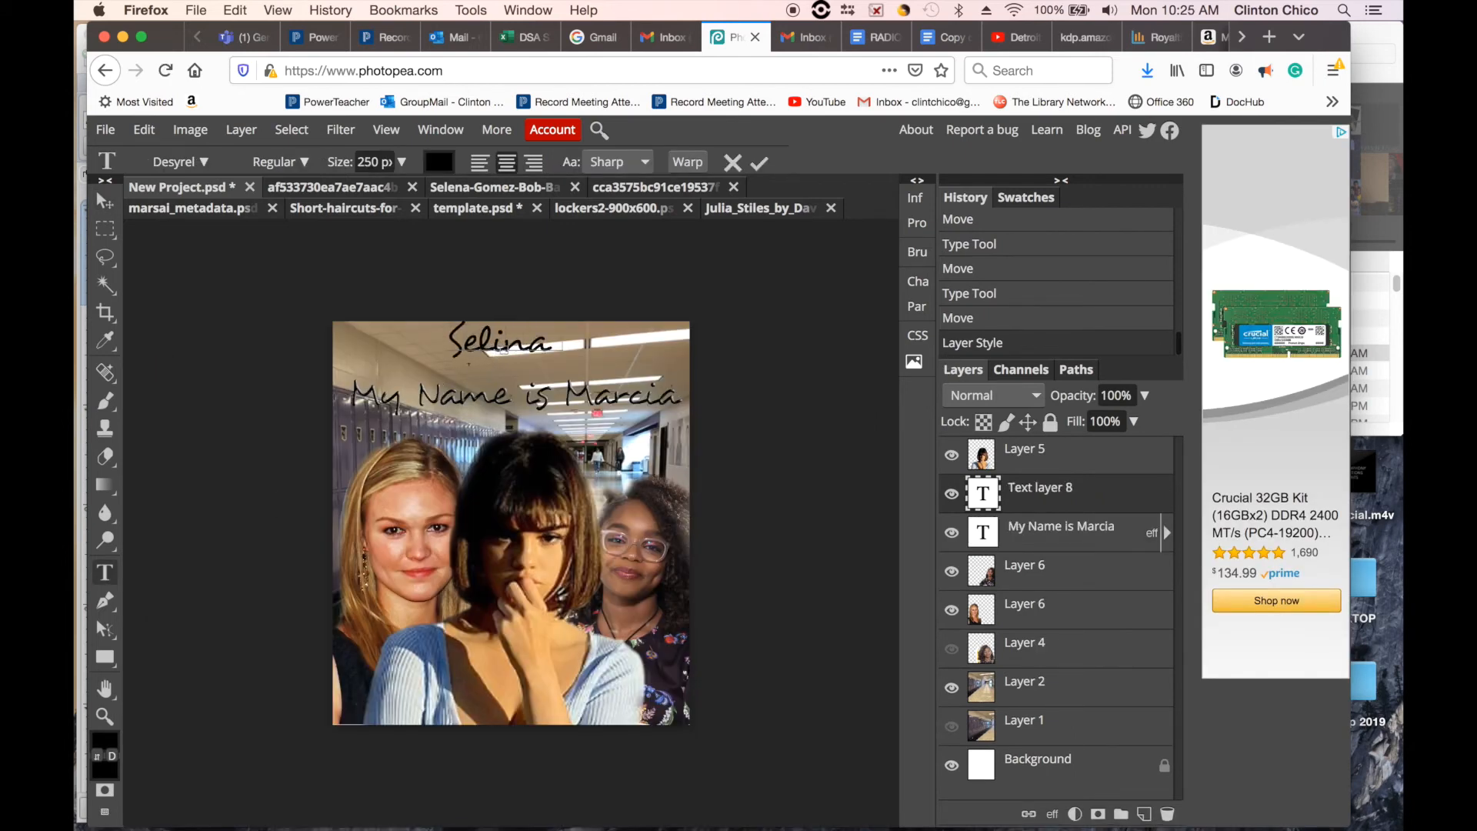
{"action": "type", "text": " Gomez"}
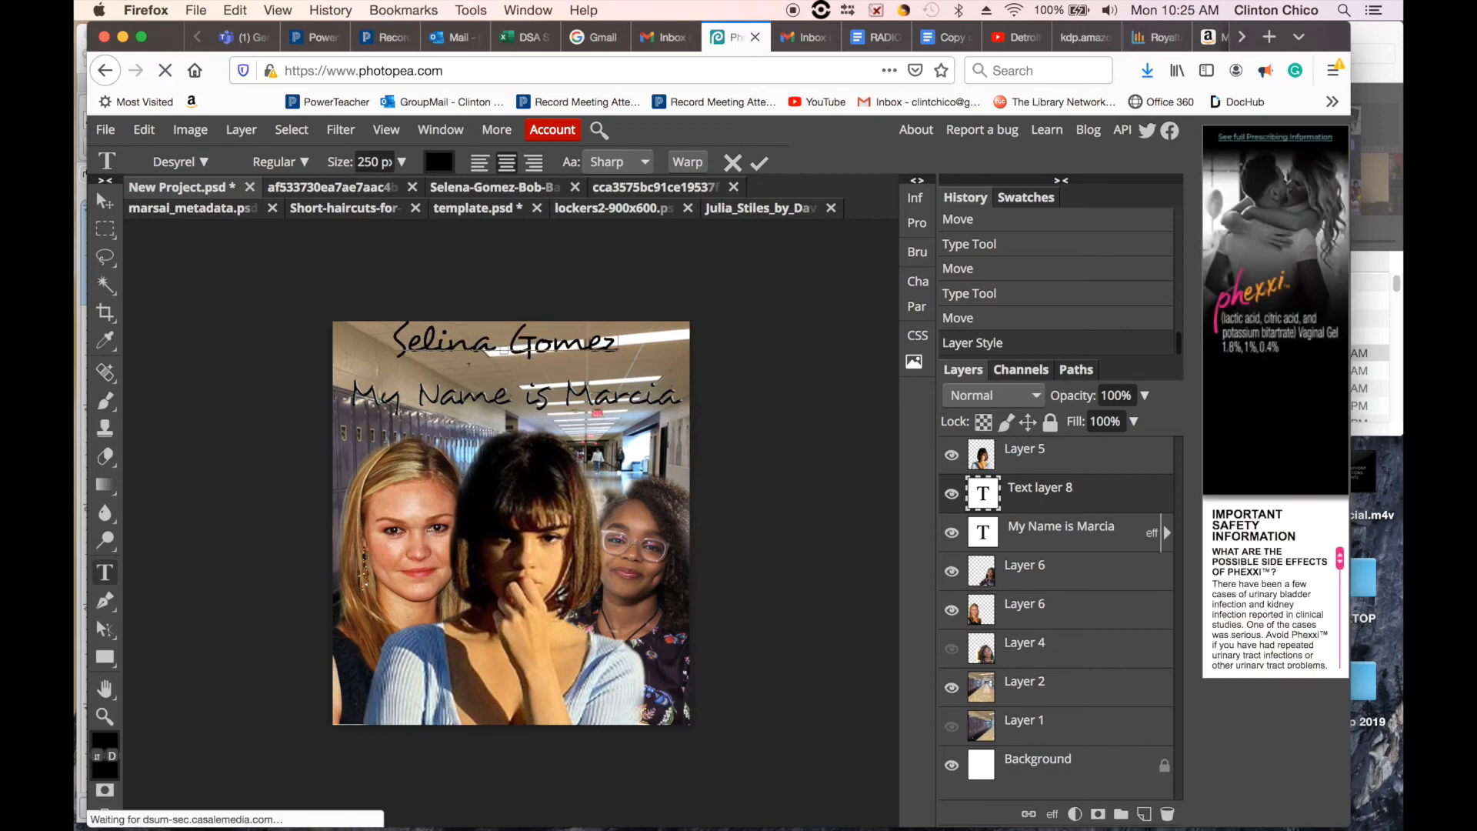
{"action": "double_click", "coordinate": [994, 500]}
{"action": "left_click", "coordinate": [400, 162]}
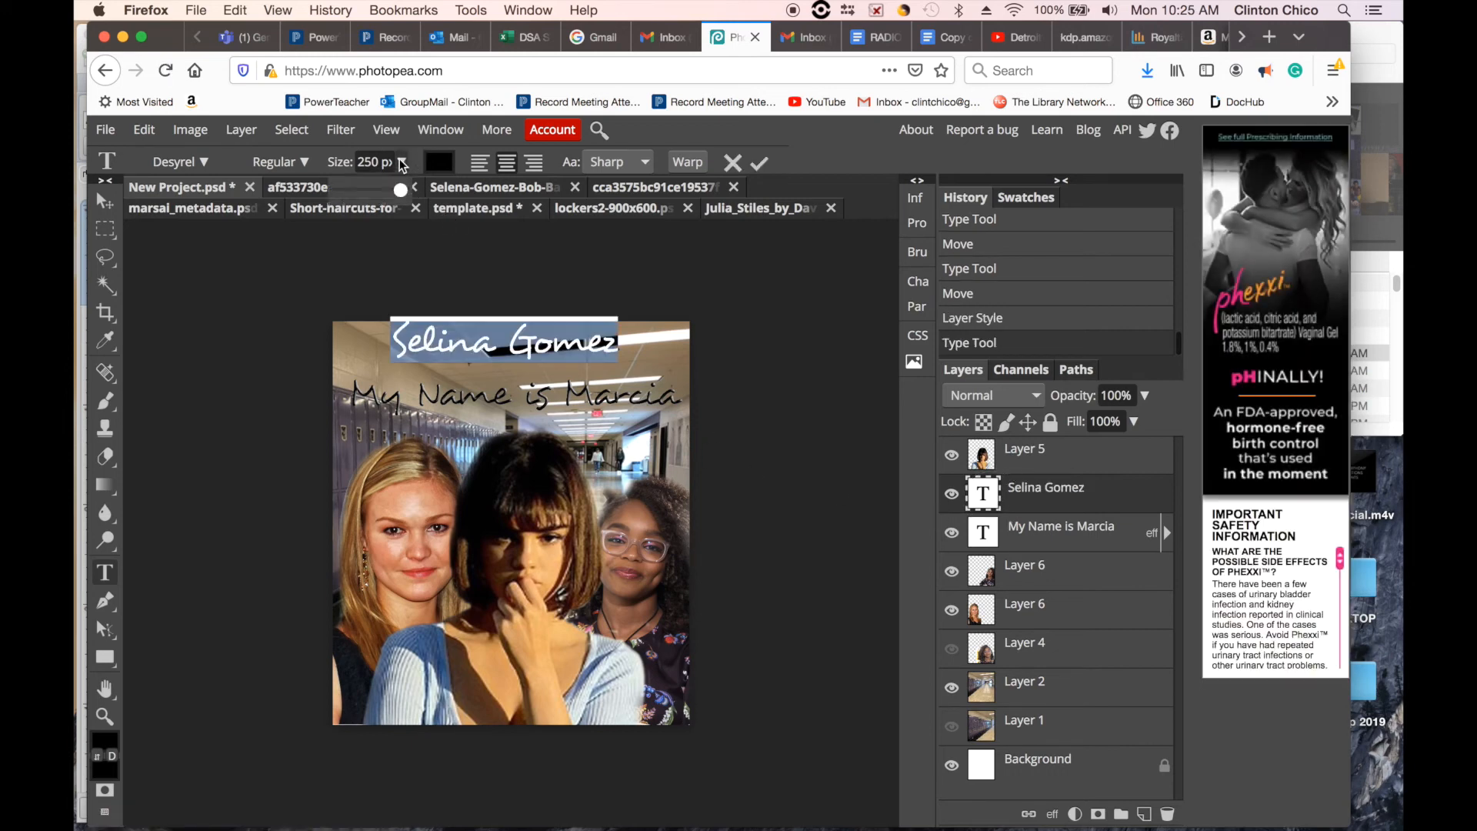
{"action": "mouse_move", "coordinate": [402, 189]}
{"action": "left_mouse_down"}
{"action": "mouse_move", "coordinate": [370, 198]}
{"action": "mouse_move", "coordinate": [413, 200]}
{"action": "left_mouse_up"}
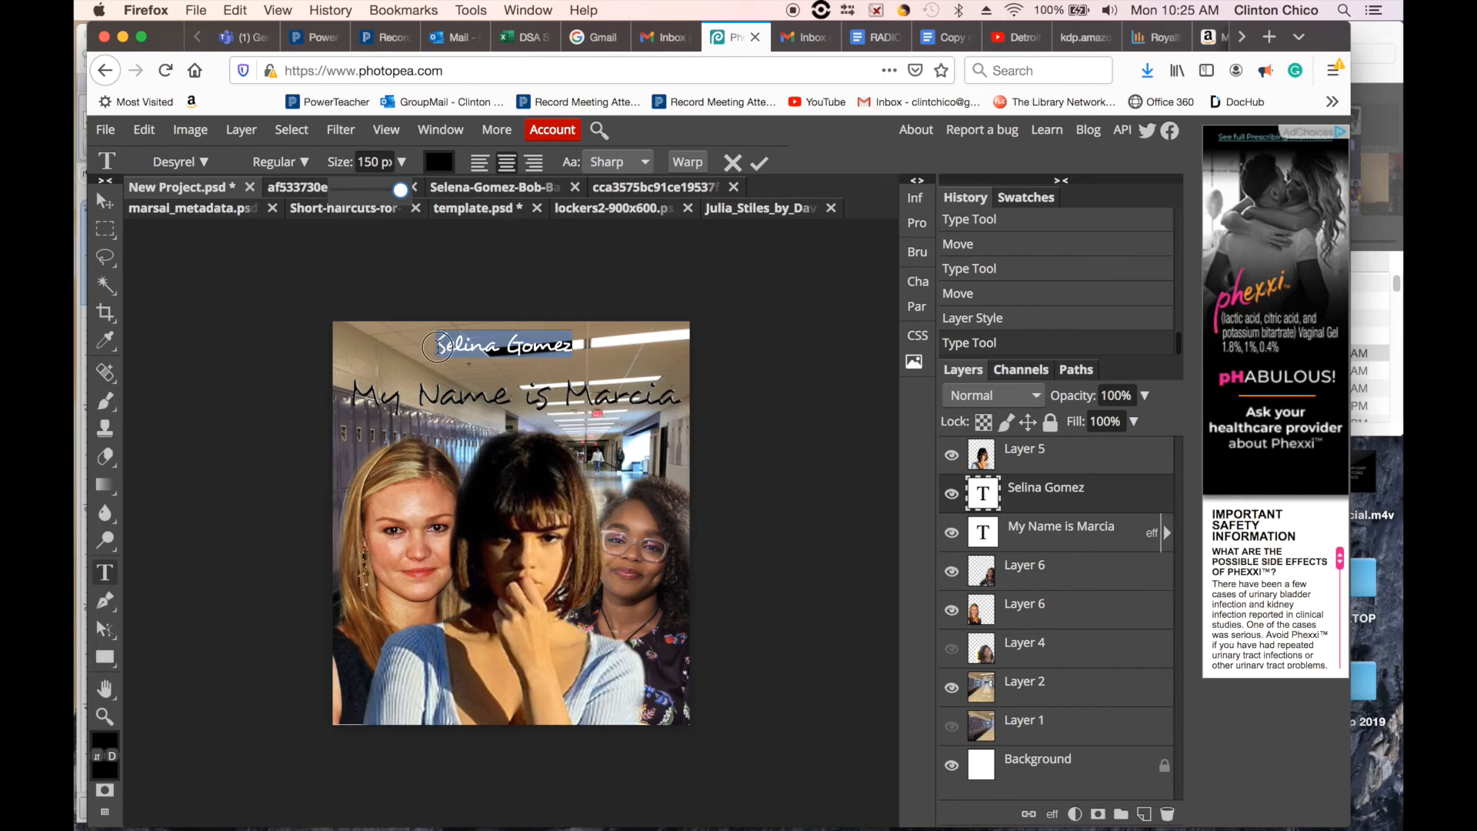
- Extend the cast line to "Julia Styles Selina Gomez Marsai Martin" and set its text size to 100 px
{"action": "left_click", "coordinate": [440, 348]}
{"action": "type", "text": "Julia Styles Selina"}
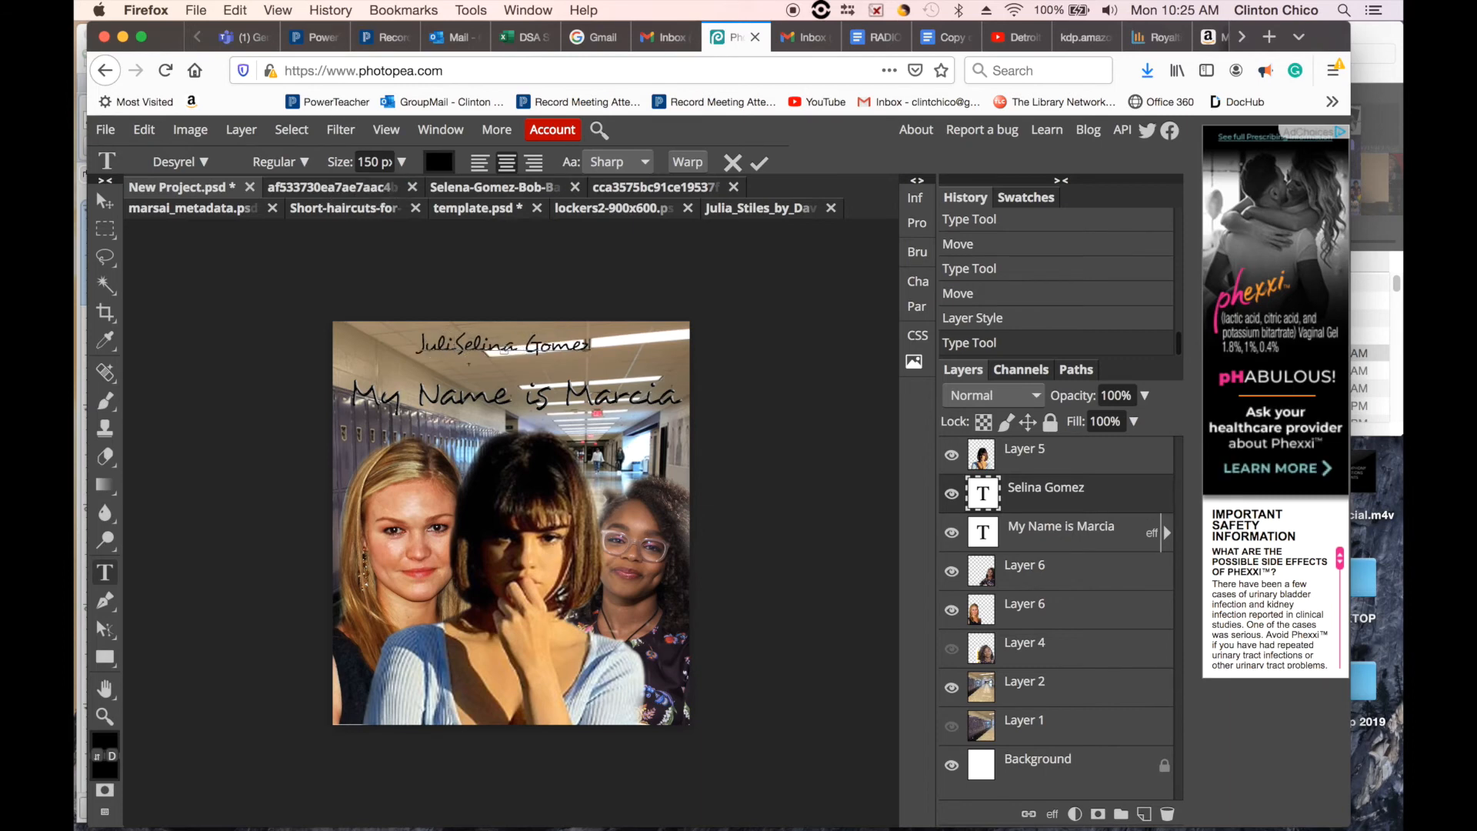
{"action": "type", "text": " Gomez Marsai"}
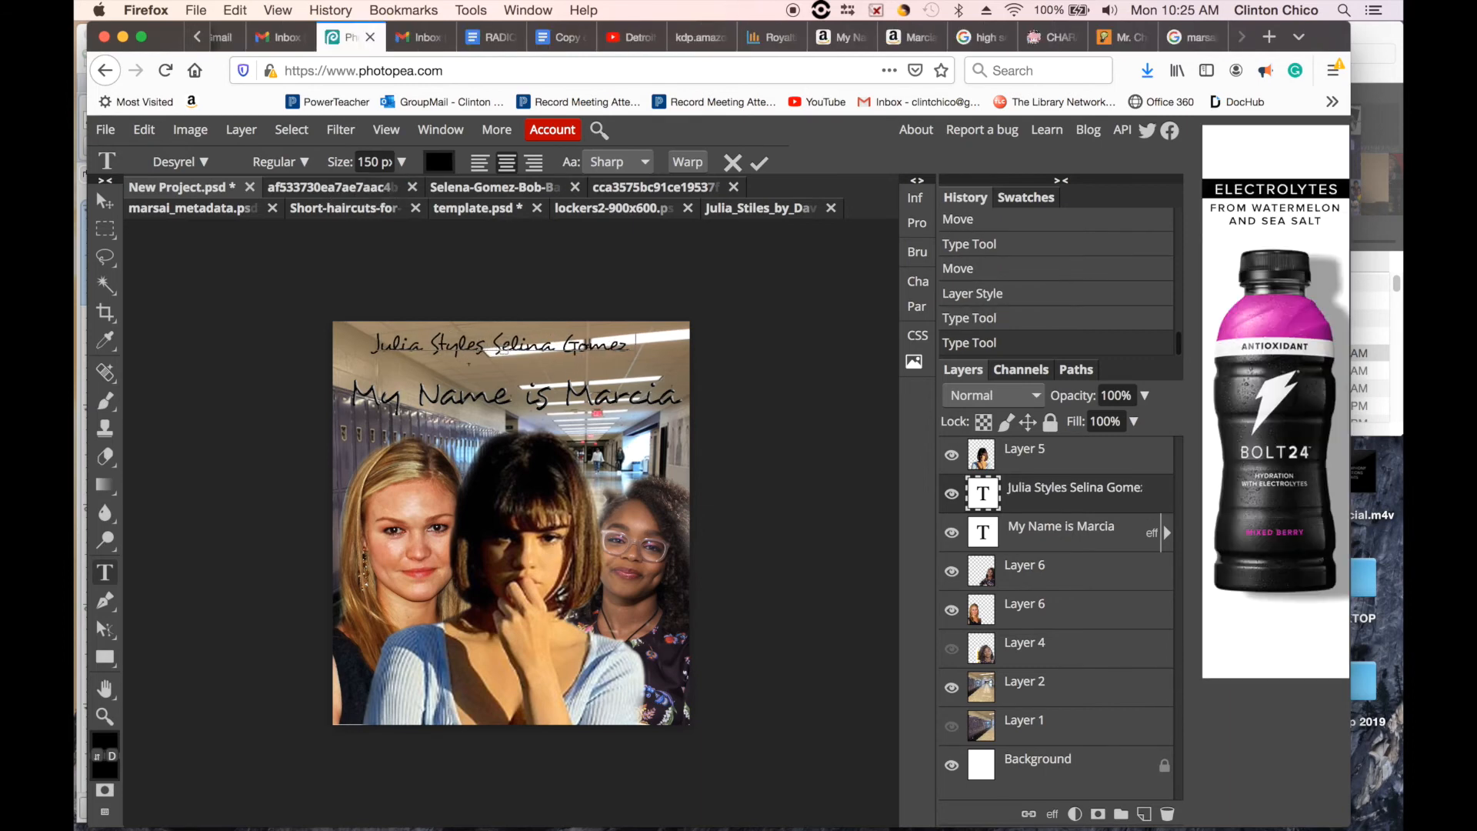
{"action": "type", "text": " Mart"}
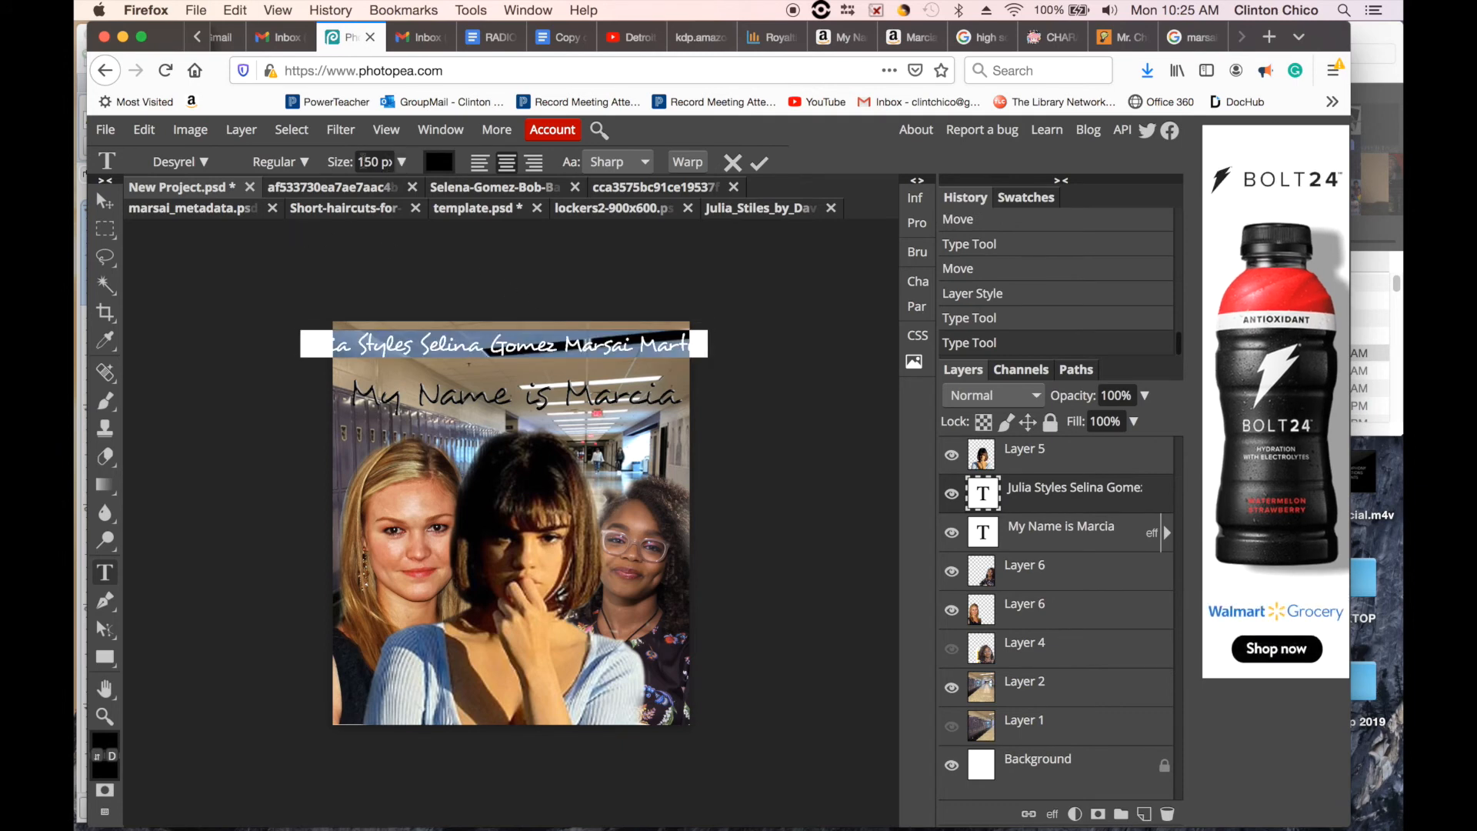
{"action": "double_click", "coordinate": [375, 162]}
{"action": "type", "text": "100"}
{"action": "key", "text": "Return"}
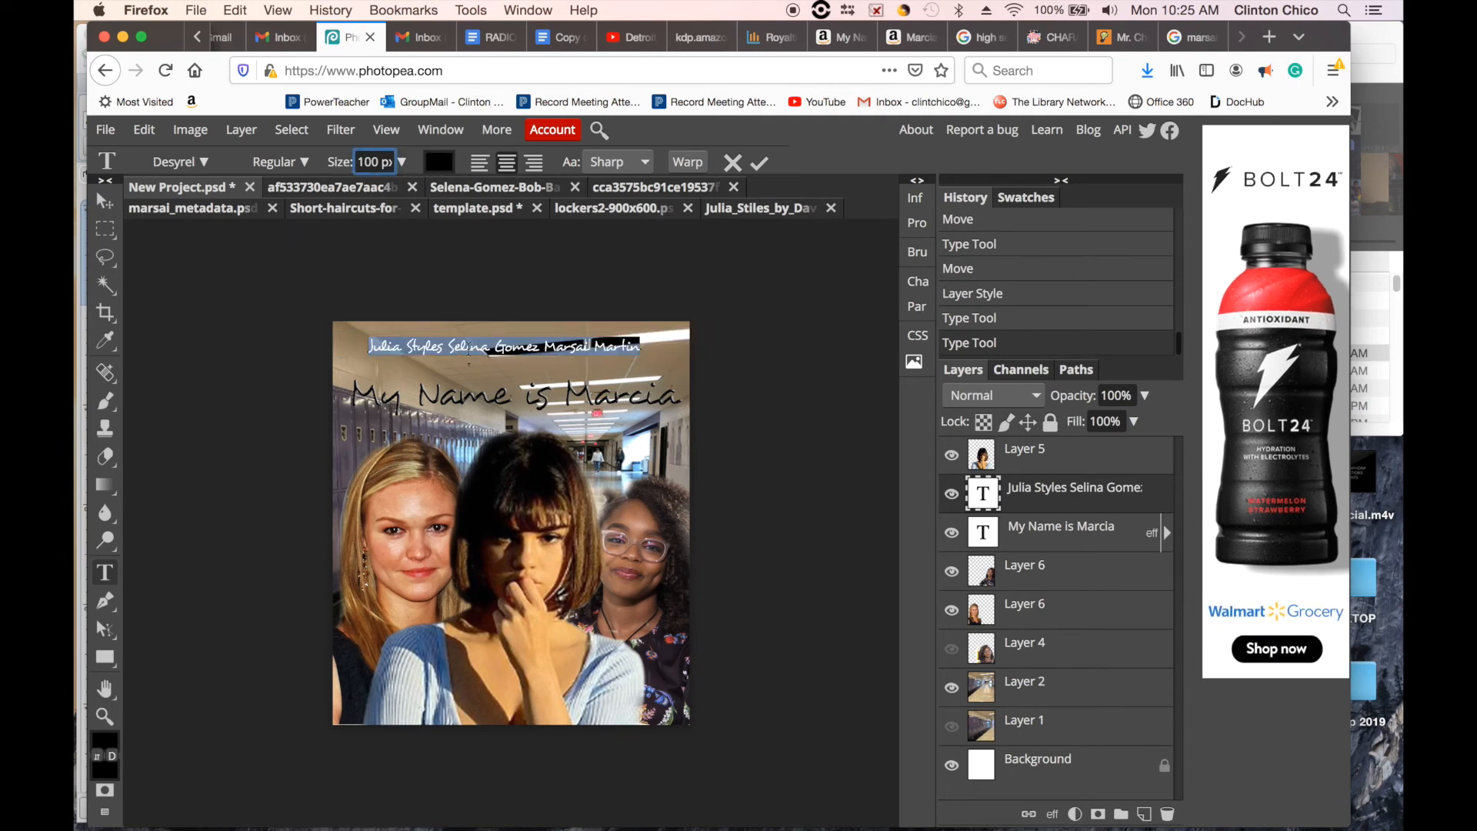
- Space the three cast names apart across the poster's width and move the line slightly down and right
{"action": "left_click", "coordinate": [447, 346]}
{"action": "left_click", "coordinate": [551, 346]}
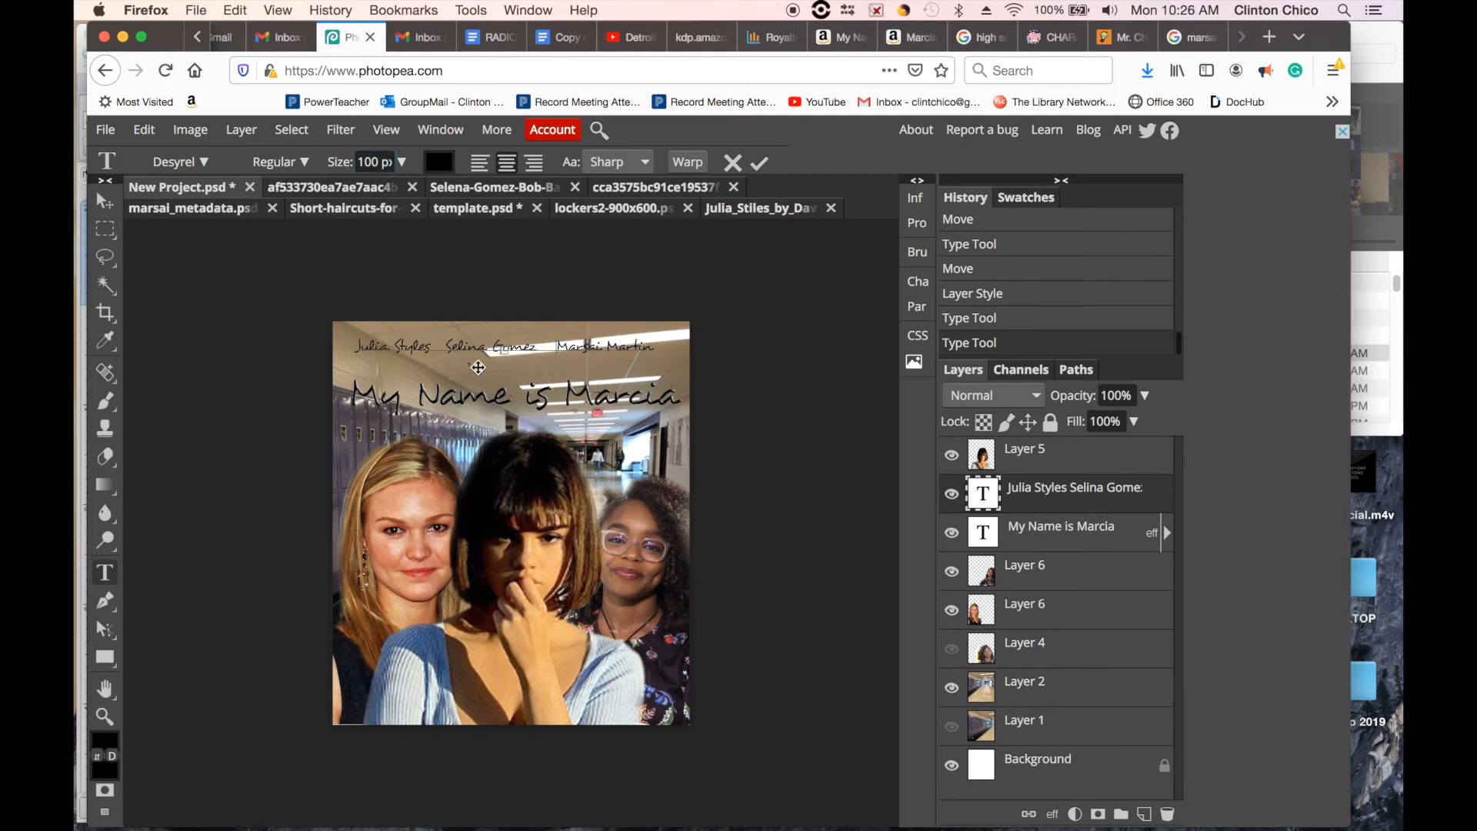
{"action": "left_click", "coordinate": [442, 346]}
{"action": "left_click", "coordinate": [105, 200]}
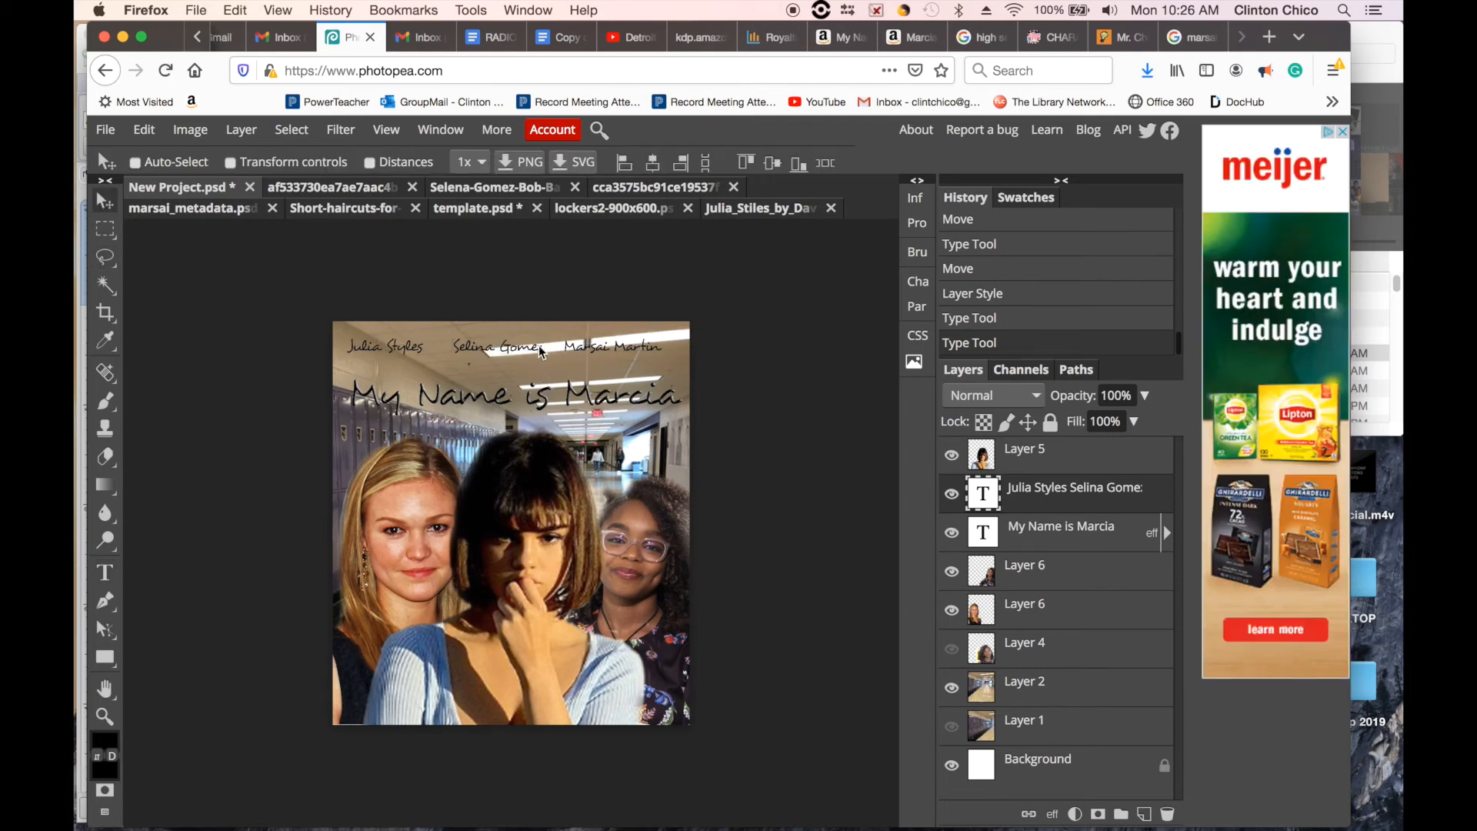
{"action": "left_click_drag", "start_coordinate": [539, 344], "coordinate": [546, 350]}
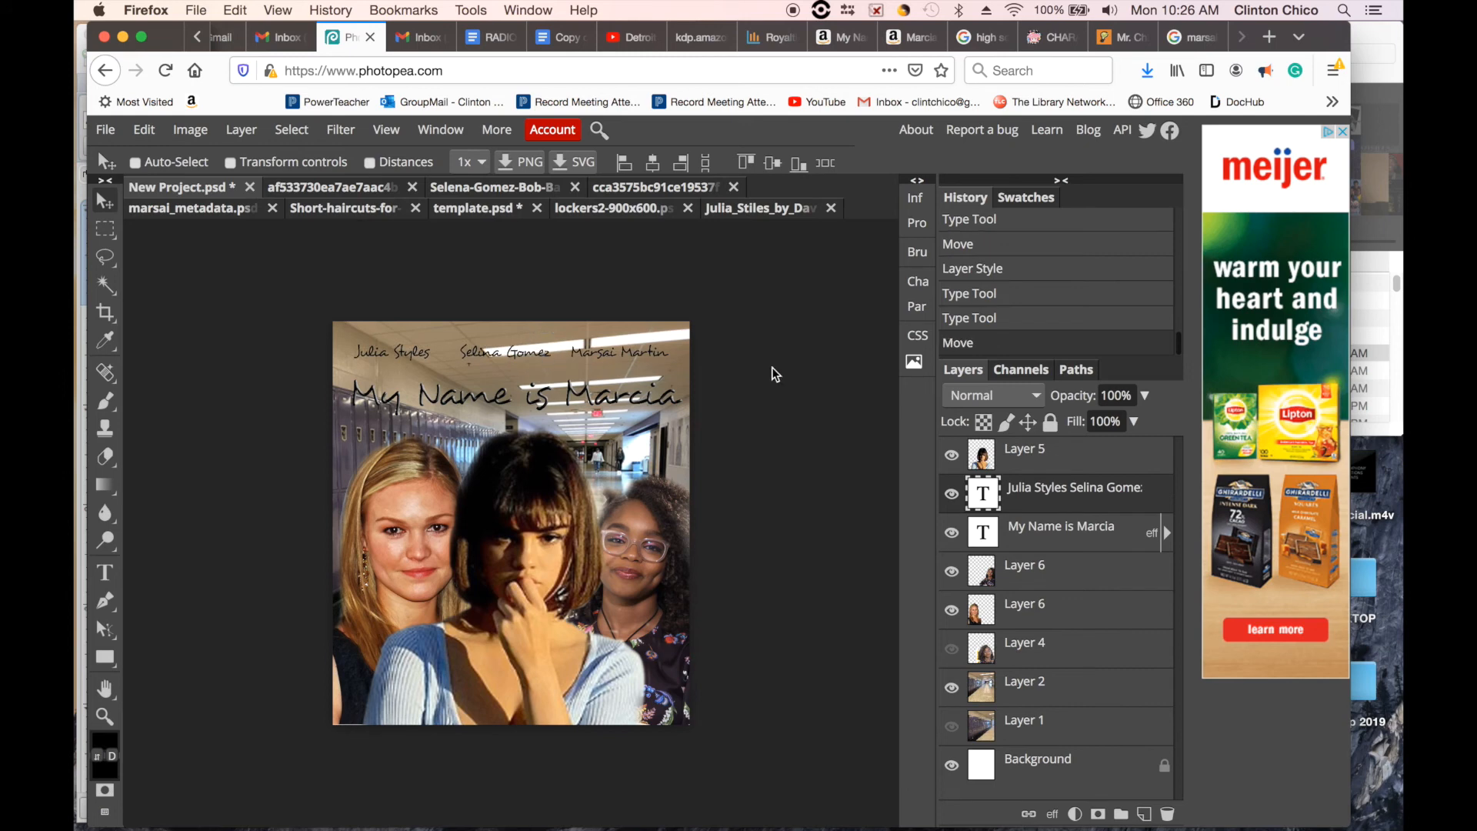
- Apply a Bevel and Emboss layer style to the cast names text
{"action": "left_click", "coordinate": [239, 130]}
{"action": "mouse_move", "coordinate": [282, 282]}
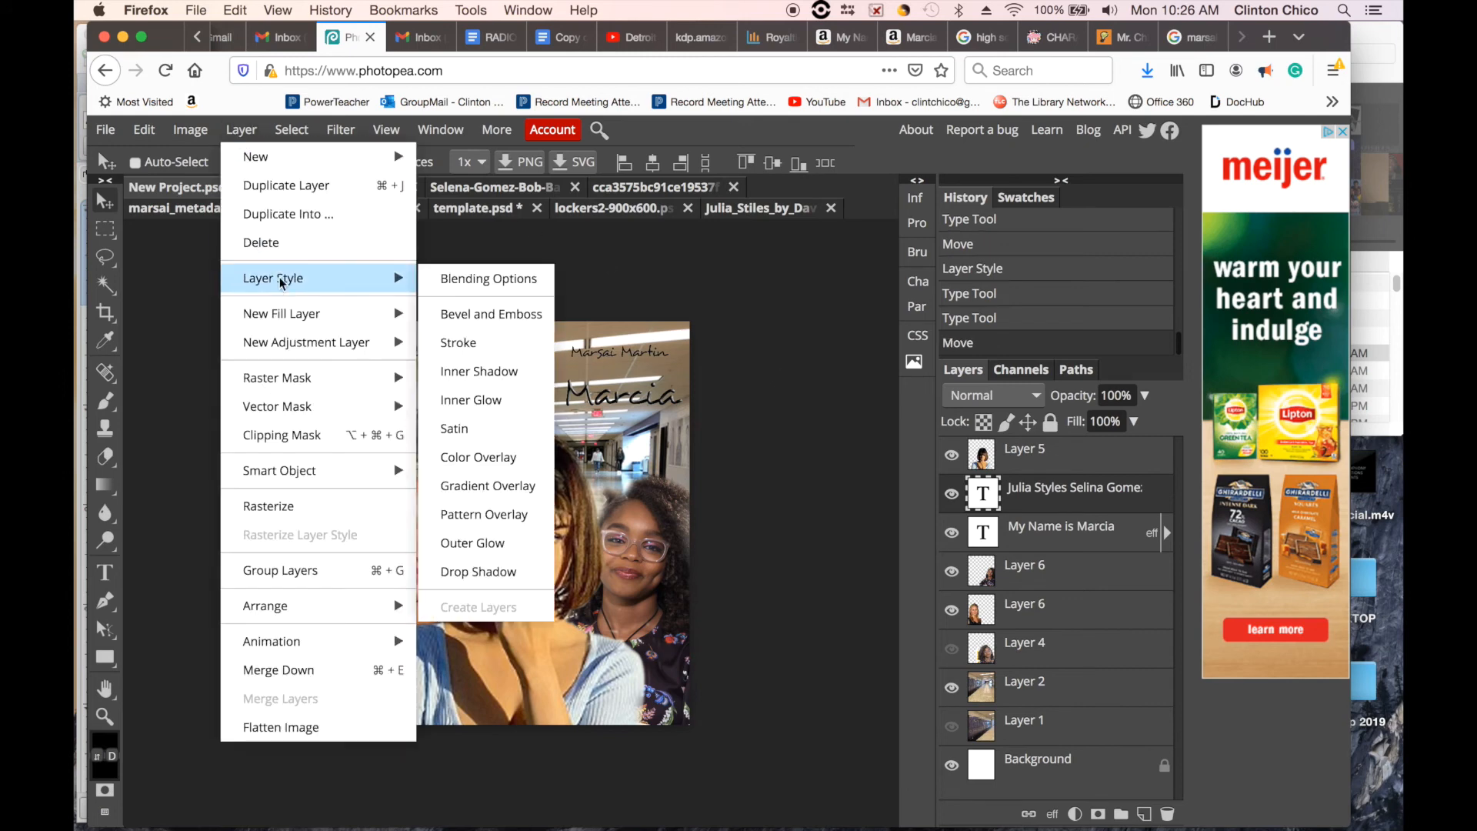
{"action": "left_click", "coordinate": [478, 315]}
{"action": "left_click", "coordinate": [1231, 297]}
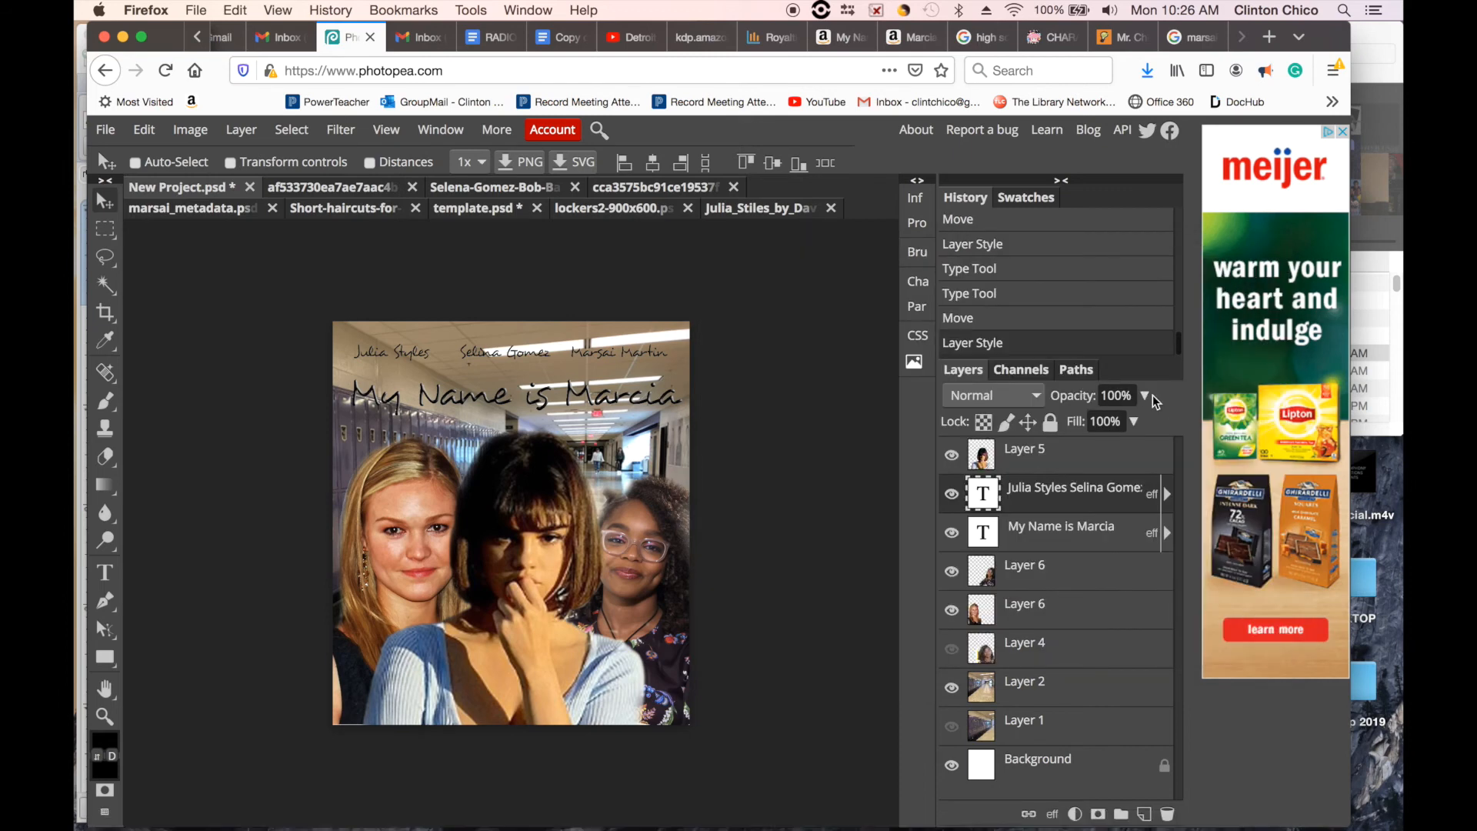
- Add an Outer Glow to the title with color fbfbfb, a spread of 9% and a size of 77 px
{"action": "left_click", "coordinate": [1082, 538]}
{"action": "left_click", "coordinate": [241, 130]}
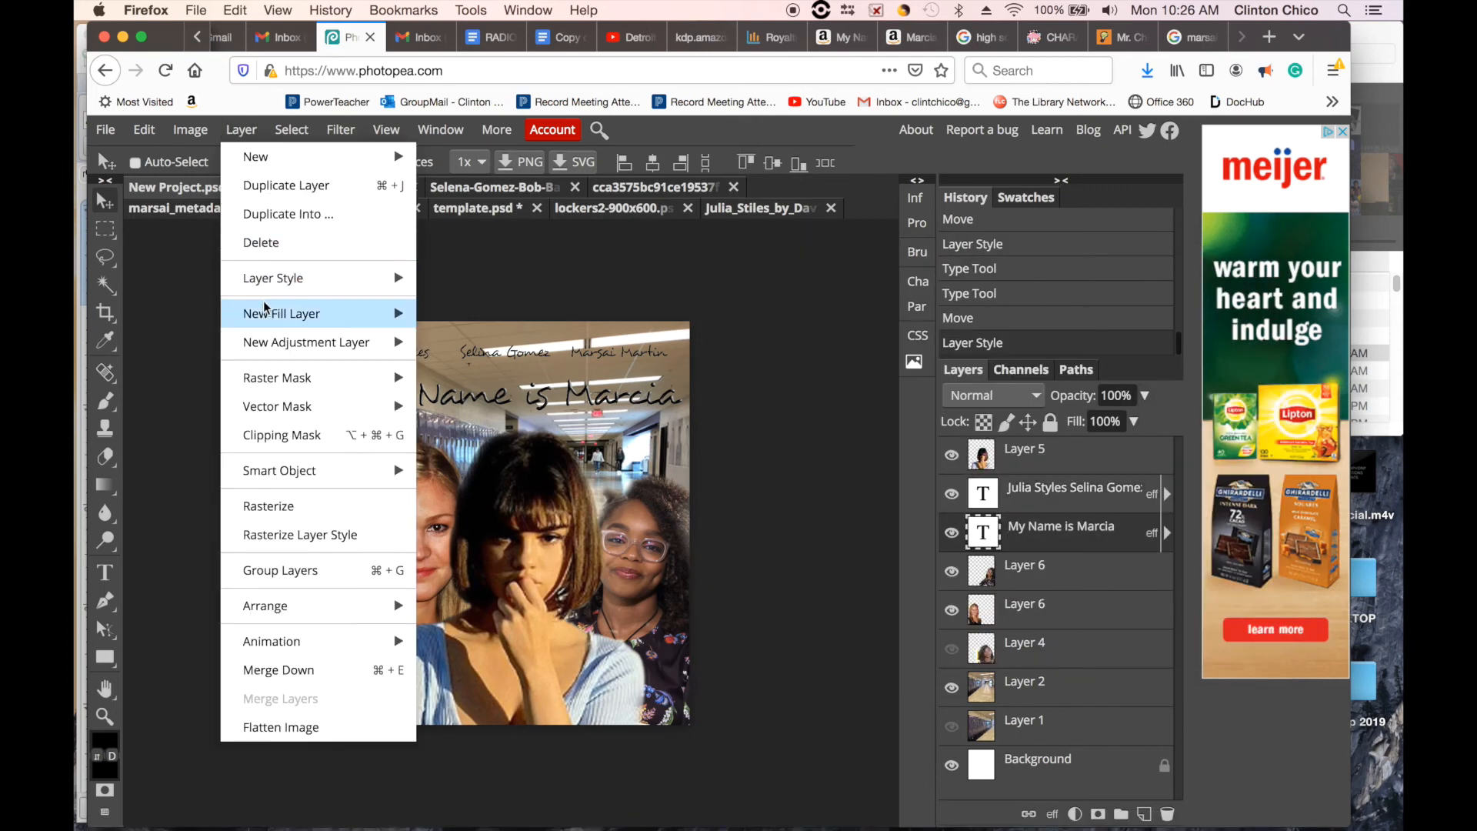
{"action": "mouse_move", "coordinate": [400, 278]}
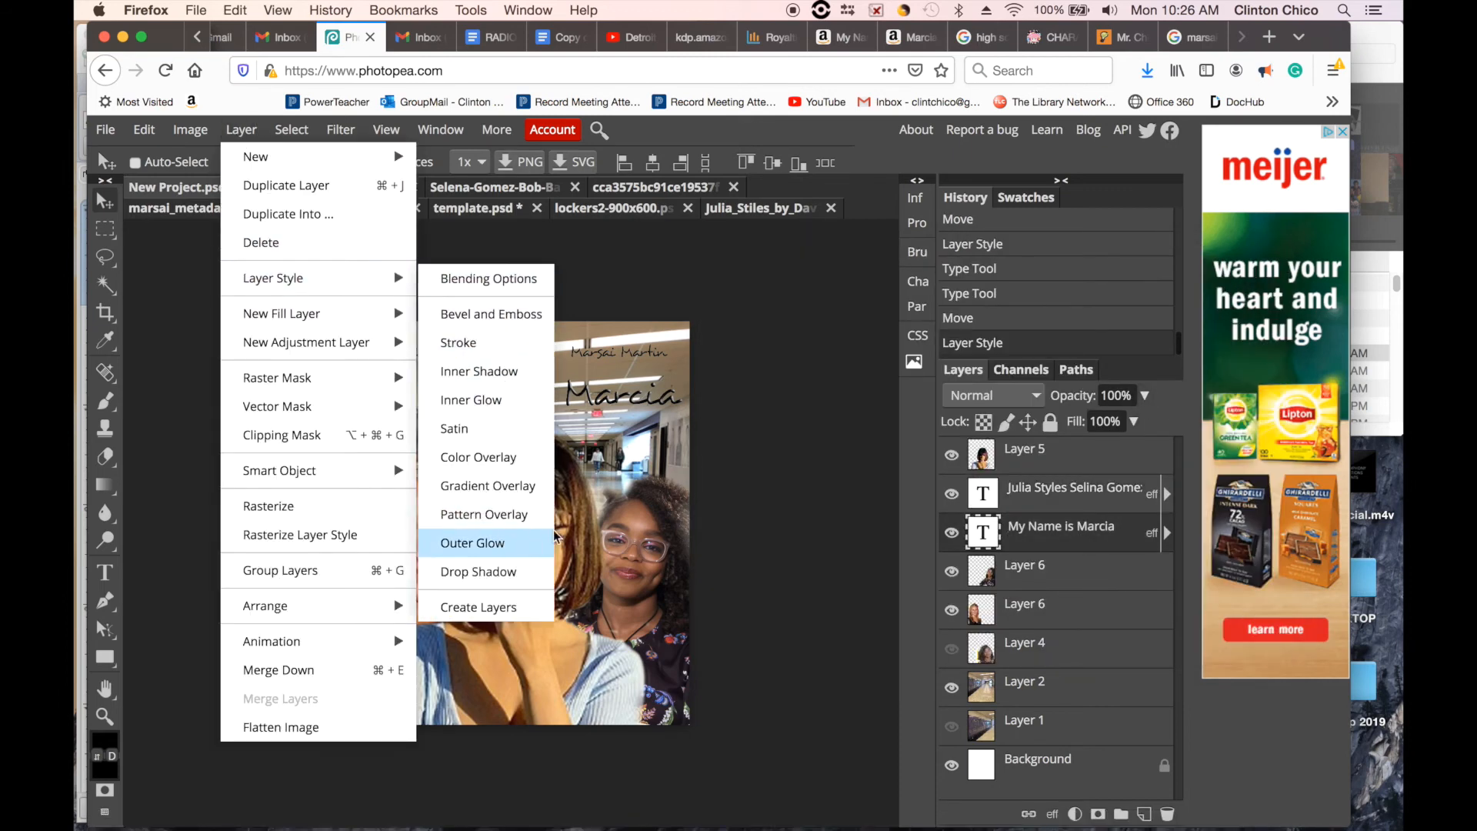
{"action": "left_click", "coordinate": [472, 543]}
{"action": "left_click", "coordinate": [905, 422]}
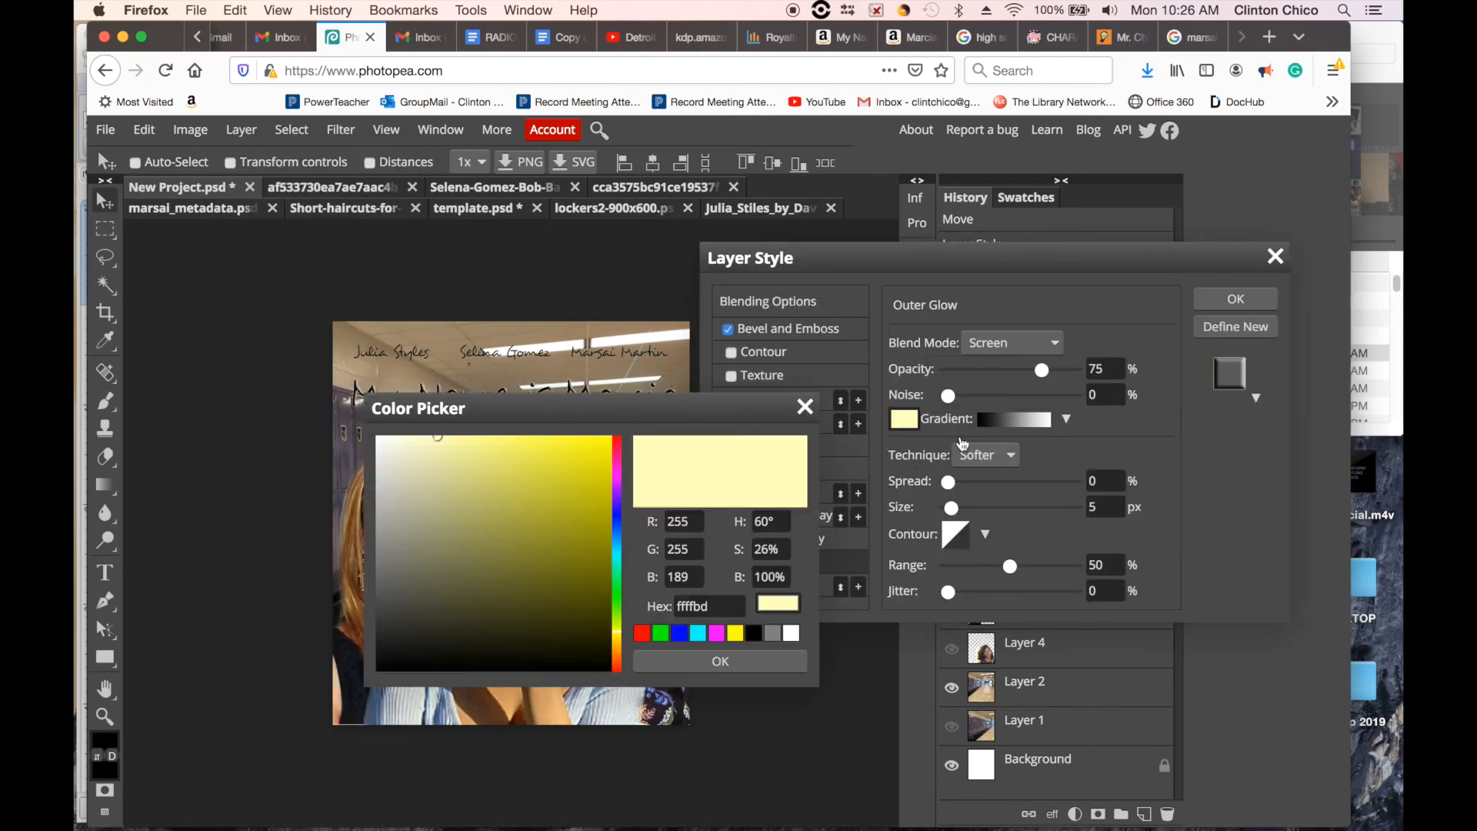
{"action": "left_click_drag", "start_coordinate": [545, 485], "coordinate": [377, 444]}
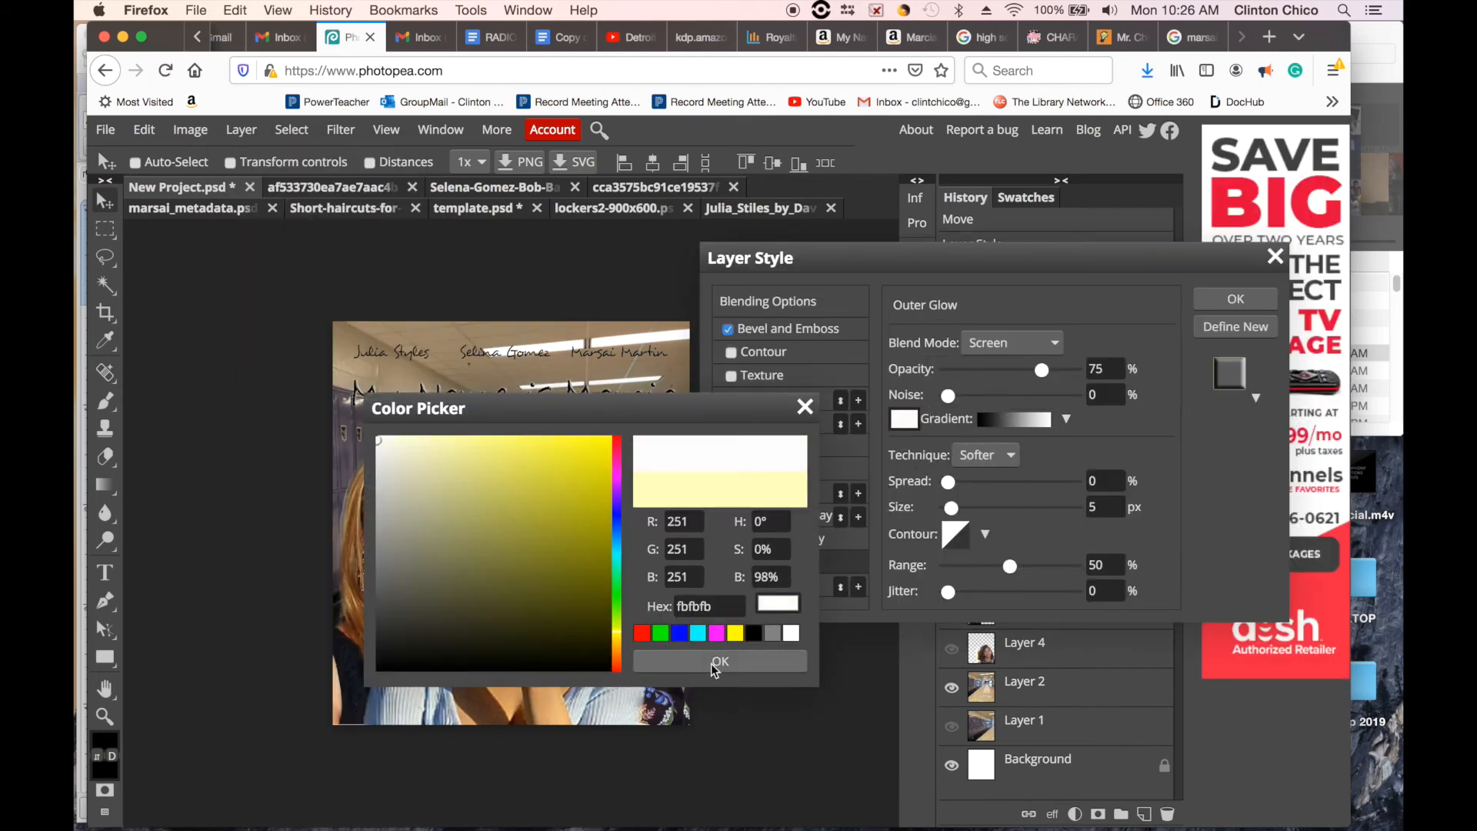
{"action": "left_click", "coordinate": [719, 661]}
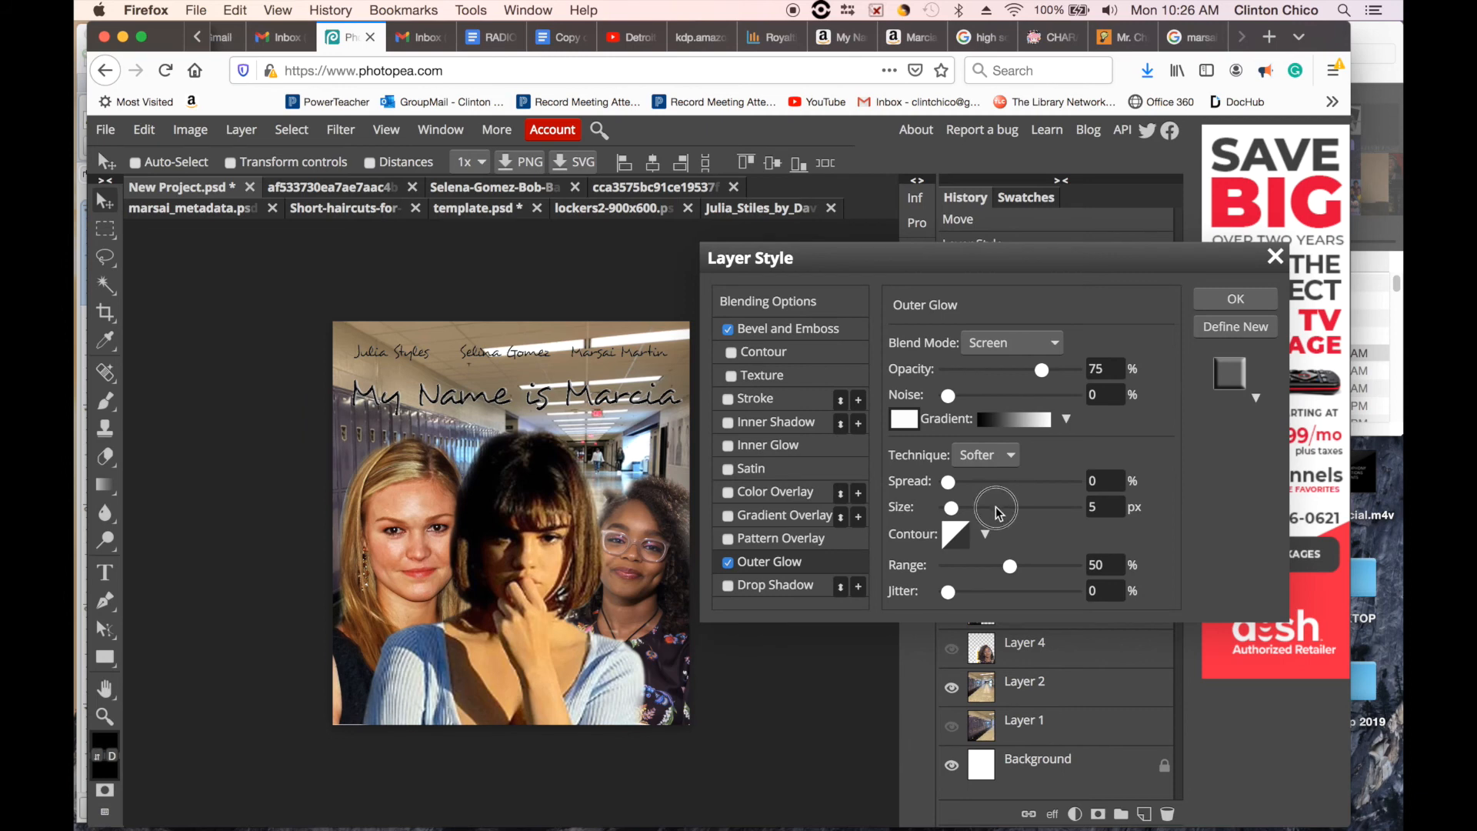
{"action": "left_click", "coordinate": [995, 506]}
{"action": "left_click", "coordinate": [959, 481]}
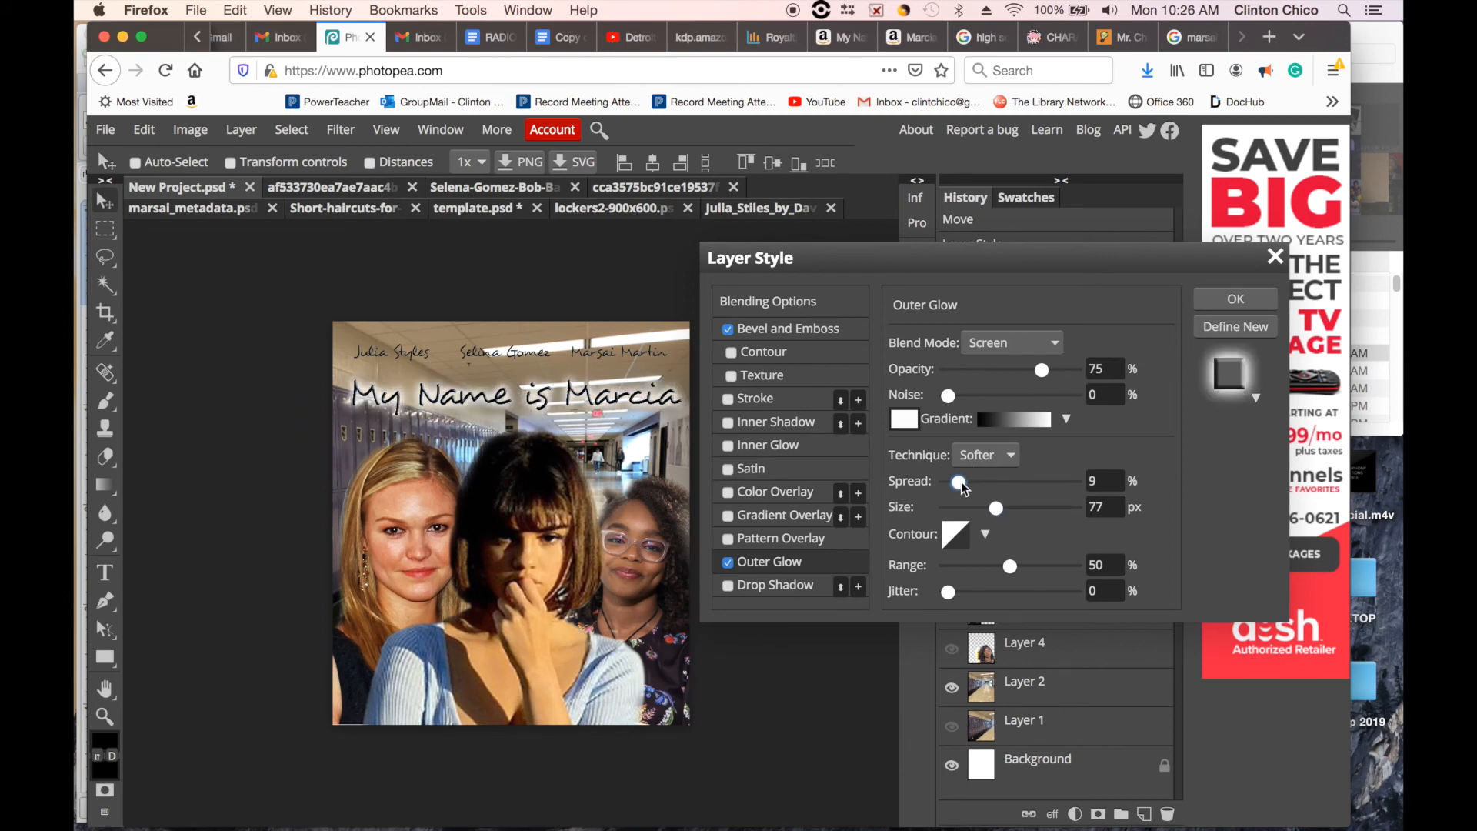
{"action": "left_click", "coordinate": [1217, 307]}
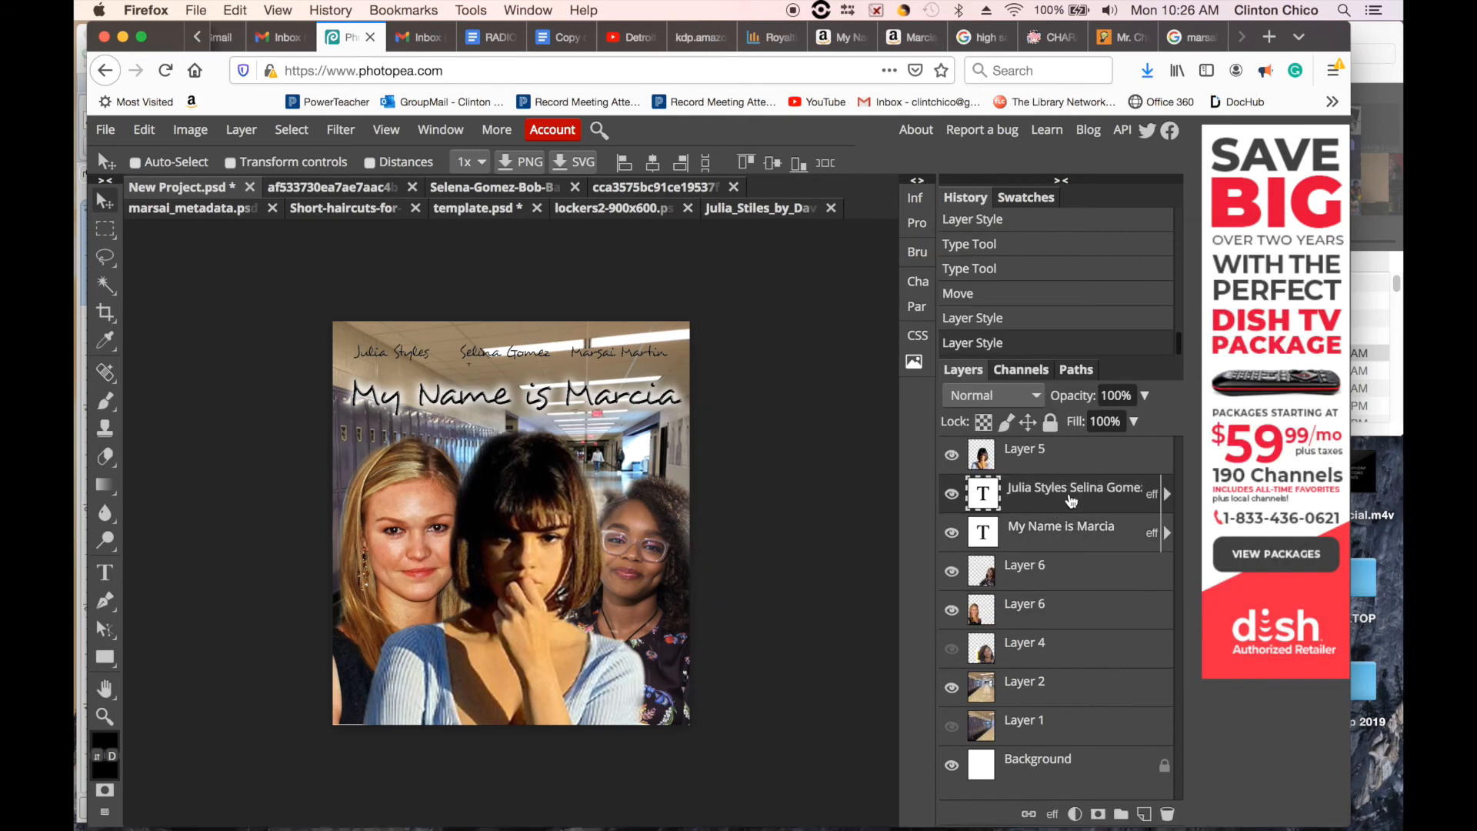
- Apply a matching white Outer Glow to the cast names text
{"action": "left_click", "coordinate": [190, 129]}
{"action": "mouse_move", "coordinate": [241, 129]}
{"action": "mouse_move", "coordinate": [308, 278]}
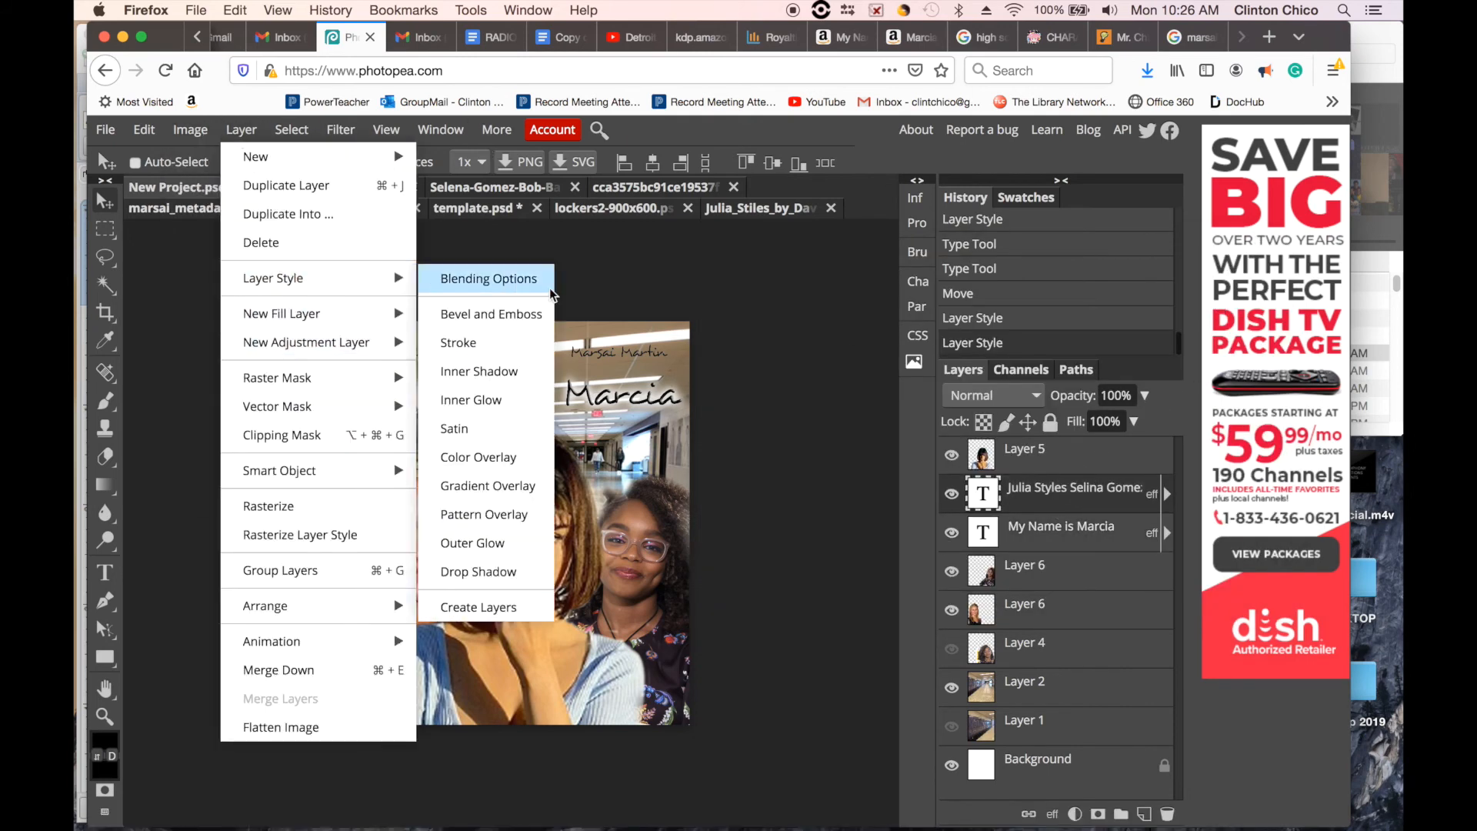
{"action": "left_click", "coordinate": [514, 544]}
{"action": "left_click", "coordinate": [1223, 296]}
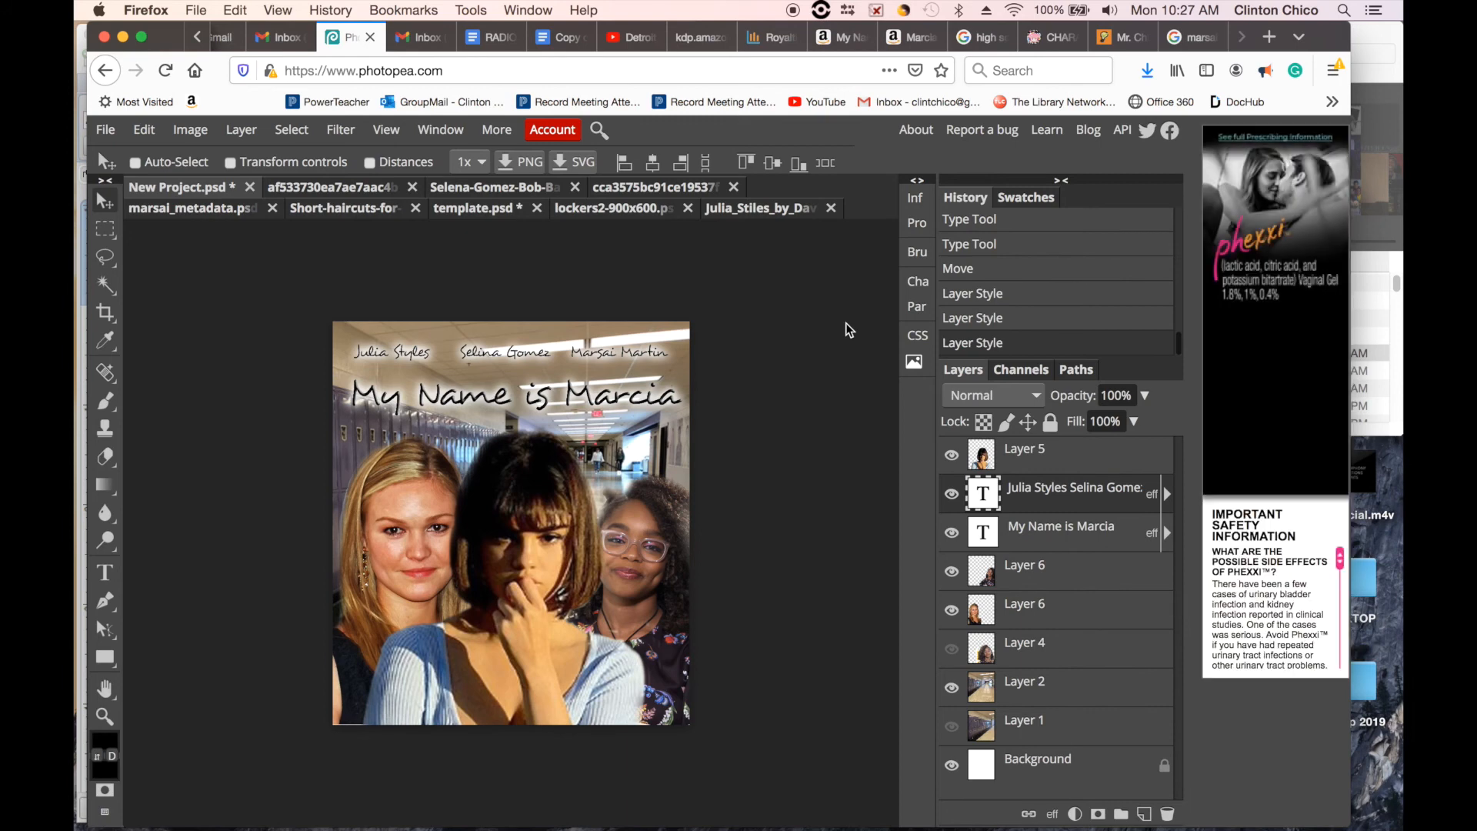
- Add the tagline "Coming Out was only the beginnning" across the lower part of the poster and place its layer above Layer 5
{"action": "key", "text": "t"}
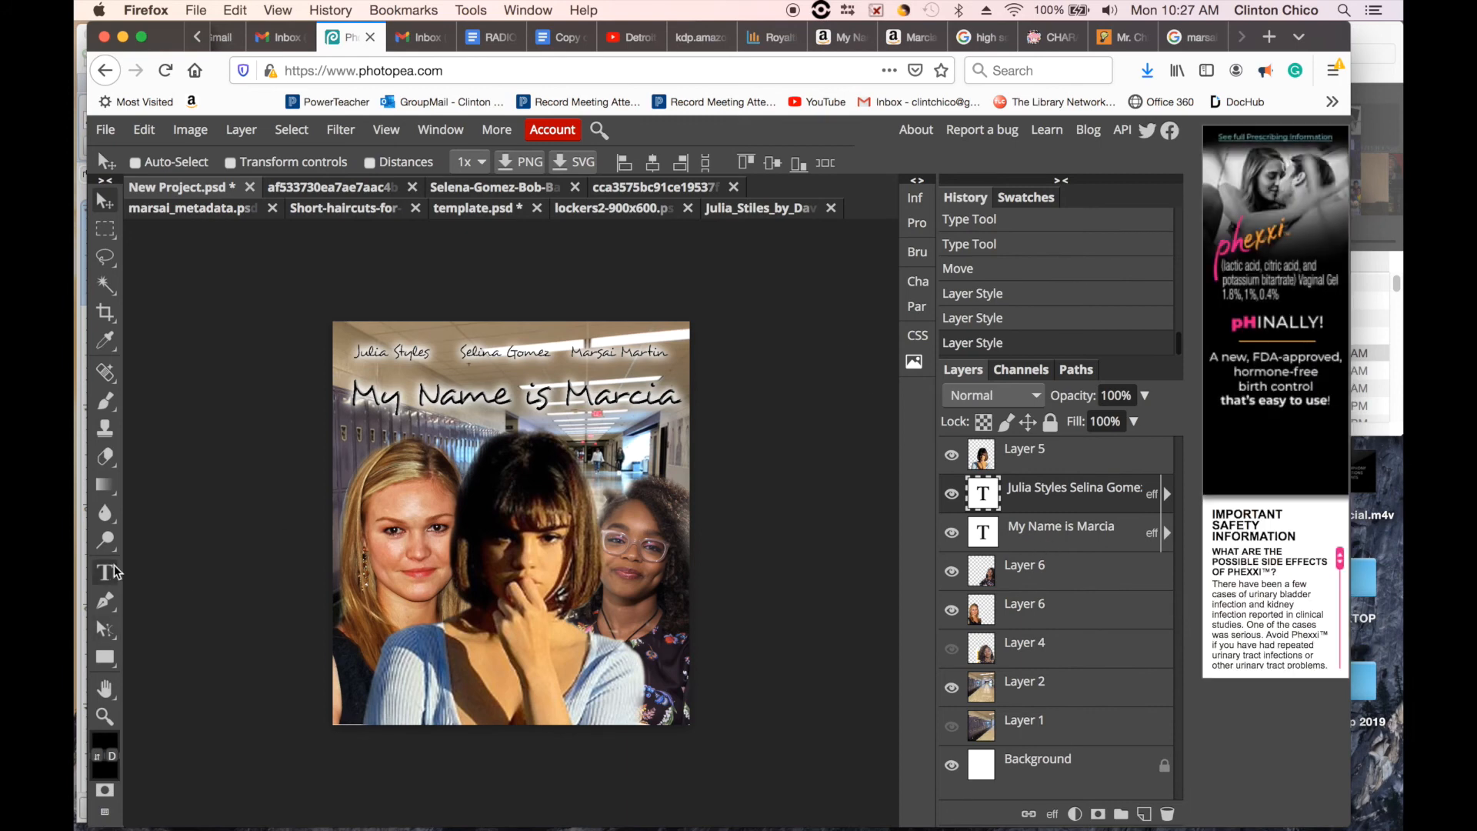
{"action": "left_click", "coordinate": [497, 672]}
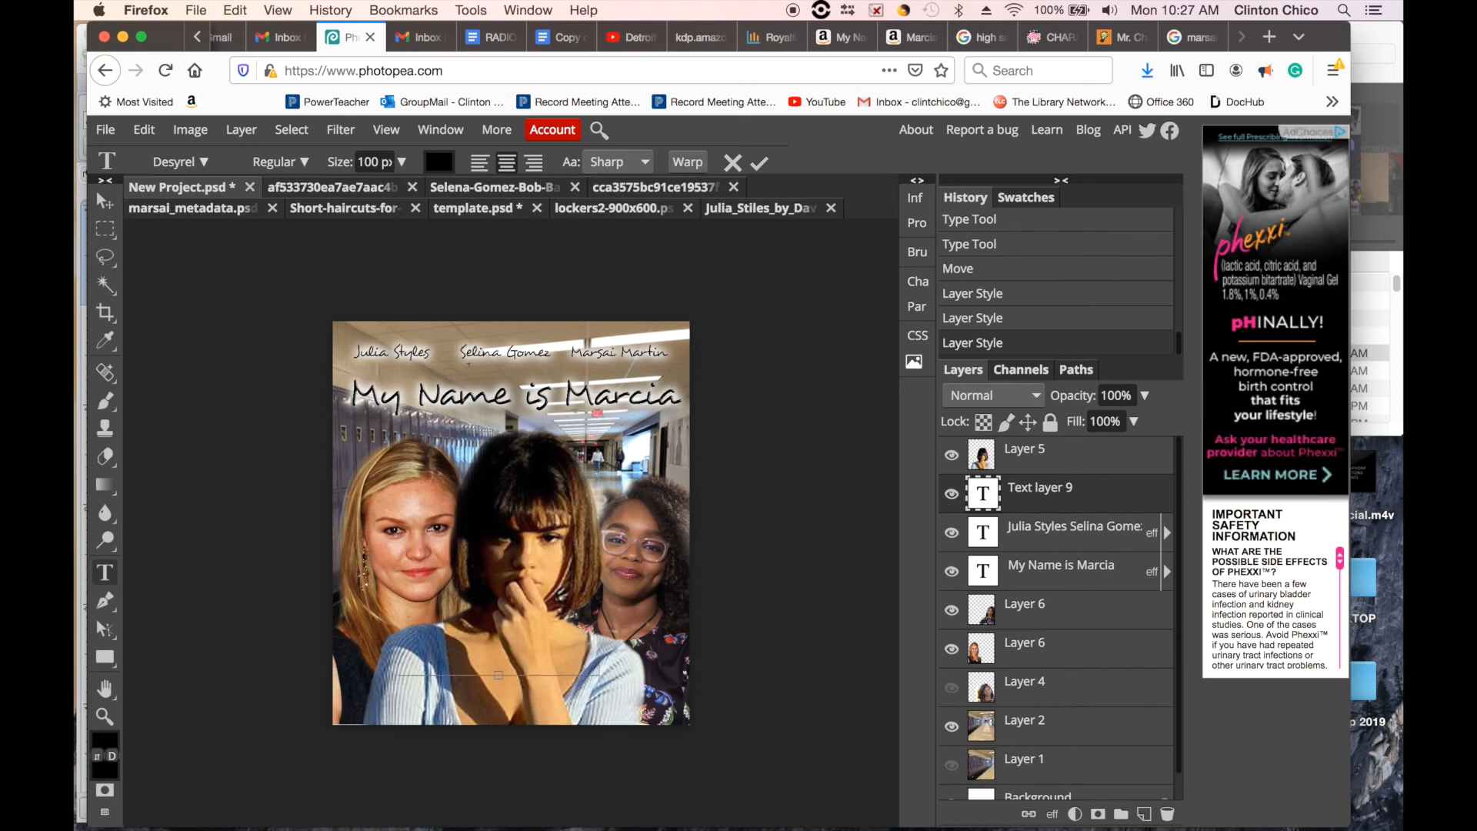
{"action": "left_click_drag", "start_coordinate": [1107, 490], "coordinate": [1088, 443]}
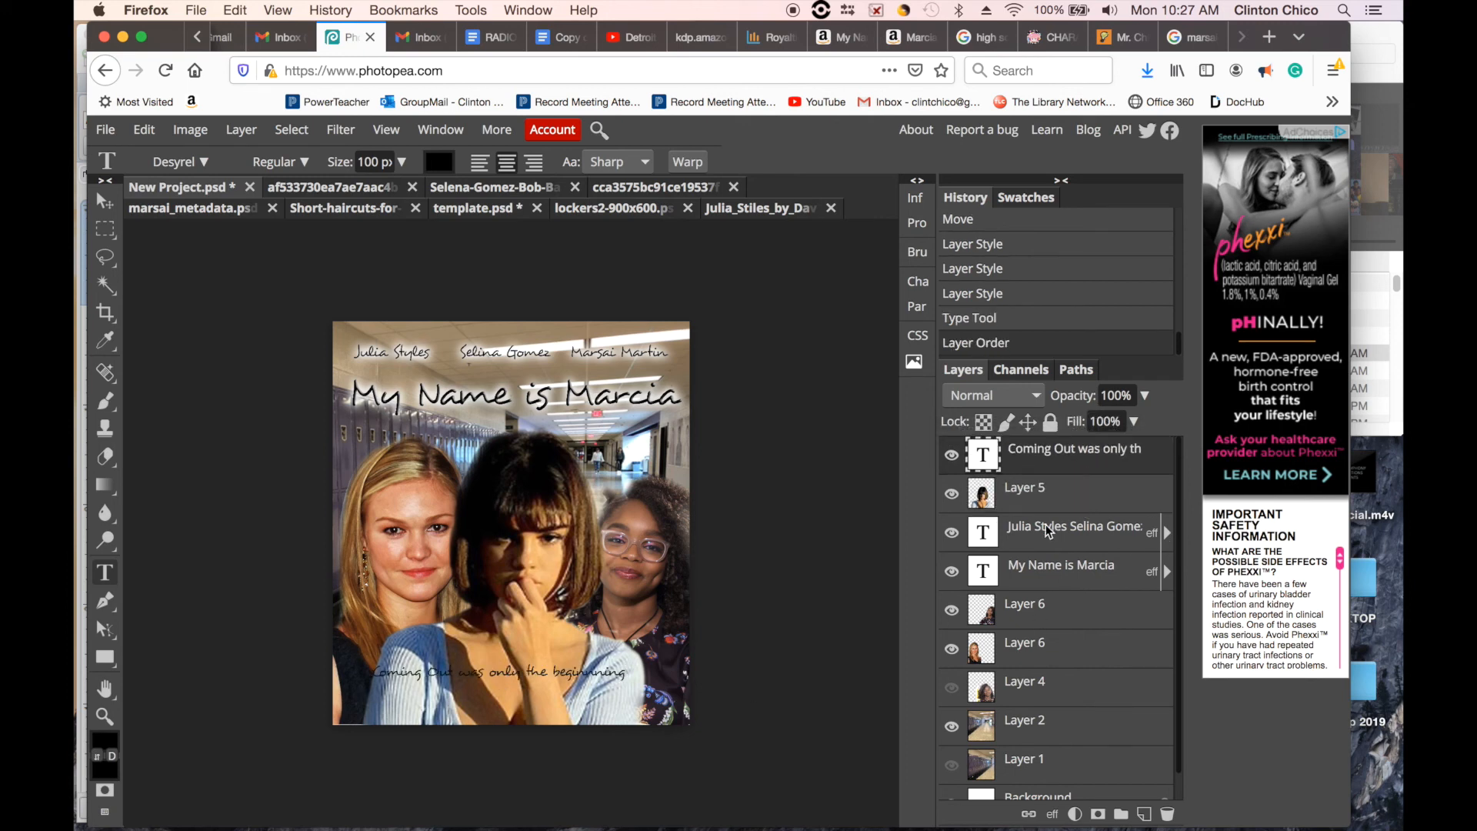
- Set the tagline's text size to 150 px, make "out" lowercase and break the line after it
{"action": "double_click", "coordinate": [989, 464]}
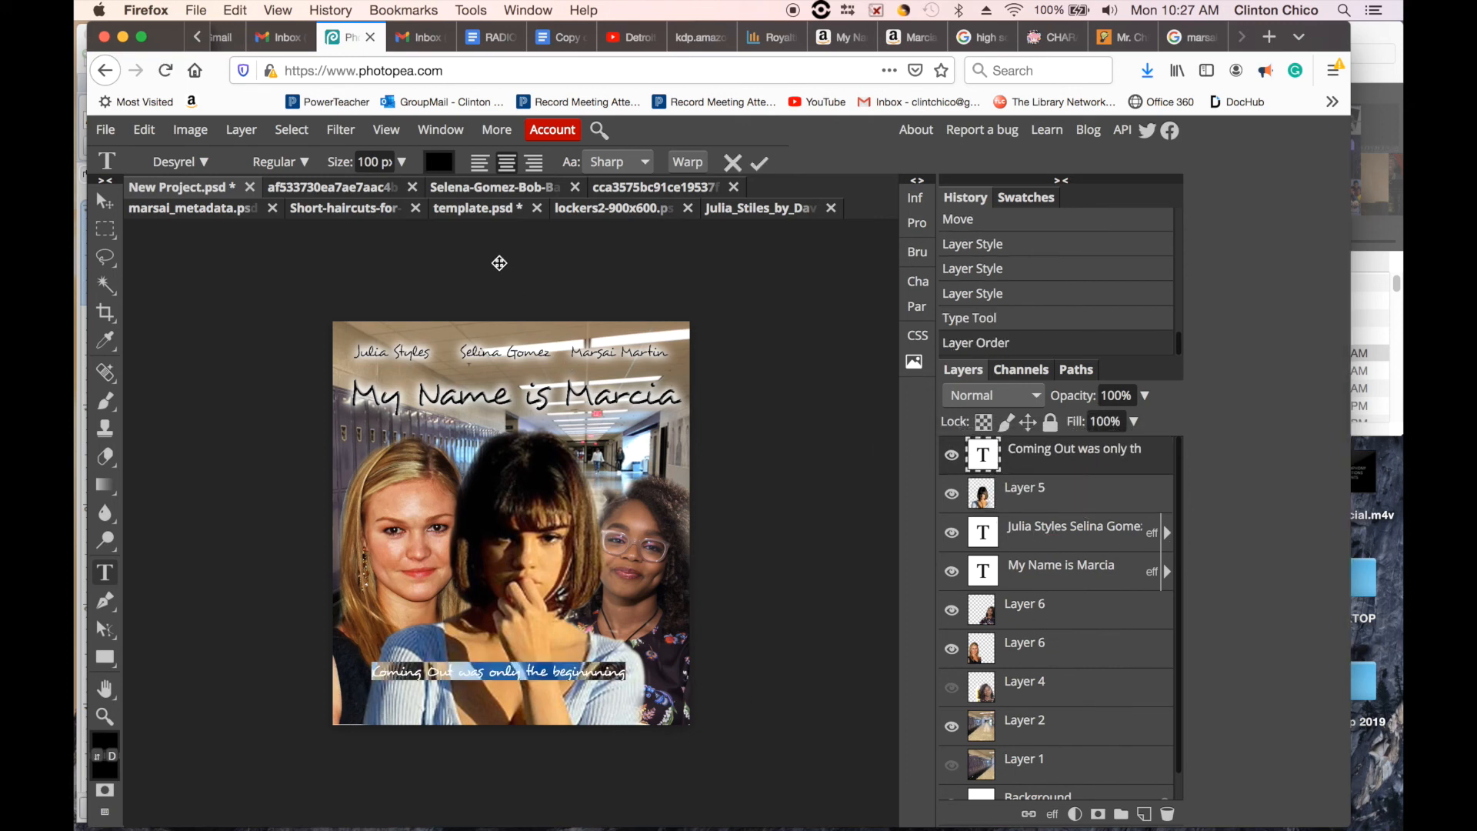
{"action": "double_click", "coordinate": [375, 162]}
{"action": "type", "text": "1"}
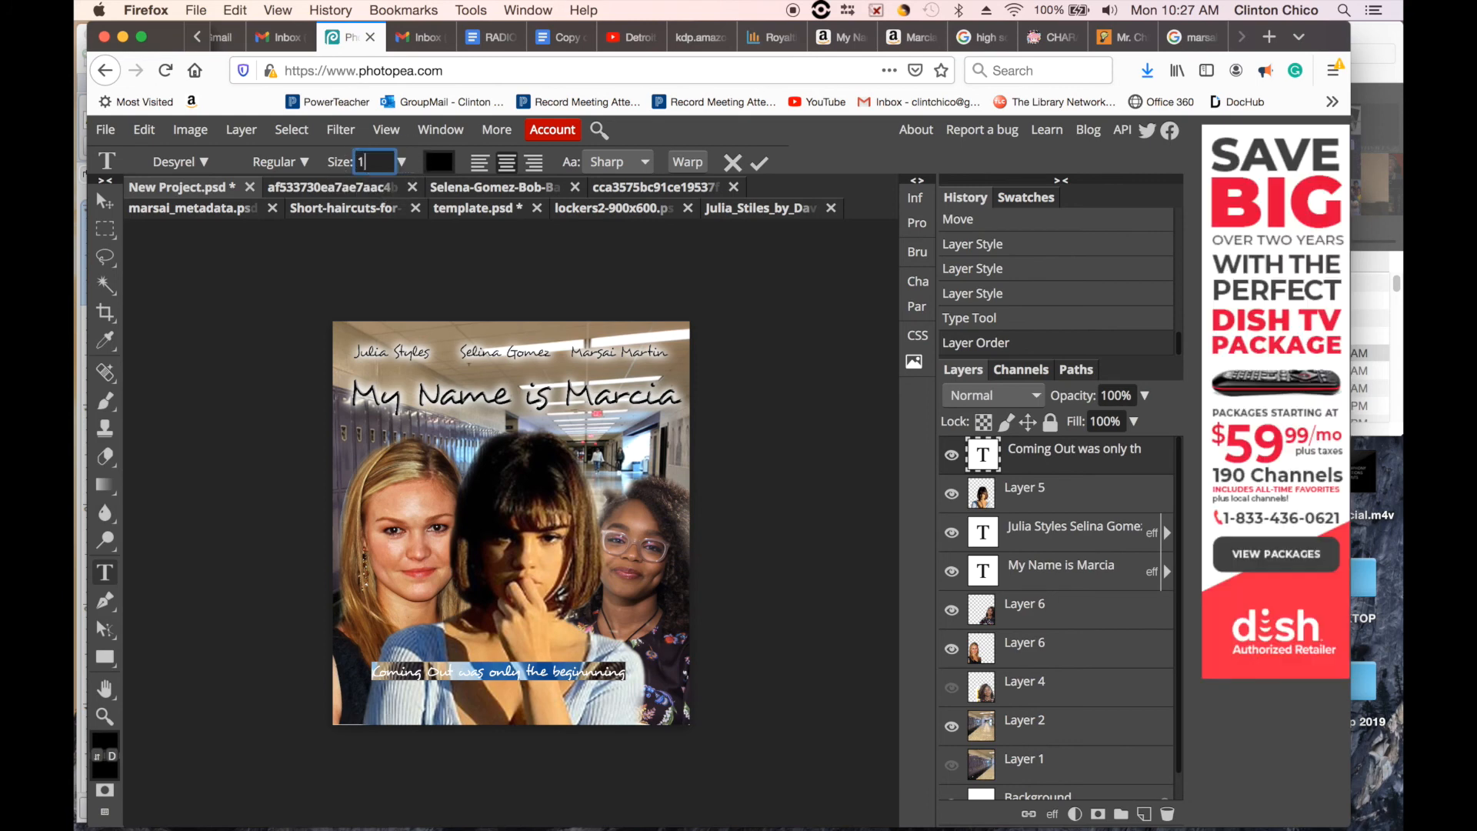
{"action": "type", "text": "50"}
{"action": "key", "text": "Return"}
{"action": "left_click", "coordinate": [498, 671]}
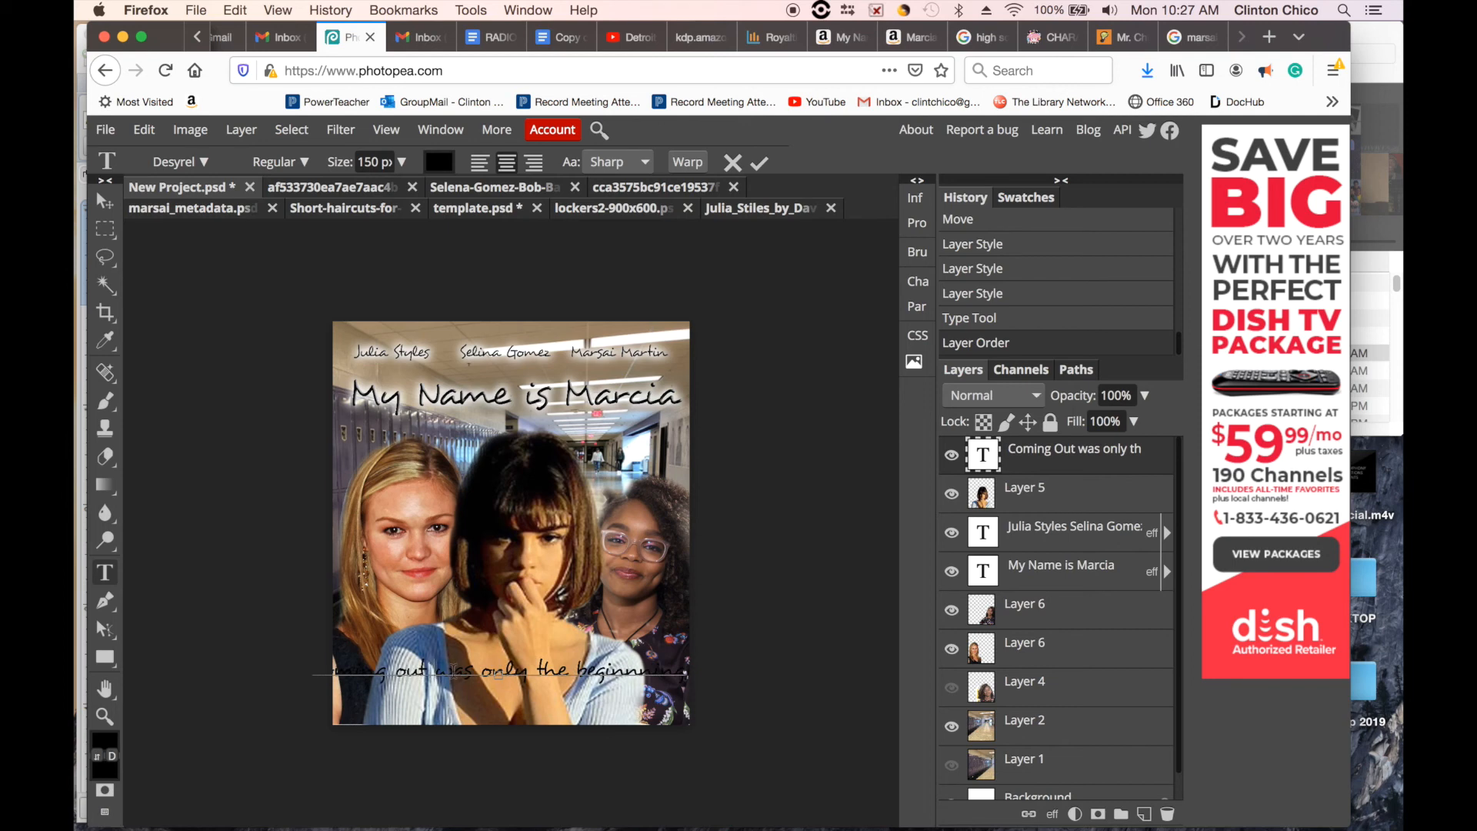
{"action": "key", "text": "Return"}
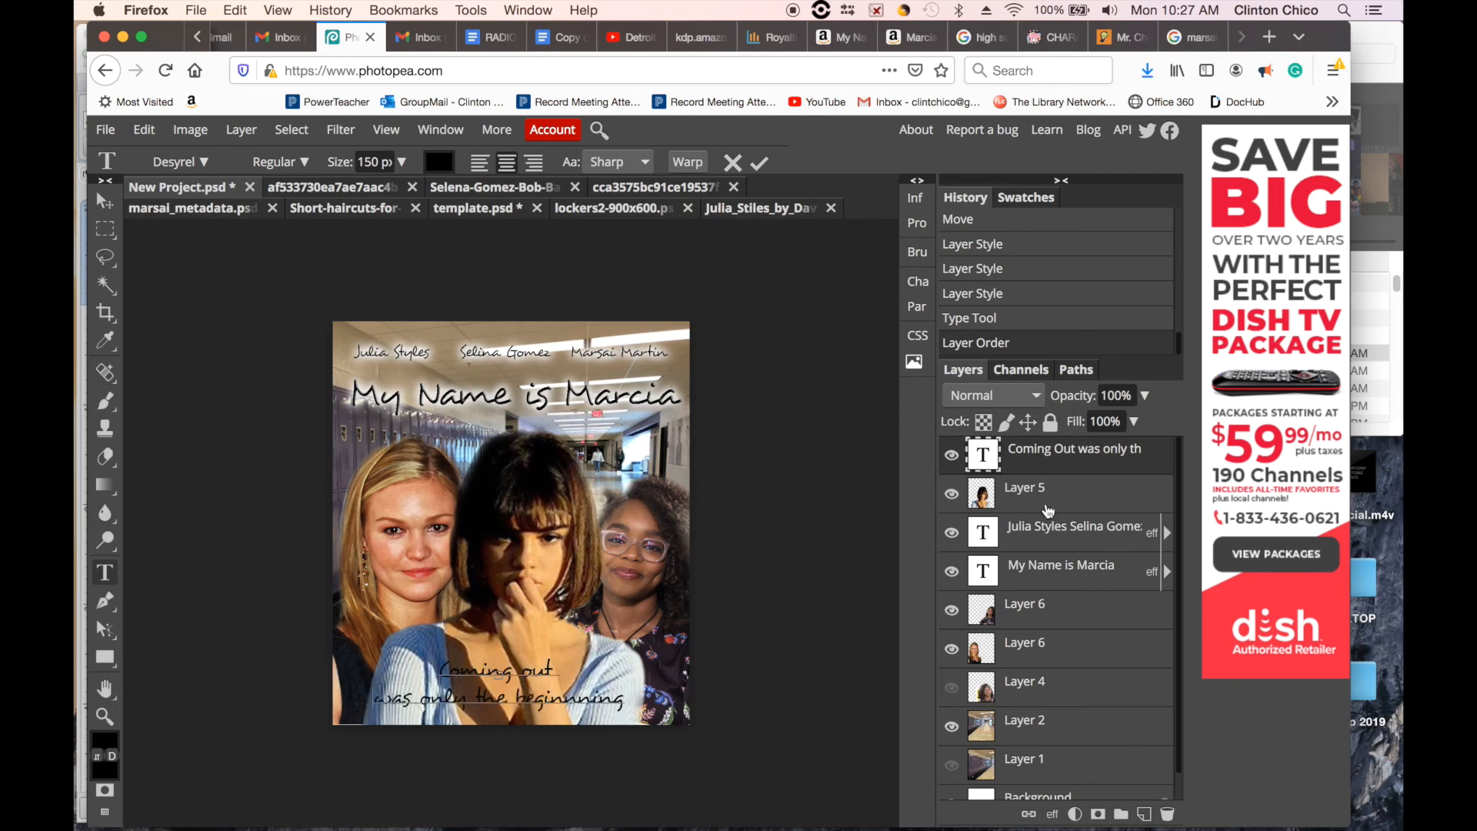
- Apply a white Outer Glow to the tagline with a spread of 9% and a size of 77 px
{"action": "left_click", "coordinate": [330, 10]}
{"action": "left_click", "coordinate": [241, 129]}
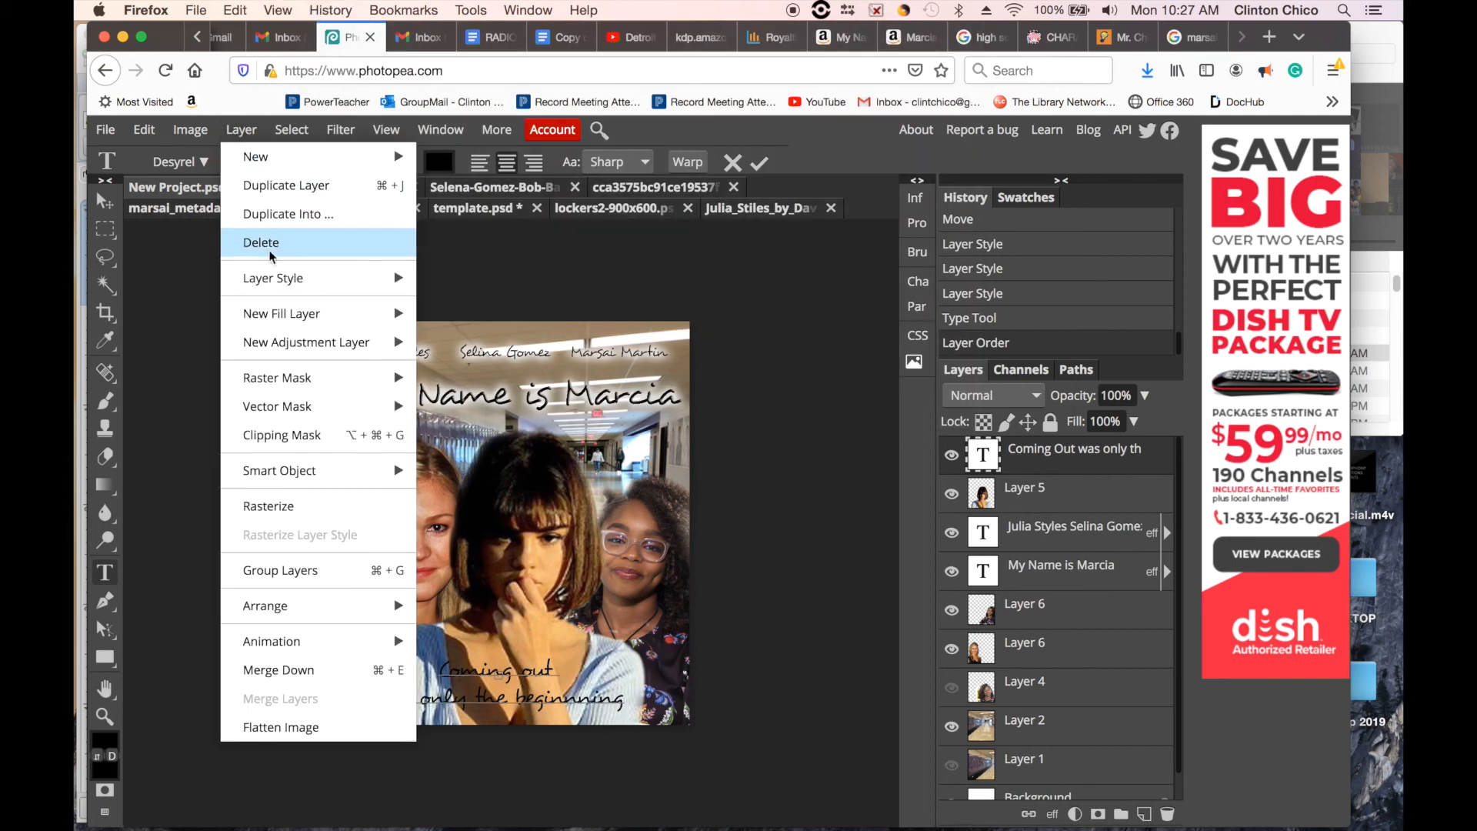
{"action": "mouse_move", "coordinate": [277, 277]}
{"action": "left_click", "coordinate": [497, 539]}
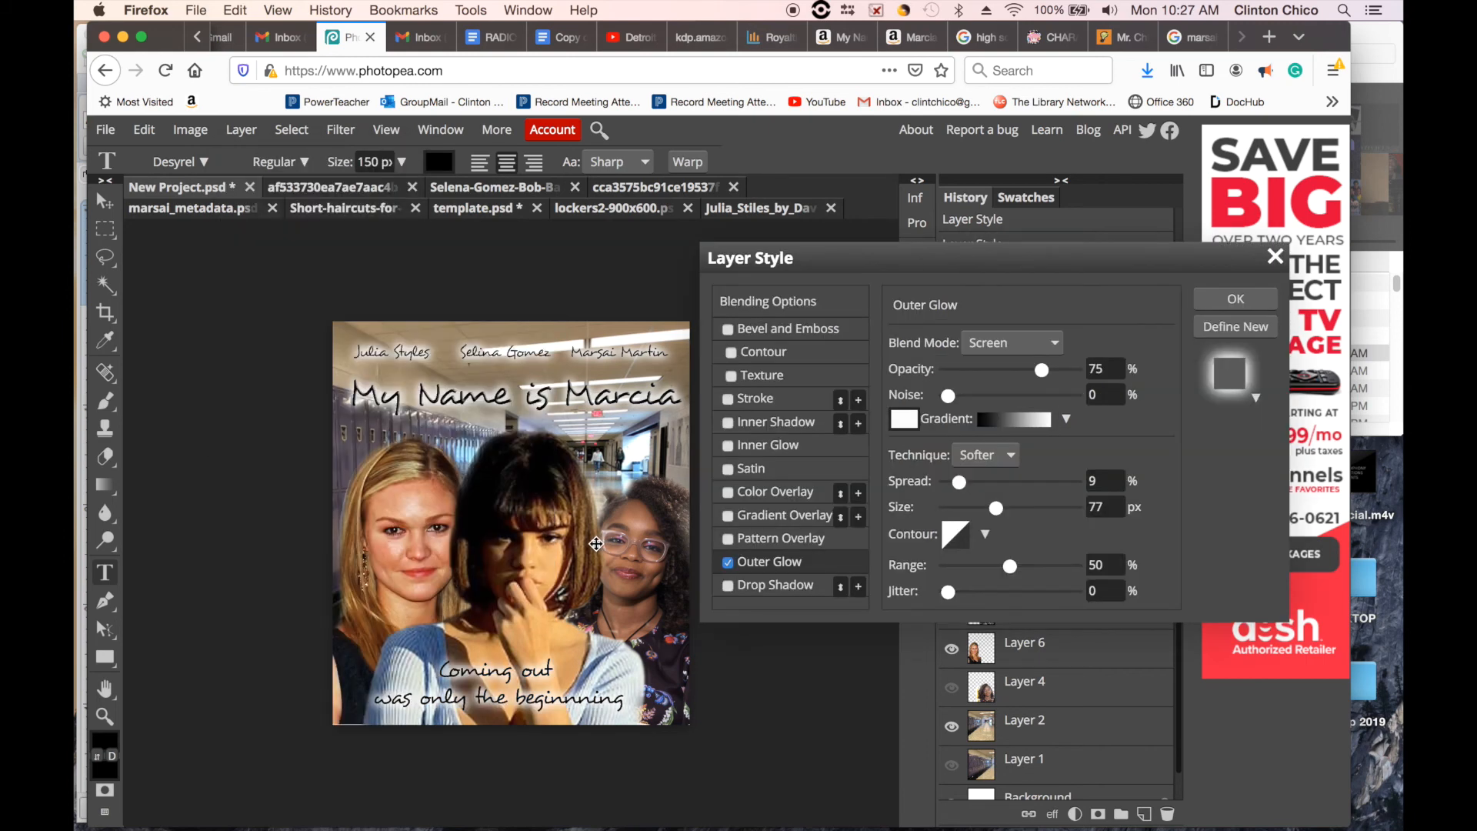
{"action": "left_click", "coordinate": [1236, 302]}
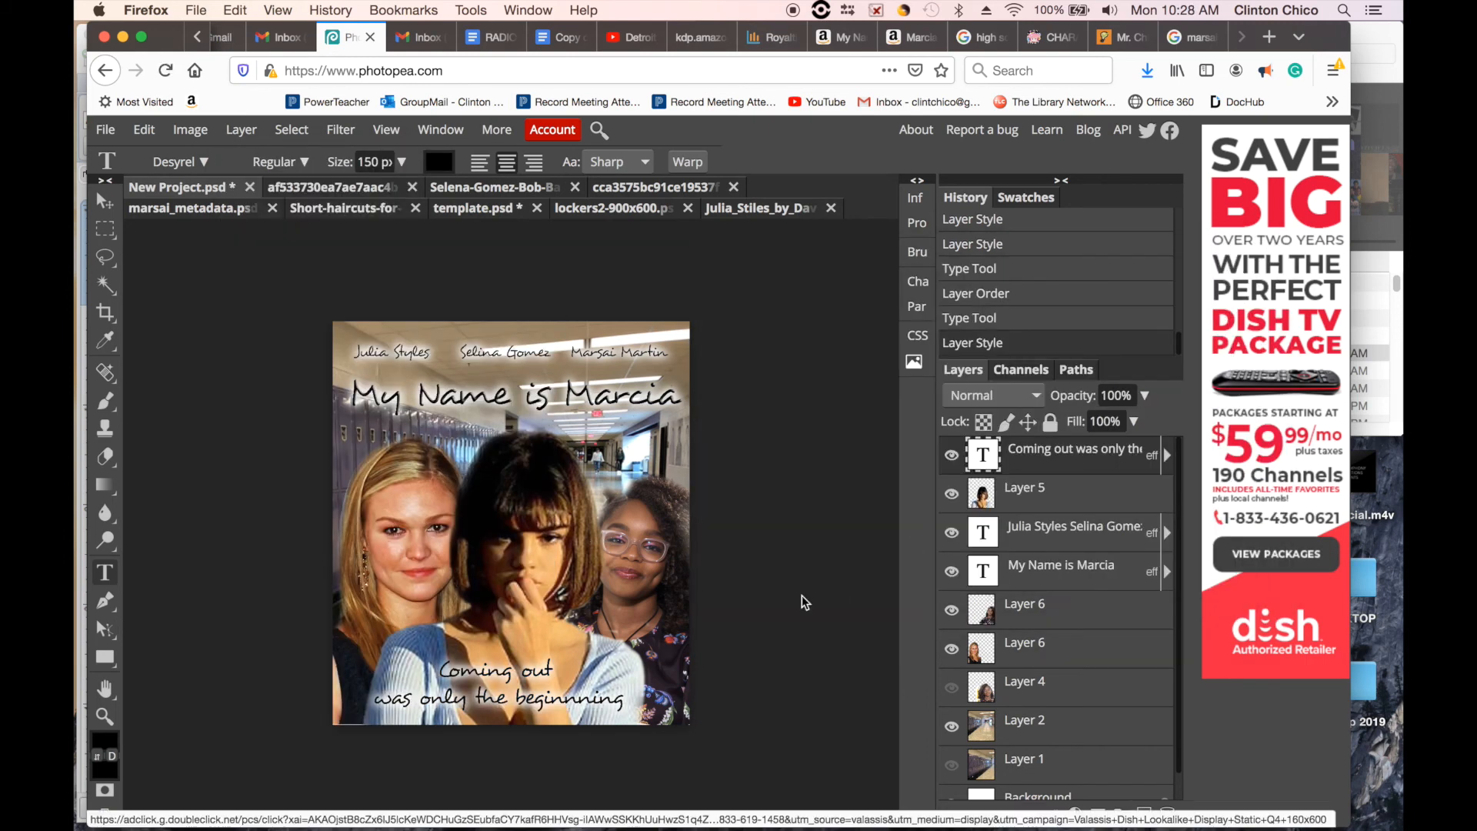
- Add a period at the end of the tagline and move the text slightly down and right to center it
{"action": "type", "text": "."}
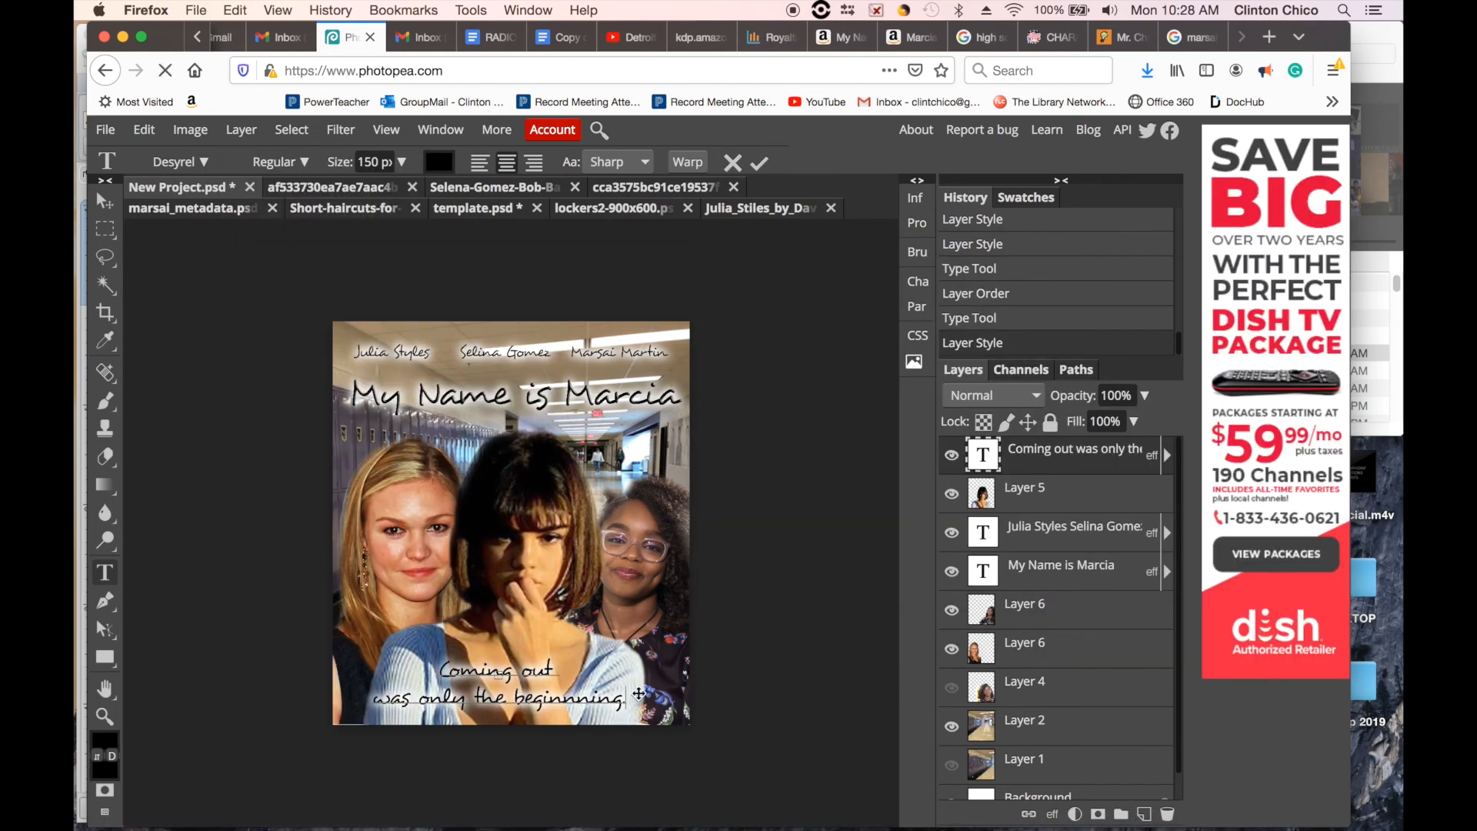
{"action": "left_click", "coordinate": [105, 201]}
{"action": "left_click_drag", "start_coordinate": [597, 698], "coordinate": [610, 706]}
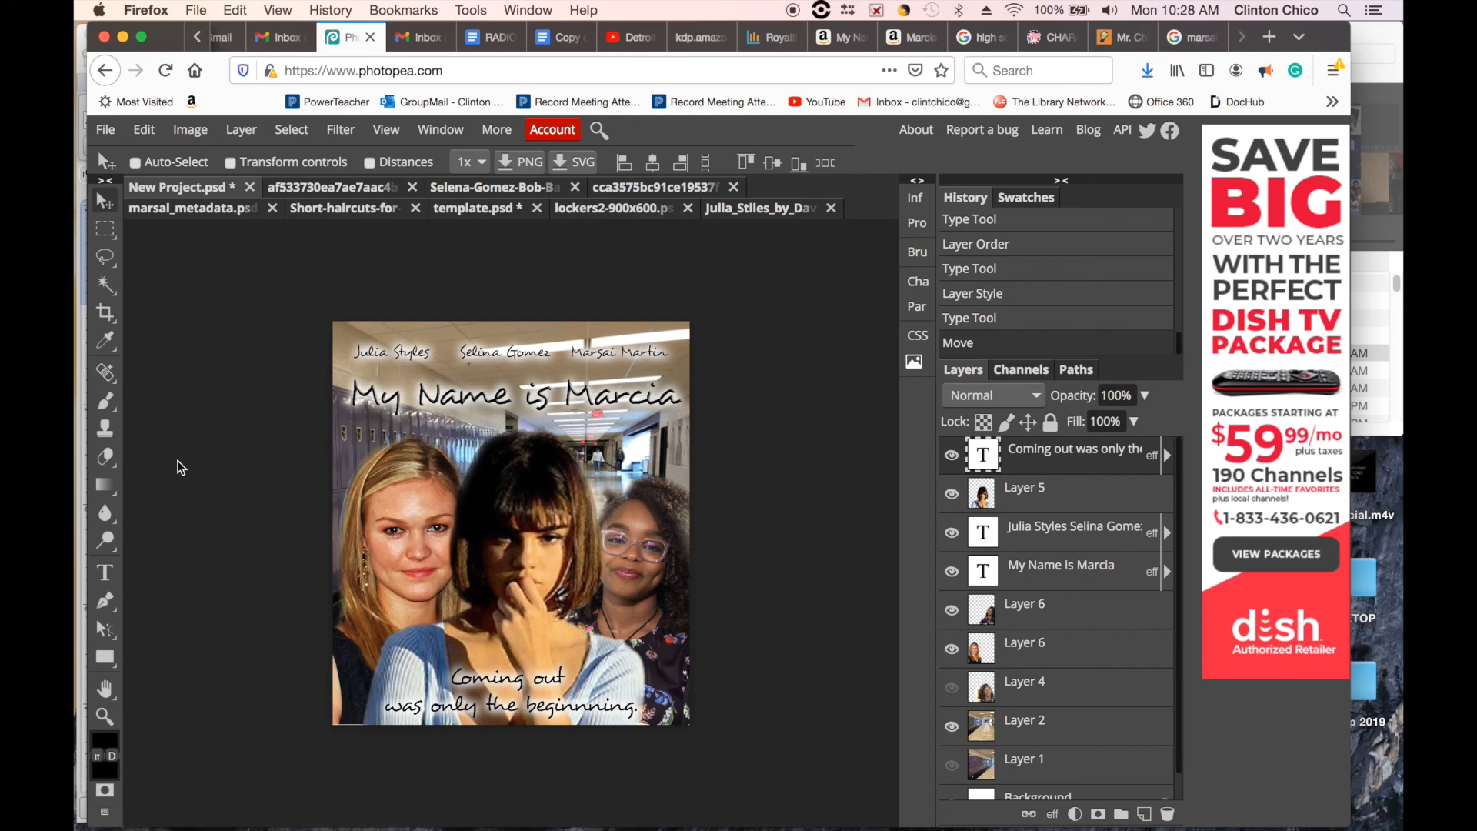
- Export the finished poster as a JPG and open the downloaded file
{"action": "left_click", "coordinate": [105, 129]}
{"action": "mouse_move", "coordinate": [169, 300]}
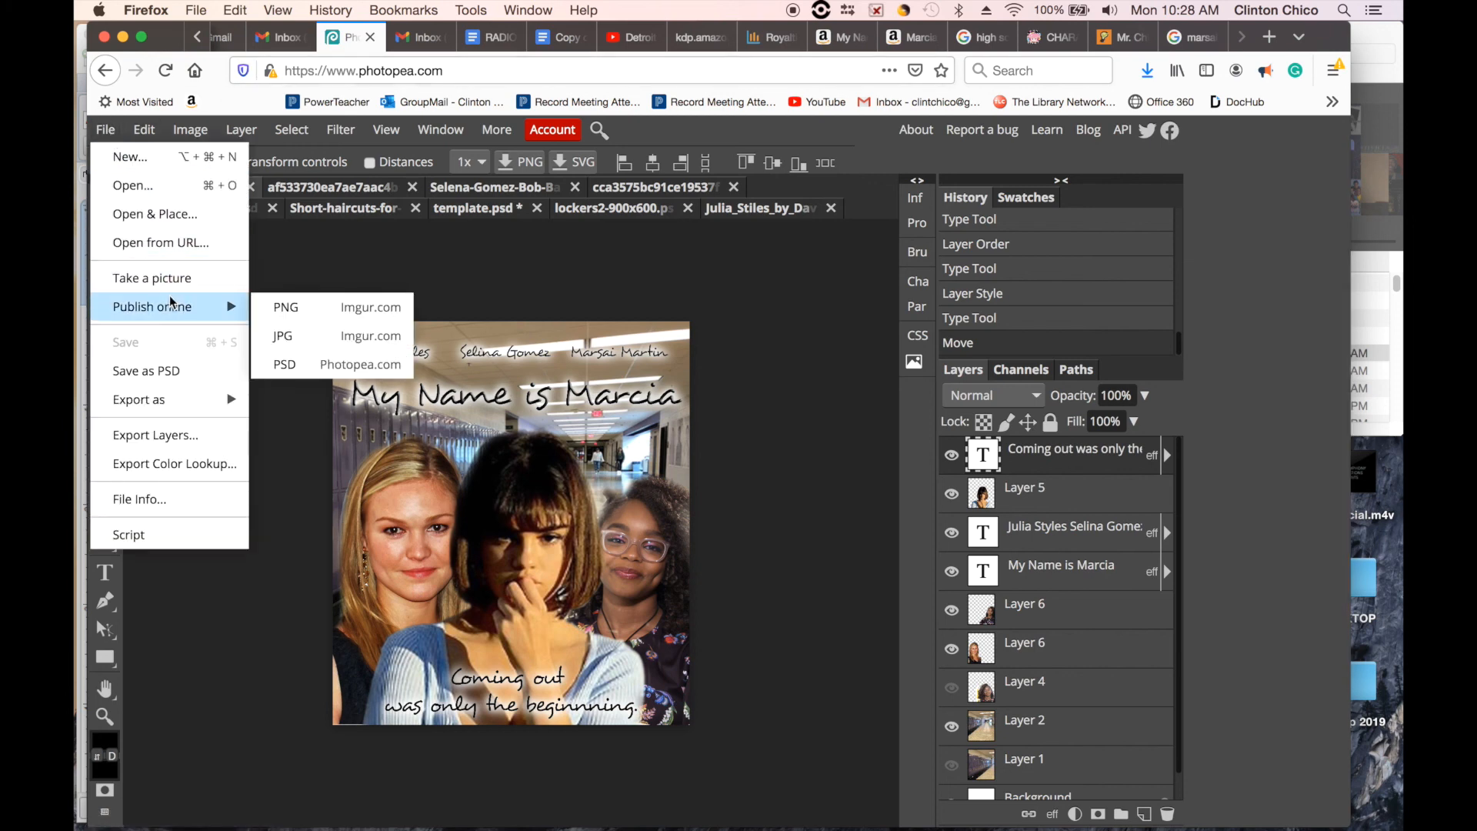
{"action": "mouse_move", "coordinate": [192, 399]}
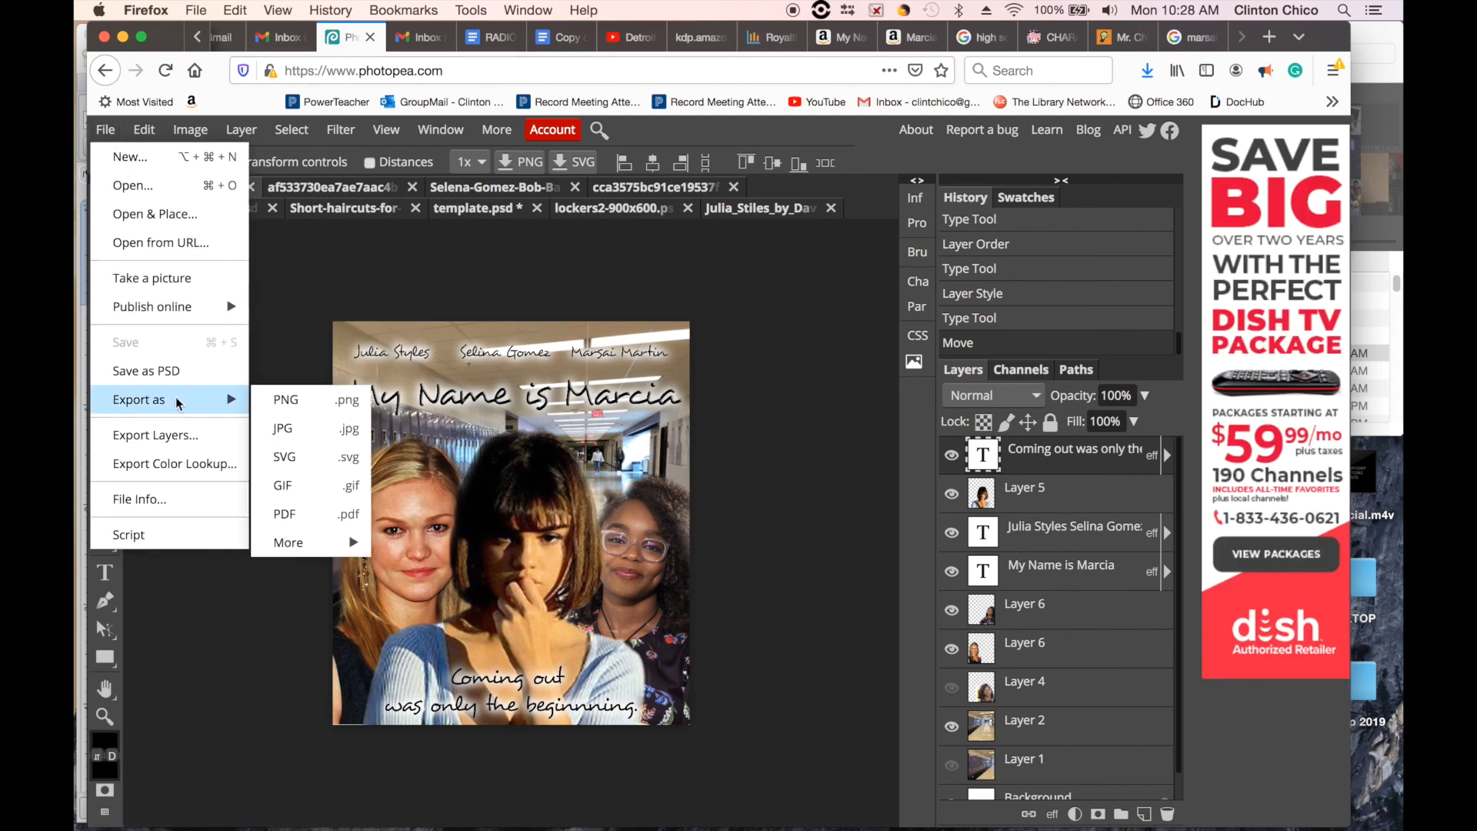
{"action": "left_click", "coordinate": [274, 436]}
{"action": "left_click", "coordinate": [788, 458]}
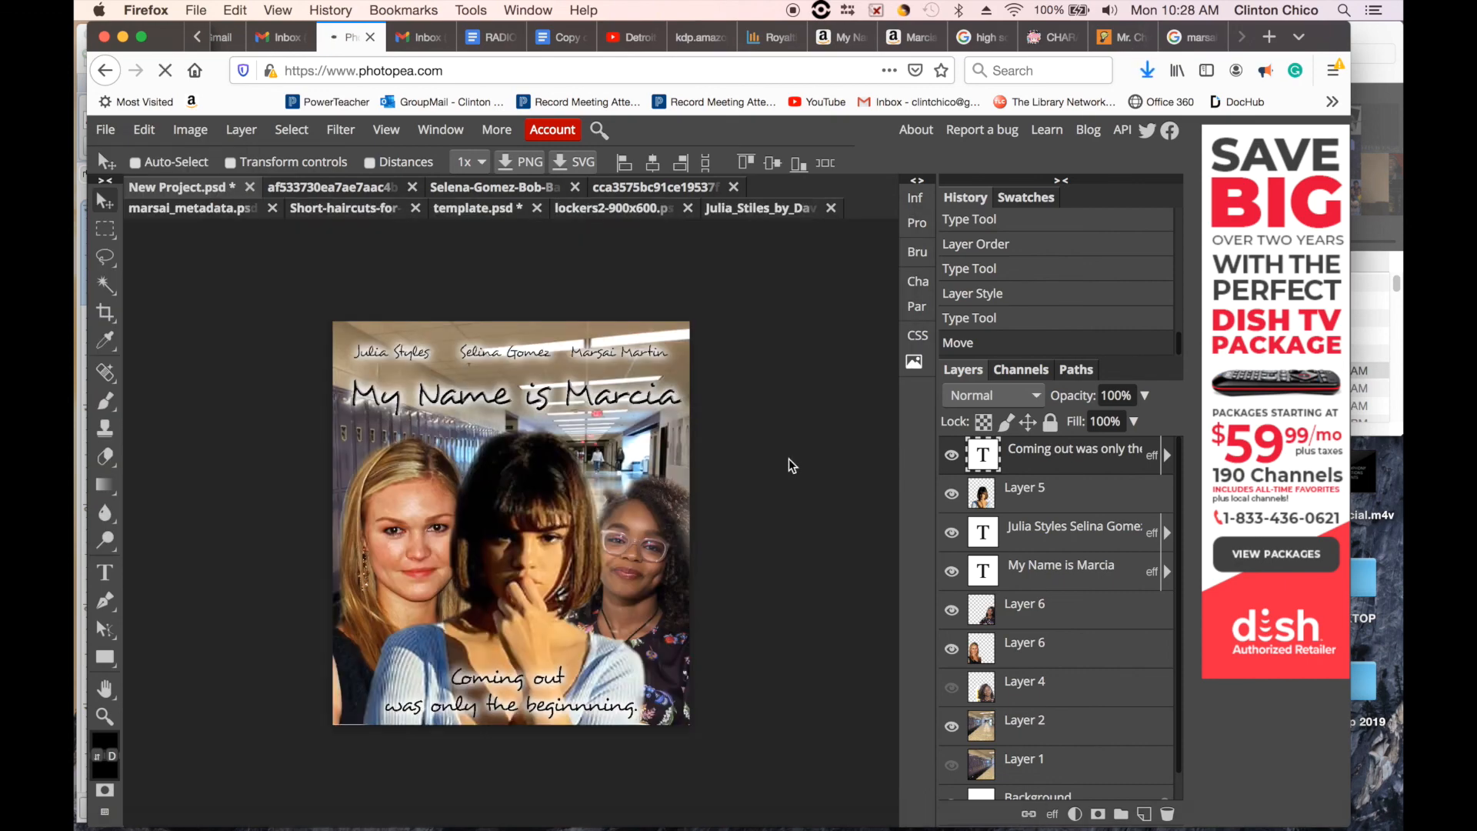
{"action": "left_click", "coordinate": [1148, 70]}
{"action": "left_click", "coordinate": [1065, 118]}
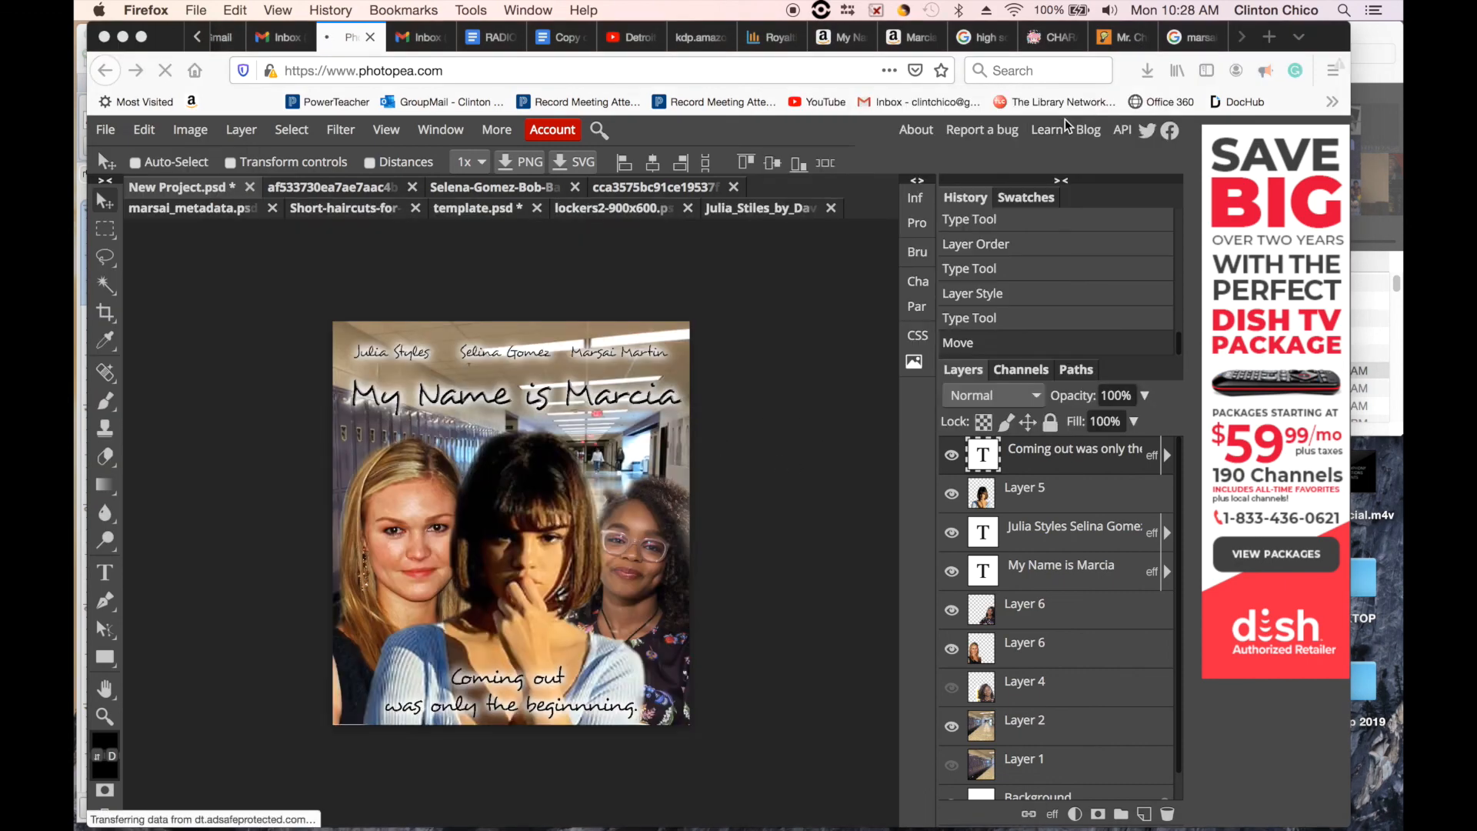